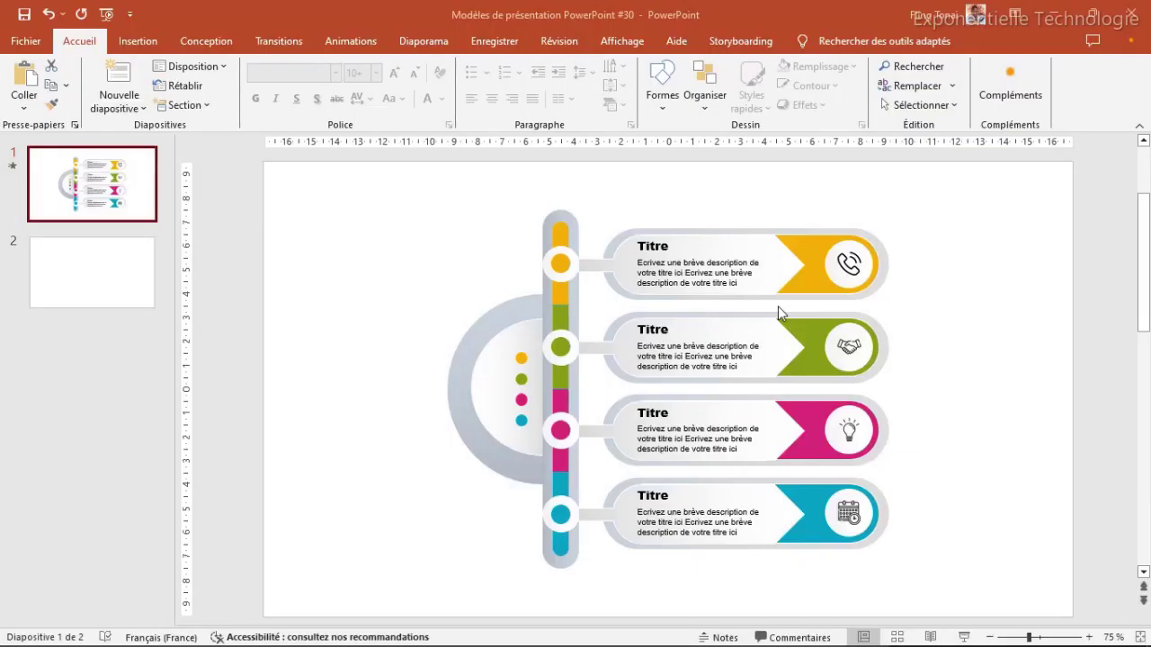
Preview the finished timeline as a slideshow from the beginning, then go to the blank second slide
{"action": "left_click", "coordinate": [423, 44]}
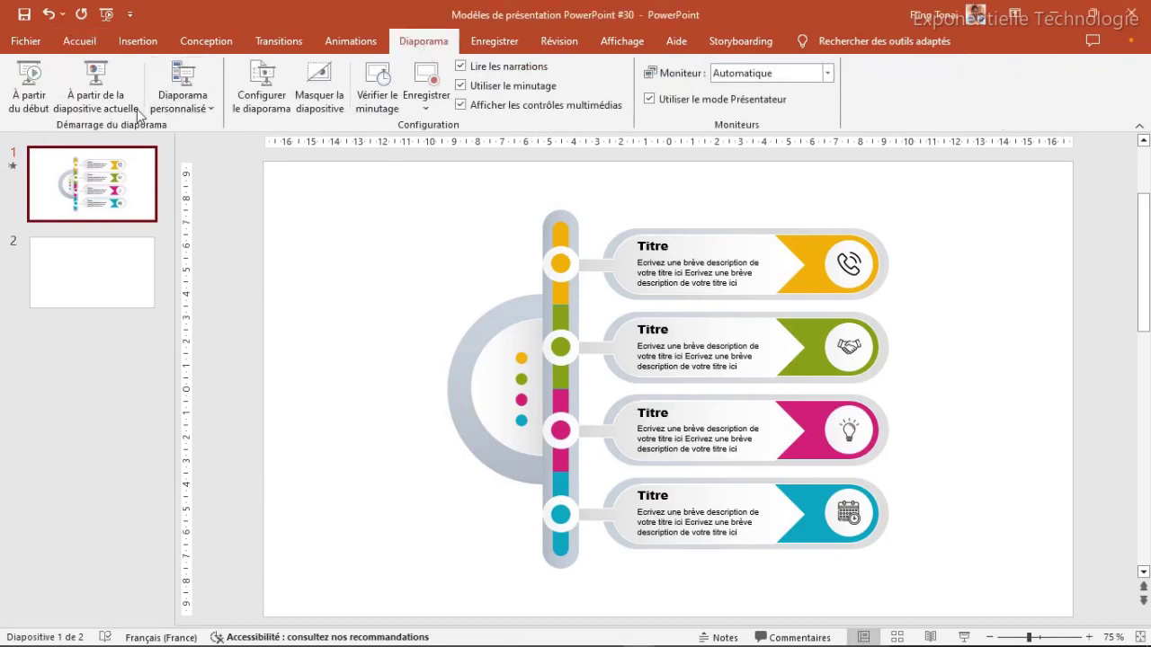
{"action": "left_click", "coordinate": [29, 86]}
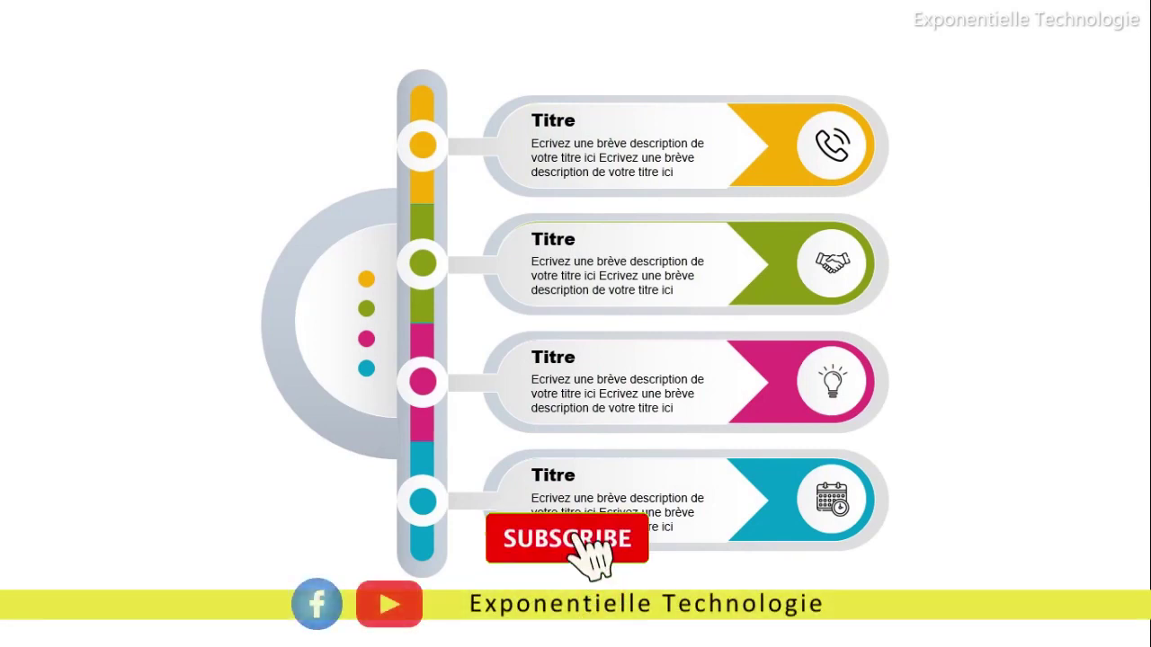
{"action": "key", "text": "Escape"}
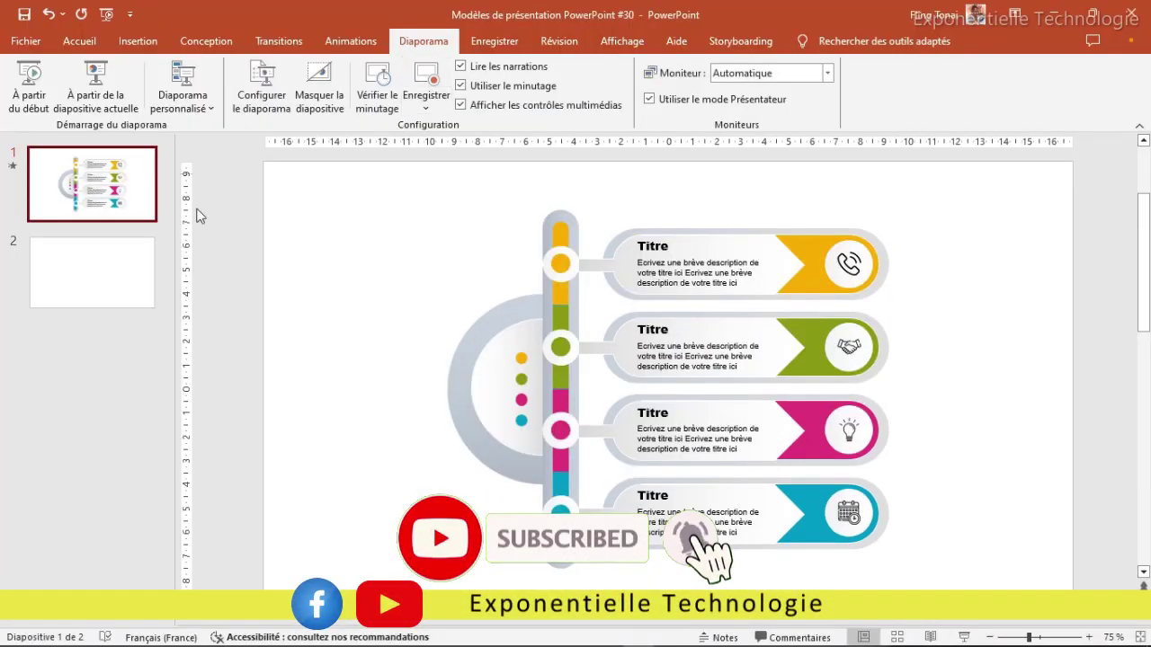
{"action": "left_click", "coordinate": [106, 271]}
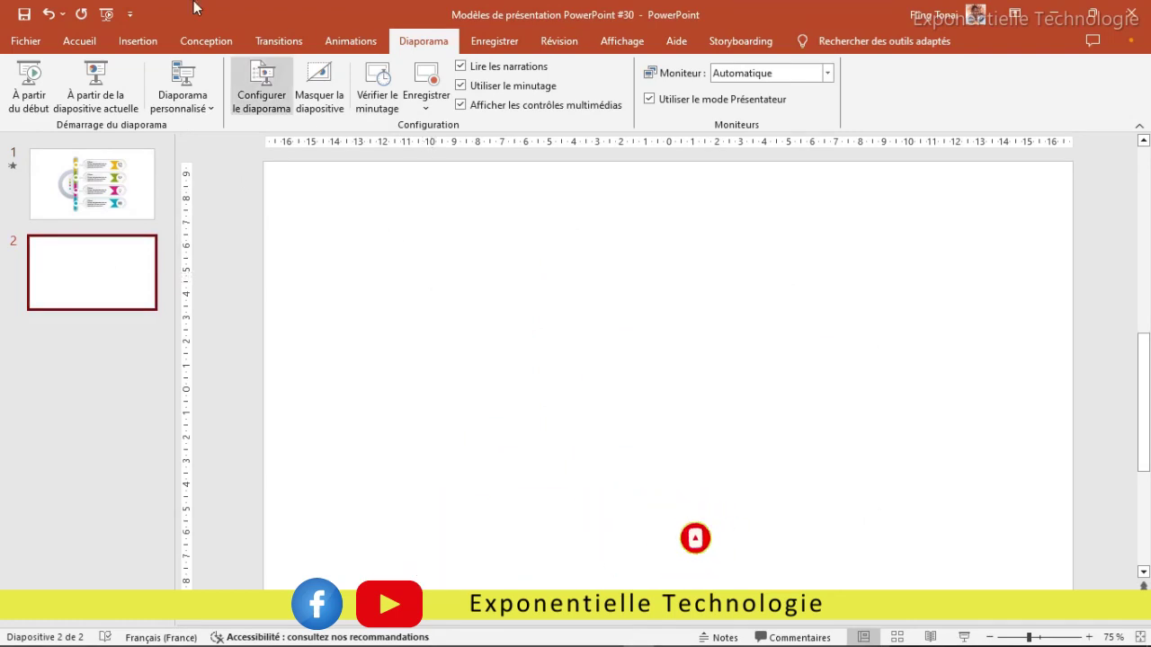
Insert a rounded rectangle on slide 2 and round its corners fully
{"action": "left_click", "coordinate": [138, 41]}
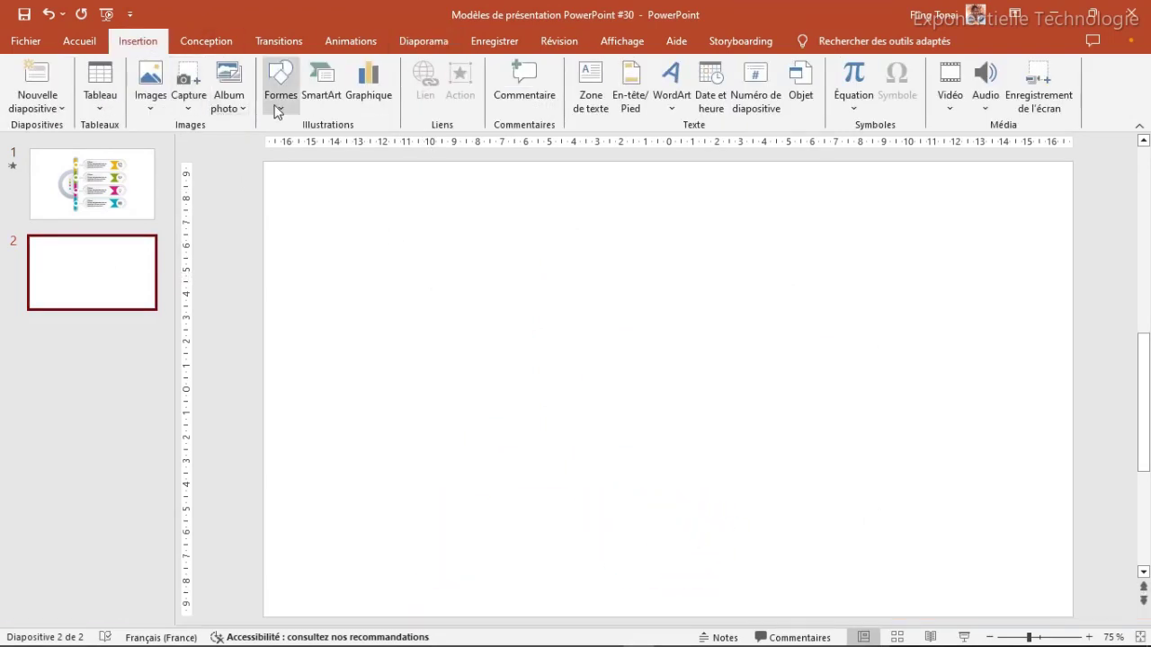
{"action": "left_click", "coordinate": [280, 94]}
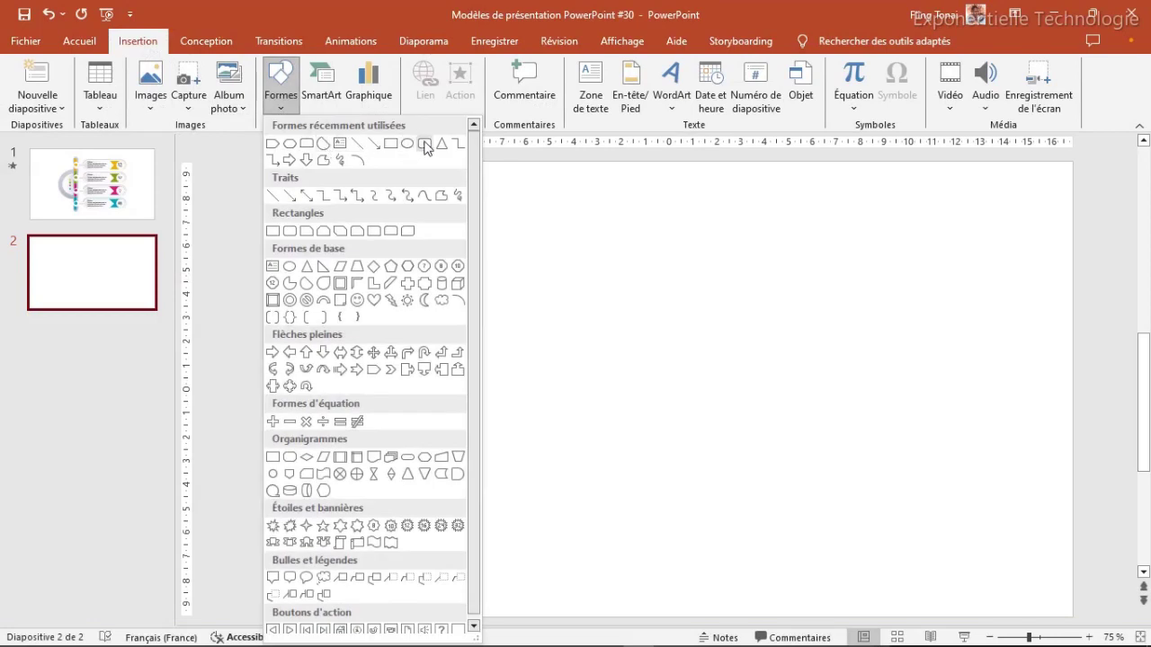
{"action": "left_click", "coordinate": [426, 144]}
{"action": "left_click", "coordinate": [552, 233]}
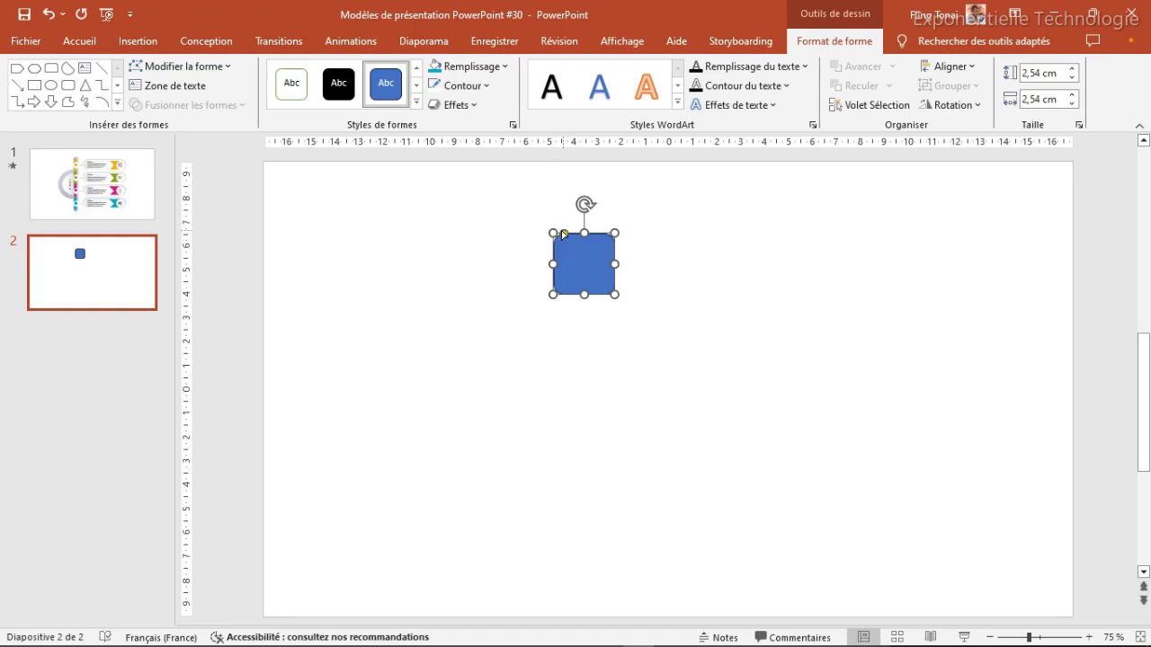
{"action": "left_click_drag", "start_coordinate": [563, 235], "coordinate": [590, 264]}
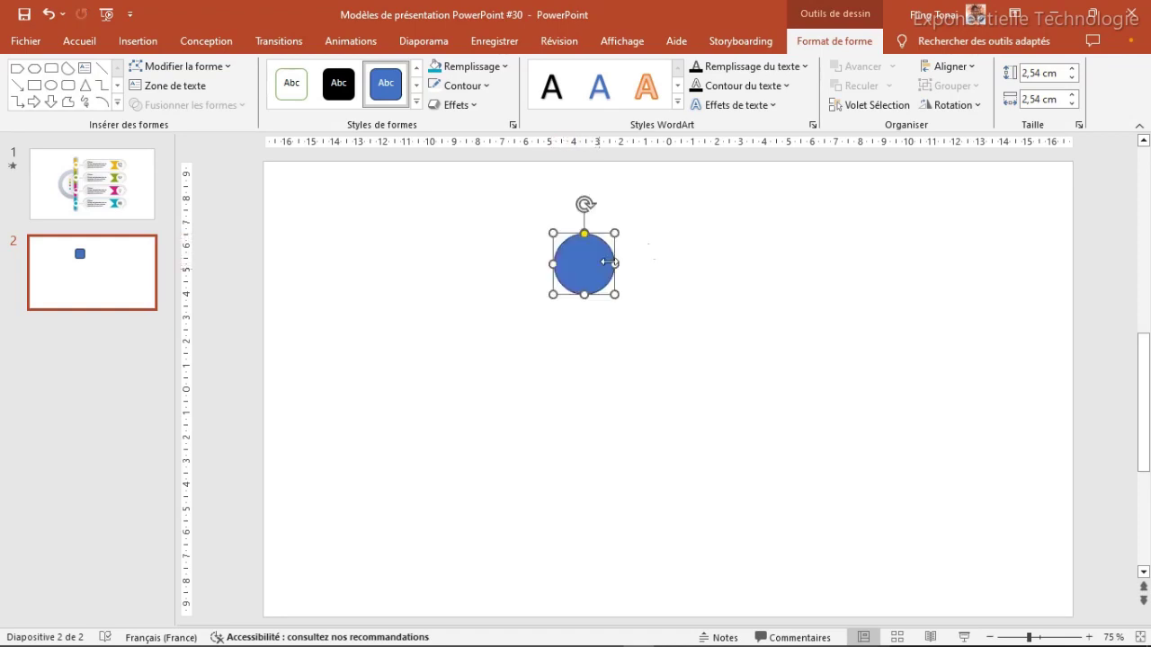
Size the pill 15 cm high by 1,5 cm wide and remove its outline
{"action": "left_click", "coordinate": [1032, 72]}
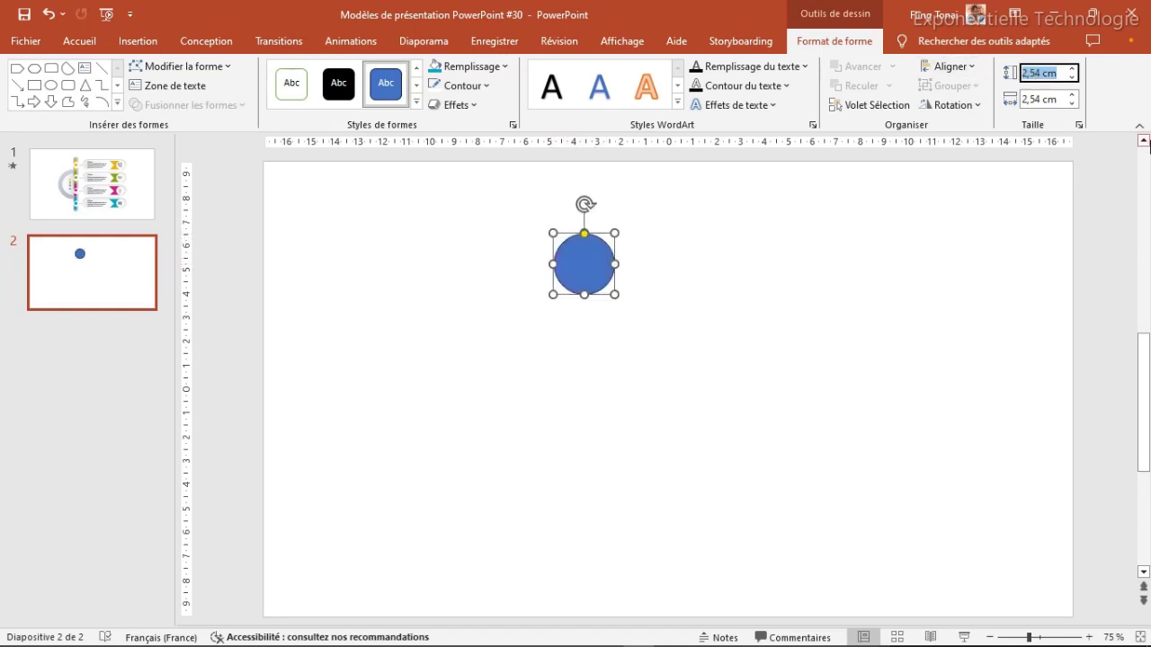
{"action": "type", "text": "15"}
{"action": "key", "text": "Tab"}
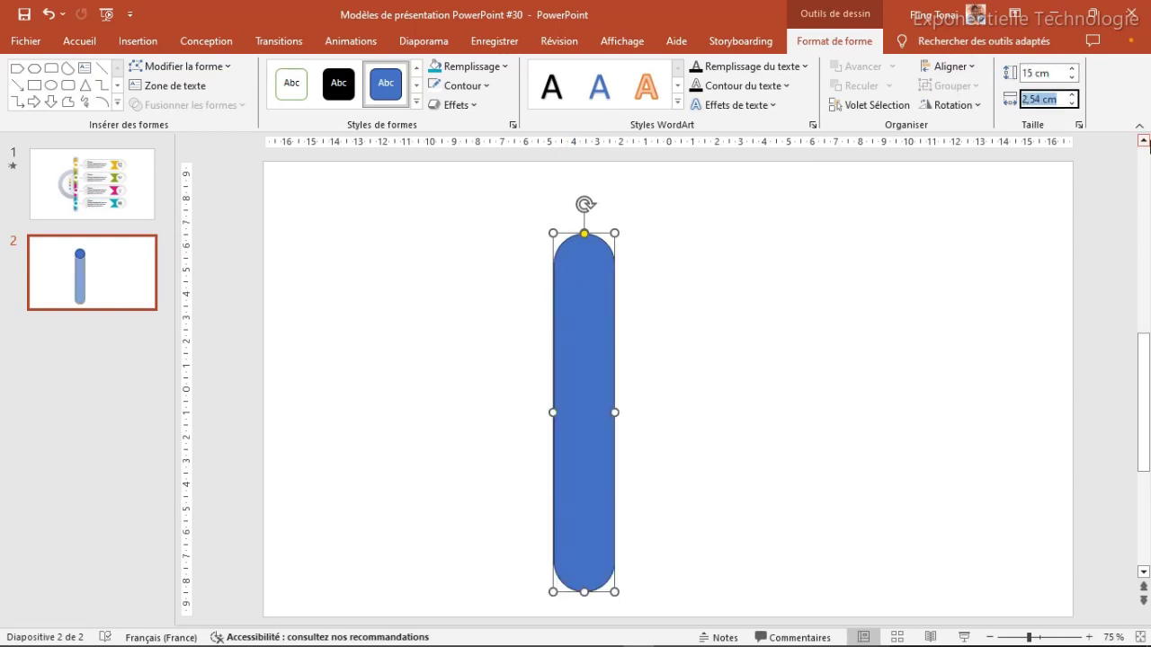
{"action": "type", "text": "1,5"}
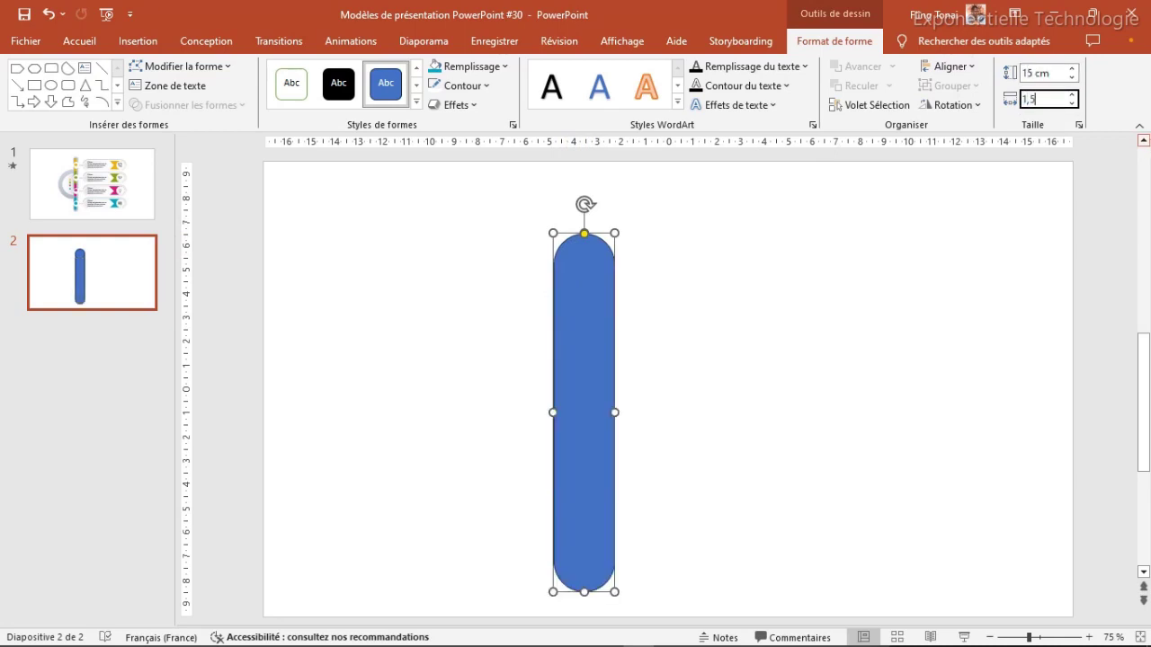
{"action": "key", "text": "Return"}
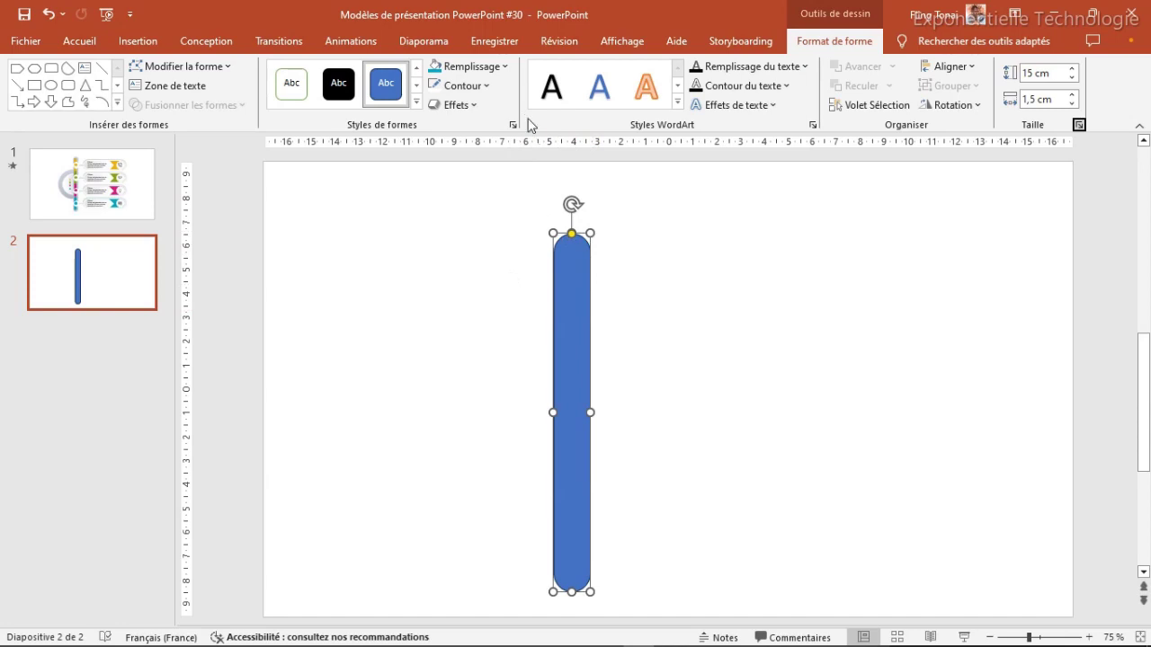
{"action": "left_click", "coordinate": [487, 85]}
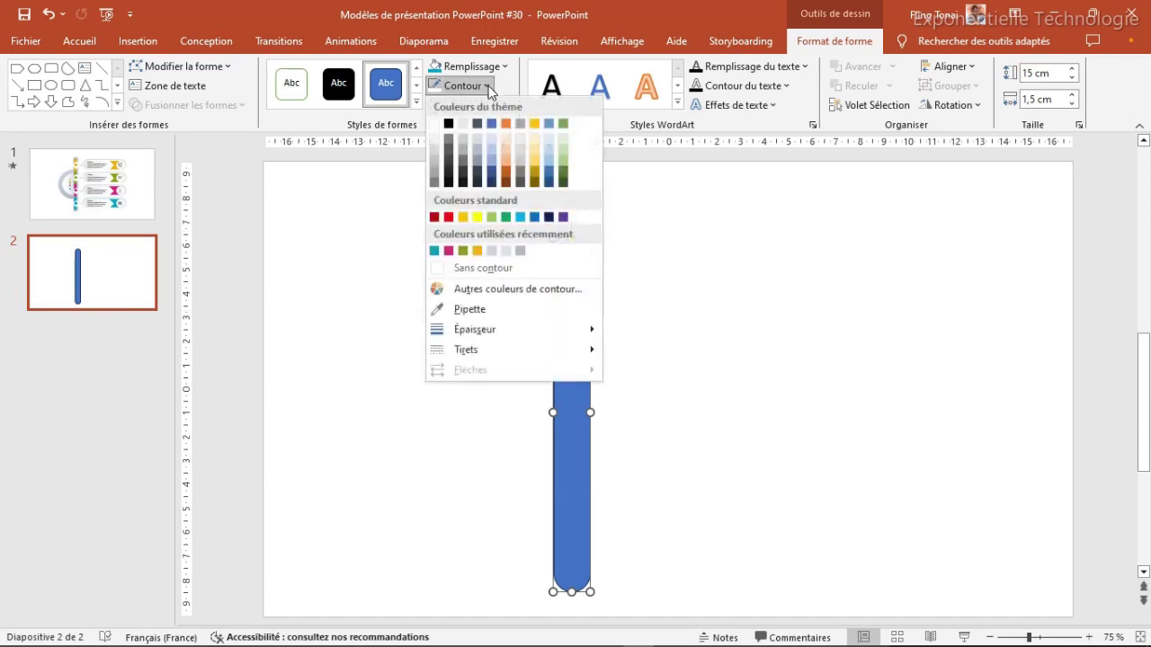
{"action": "left_click", "coordinate": [491, 269]}
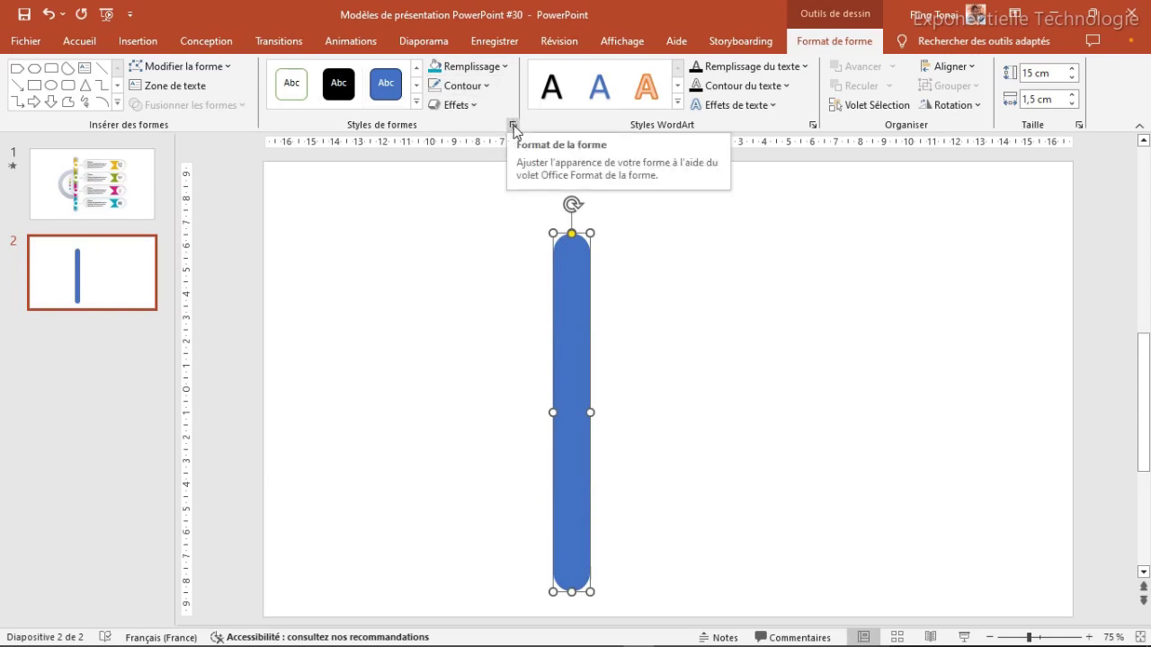
Switch the pill's fill to a gradient in the Format de la forme pane
{"action": "right_click", "coordinate": [572, 262]}
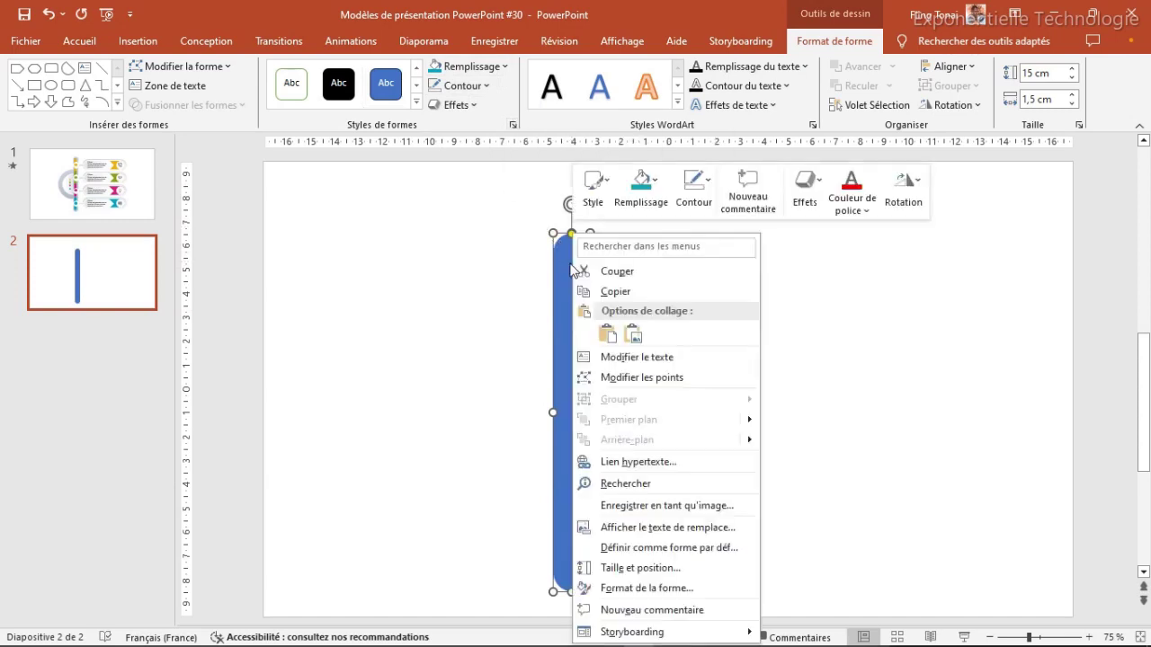
{"action": "left_click", "coordinate": [633, 588]}
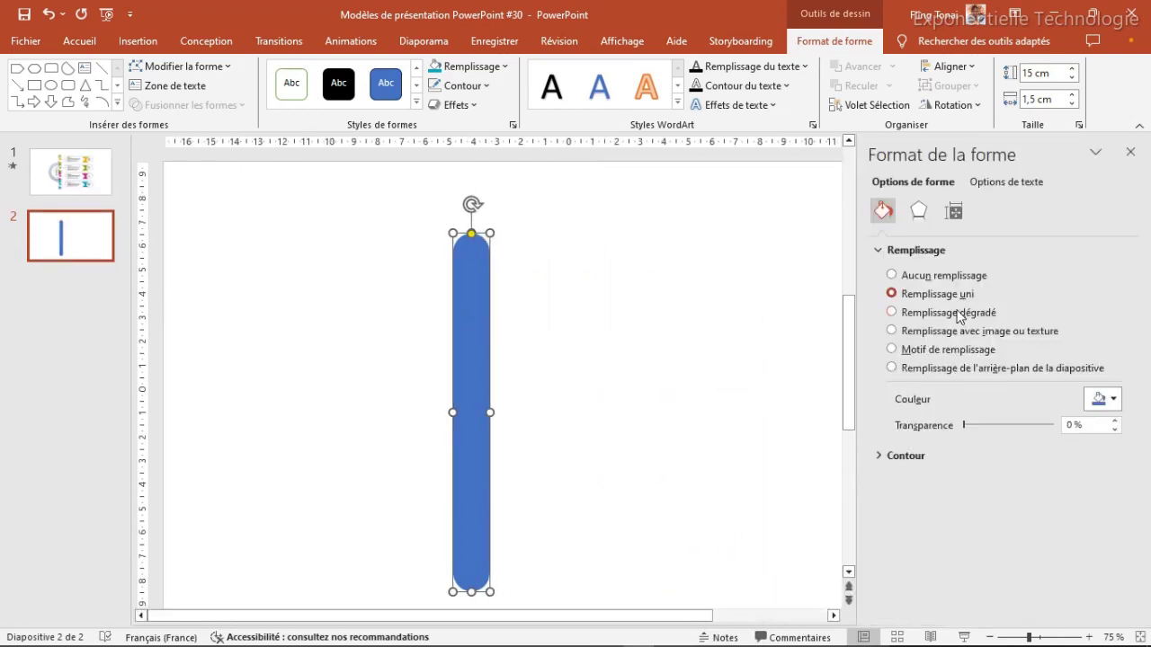
{"action": "left_click", "coordinate": [959, 313]}
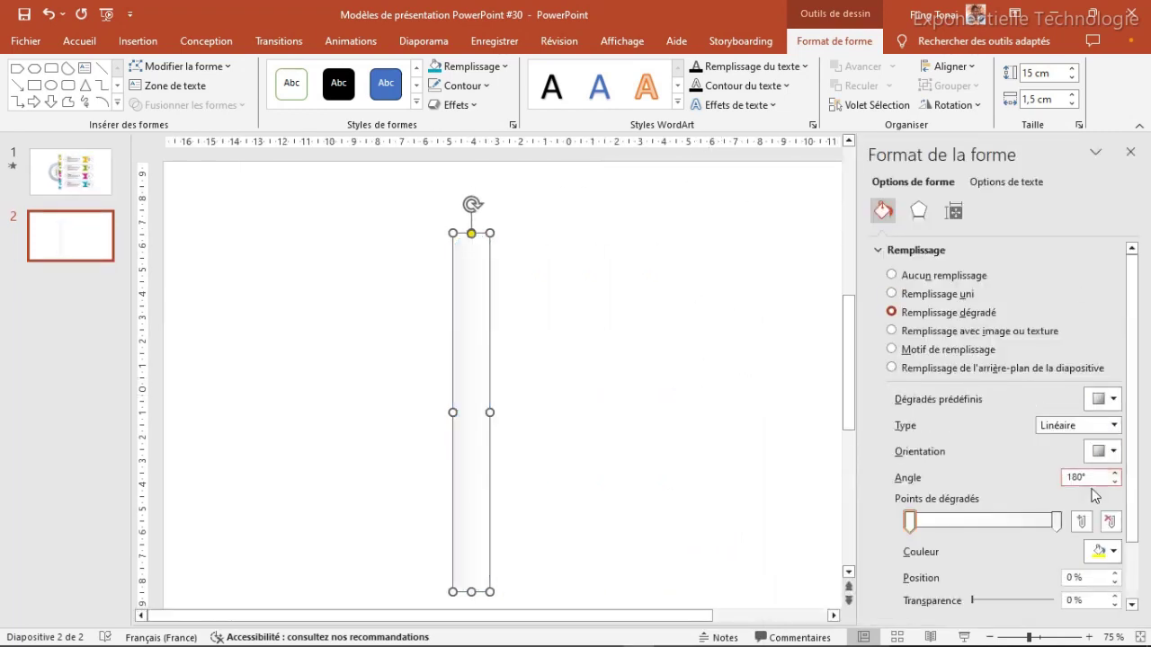
Give both gradient stops light grey colours, moving the left stop to 0%
{"action": "left_click", "coordinate": [1057, 522]}
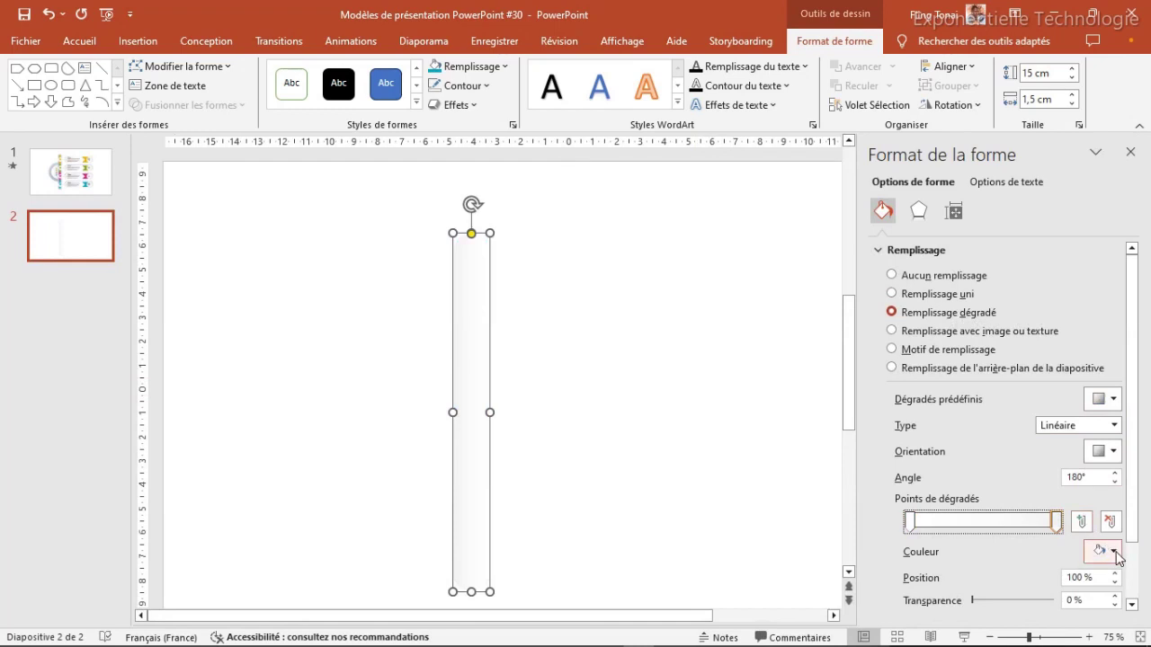
{"action": "left_click", "coordinate": [1115, 553]}
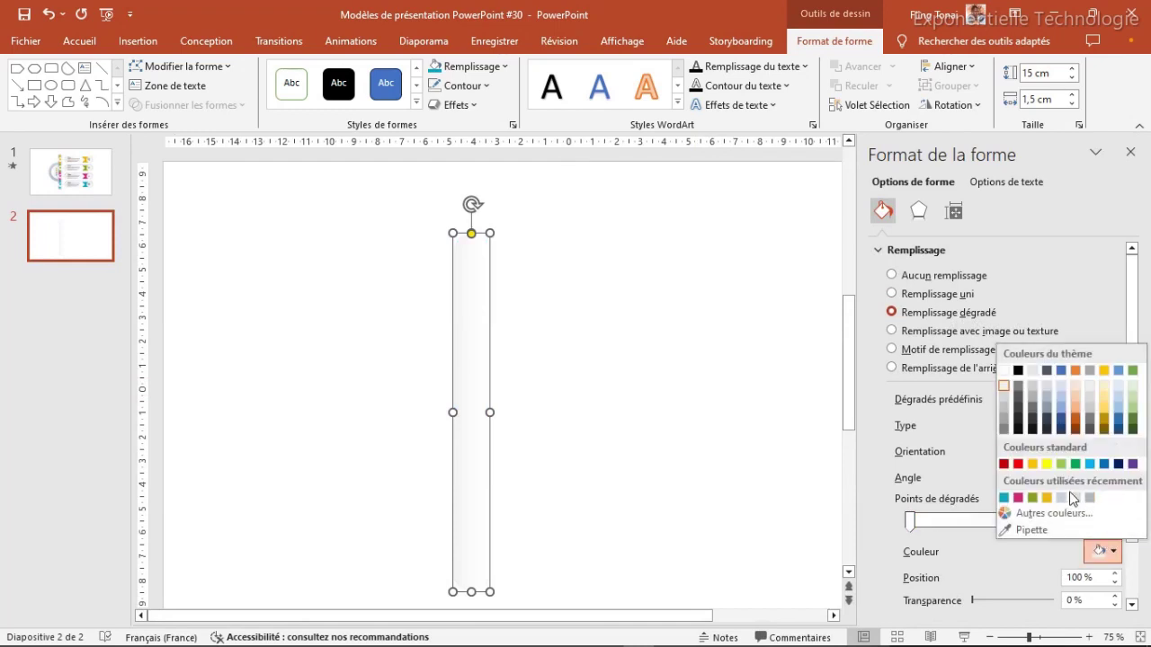
{"action": "left_click", "coordinate": [1065, 498]}
{"action": "left_click", "coordinate": [912, 521]}
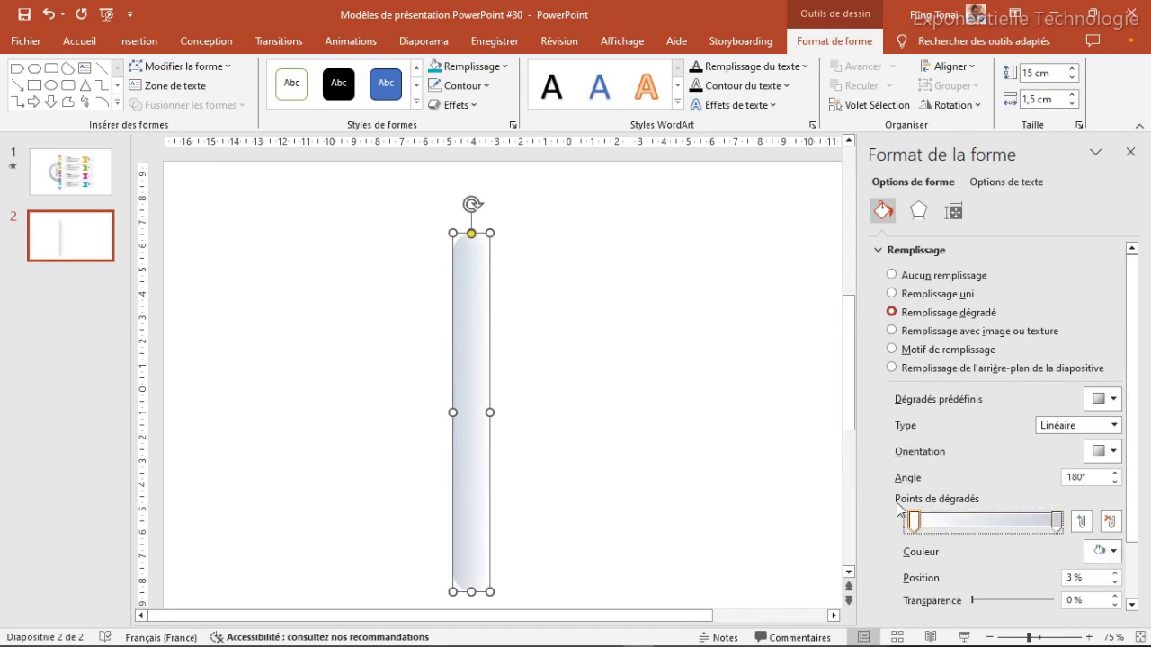
{"action": "left_click_drag", "start_coordinate": [914, 521], "coordinate": [883, 522]}
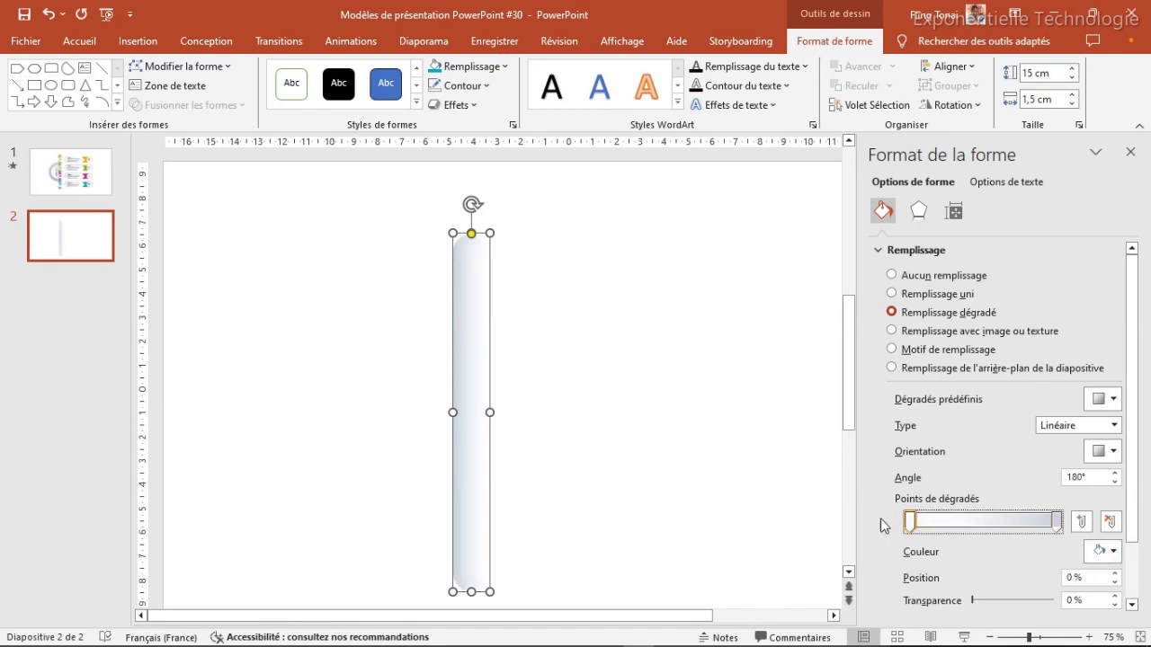
{"action": "left_click", "coordinate": [1114, 553]}
{"action": "left_click", "coordinate": [1055, 498]}
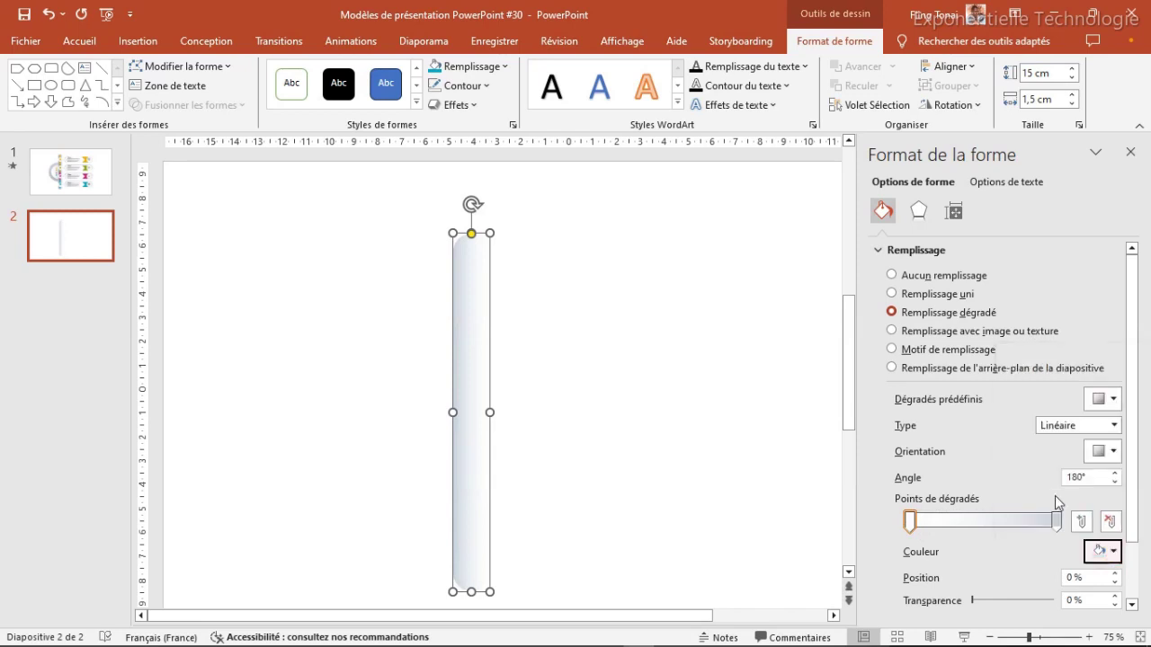
{"action": "key", "text": "Escape"}
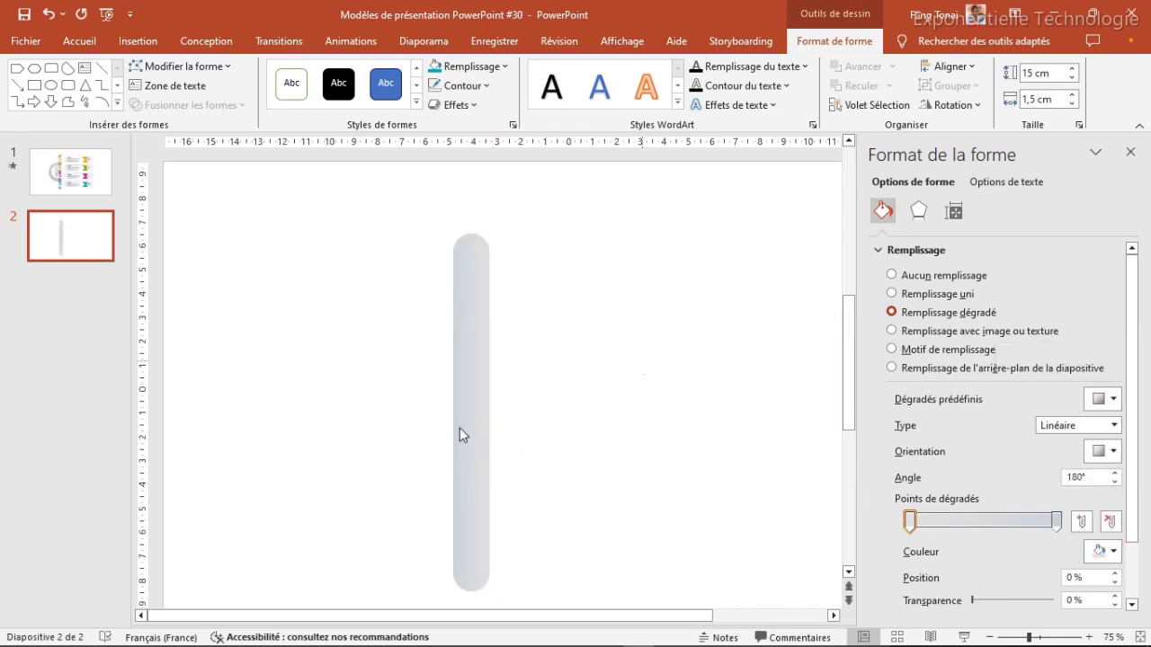
{"action": "left_click", "coordinate": [467, 425]}
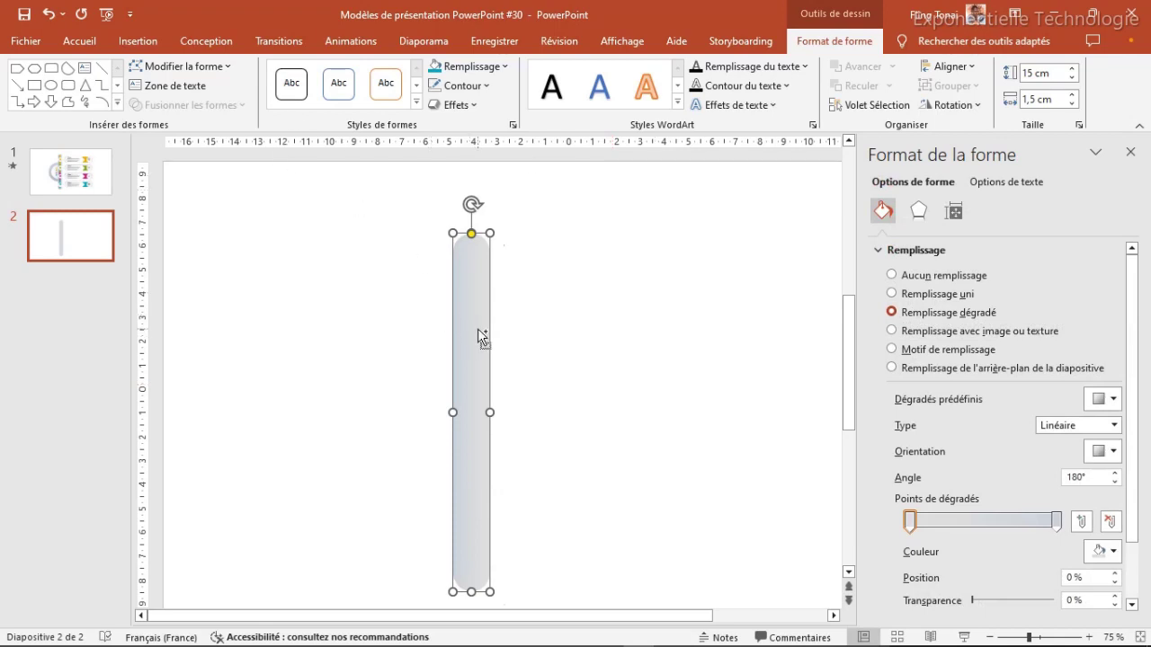
Duplicate the grey pill and fill the copy with a solid orange colour
{"action": "key", "text": "ctrl+d"}
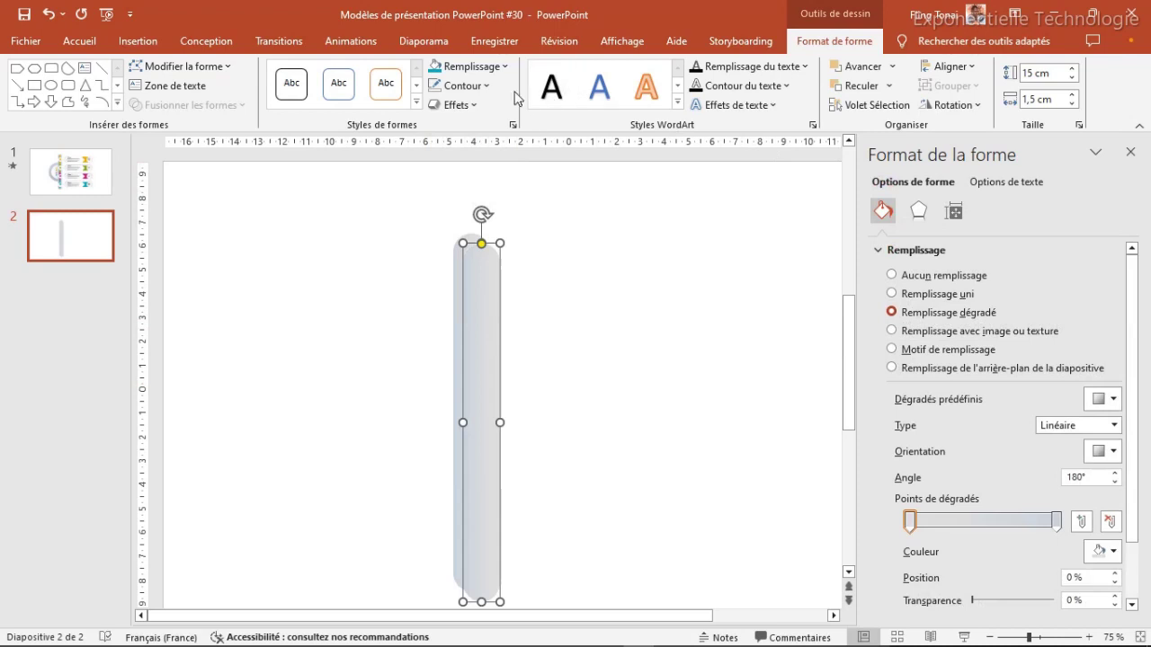
{"action": "left_click", "coordinate": [504, 67]}
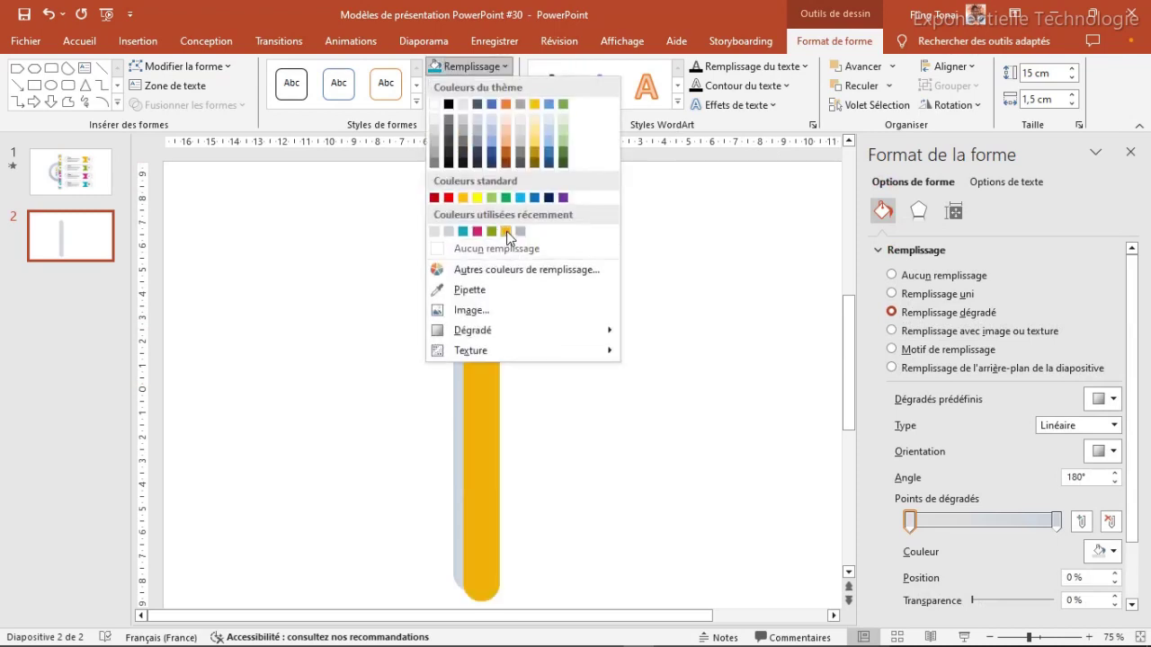
{"action": "left_click", "coordinate": [505, 231]}
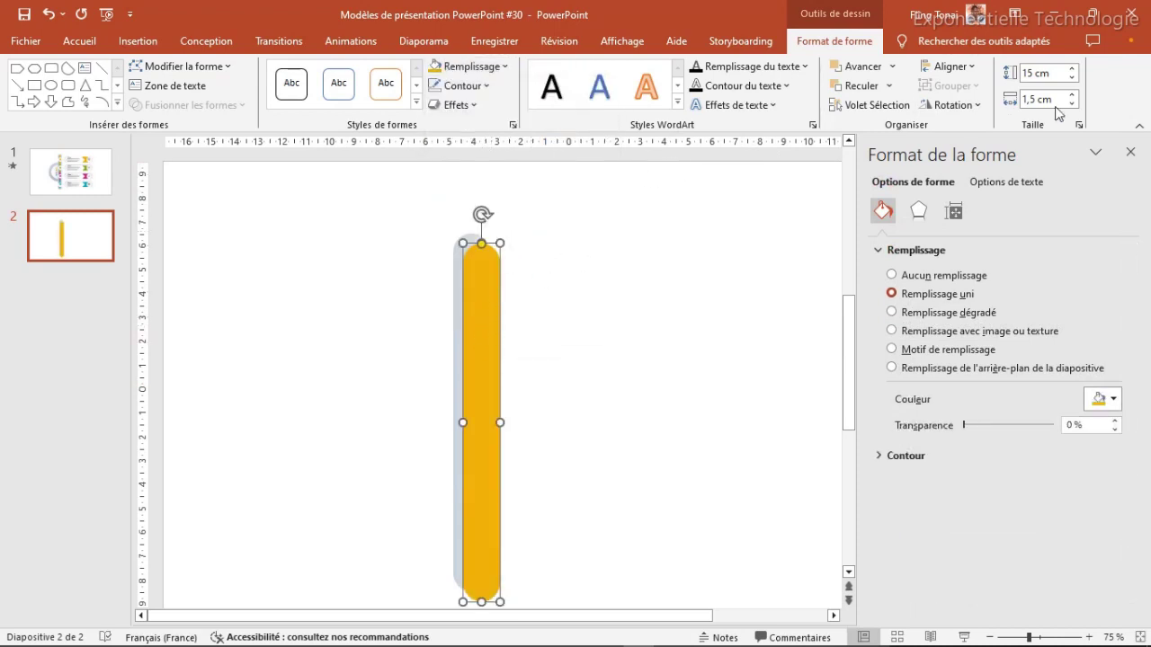
Resize the copy to 14 cm by 0,7 cm and centre it inside the grey pill
{"action": "left_click", "coordinate": [1033, 75]}
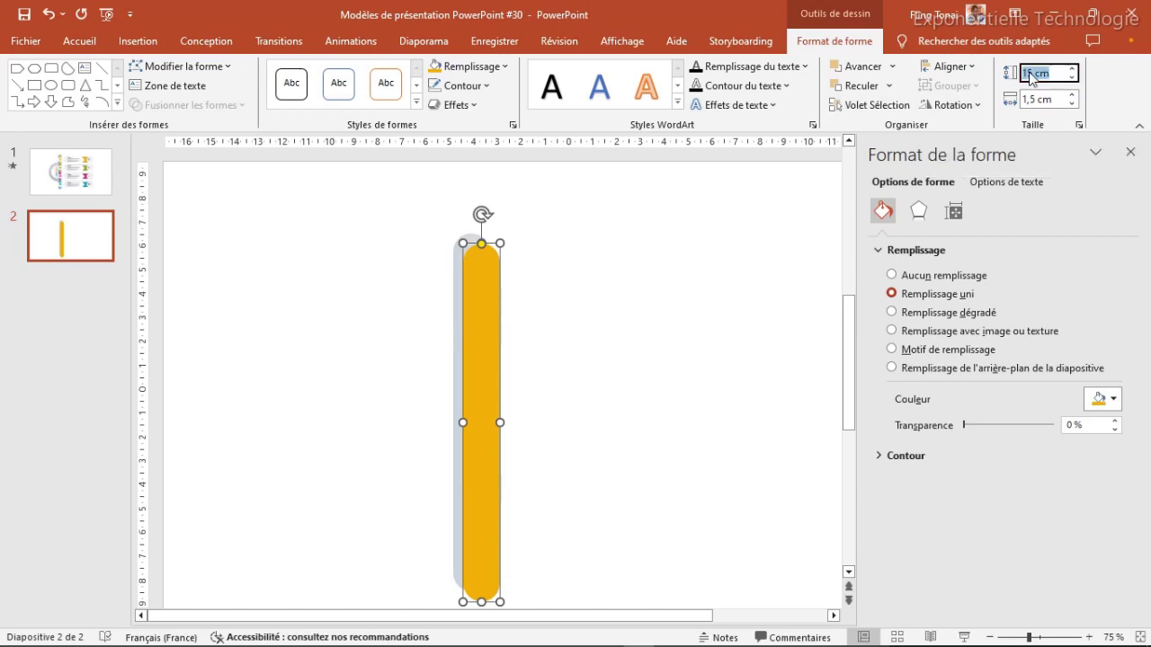
{"action": "type", "text": "14"}
{"action": "key", "text": "Tab"}
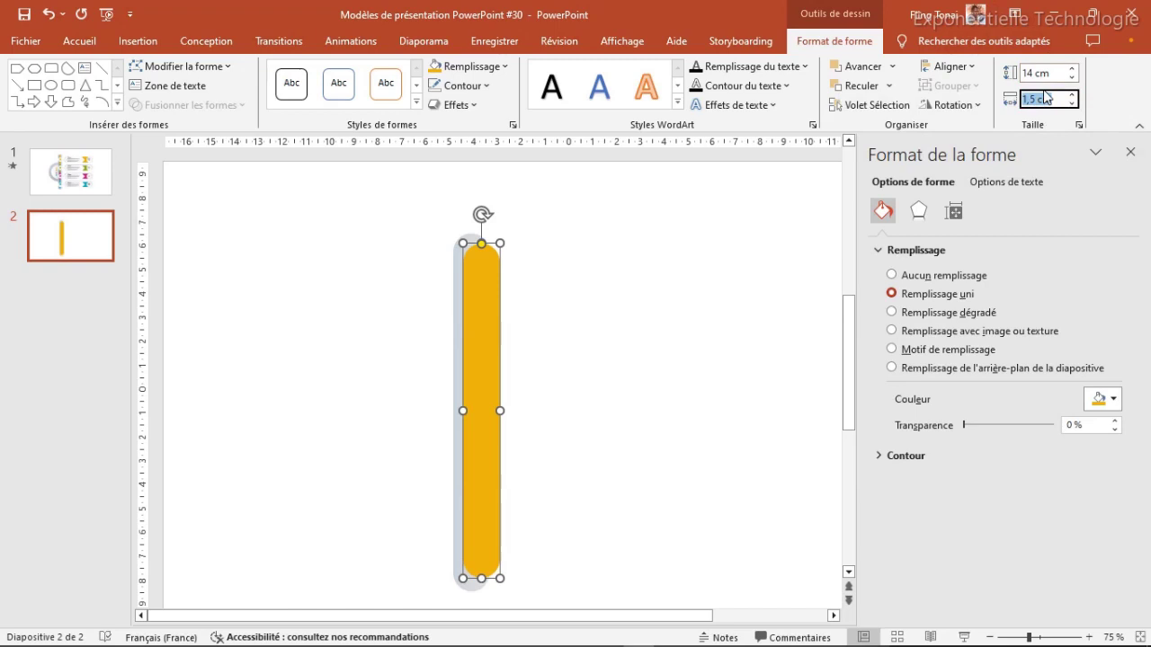
{"action": "type", "text": "0,7"}
{"action": "key", "text": "Return"}
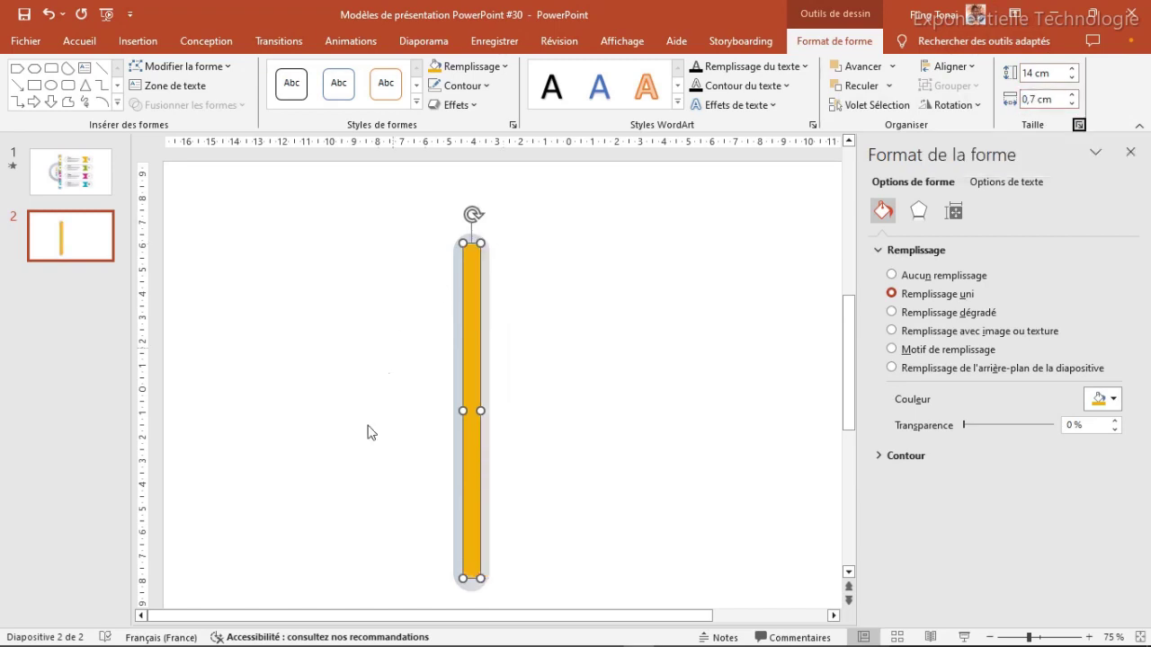
{"action": "left_click_drag", "start_coordinate": [470, 378], "coordinate": [468, 378]}
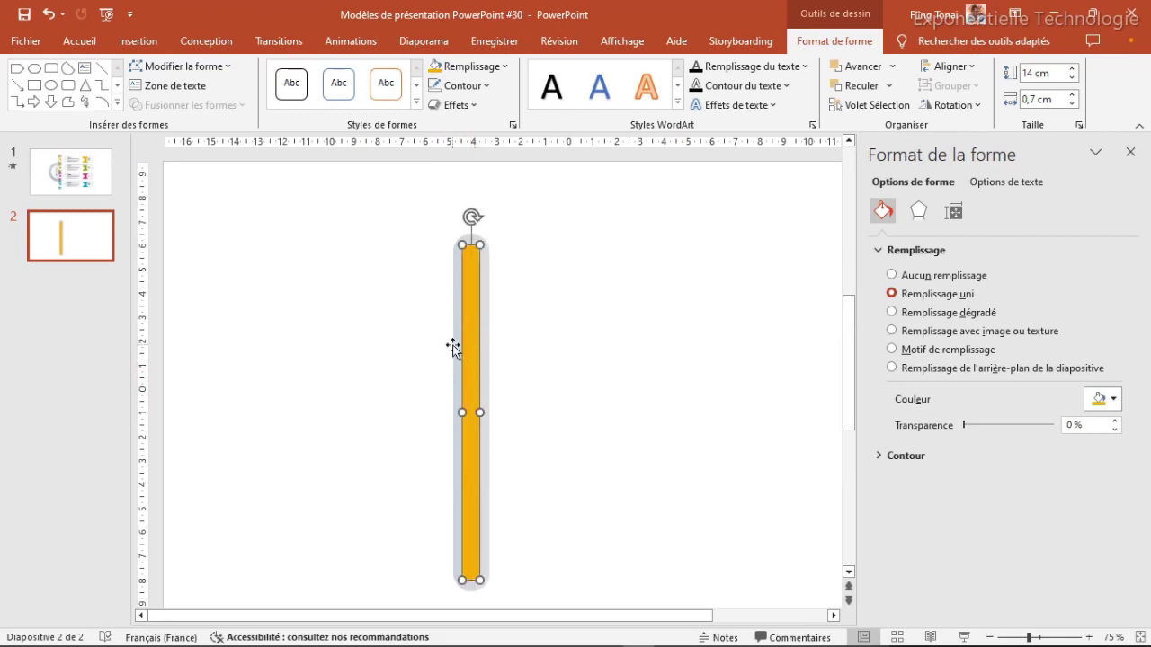
{"action": "left_click", "coordinate": [527, 334]}
Insert a rounded-top rectangle sized 3,5 cm tall and 0,7 cm wide
{"action": "left_click", "coordinate": [471, 332]}
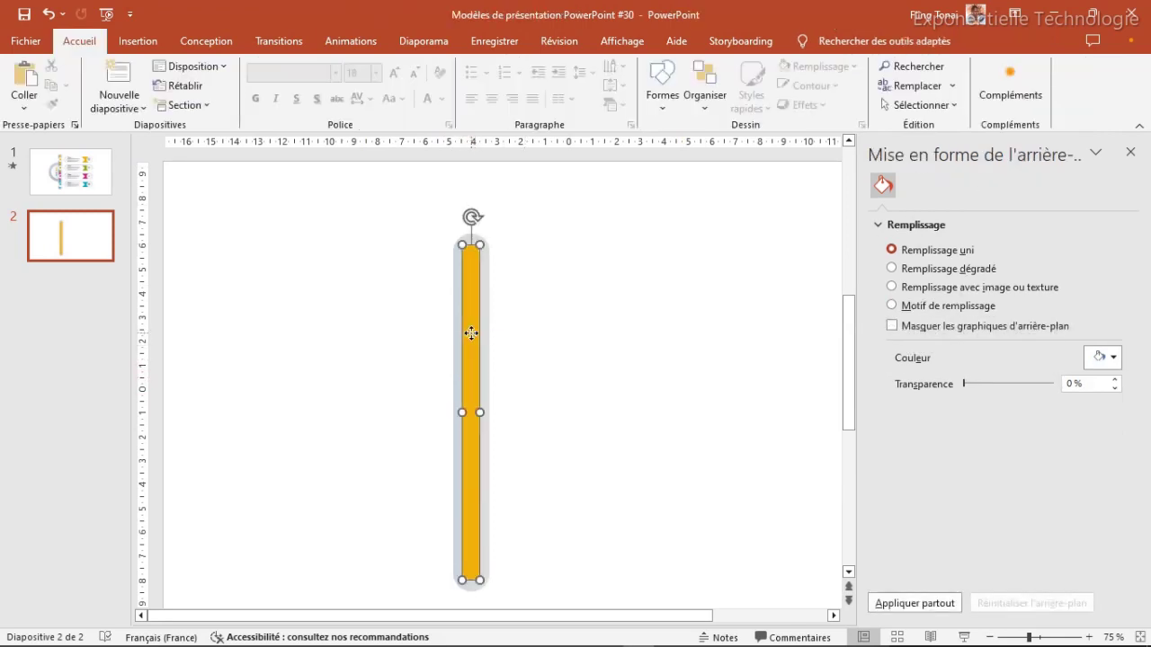
{"action": "left_click", "coordinate": [117, 104]}
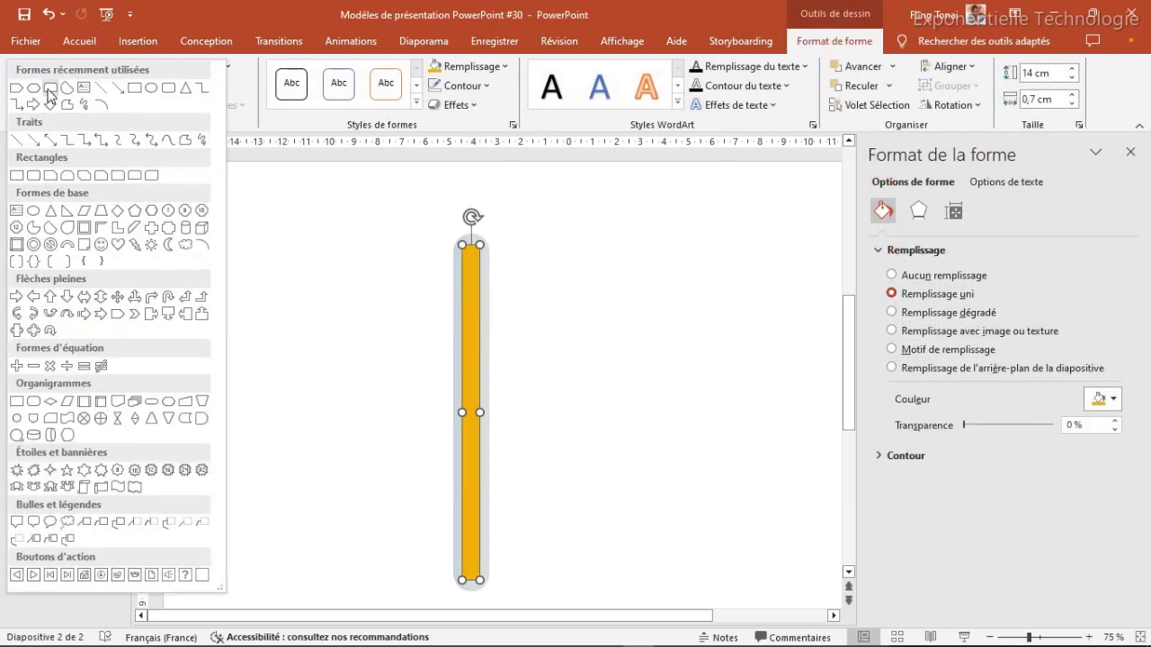
{"action": "left_click", "coordinate": [49, 95]}
{"action": "left_click", "coordinate": [608, 256]}
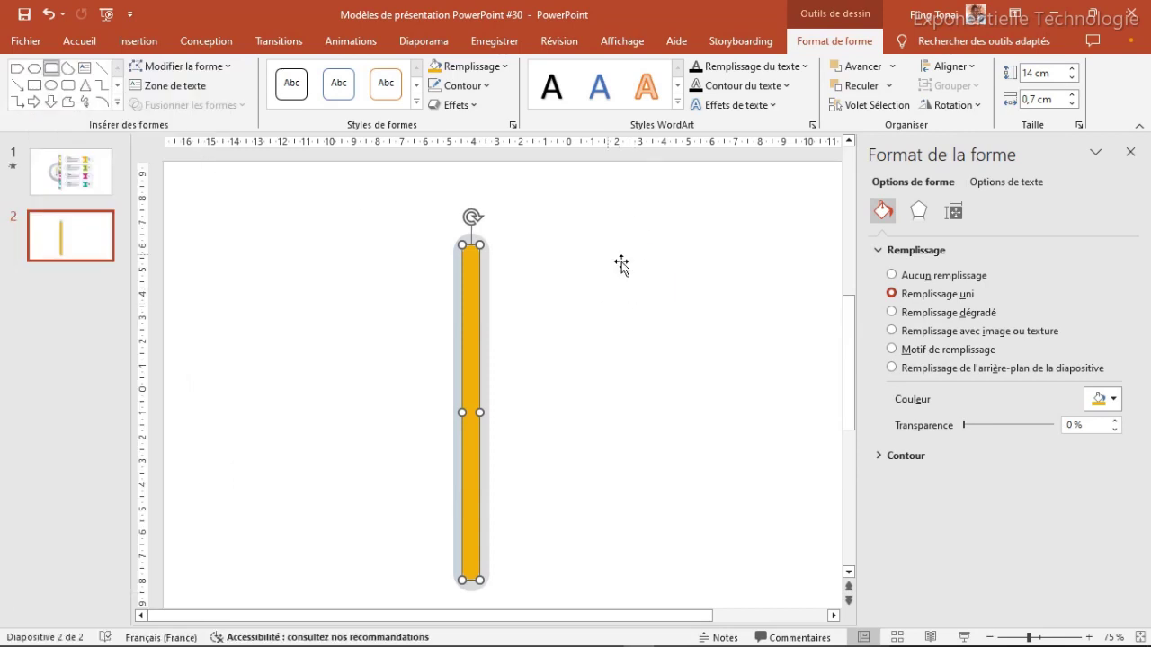
{"action": "left_click", "coordinate": [1030, 72]}
{"action": "type", "text": "3,"}
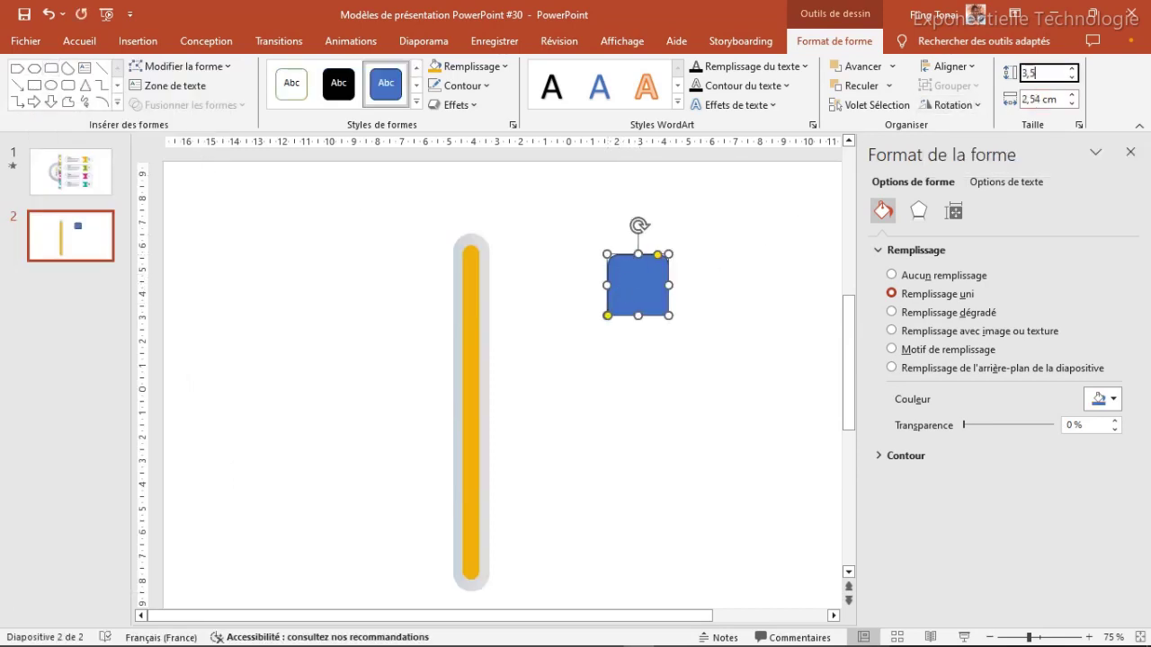
{"action": "left_click", "coordinate": [1034, 99]}
{"action": "type", "text": "0,"}
{"action": "key", "text": "Return"}
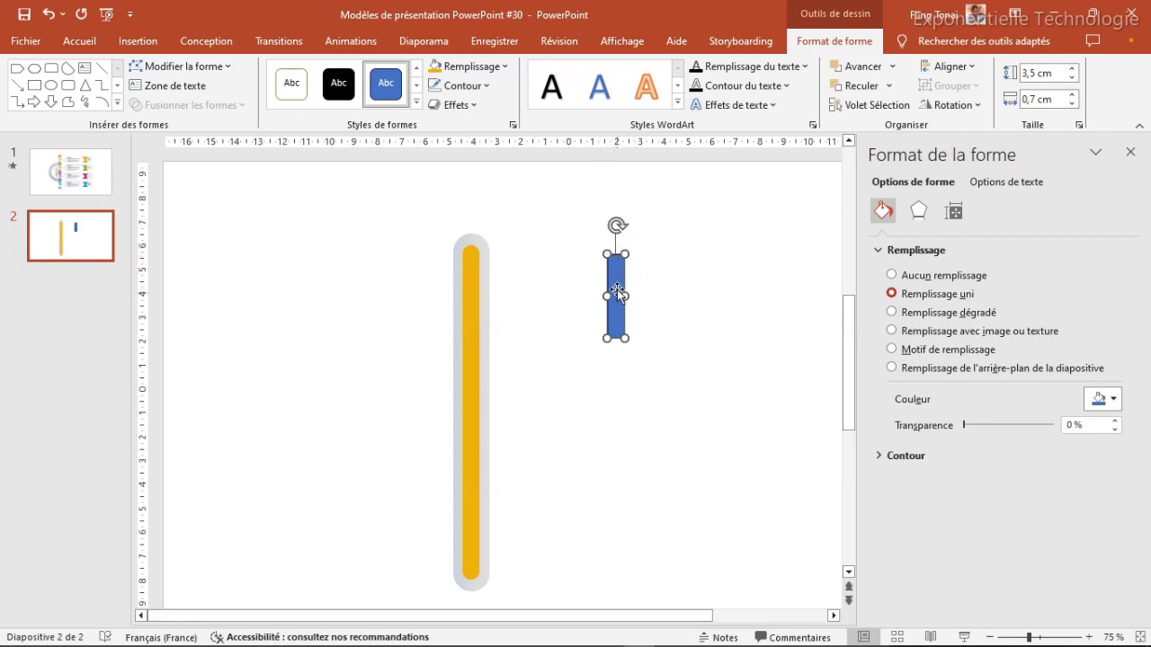
Round the shape's top corners more, reapply the 0,7 cm width and remove its outline
{"action": "key", "text": "ctrl+z"}
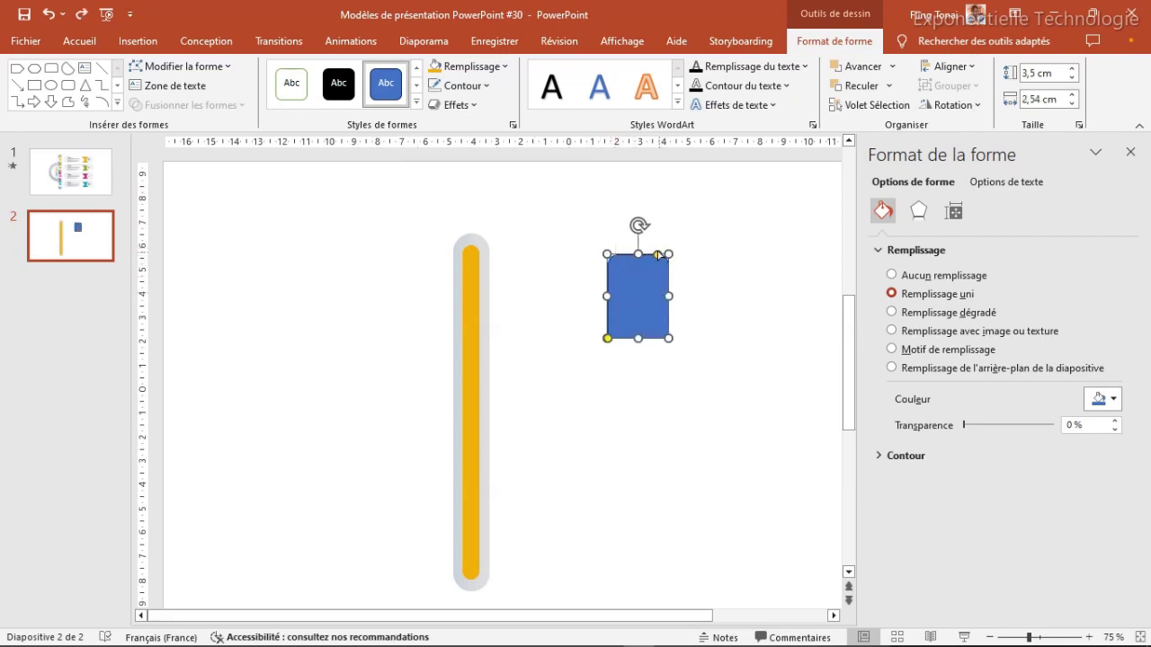
{"action": "left_click_drag", "start_coordinate": [659, 257], "coordinate": [620, 261]}
{"action": "left_click", "coordinate": [1032, 99]}
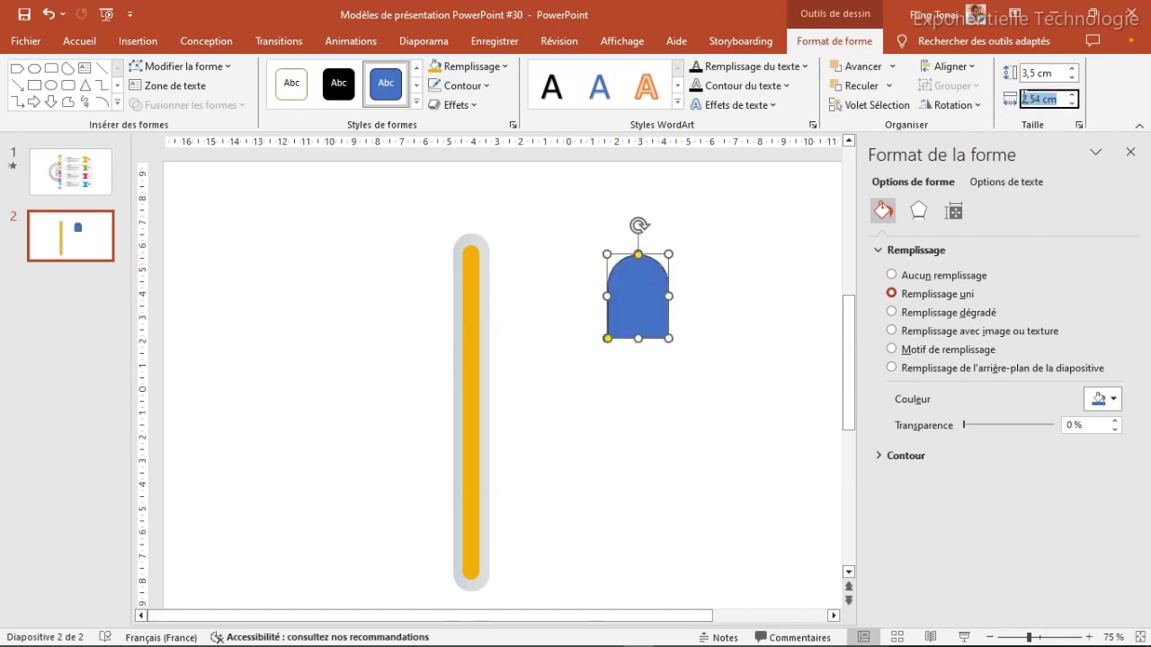
{"action": "type", "text": "0,7"}
{"action": "key", "text": "Return"}
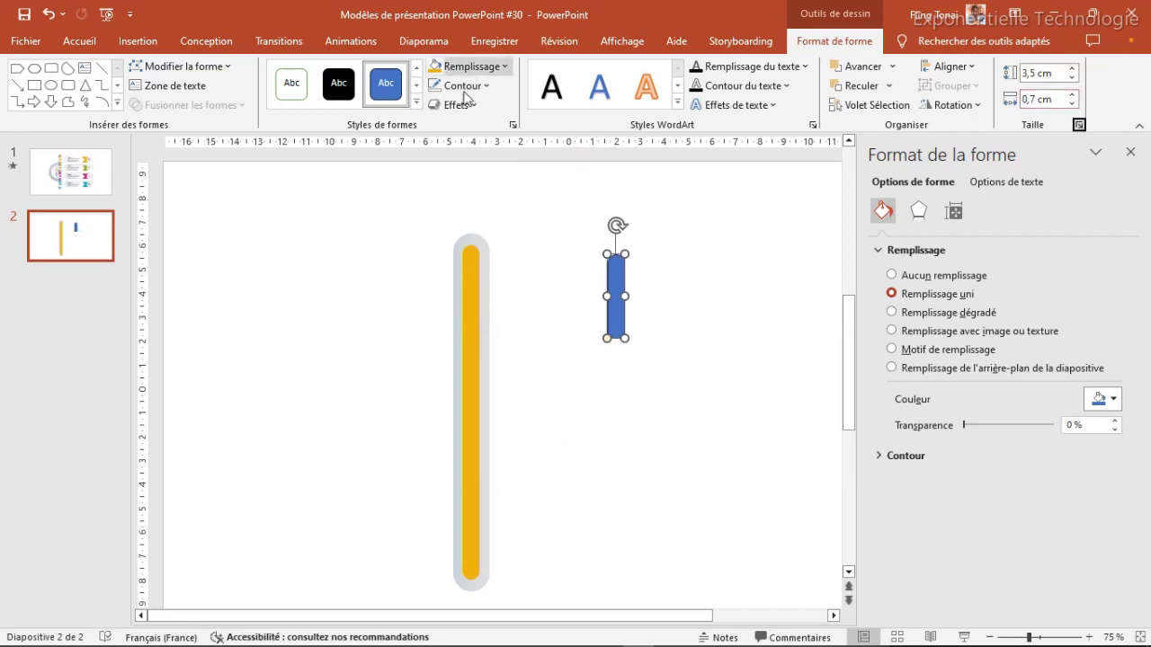
{"action": "left_click", "coordinate": [466, 89]}
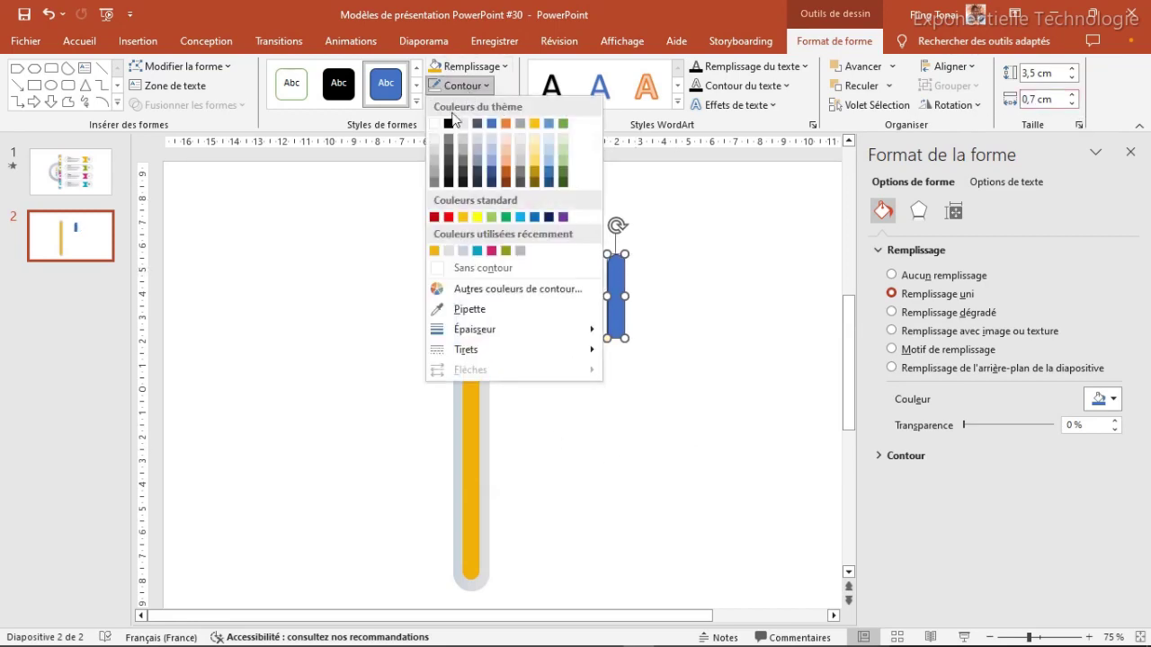
{"action": "left_click", "coordinate": [483, 268]}
Flip the blue cap vertically and place it over the bottom end of the orange bar
{"action": "left_click_drag", "start_coordinate": [621, 285], "coordinate": [472, 269]}
{"action": "key", "text": "ctrl+z"}
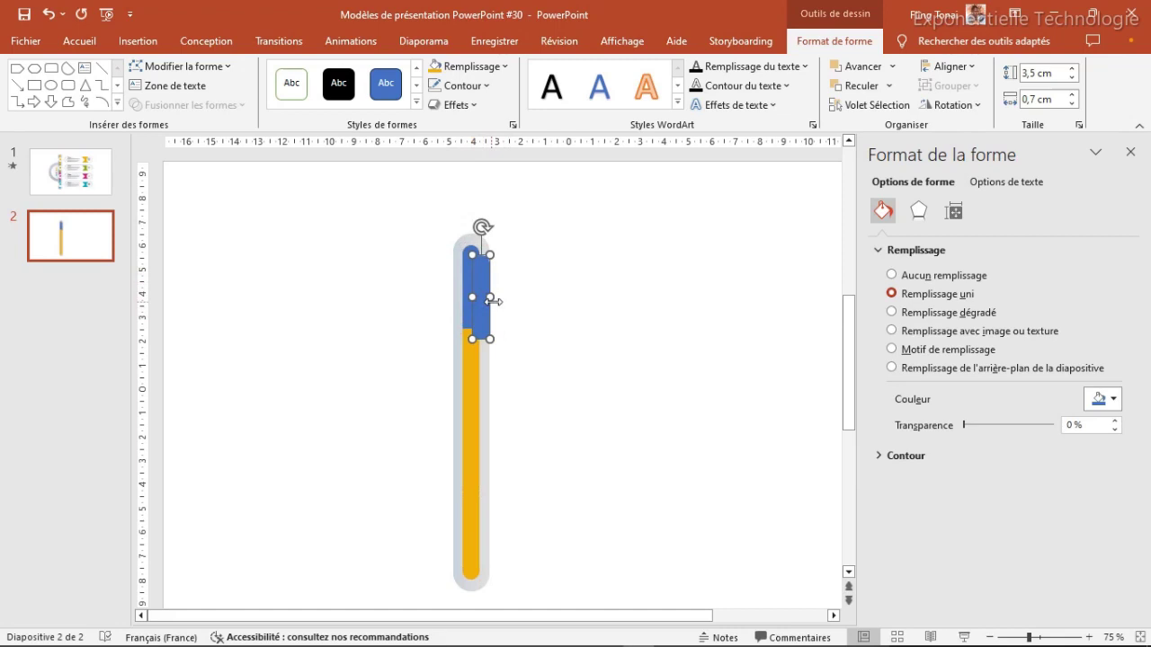
{"action": "left_click", "coordinate": [952, 105]}
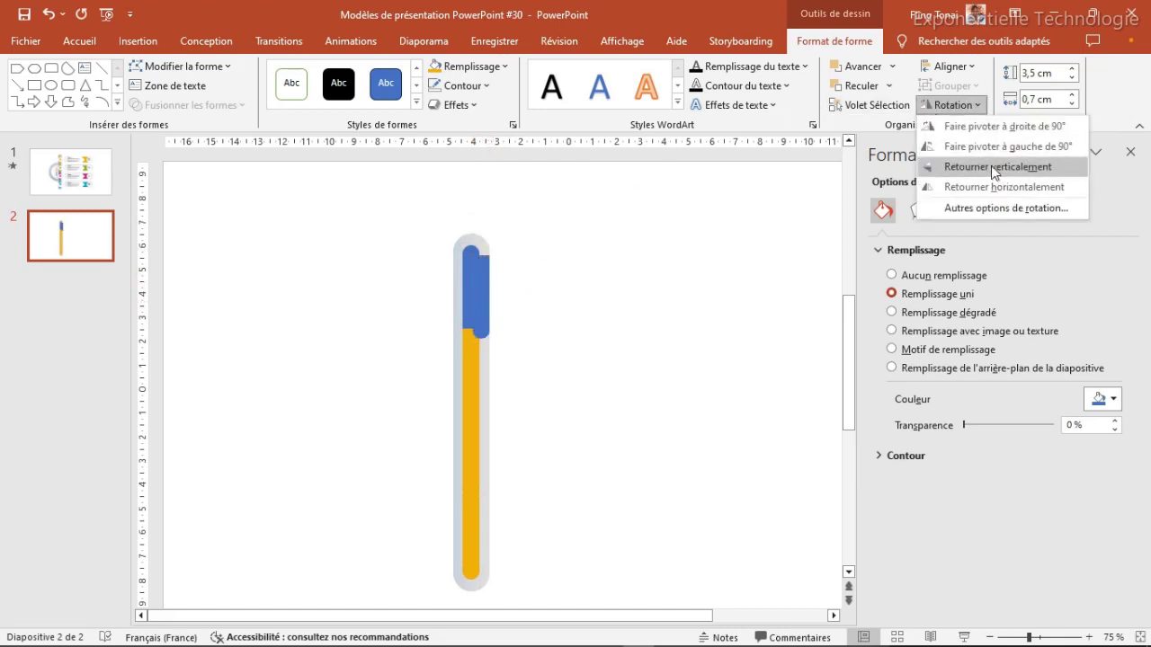
{"action": "left_click", "coordinate": [993, 168]}
{"action": "mouse_move", "coordinate": [481, 298]}
{"action": "left_mouse_down"}
{"action": "mouse_move", "coordinate": [478, 564]}
{"action": "mouse_move", "coordinate": [474, 538]}
{"action": "left_mouse_up"}
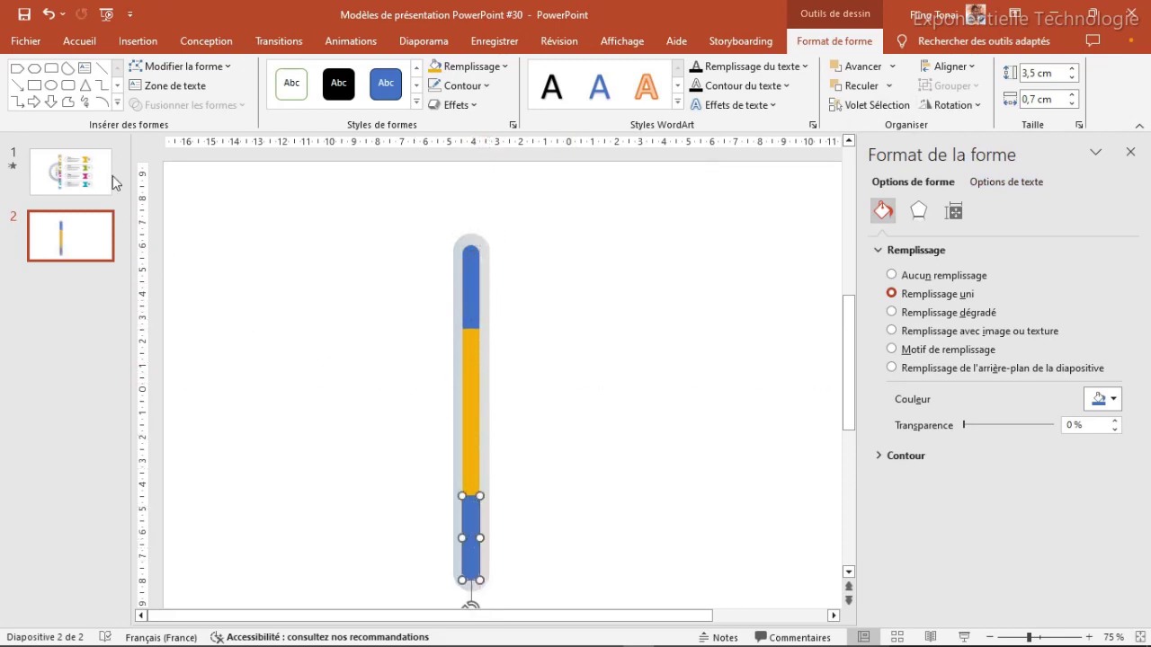
Draw a rectangle right of the bar, size it 3,5 cm by 0,7 cm, and remove its outline
{"action": "left_click", "coordinate": [34, 86]}
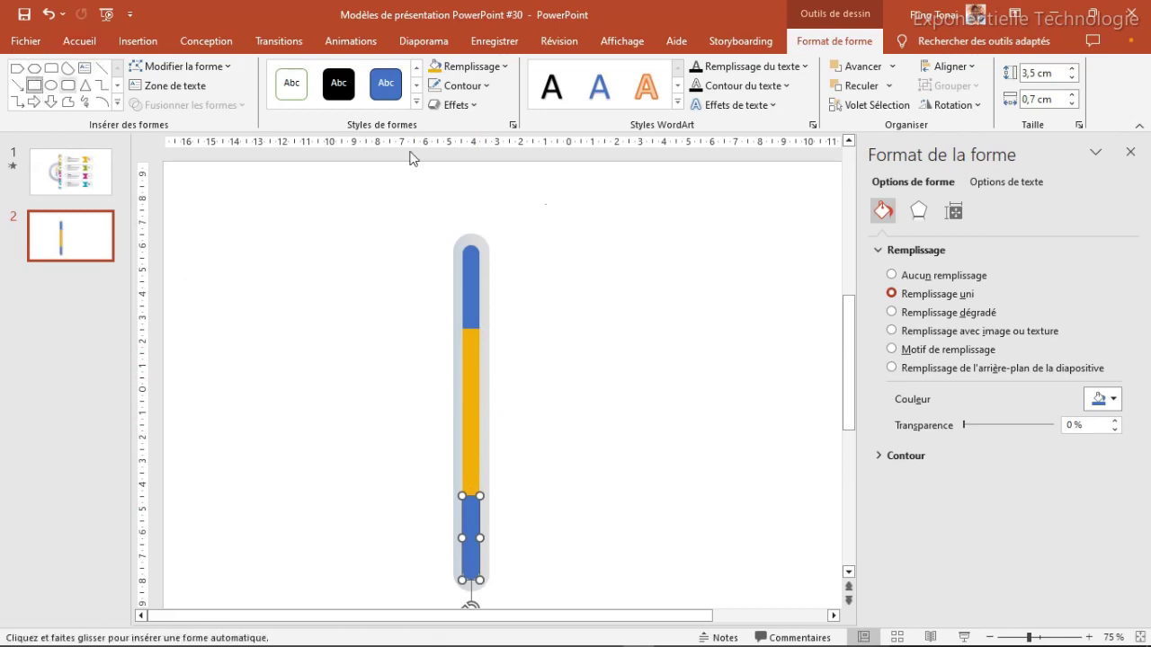
{"action": "left_click_drag", "start_coordinate": [648, 265], "coordinate": [652, 274]}
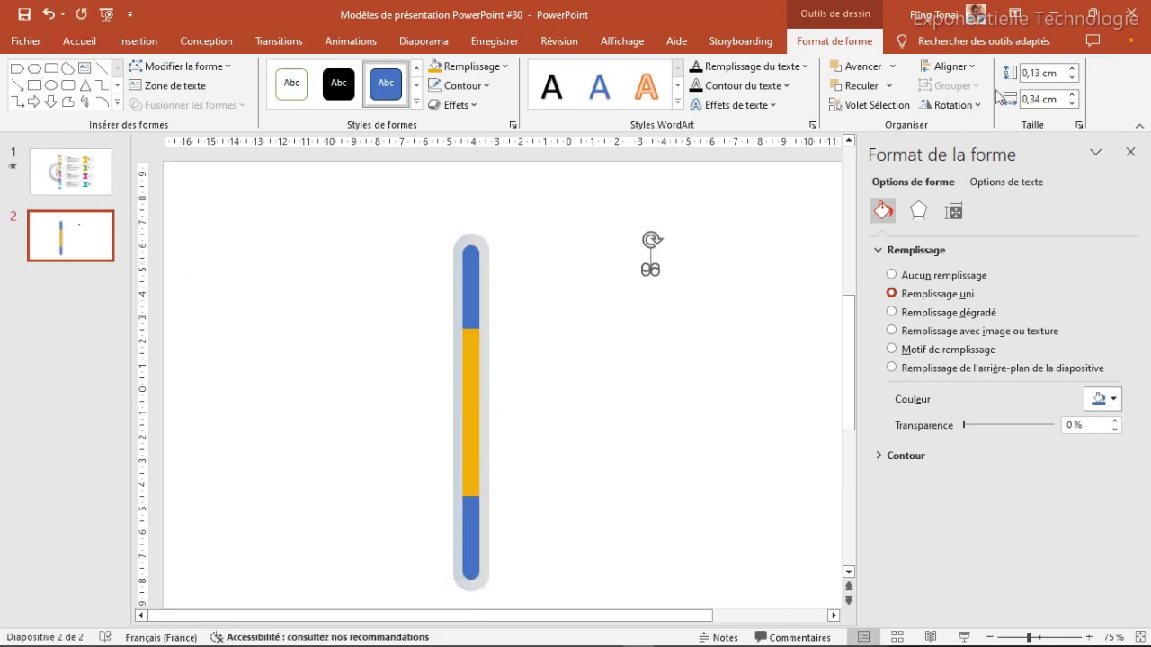
{"action": "left_click", "coordinate": [1036, 75]}
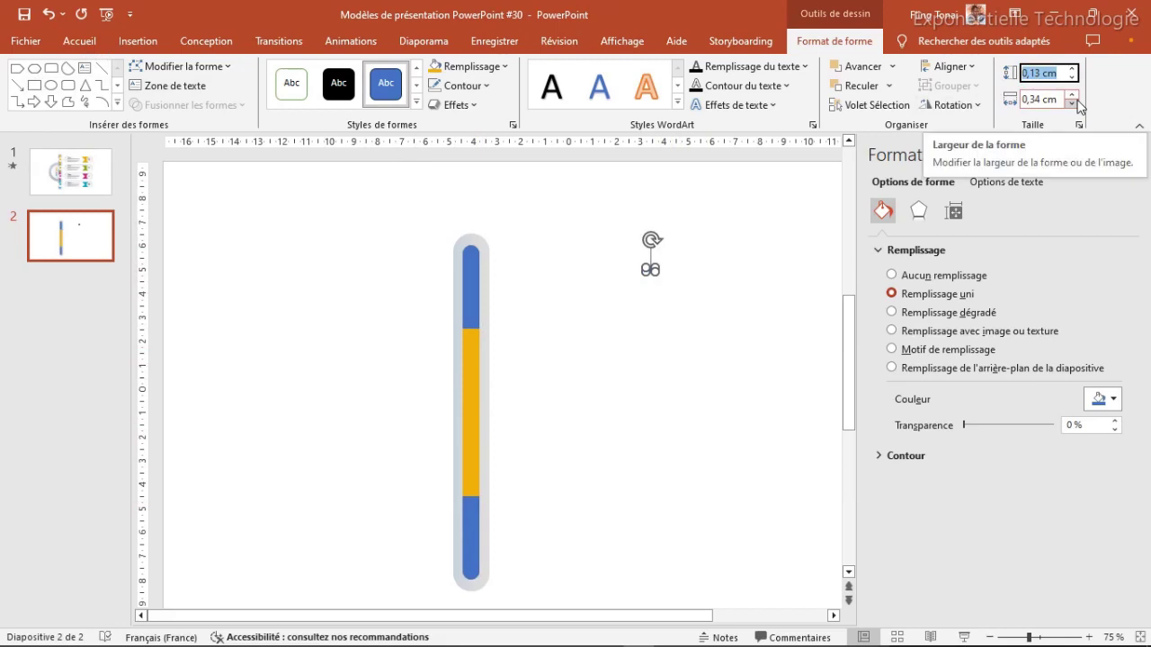
{"action": "type", "text": "3,5"}
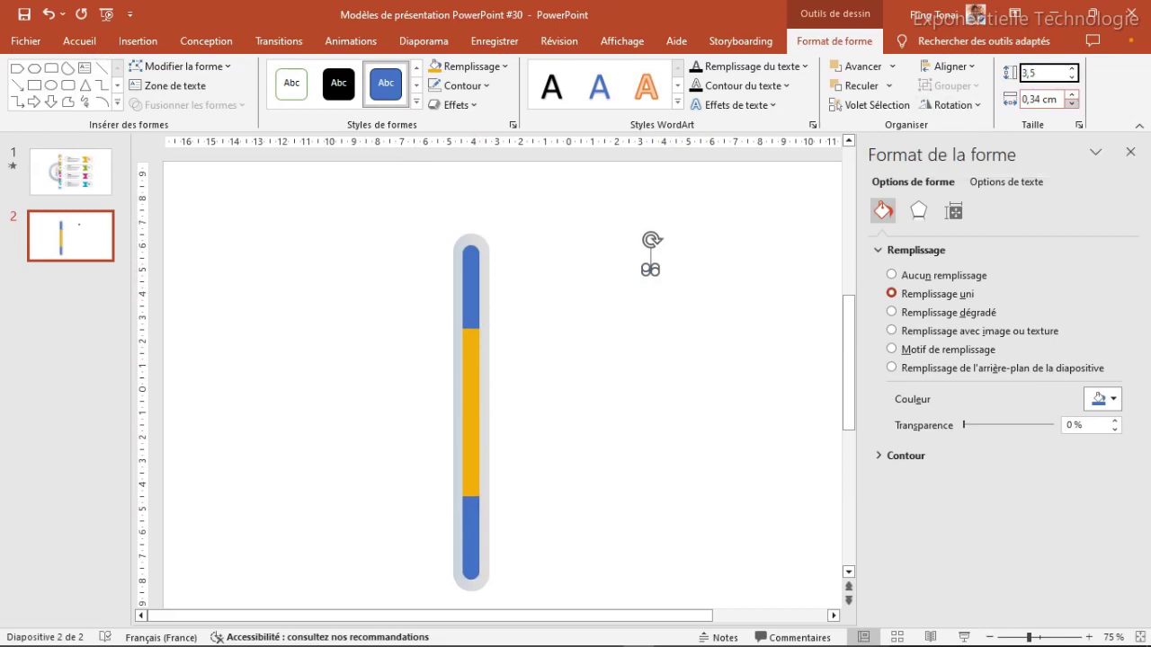
{"action": "key", "text": "Tab"}
{"action": "type", "text": "0"}
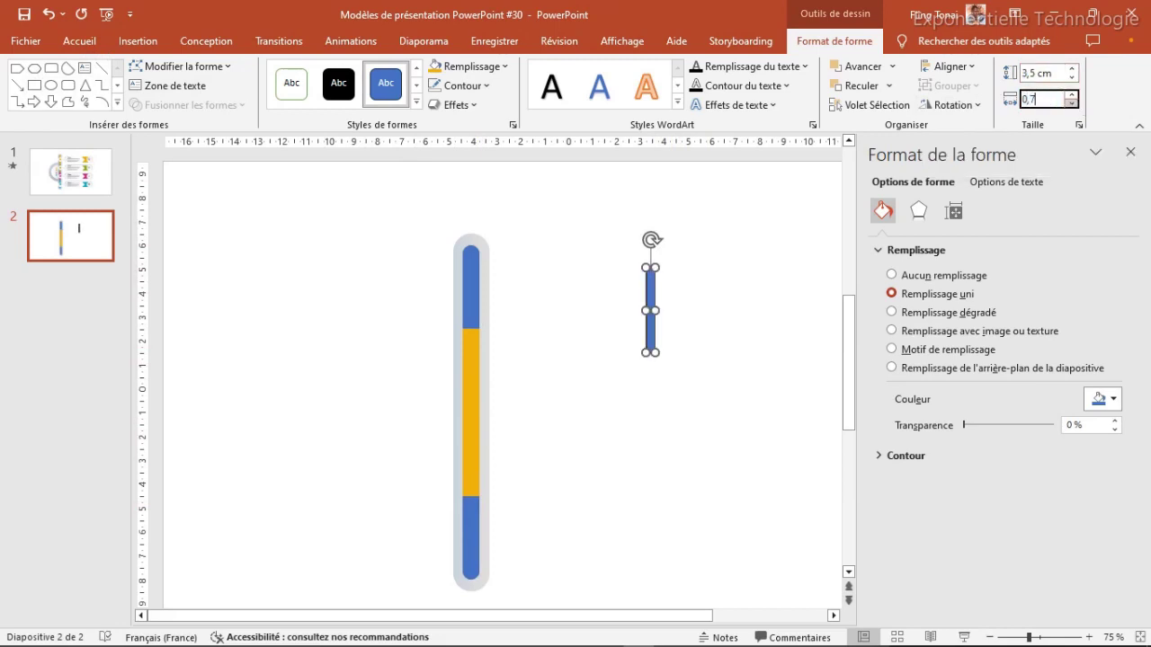
{"action": "key", "text": "Return"}
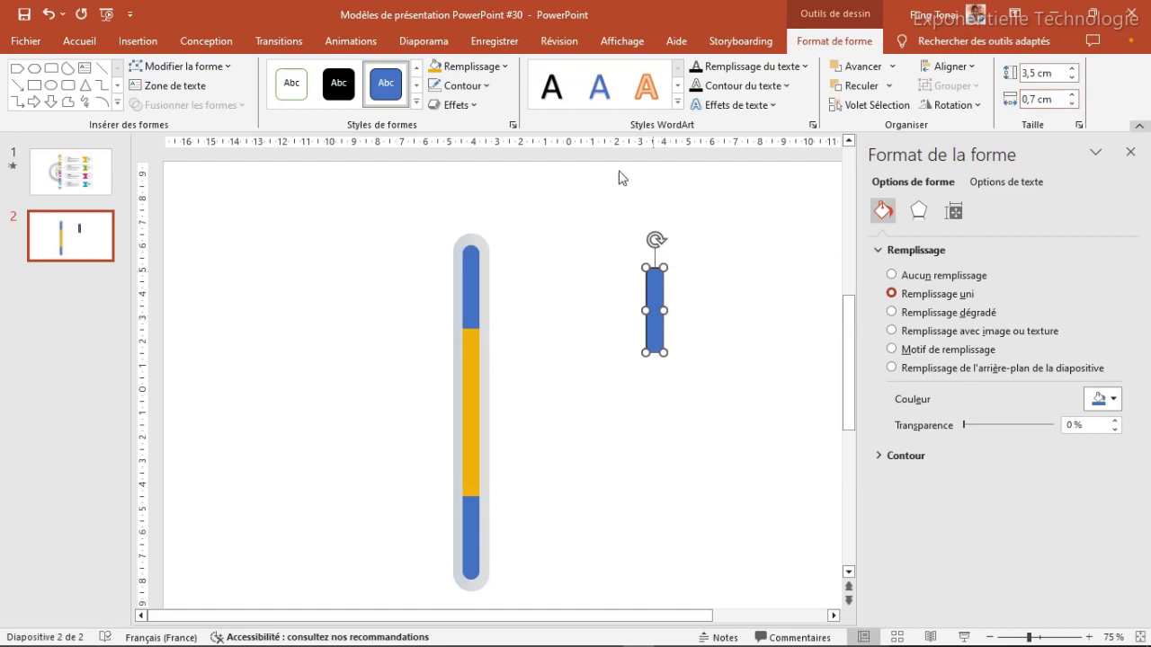
{"action": "left_click", "coordinate": [454, 86]}
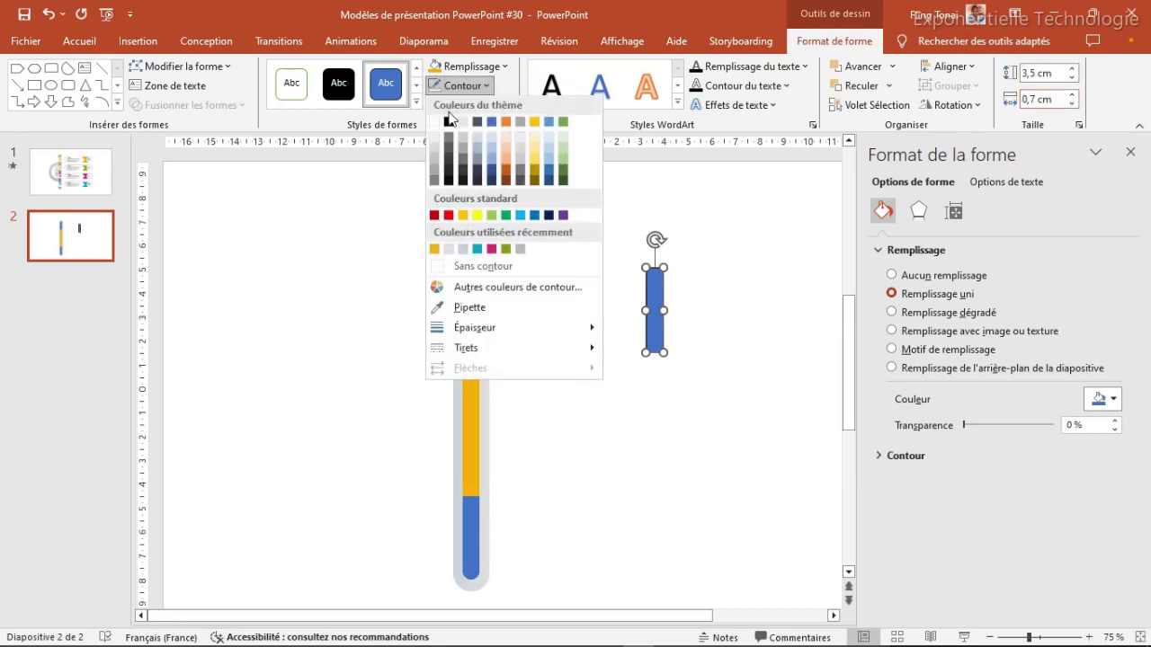
{"action": "left_click", "coordinate": [484, 267]}
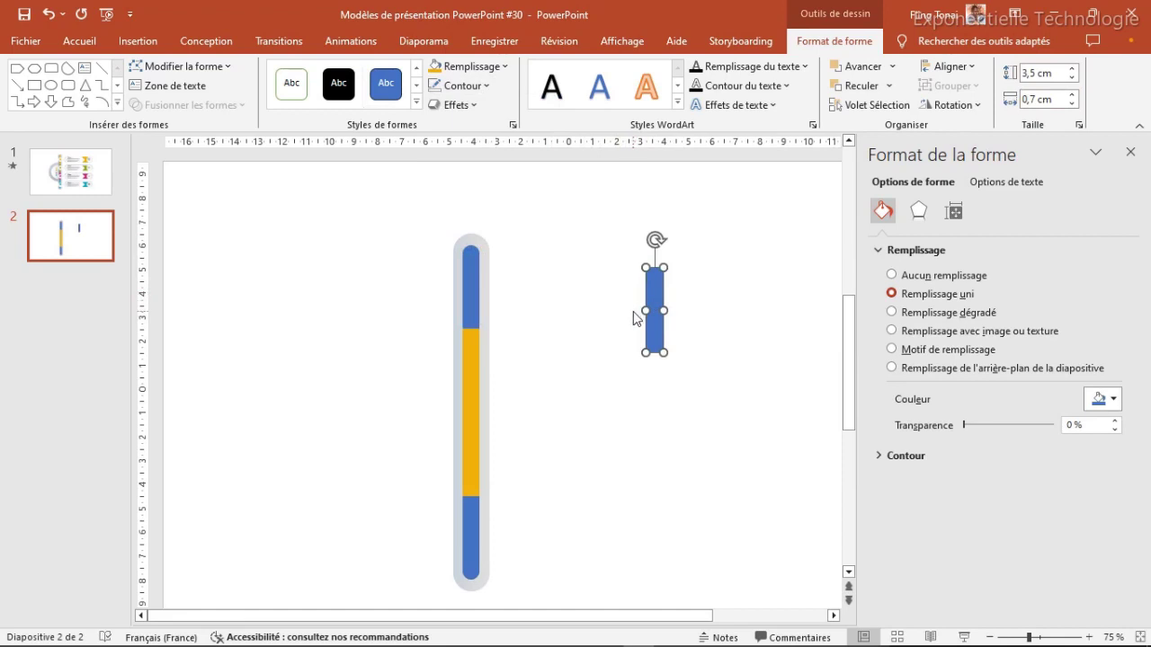
Drag the thin blue rectangle onto the bar just below the orange top section and check its placement
{"action": "left_click_drag", "start_coordinate": [649, 303], "coordinate": [474, 441]}
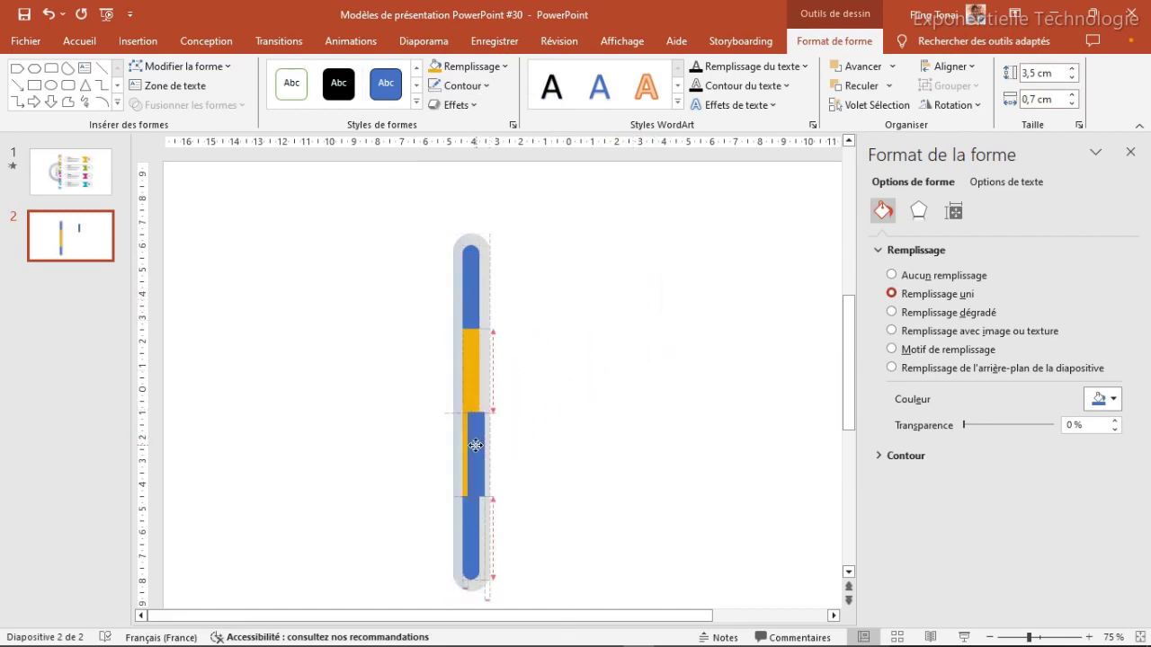
{"action": "left_click_drag", "start_coordinate": [474, 441], "coordinate": [474, 454]}
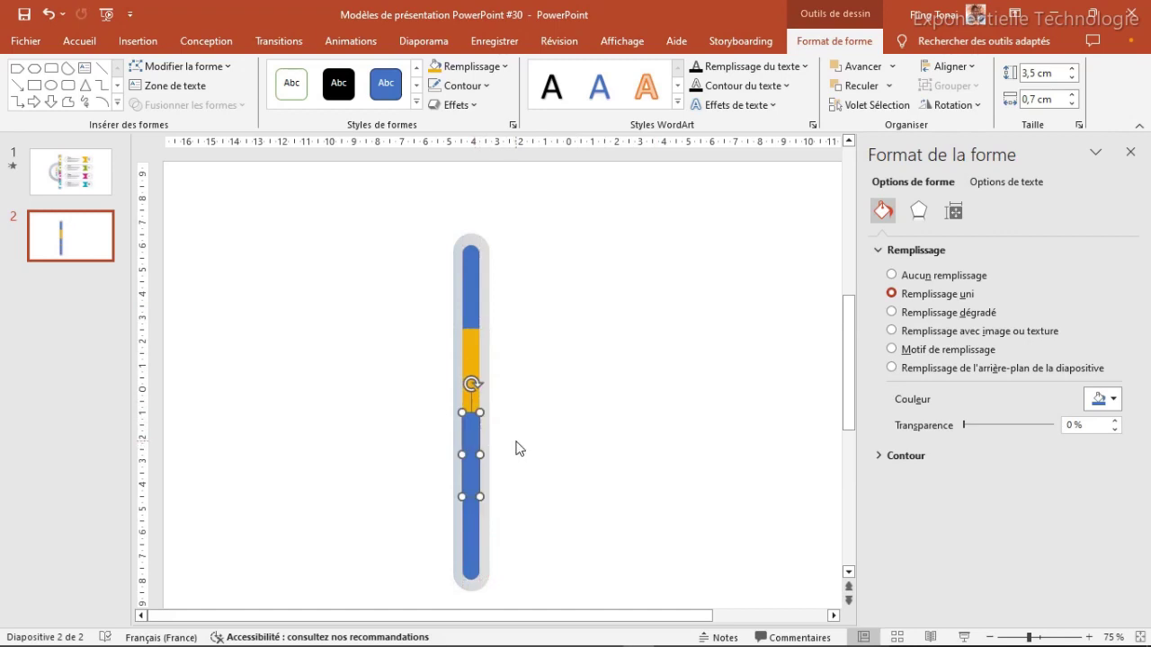
{"action": "scroll", "coordinate": [519, 448], "scroll_direction": "down", "scroll_amount": 1}
{"action": "left_click_drag", "start_coordinate": [474, 544], "coordinate": [473, 287]}
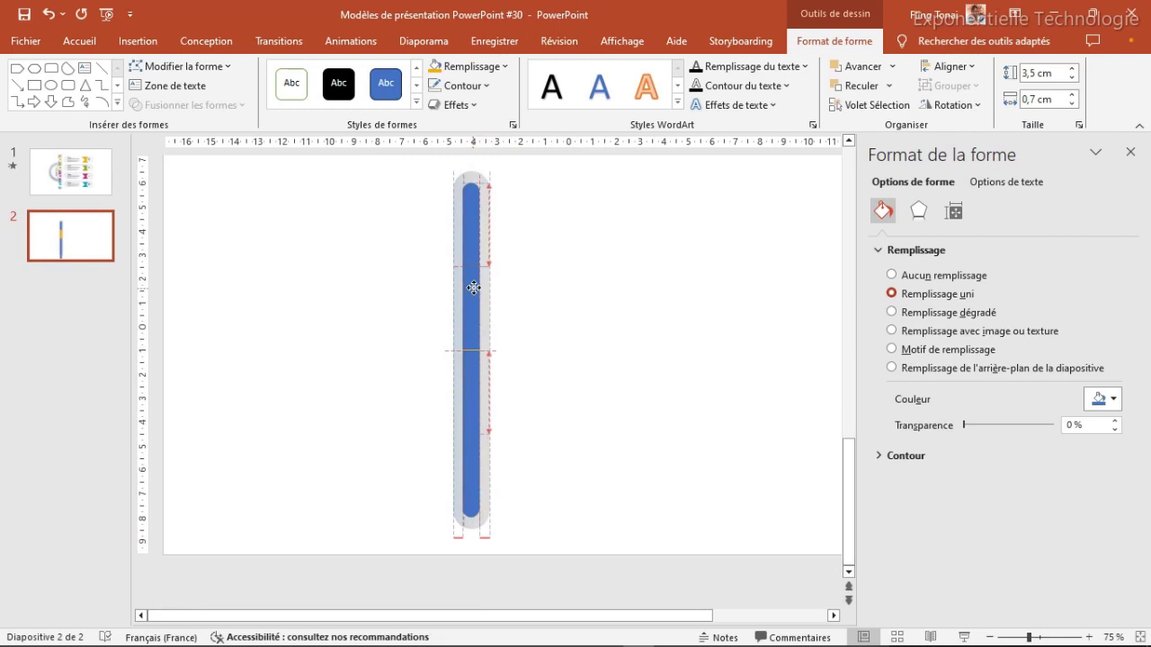
{"action": "left_click_drag", "start_coordinate": [474, 288], "coordinate": [473, 289]}
{"action": "scroll", "coordinate": [482, 395], "scroll_direction": "up", "scroll_amount": 1}
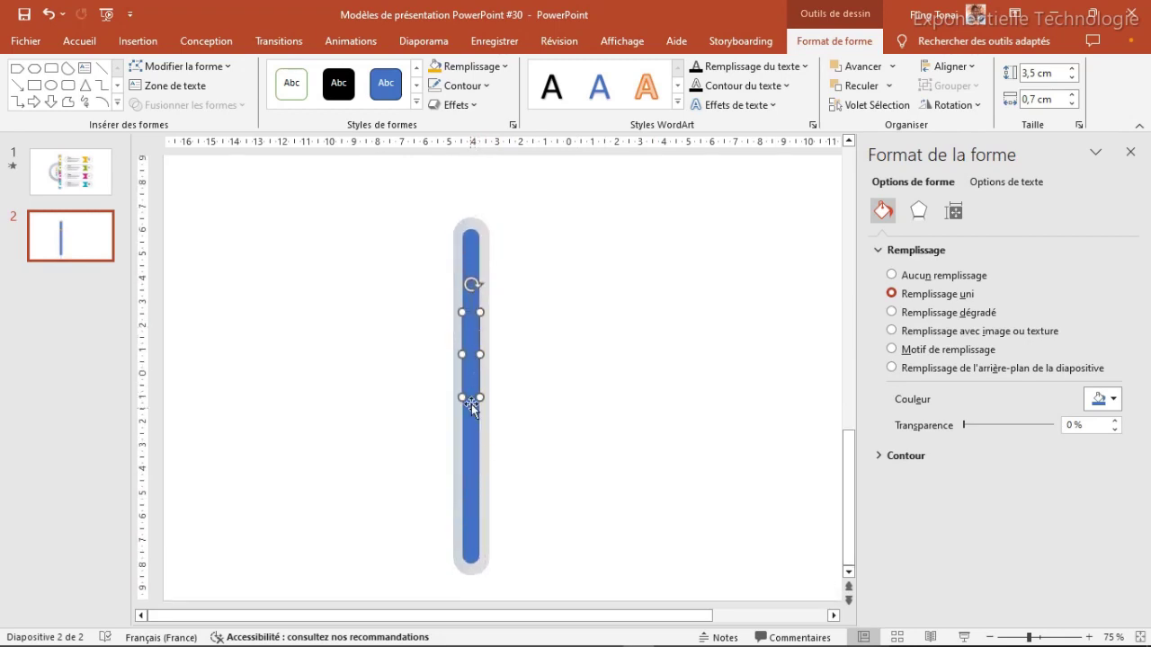
{"action": "left_click", "coordinate": [544, 401]}
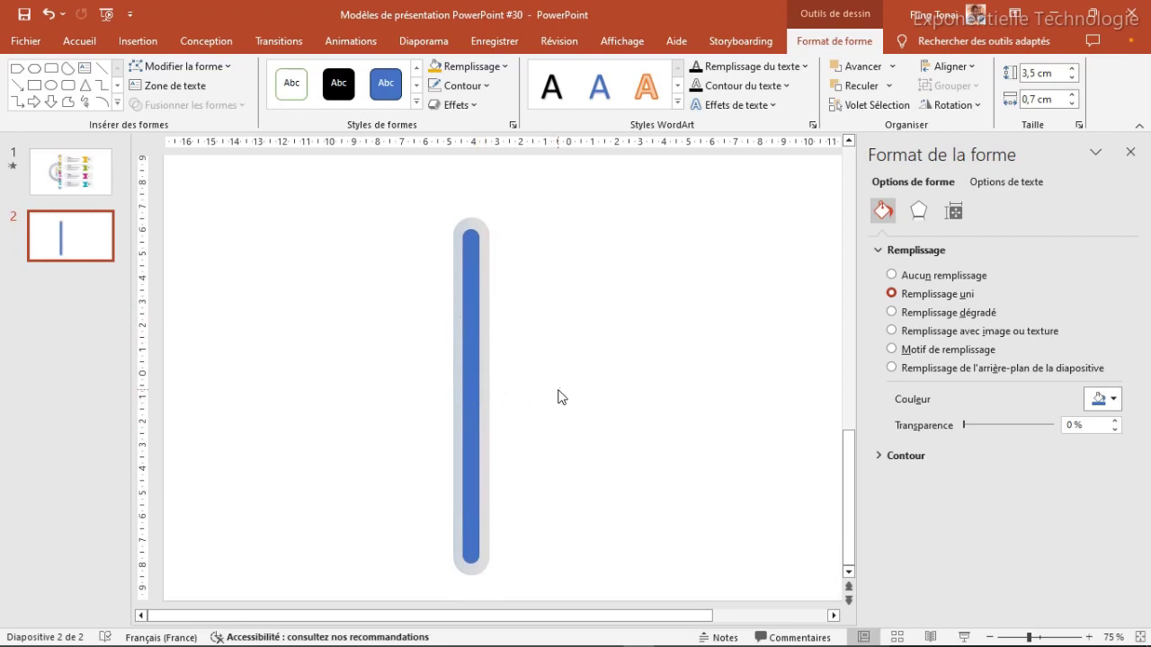
{"action": "left_click", "coordinate": [471, 277]}
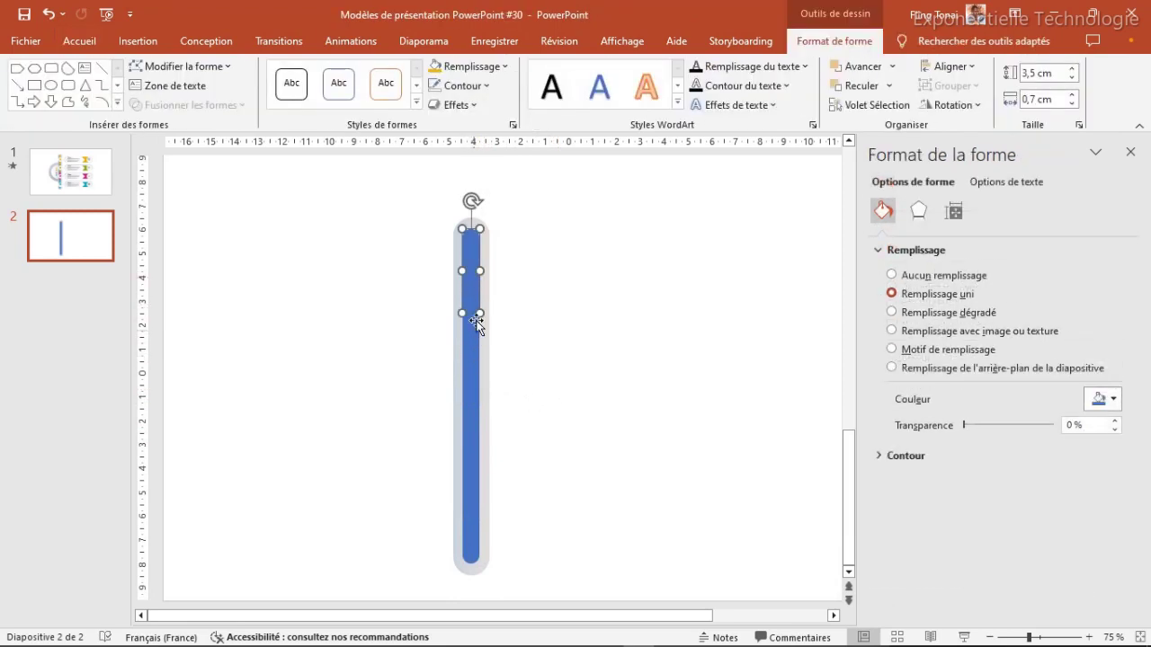
{"action": "left_click", "coordinate": [494, 270]}
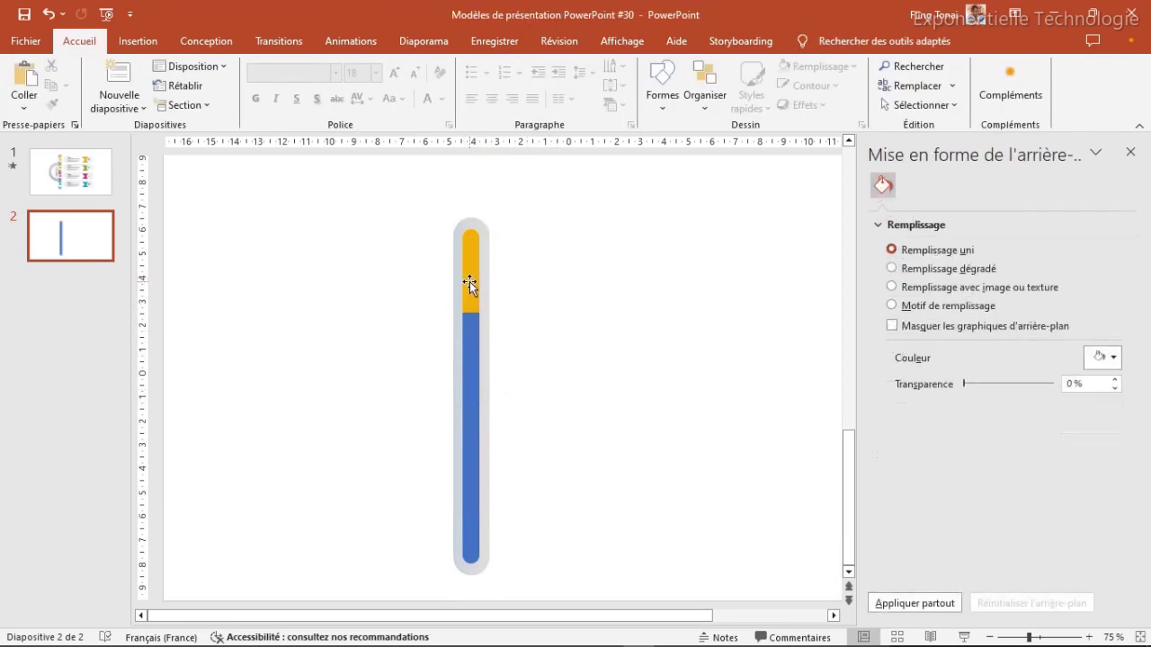
{"action": "left_click", "coordinate": [474, 330]}
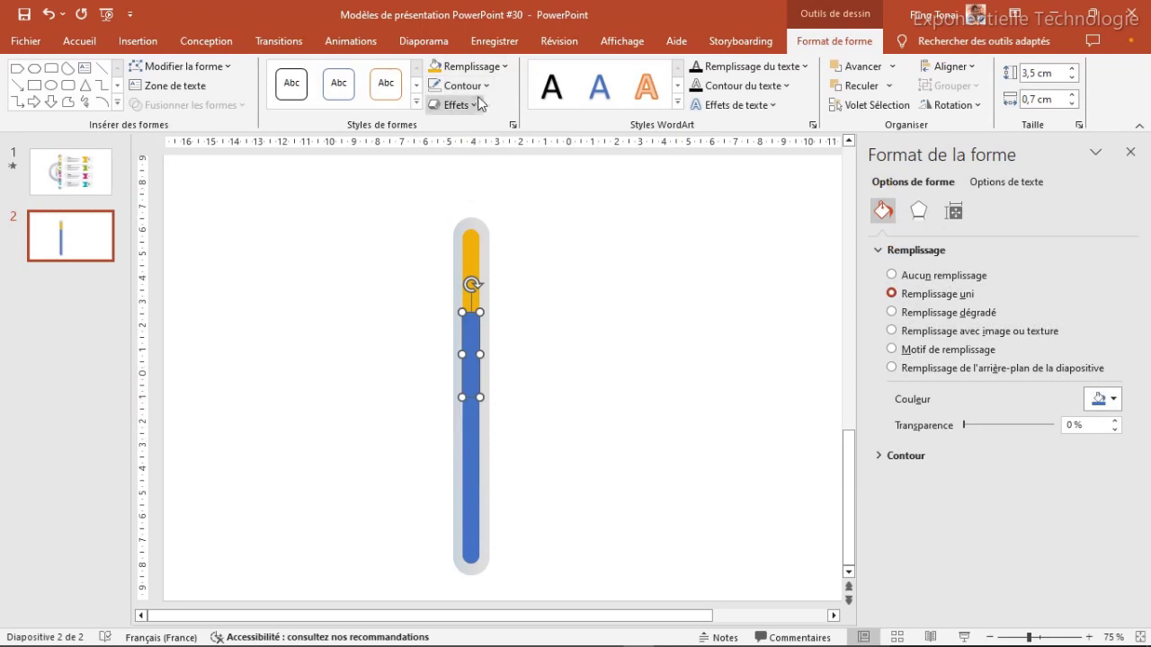
Recolour the lower bar segments olive green, magenta and teal from top to bottom
{"action": "left_click", "coordinate": [505, 68]}
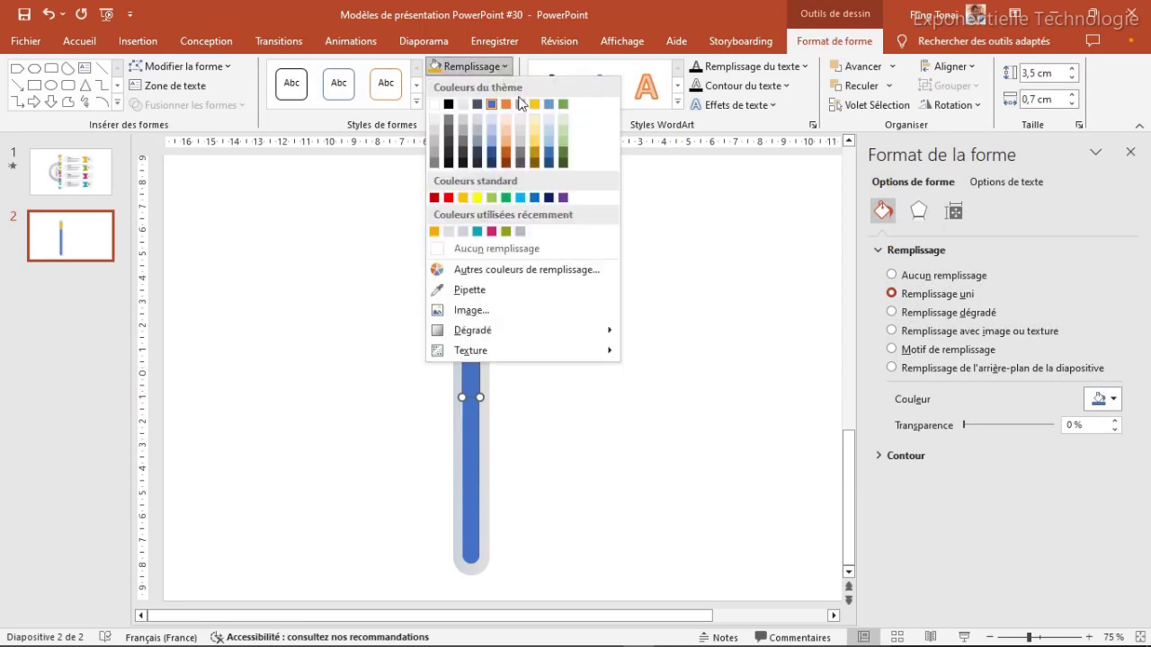
{"action": "left_click", "coordinate": [506, 232]}
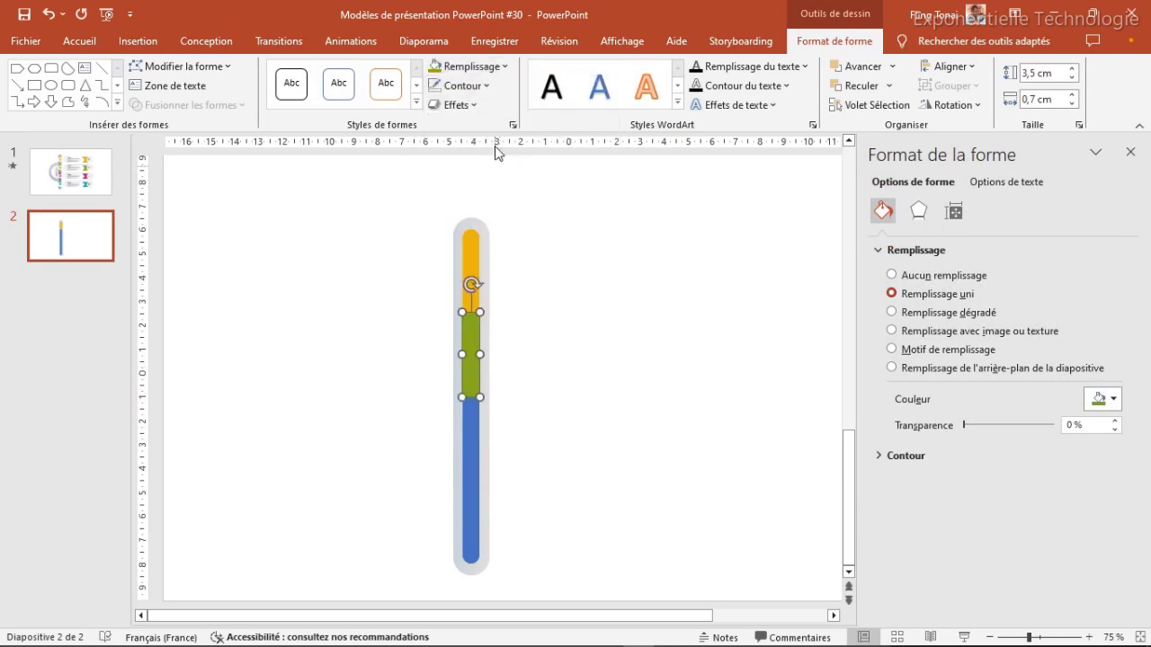
{"action": "left_click", "coordinate": [470, 421]}
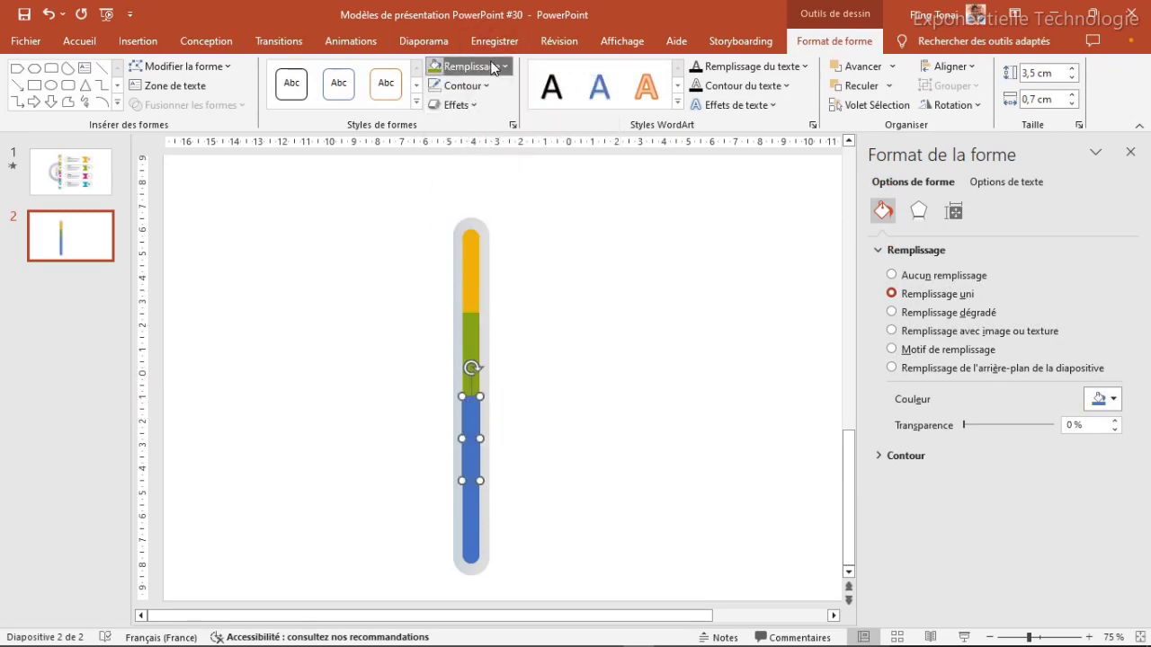
{"action": "left_click", "coordinate": [468, 67]}
{"action": "left_click", "coordinate": [507, 231]}
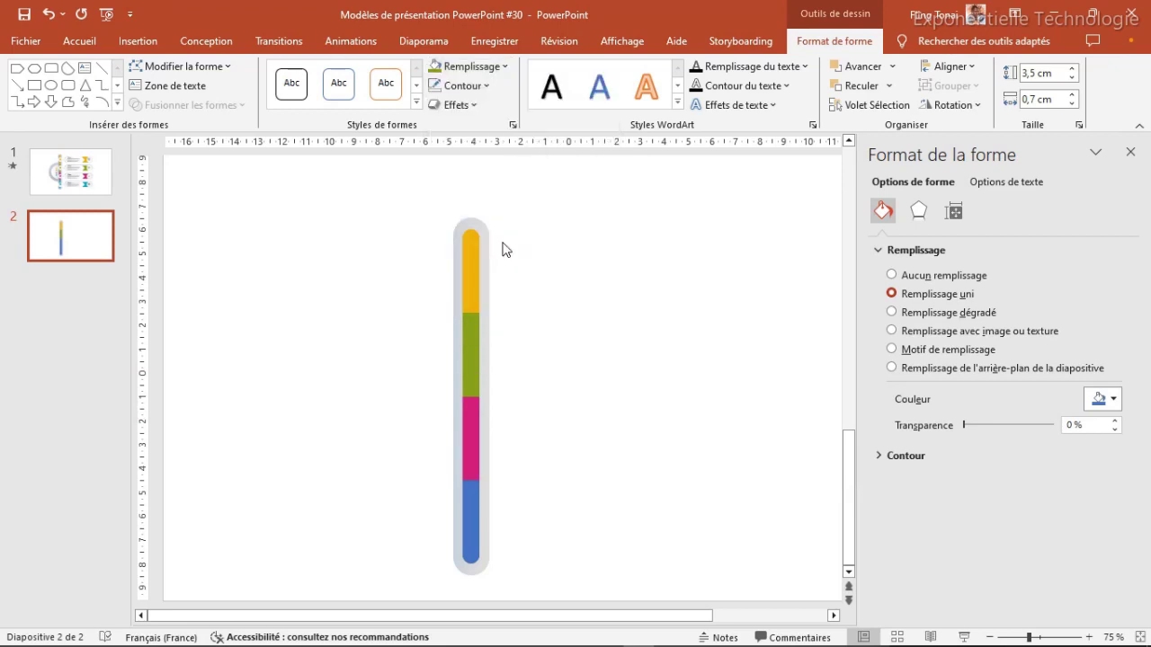
{"action": "left_click", "coordinate": [470, 512]}
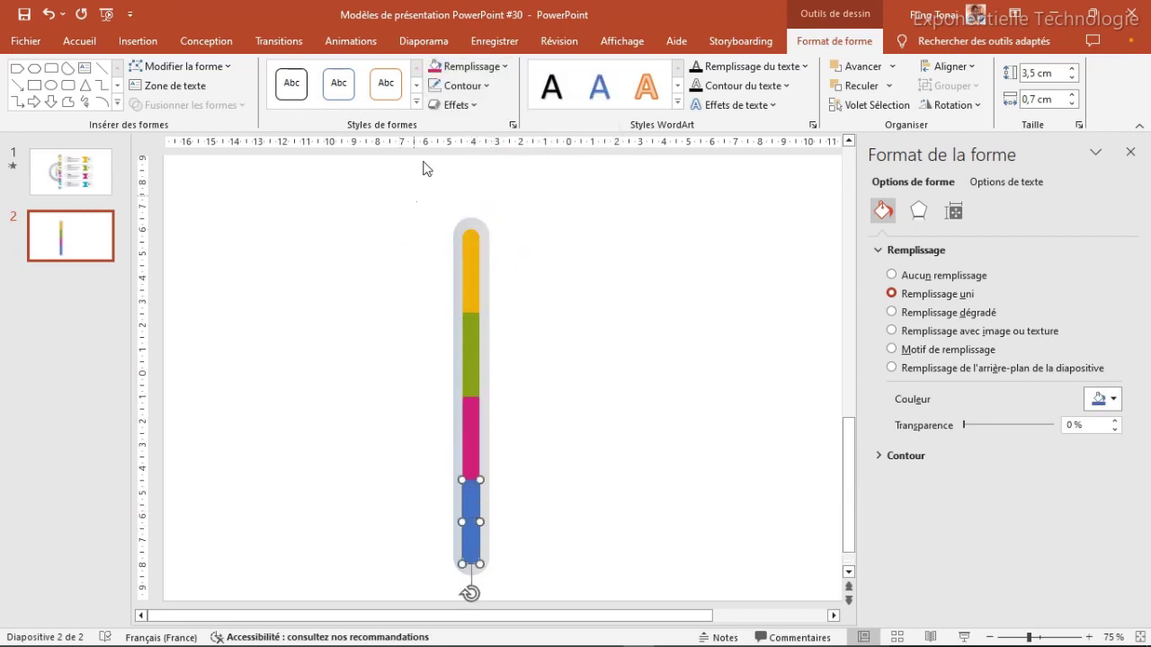
{"action": "left_click", "coordinate": [498, 67]}
{"action": "left_click", "coordinate": [504, 231]}
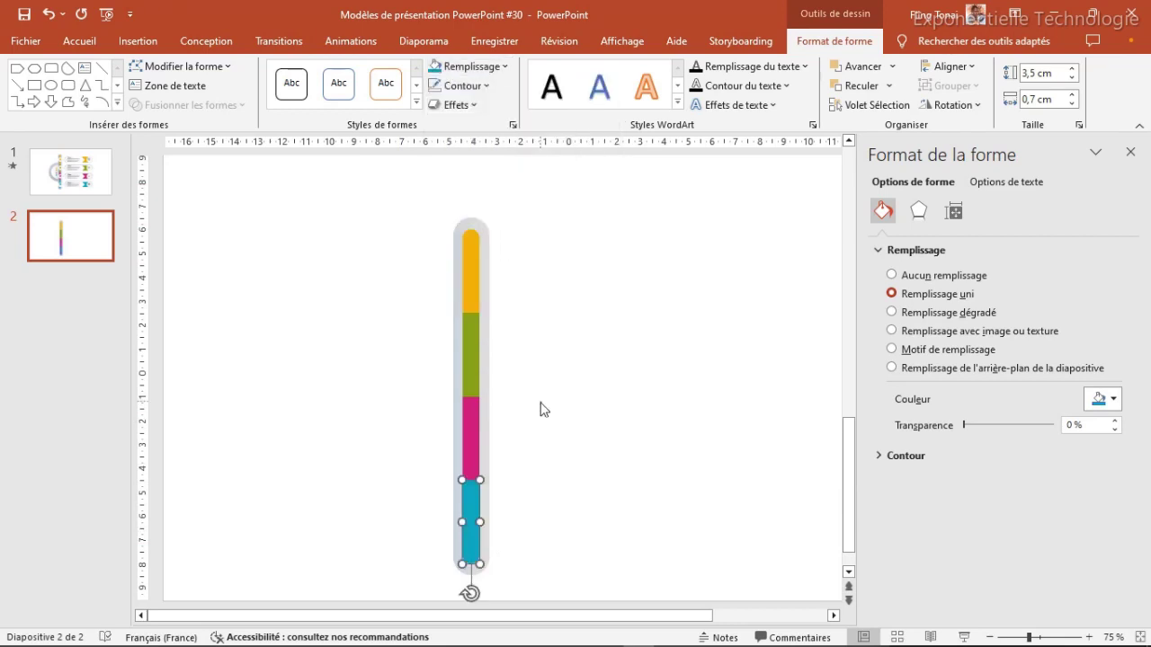
Select the teal, magenta, green and orange segments and group them
{"action": "left_click", "coordinate": [560, 464]}
{"action": "left_click", "coordinate": [469, 513]}
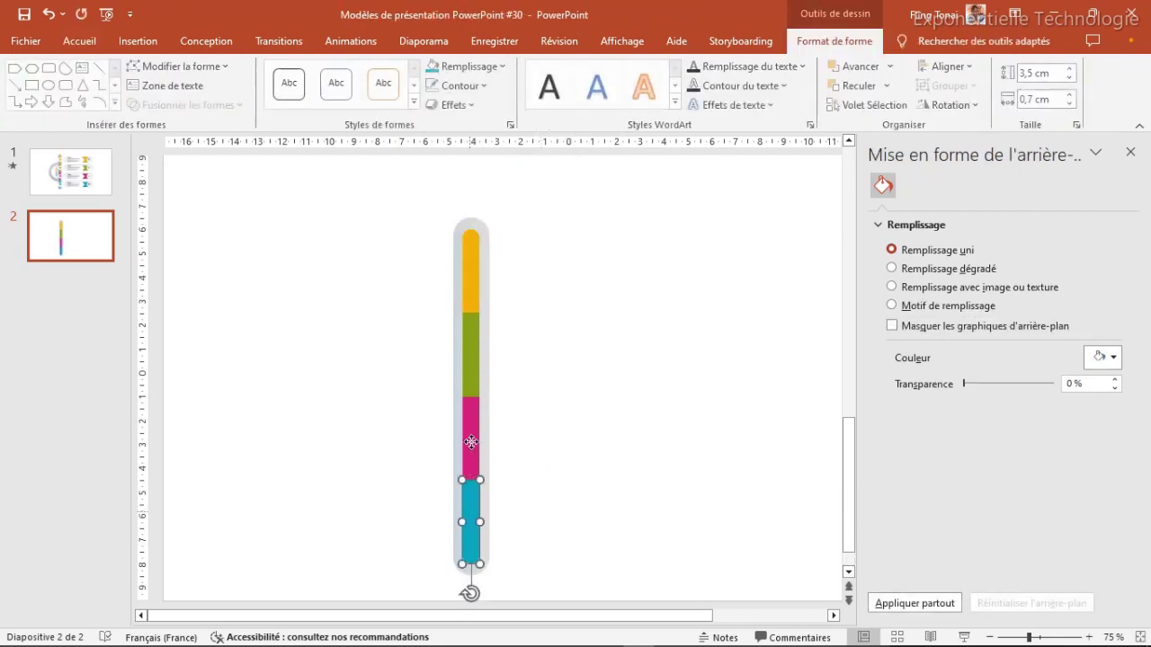
{"action": "left_click", "coordinate": [470, 436], "text": "shift"}
{"action": "left_click", "coordinate": [471, 345], "text": "shift"}
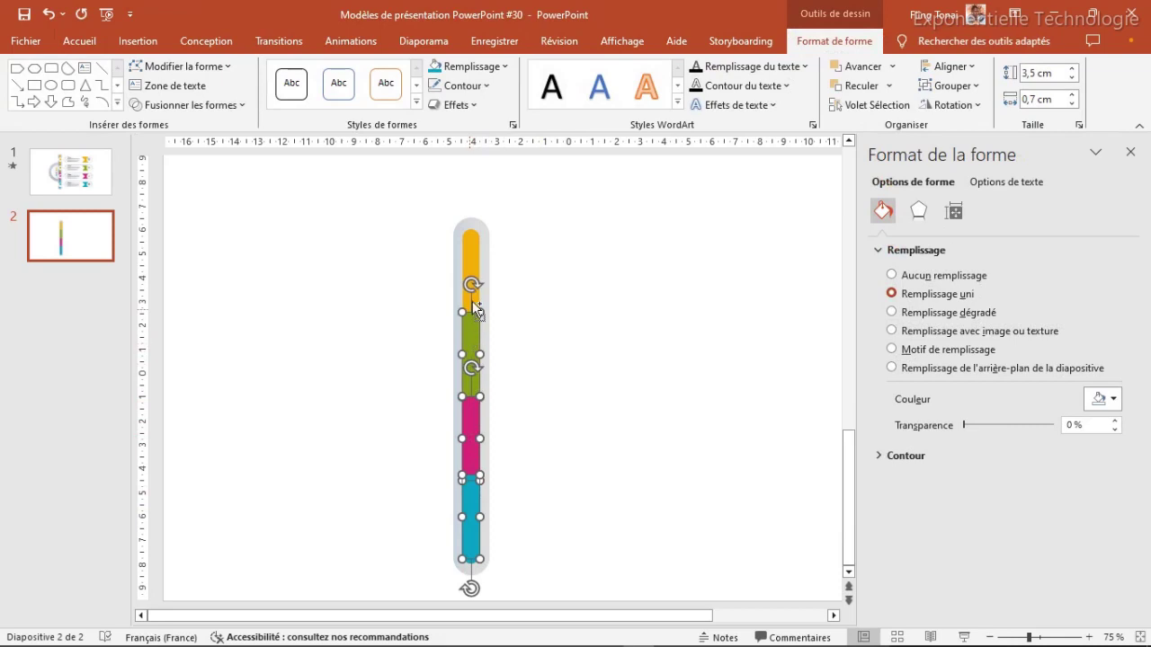
{"action": "left_click", "coordinate": [474, 261], "text": "shift"}
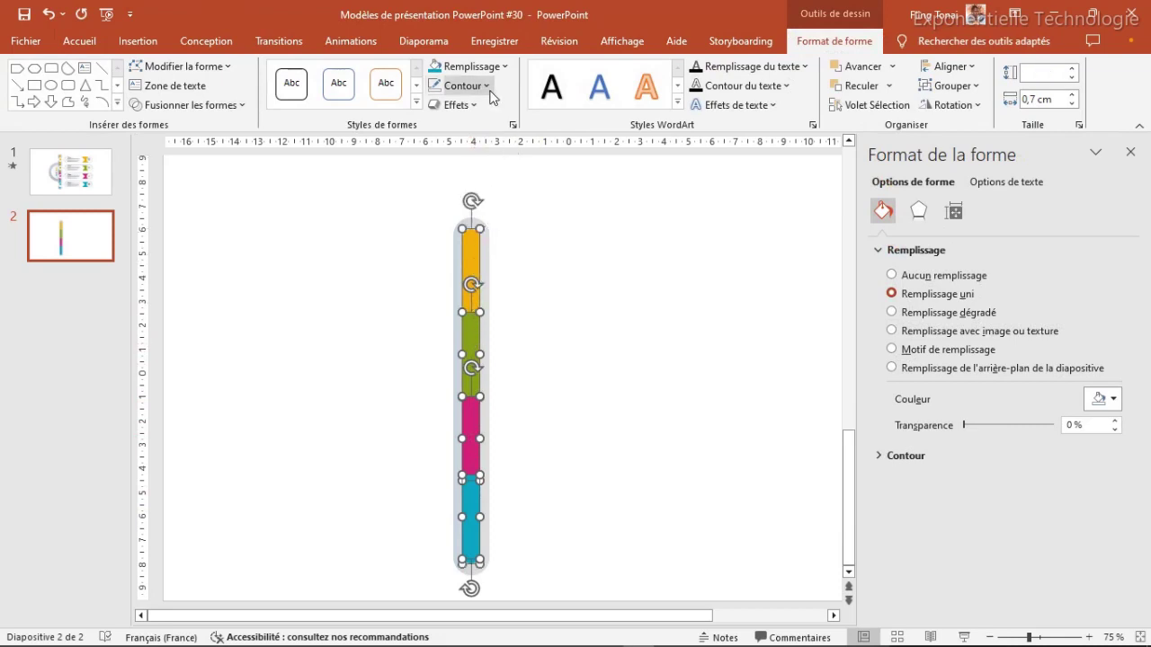
{"action": "left_click", "coordinate": [952, 85]}
{"action": "left_click", "coordinate": [972, 106]}
{"action": "left_click", "coordinate": [568, 377]}
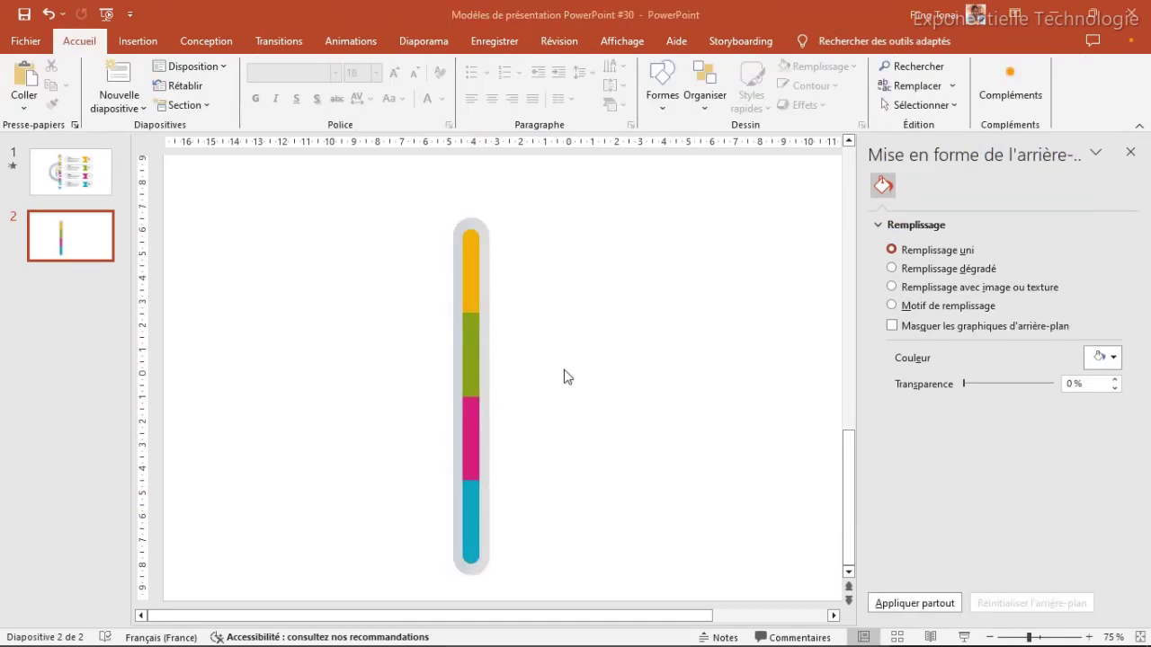
Insert an oval beside the bar and size it to an 8 cm by 8 cm circle
{"action": "left_click", "coordinate": [140, 42]}
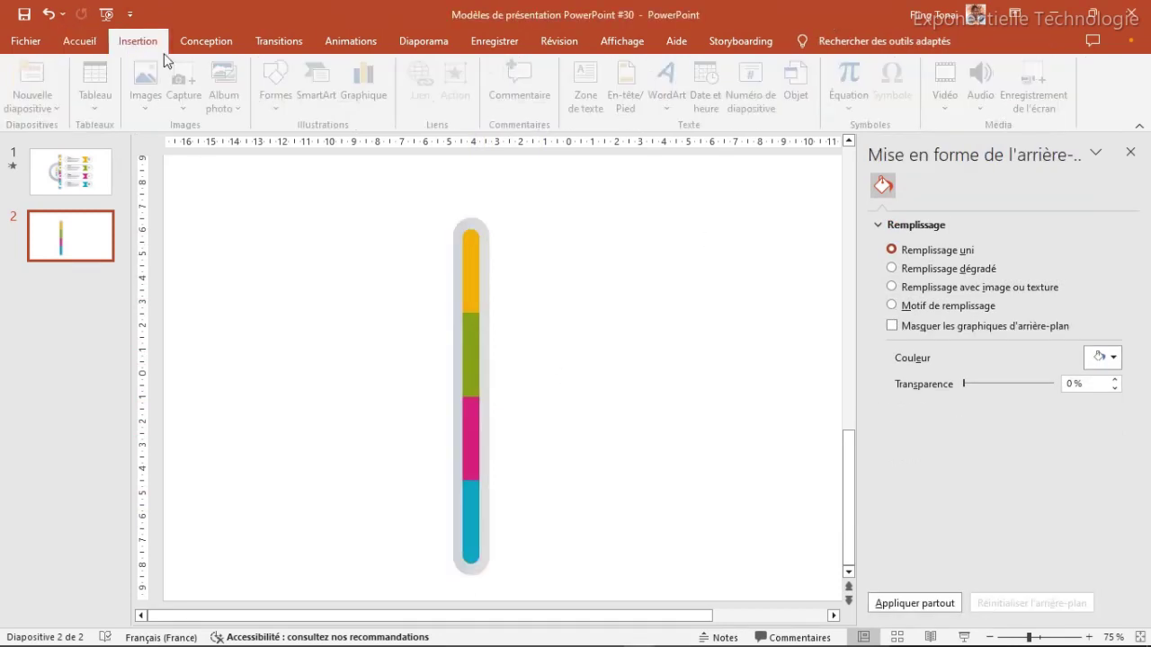
{"action": "left_click", "coordinate": [281, 106]}
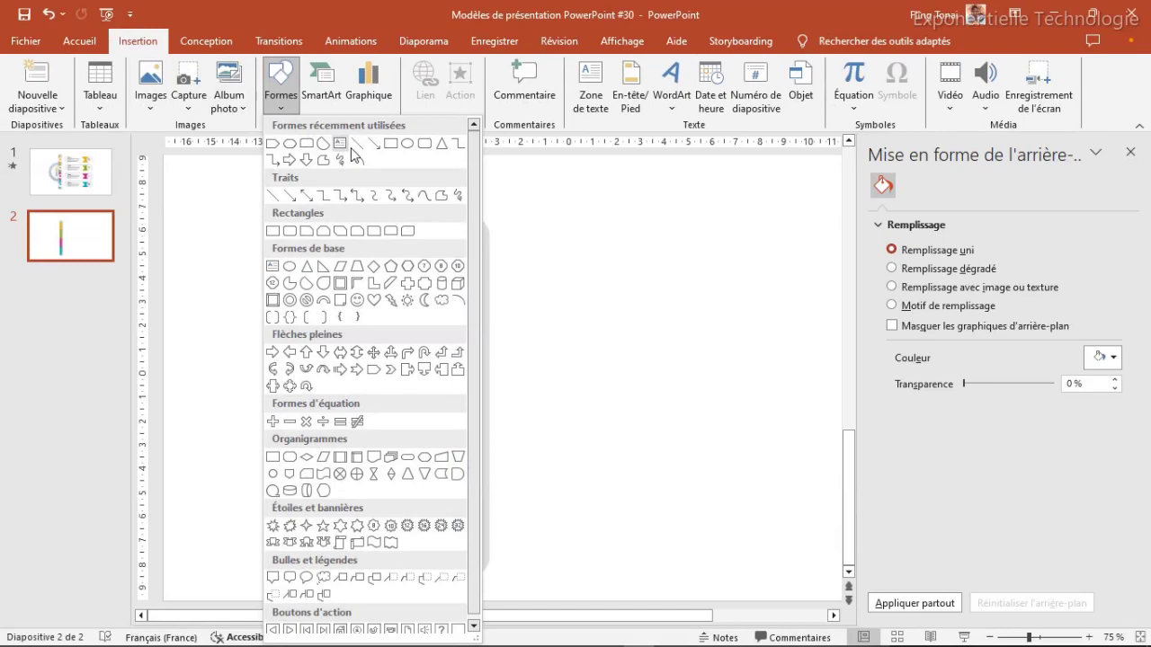
{"action": "left_click", "coordinate": [402, 148]}
{"action": "left_click", "coordinate": [595, 239]}
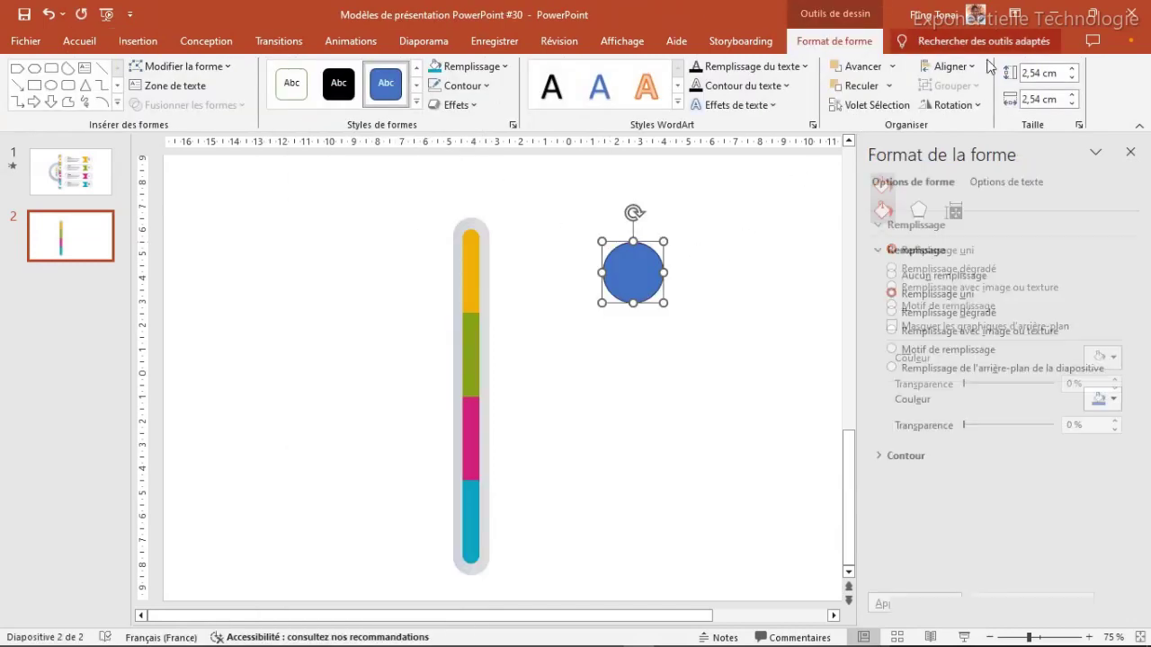
{"action": "left_click", "coordinate": [1046, 72]}
{"action": "type", "text": "8"}
{"action": "key", "text": "Tab"}
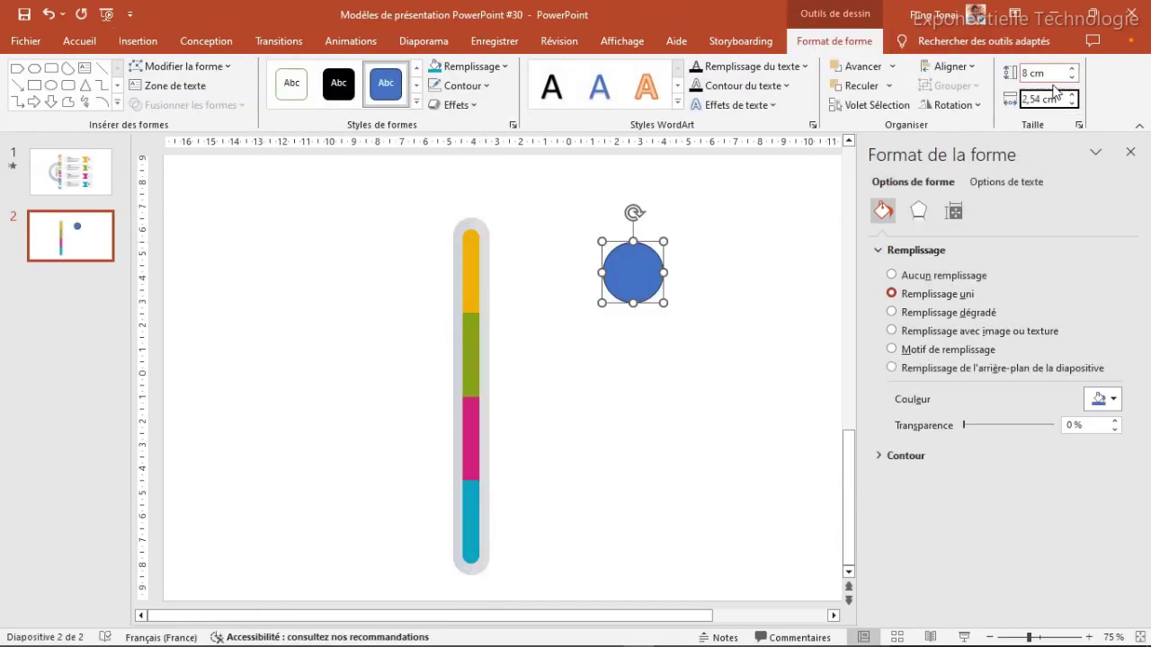
{"action": "type", "text": "8"}
{"action": "key", "text": "Return"}
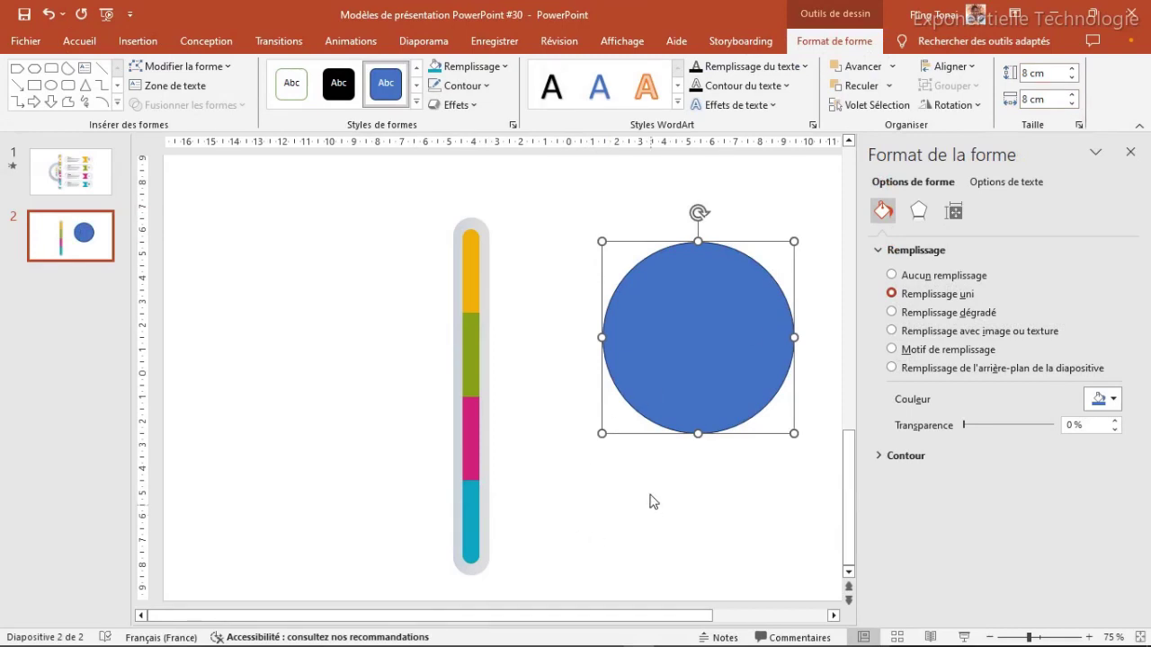
{"action": "left_click", "coordinate": [652, 502]}
Draw a wide rectangle across the circle's lower half
{"action": "left_click", "coordinate": [138, 41]}
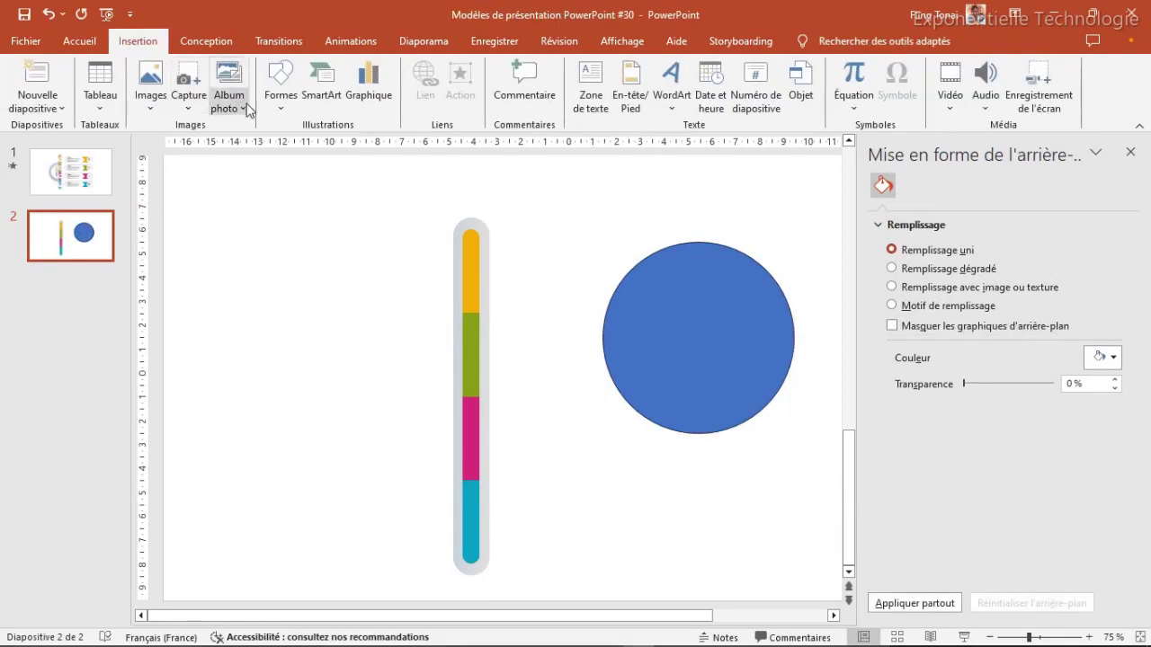
{"action": "left_click", "coordinate": [281, 85]}
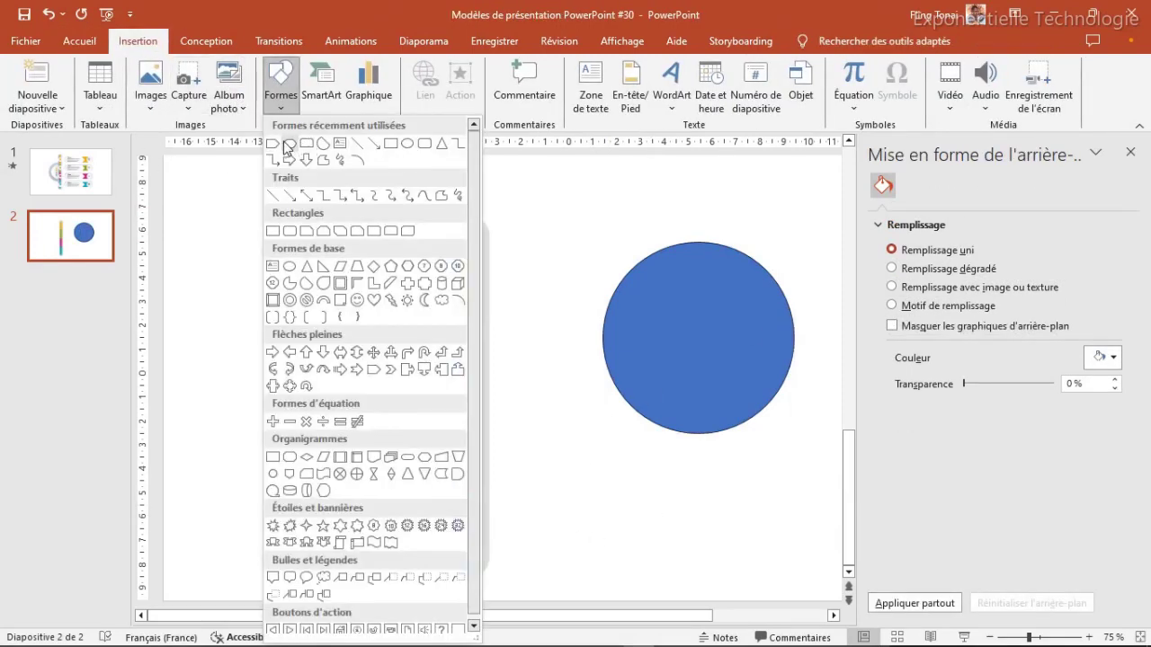
{"action": "left_click", "coordinate": [390, 143]}
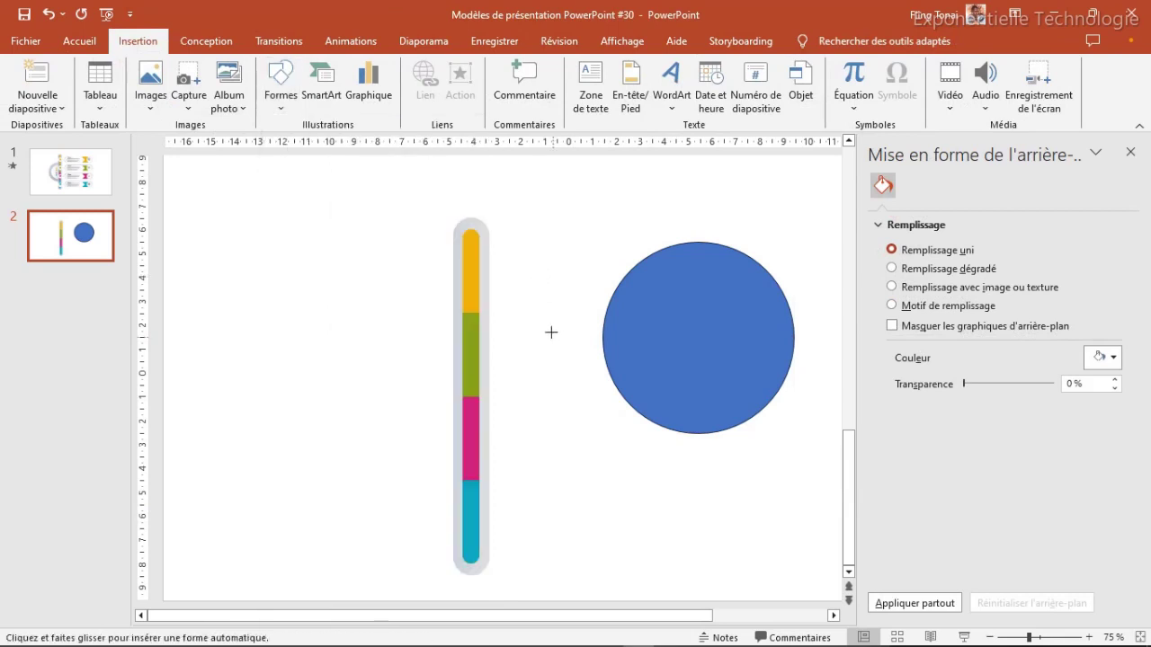
{"action": "left_click_drag", "start_coordinate": [533, 332], "coordinate": [840, 463]}
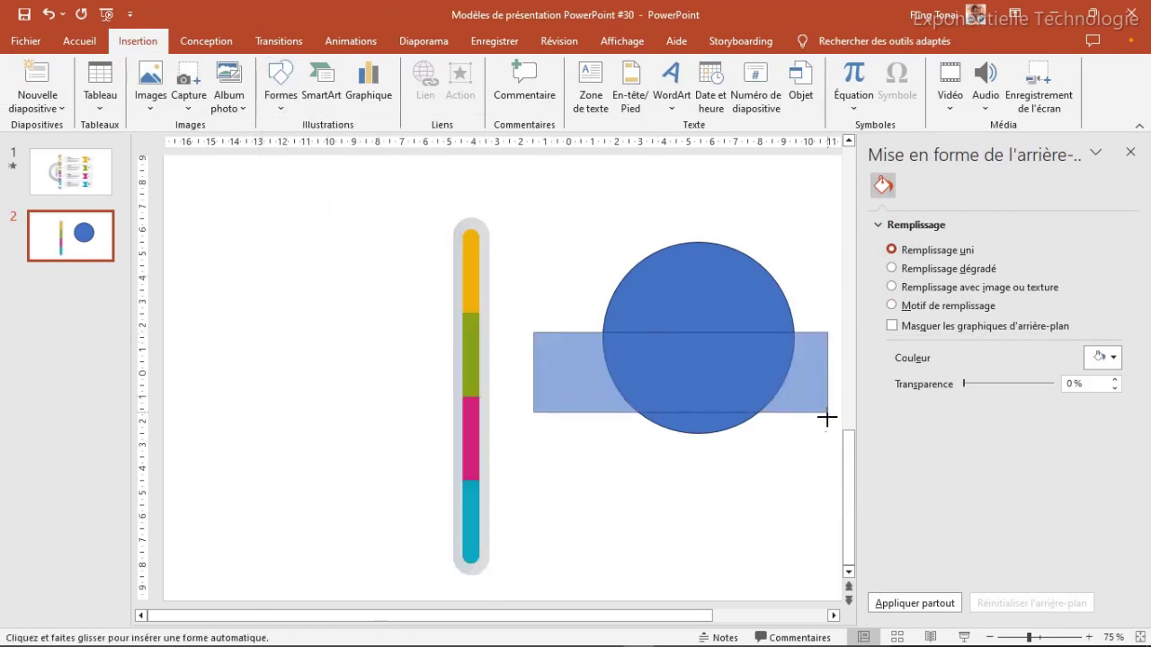
Centre the rectangle beneath the circle, then select both the circle and the rectangle
{"action": "left_click", "coordinate": [707, 294]}
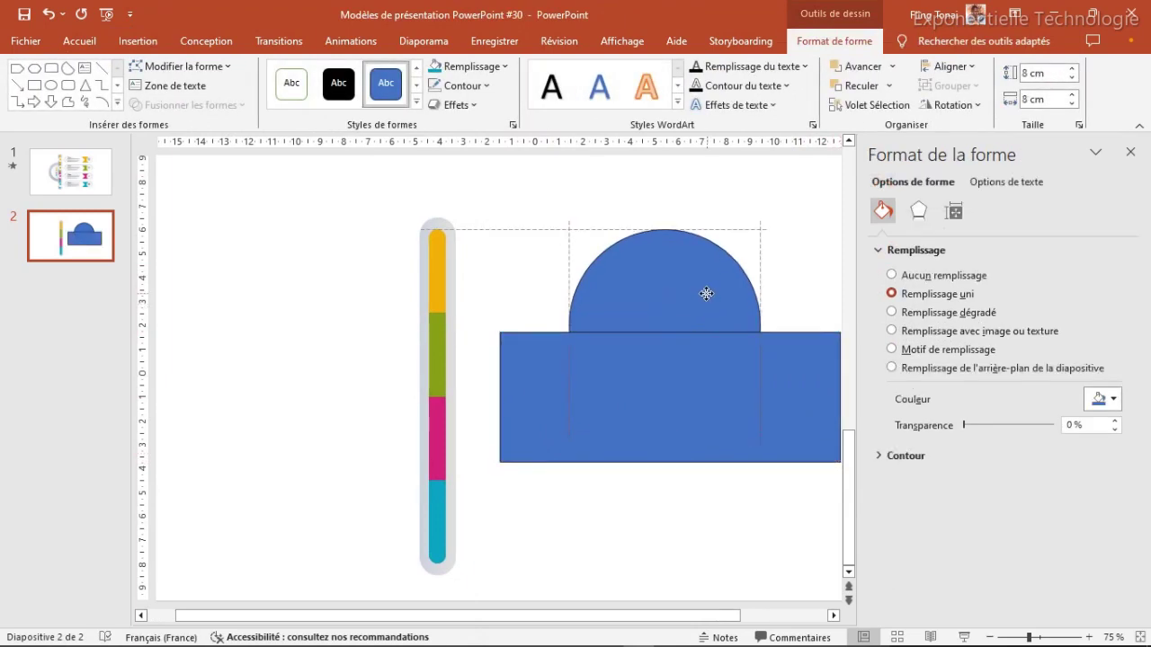
{"action": "left_click", "coordinate": [777, 381]}
{"action": "left_click_drag", "start_coordinate": [798, 378], "coordinate": [792, 373]}
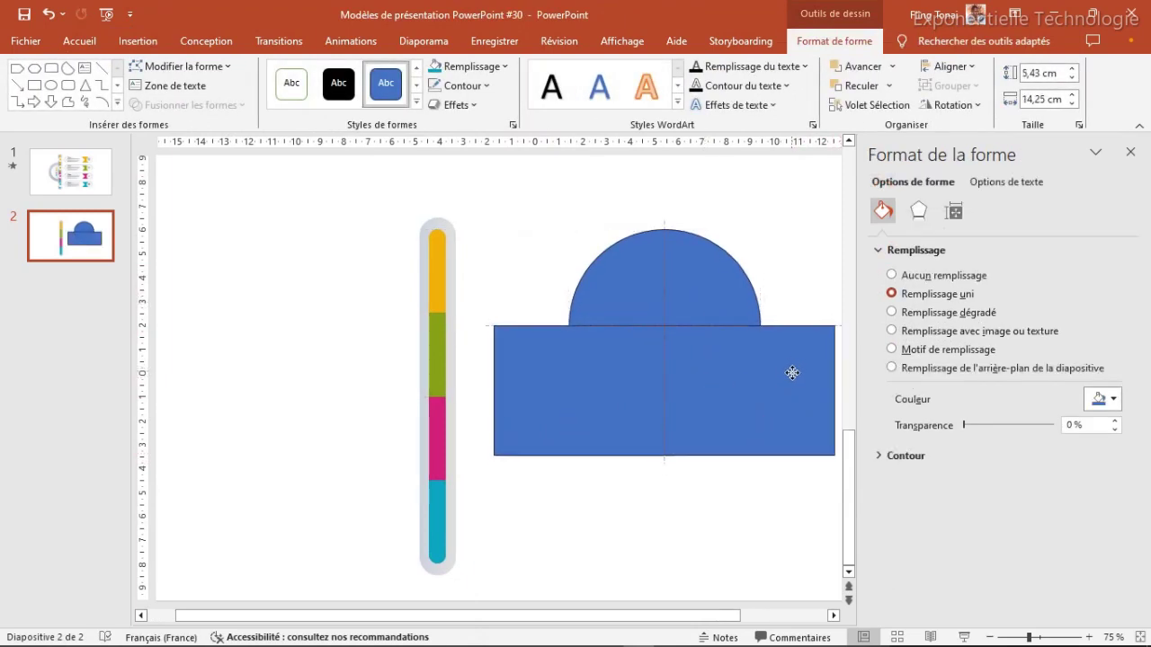
{"action": "left_click", "coordinate": [627, 288], "text": "shift"}
{"action": "left_click", "coordinate": [566, 282]}
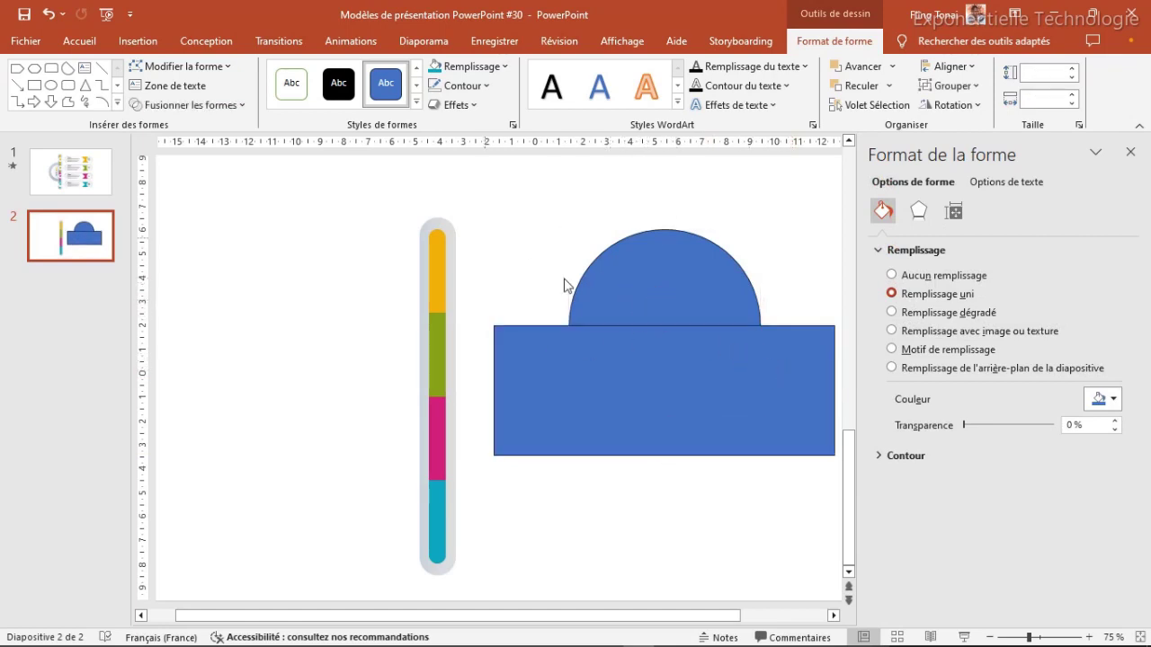
{"action": "left_click", "coordinate": [617, 286]}
{"action": "left_click", "coordinate": [543, 375], "text": "shift"}
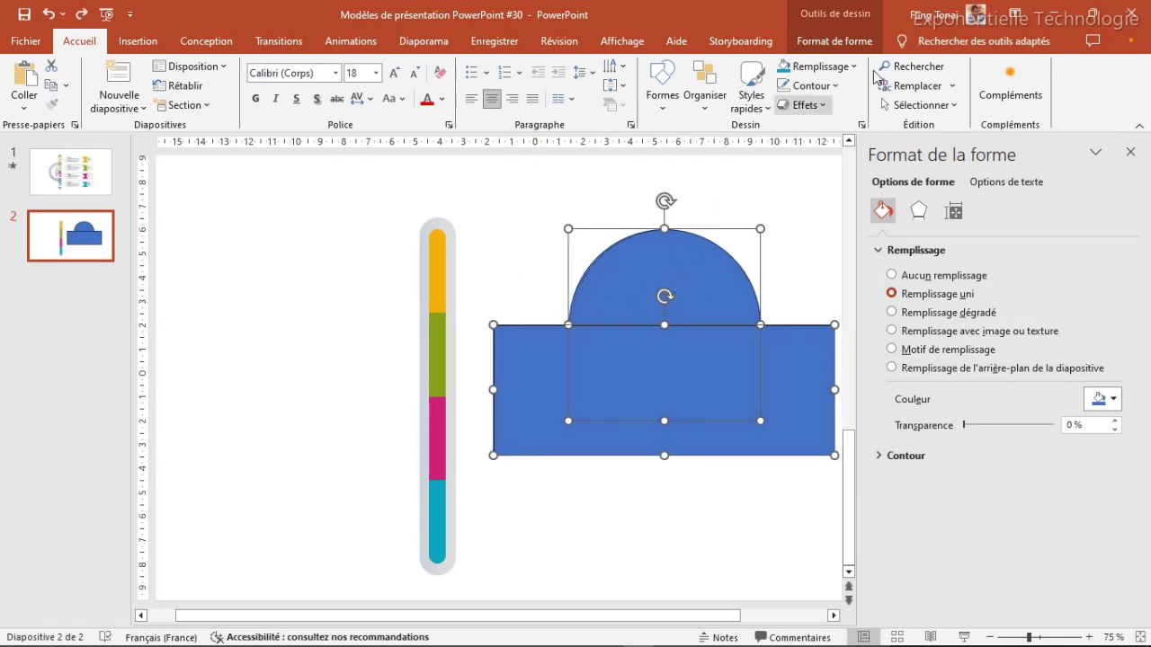
{"action": "left_click", "coordinate": [841, 41]}
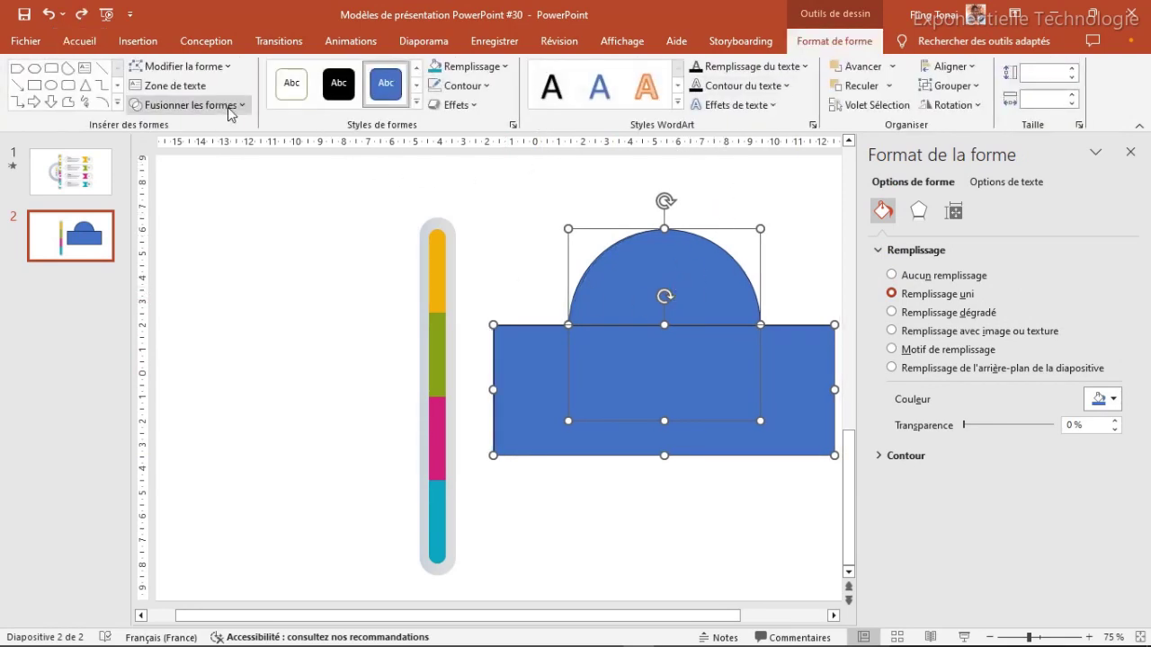
Subtract the rectangle from the circle and give the resulting half-circle a white outline
{"action": "left_click", "coordinate": [190, 105]}
{"action": "left_click", "coordinate": [192, 209]}
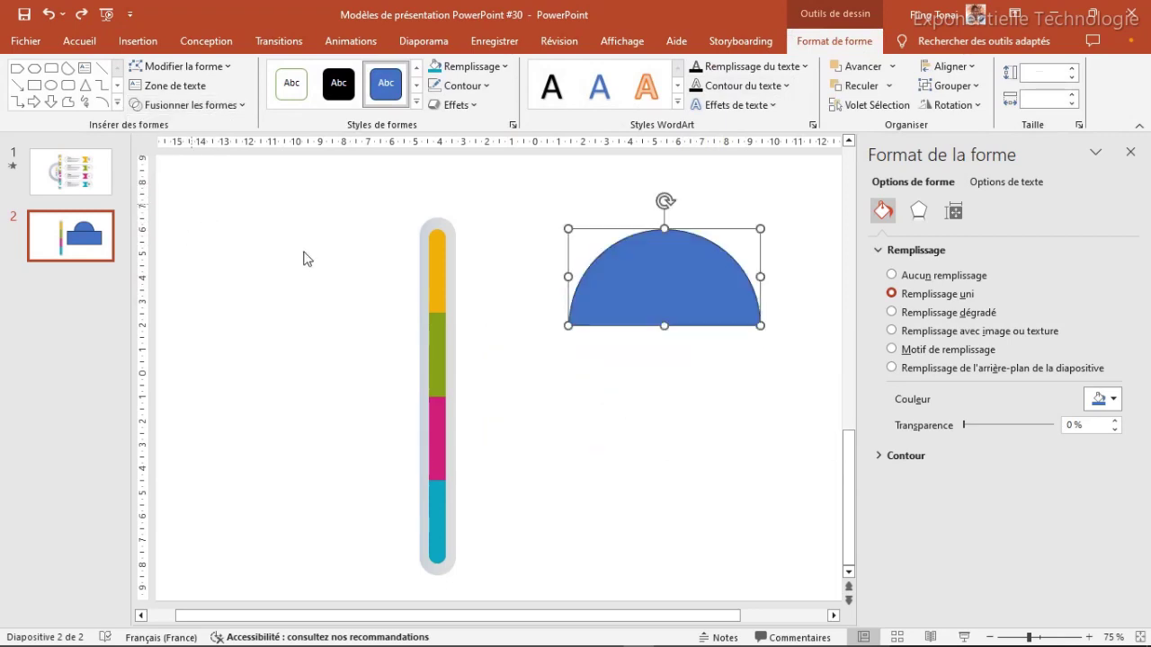
{"action": "left_click", "coordinate": [474, 86]}
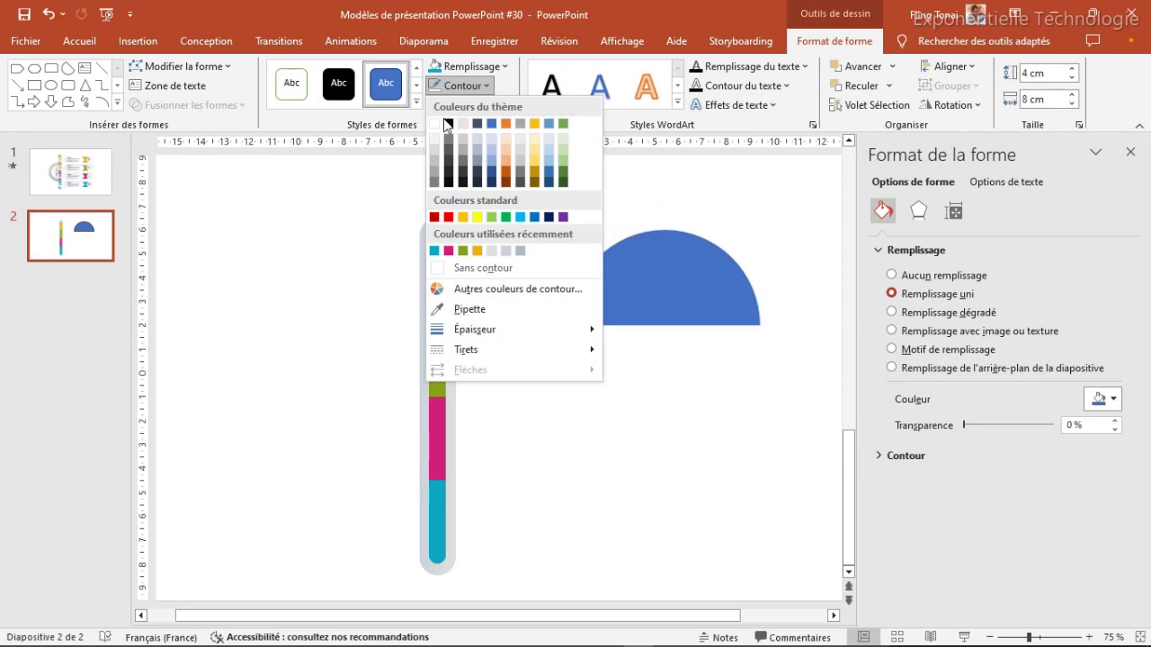
{"action": "left_click", "coordinate": [437, 129]}
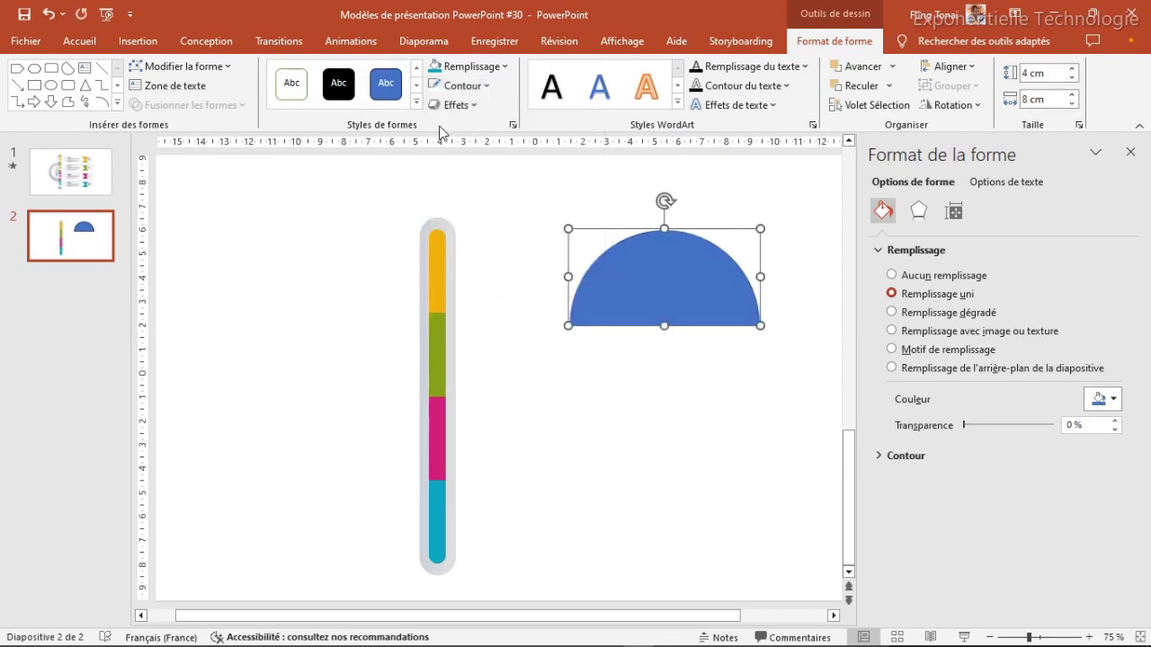
Switch the half-circle to a gradient fill with both stops set to grey-blue
{"action": "left_click", "coordinate": [967, 315]}
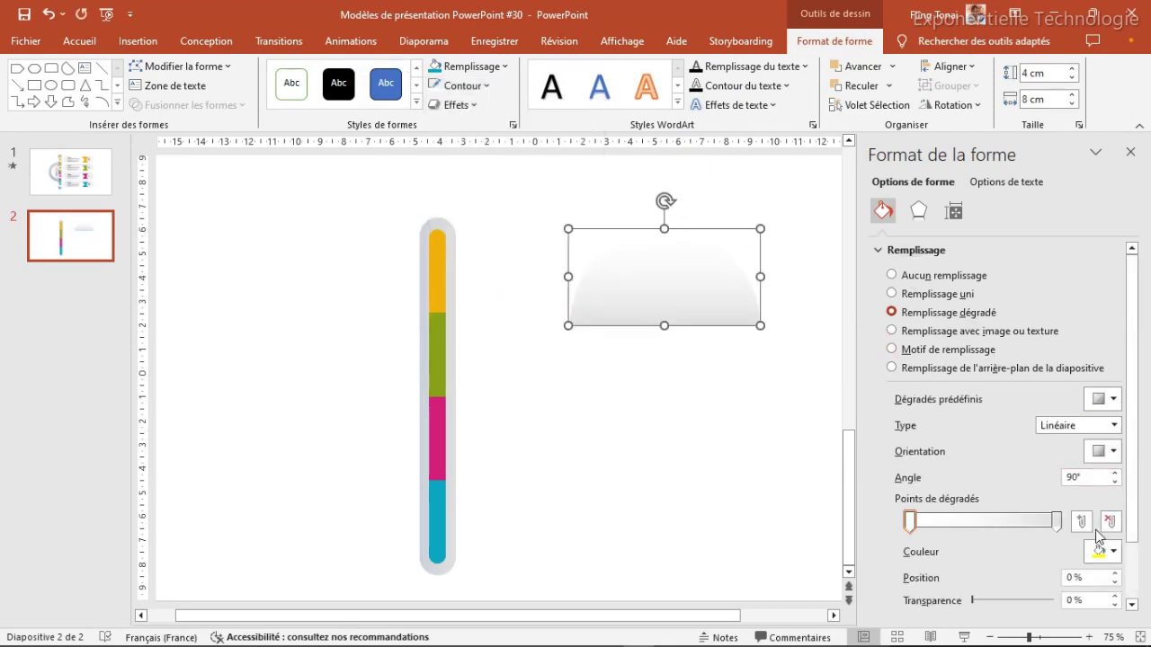
{"action": "left_click", "coordinate": [1057, 523]}
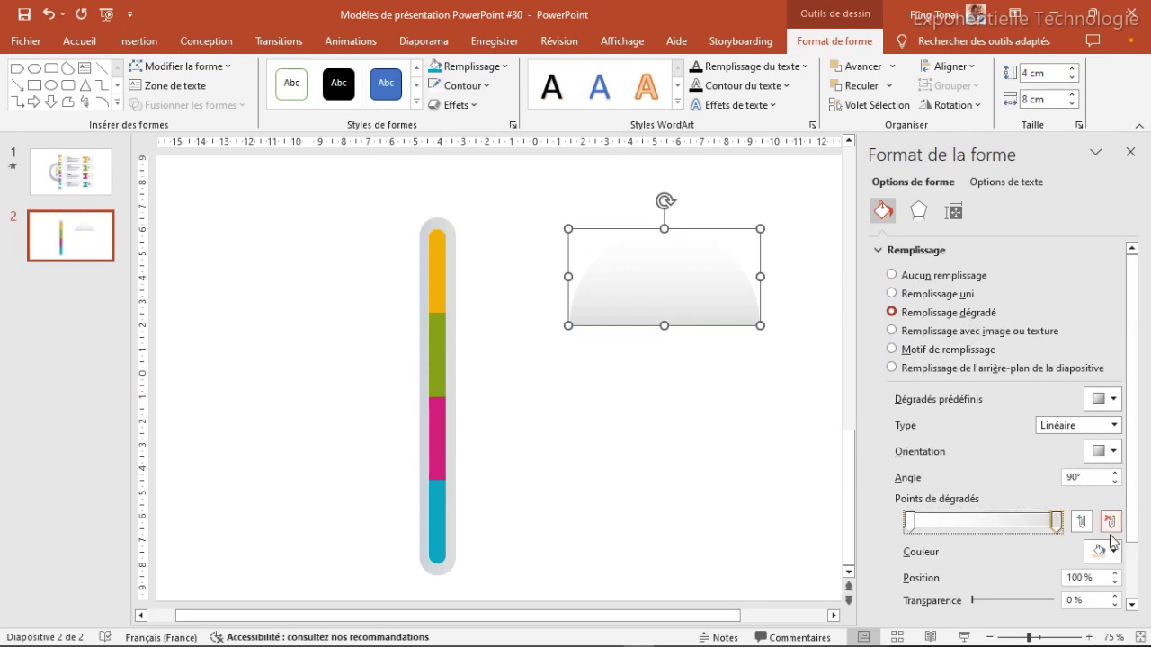
{"action": "left_click", "coordinate": [1106, 551]}
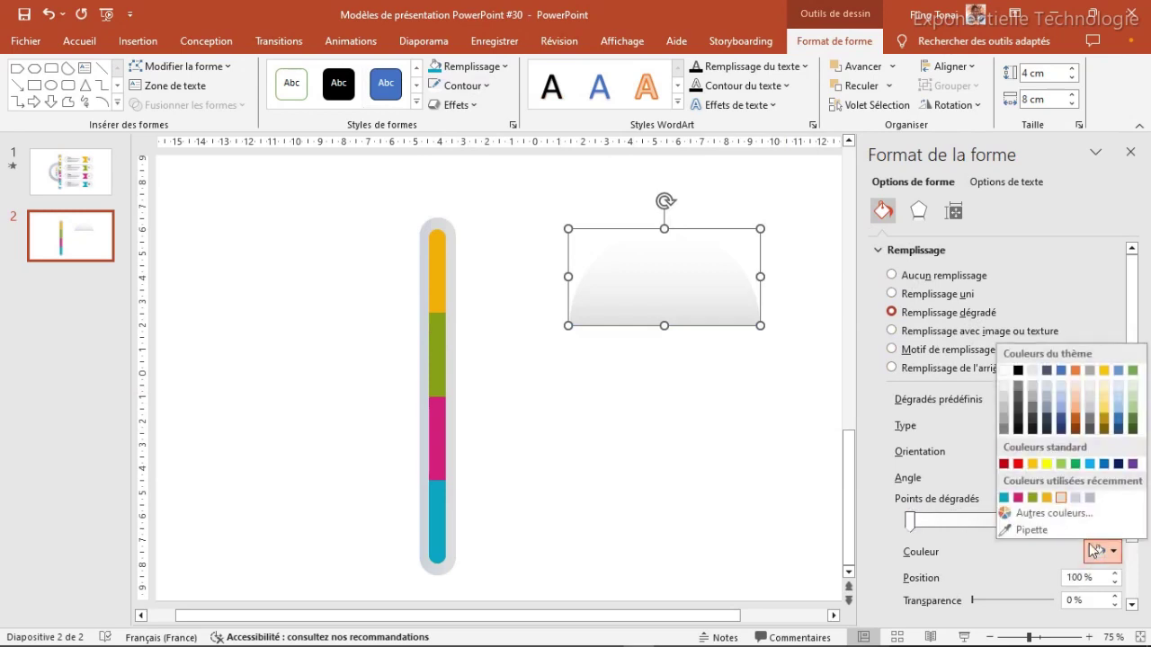
{"action": "left_click", "coordinate": [1090, 497]}
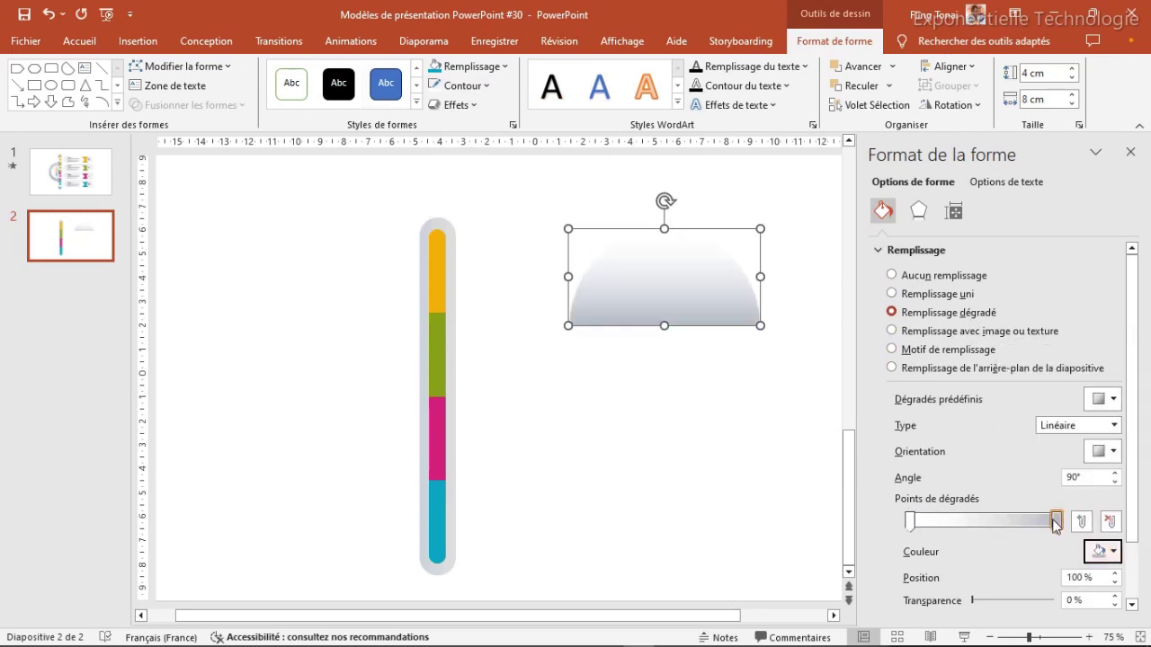
{"action": "left_click", "coordinate": [910, 521]}
{"action": "left_click", "coordinate": [1104, 552]}
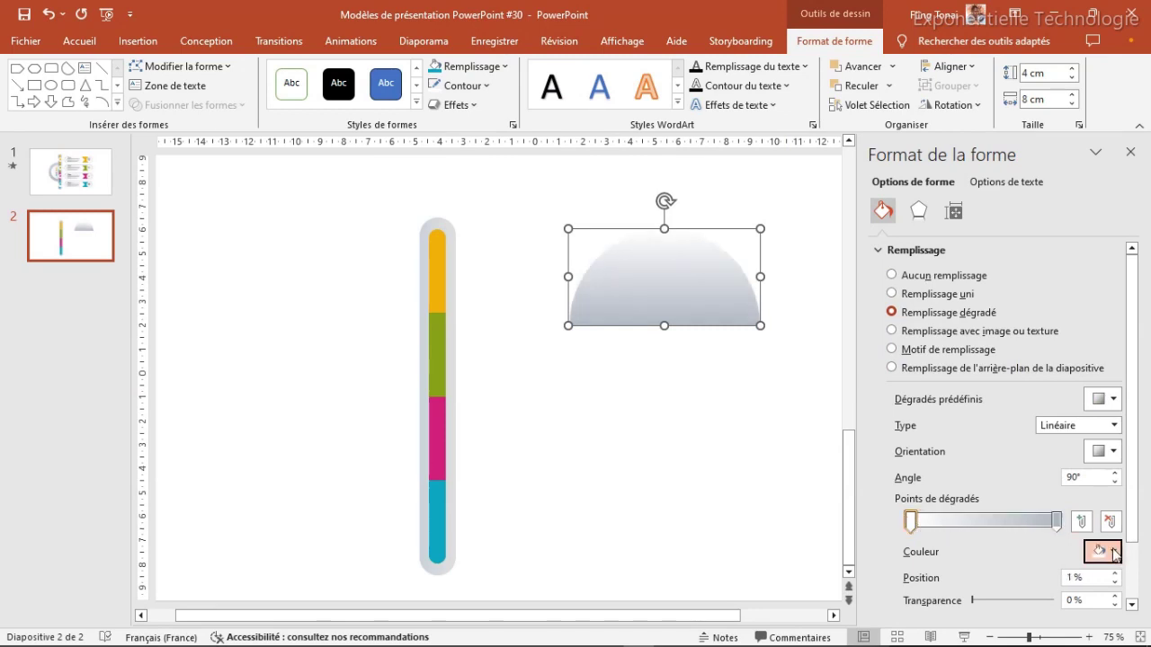
{"action": "left_click", "coordinate": [1089, 499]}
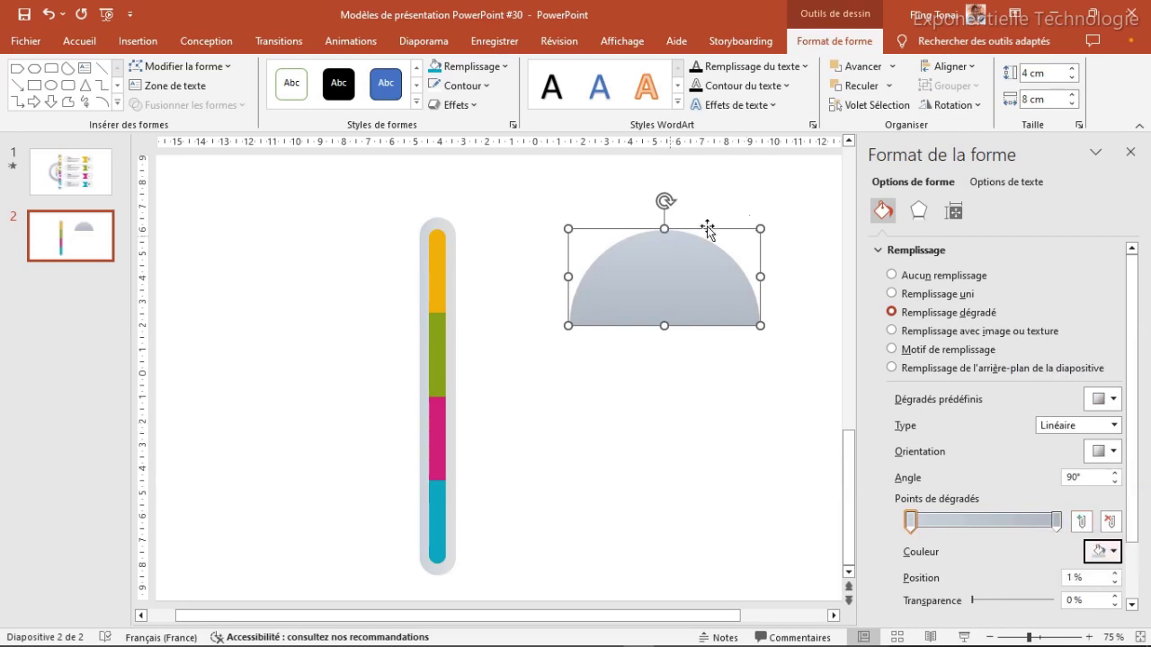
Rotate the half-circle 90° left and place it against the bar's left edge
{"action": "left_click", "coordinate": [951, 104]}
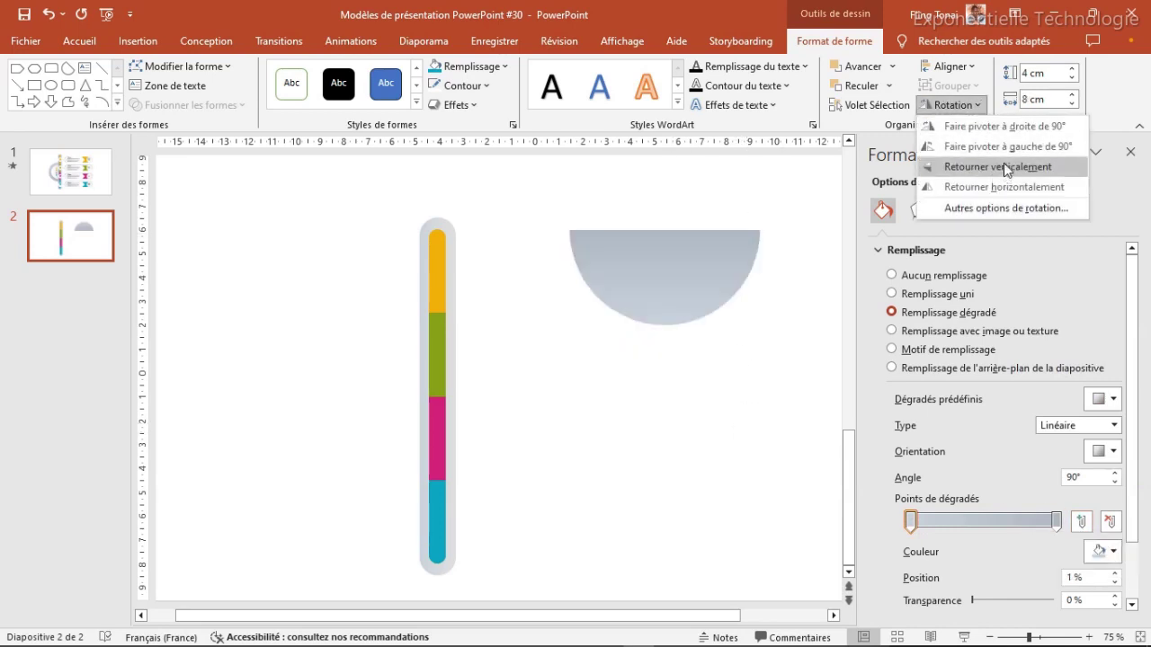
{"action": "left_click", "coordinate": [1008, 148]}
{"action": "mouse_move", "coordinate": [678, 281]}
{"action": "left_mouse_down"}
{"action": "mouse_move", "coordinate": [392, 405]}
{"action": "mouse_move", "coordinate": [388, 393]}
{"action": "left_mouse_up"}
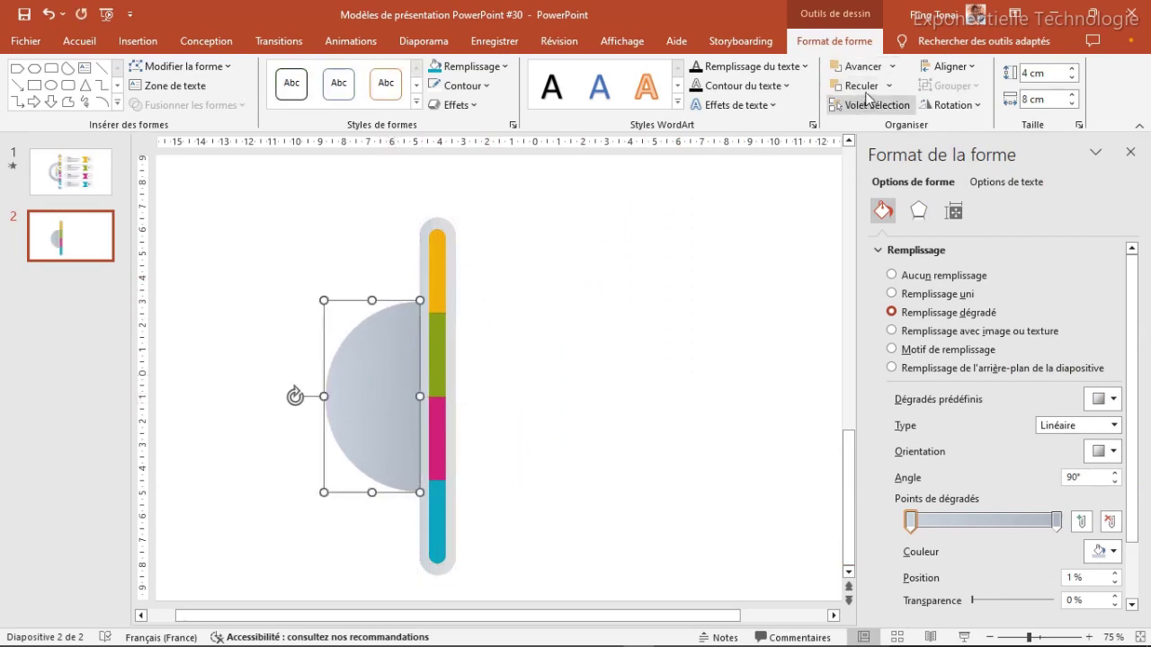
{"action": "left_click", "coordinate": [476, 419]}
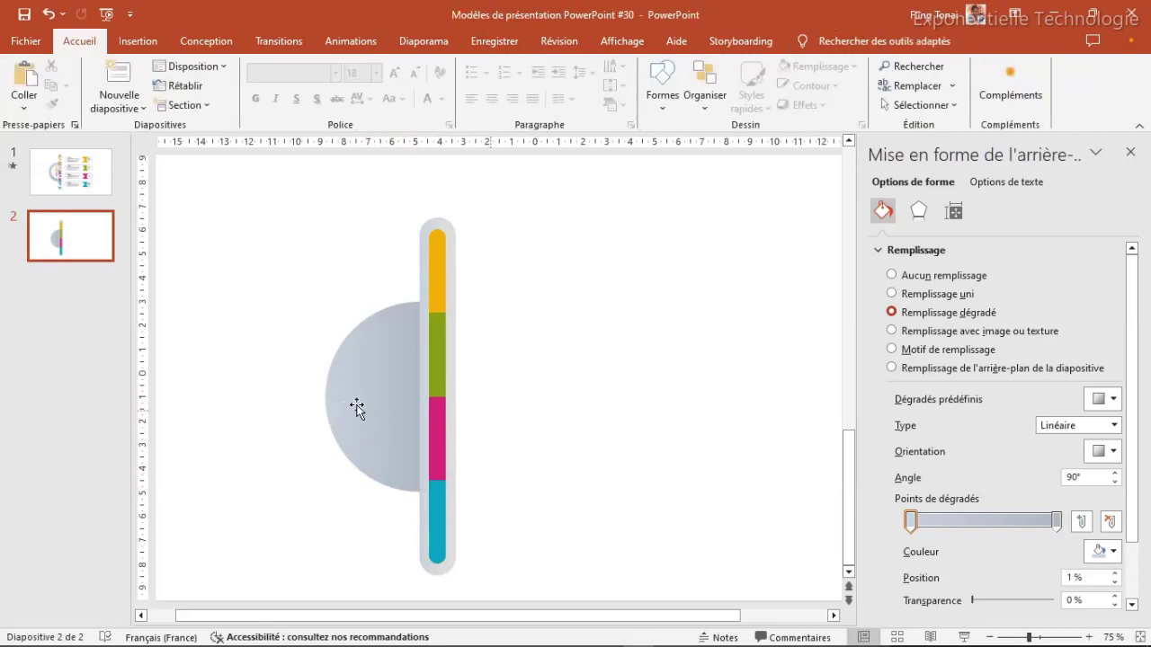
{"action": "left_click", "coordinate": [383, 390]}
Duplicate the semicircle, resize the copy to 3 × 5,7 cm, and nest it against the bar
{"action": "key", "text": "ctrl+d"}
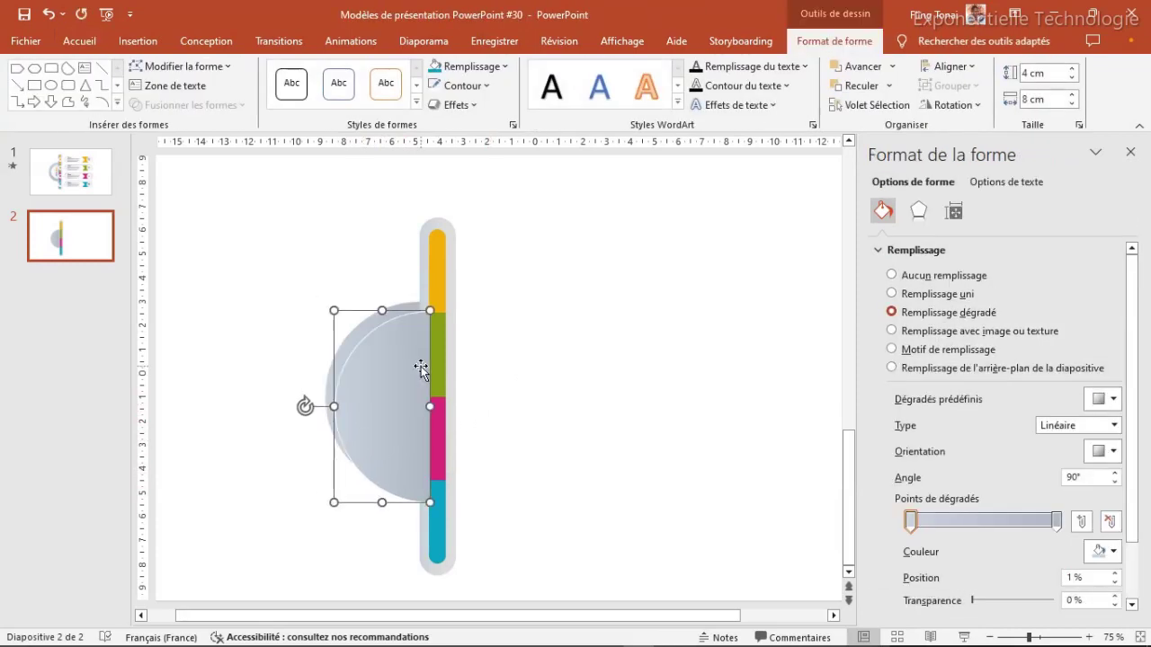
{"action": "left_click", "coordinate": [1024, 75]}
{"action": "type", "text": "3"}
{"action": "key", "text": "Tab"}
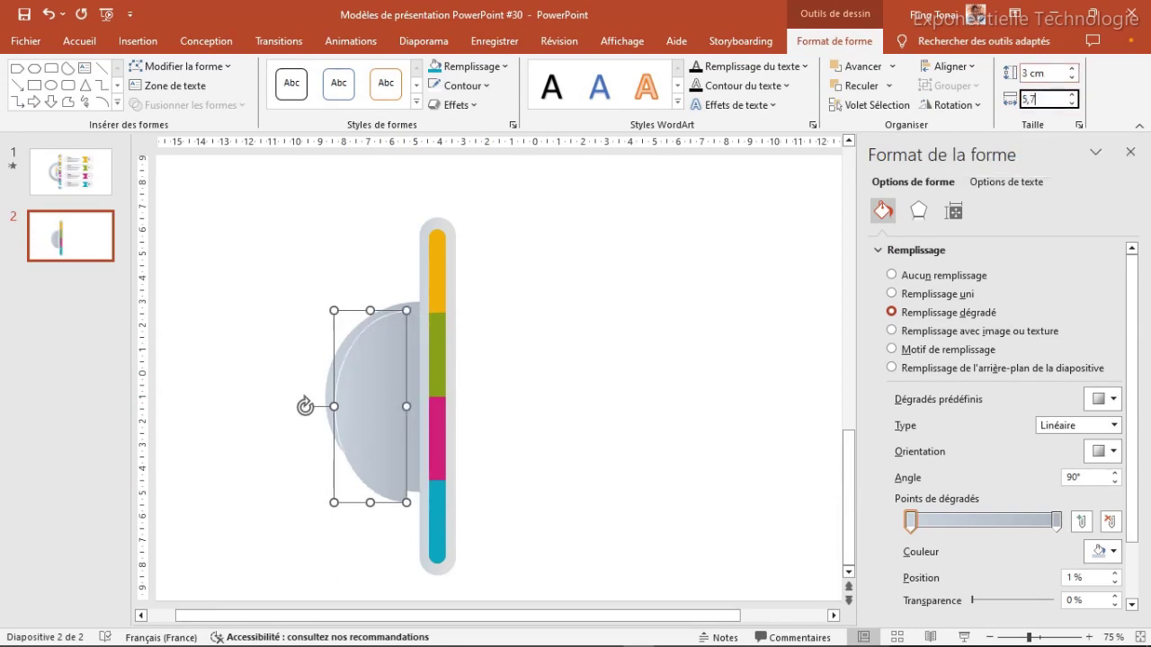
{"action": "key", "text": "Return"}
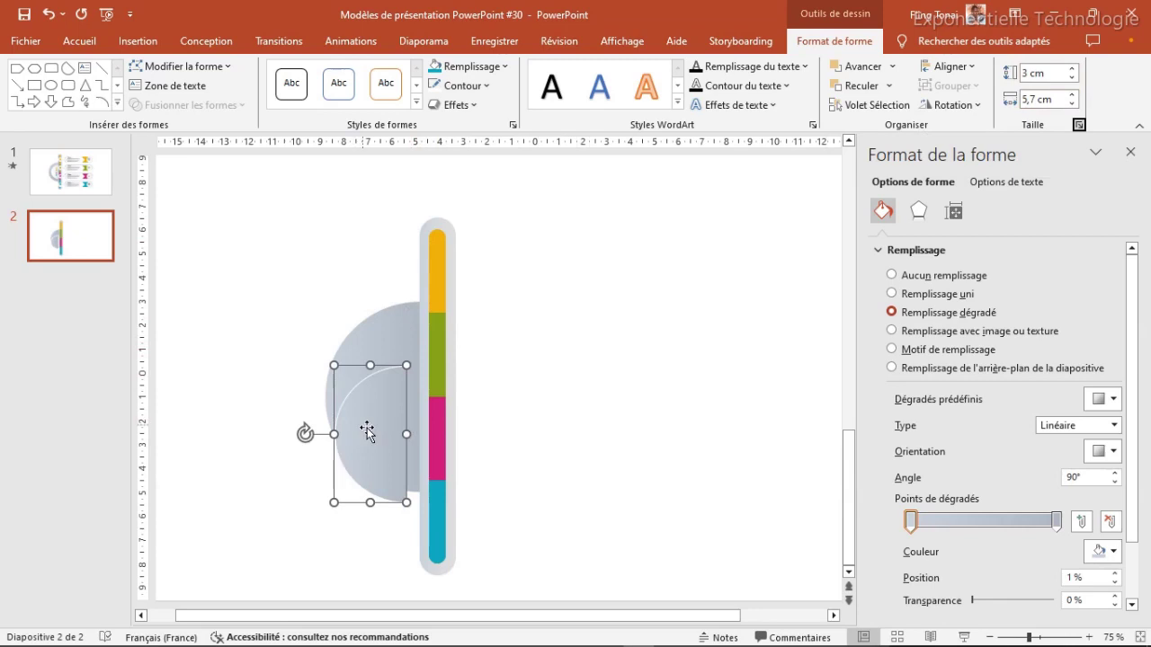
{"action": "left_click_drag", "start_coordinate": [367, 431], "coordinate": [381, 385]}
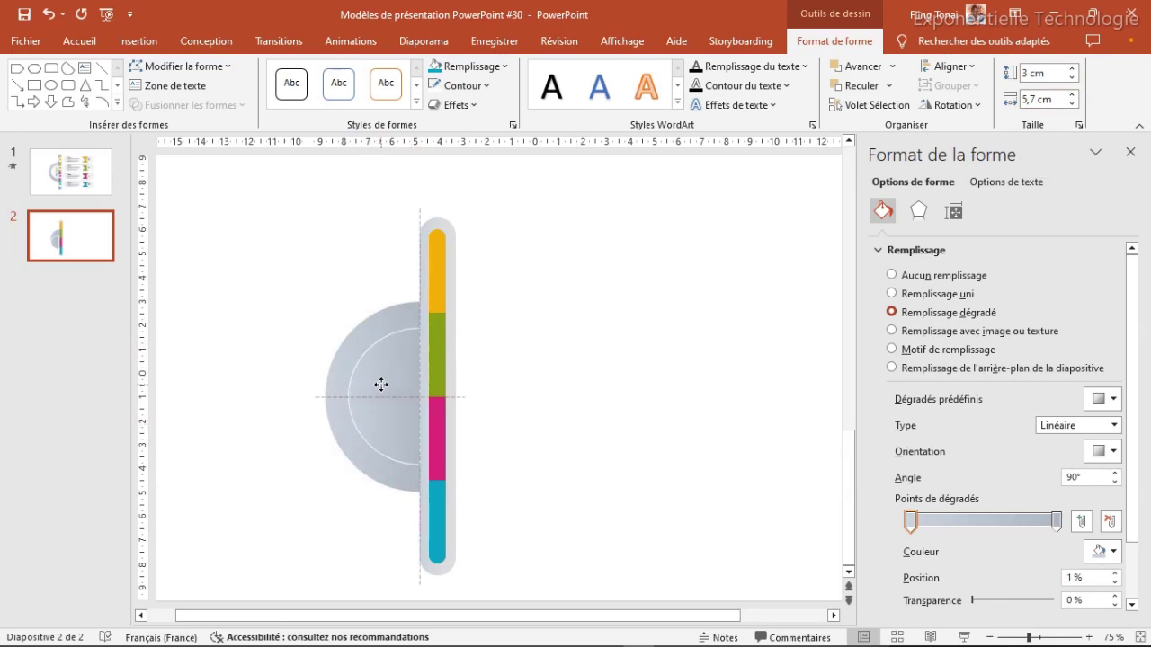
{"action": "left_click", "coordinate": [570, 401]}
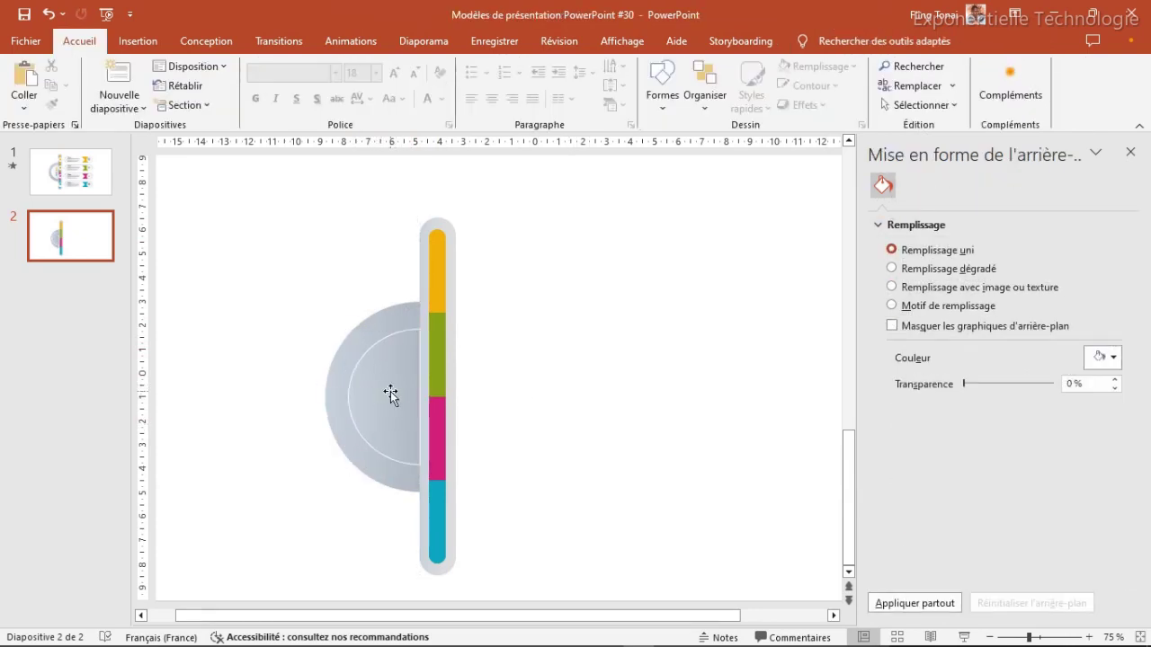
{"action": "left_click", "coordinate": [391, 393]}
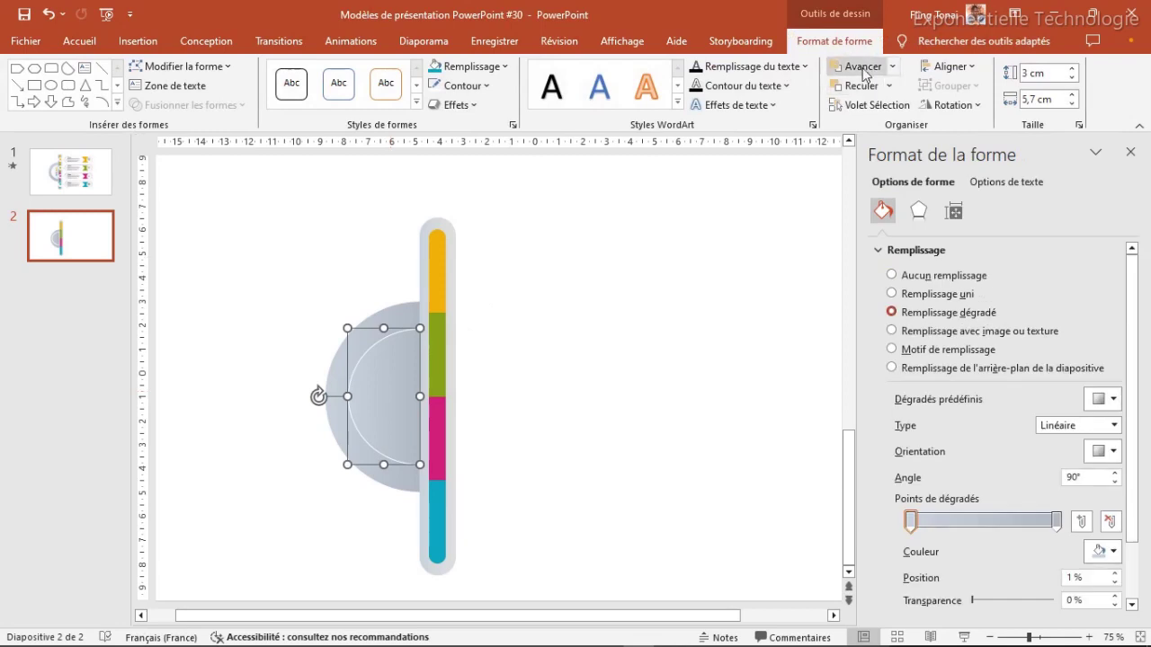
{"action": "left_click", "coordinate": [722, 268]}
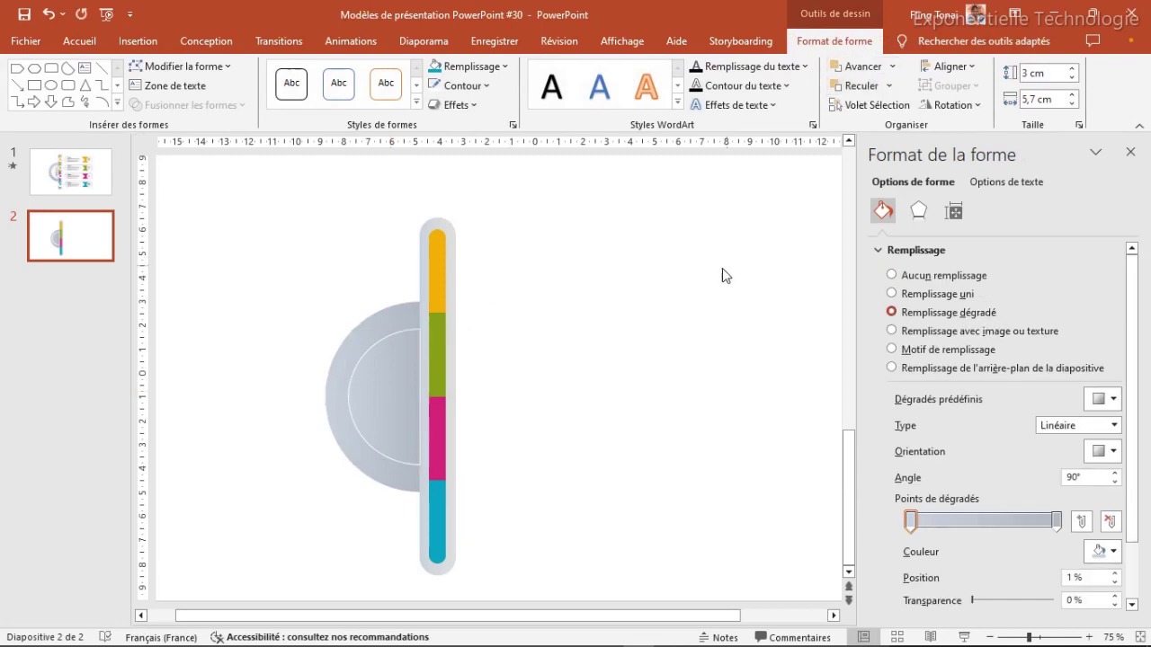
{"action": "left_click", "coordinate": [417, 362]}
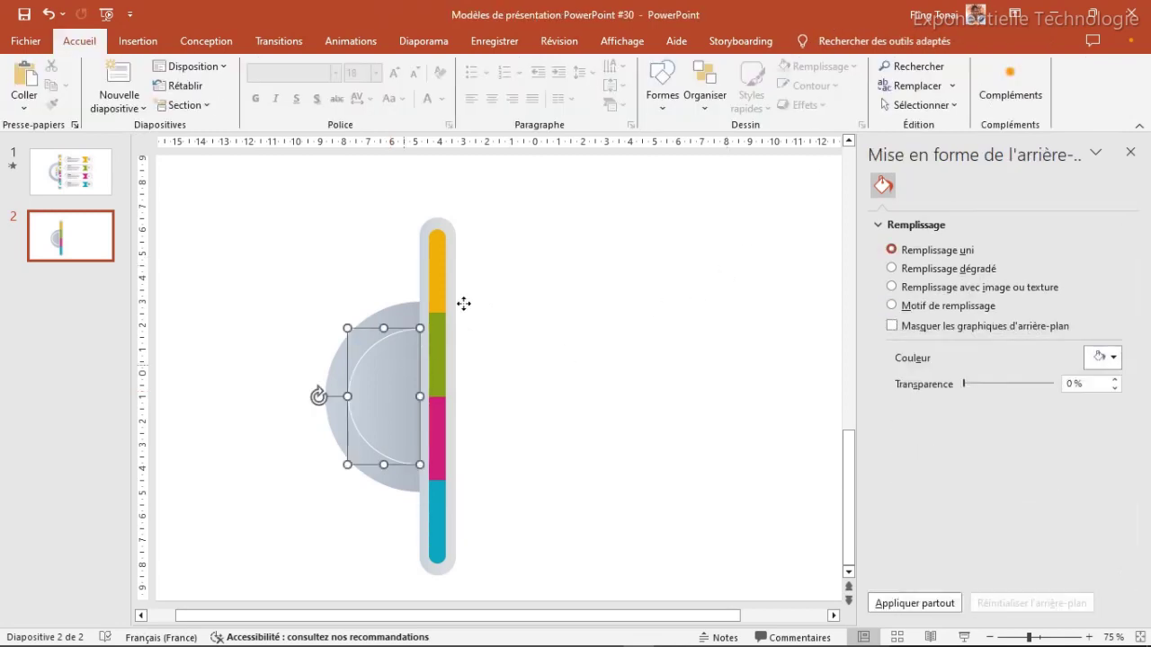
{"action": "left_click", "coordinate": [560, 359]}
Give the inner half-circle a light right gradient stop and a white left stop moved to 0%
{"action": "left_click", "coordinate": [396, 386]}
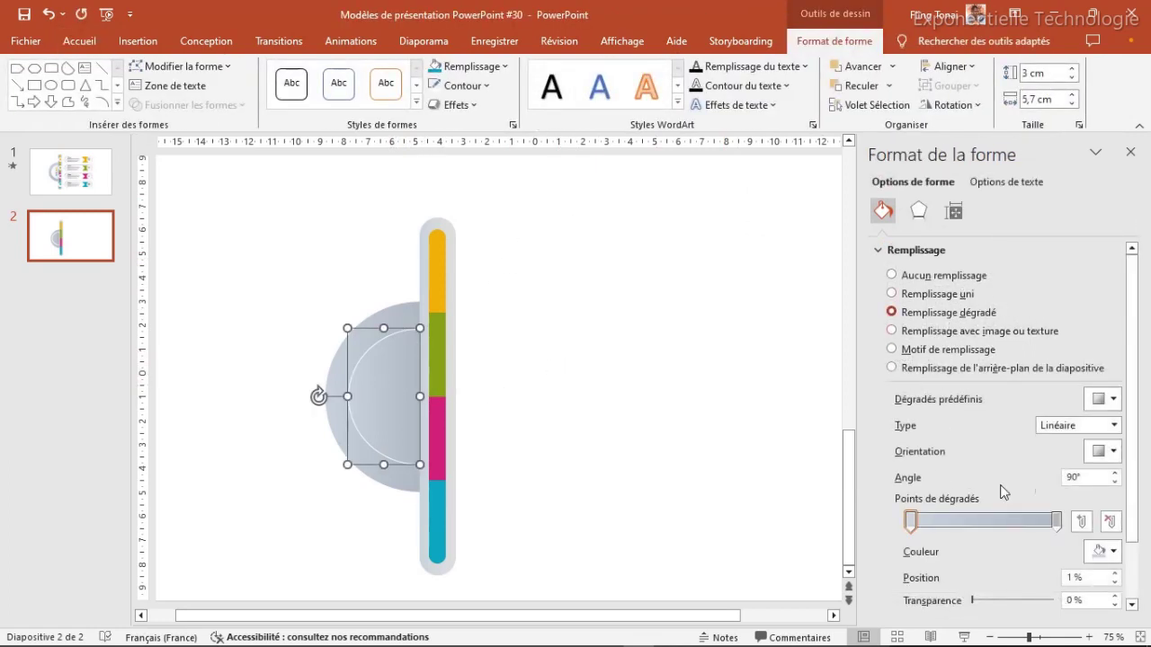
{"action": "left_click", "coordinate": [1057, 522]}
{"action": "left_click", "coordinate": [1113, 552]}
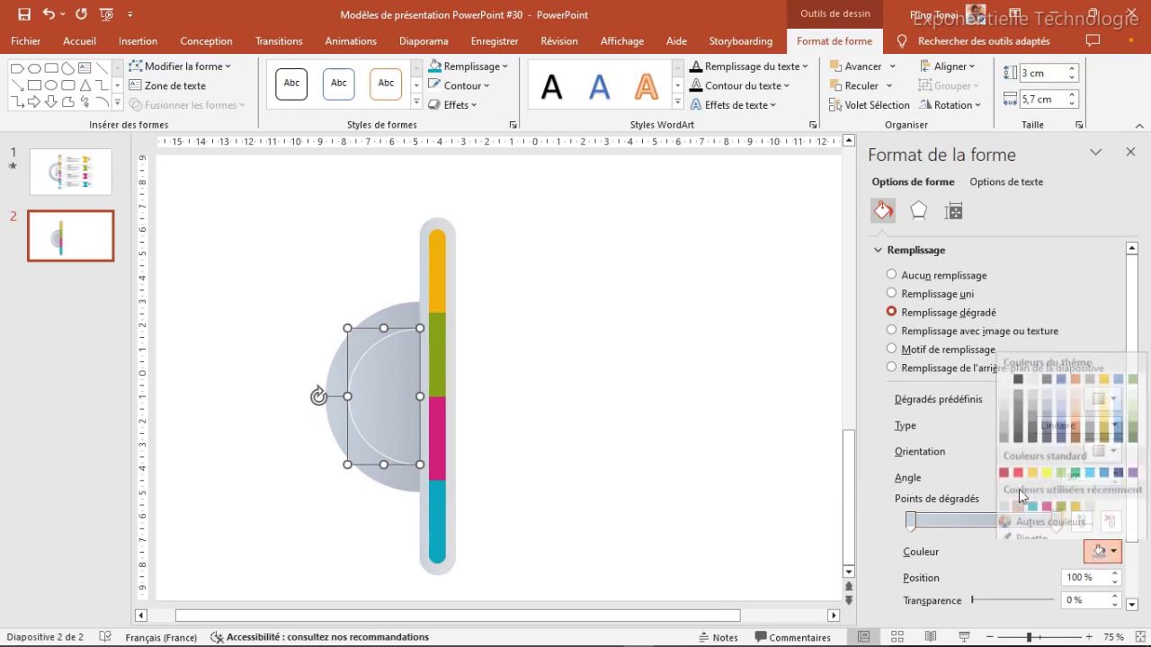
{"action": "left_click", "coordinate": [1059, 387]}
{"action": "left_click_drag", "start_coordinate": [911, 520], "coordinate": [915, 520]}
{"action": "left_click", "coordinate": [1112, 551]}
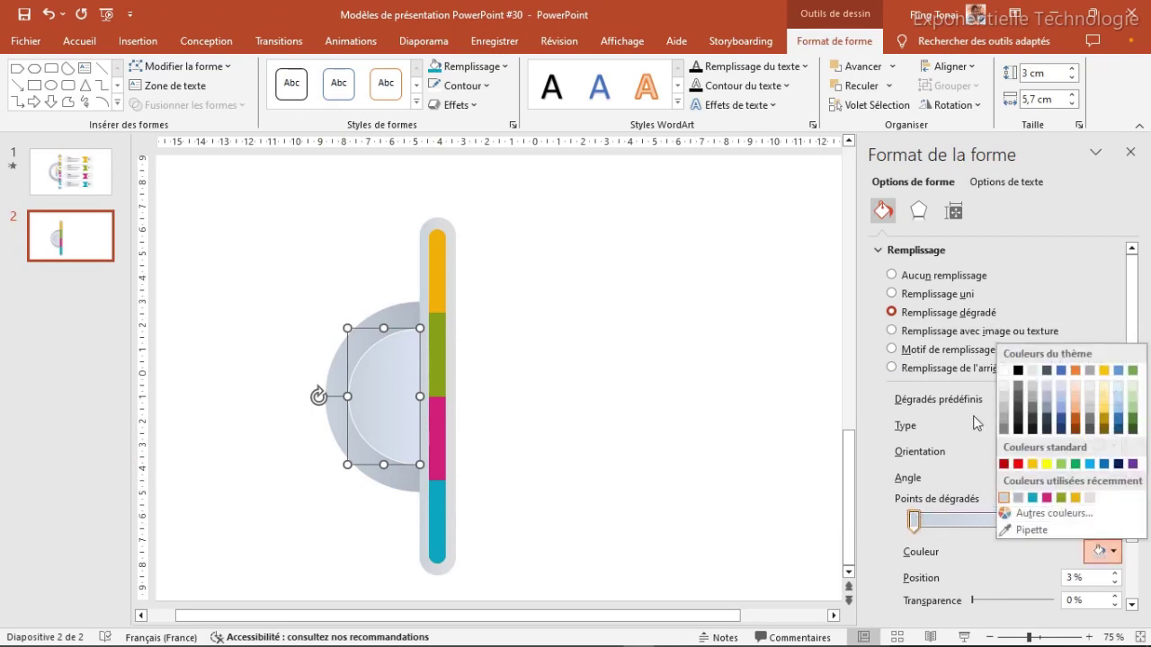
{"action": "left_click", "coordinate": [1007, 371]}
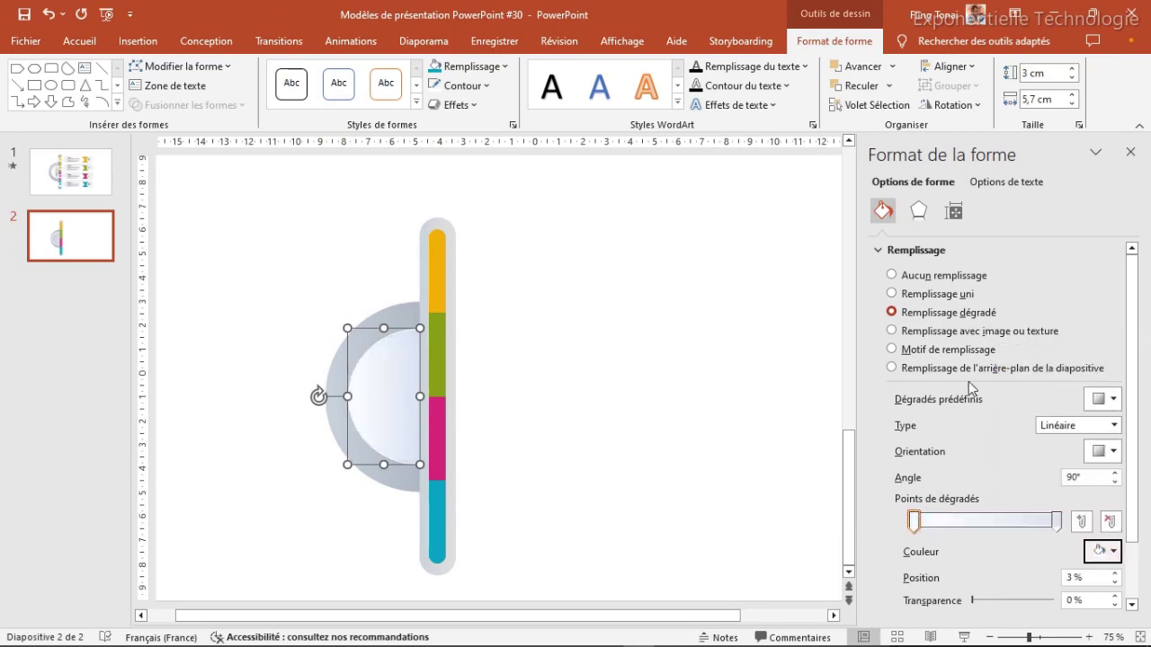
{"action": "left_click_drag", "start_coordinate": [914, 519], "coordinate": [897, 516]}
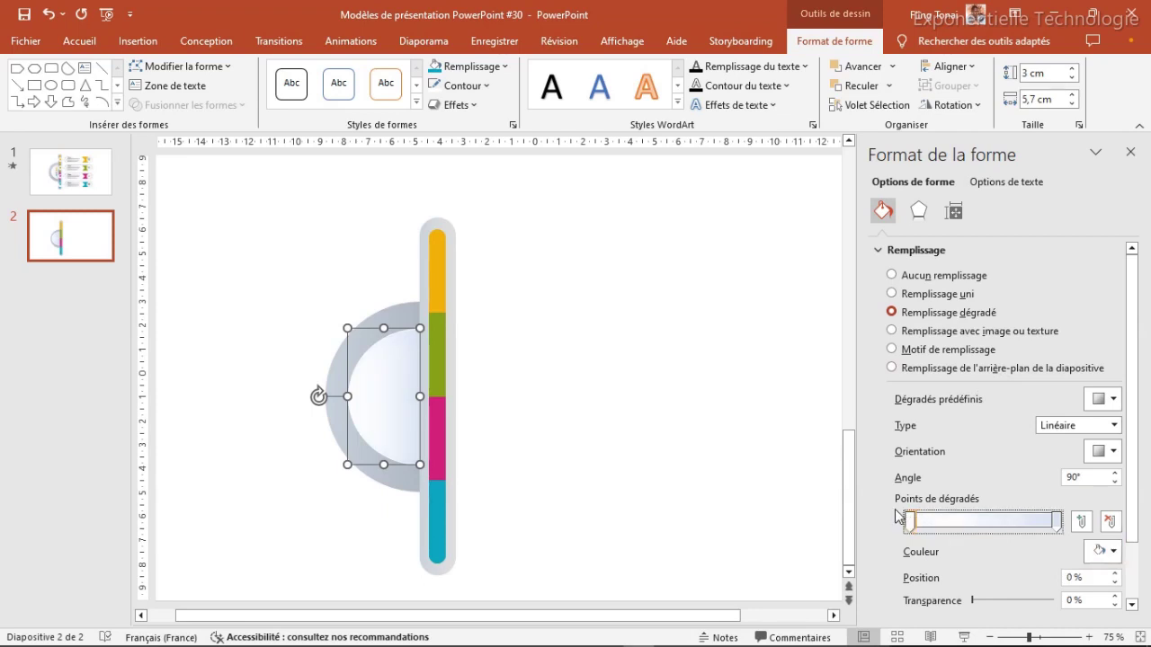
{"action": "left_click", "coordinate": [468, 429]}
{"action": "left_click", "coordinate": [398, 398]}
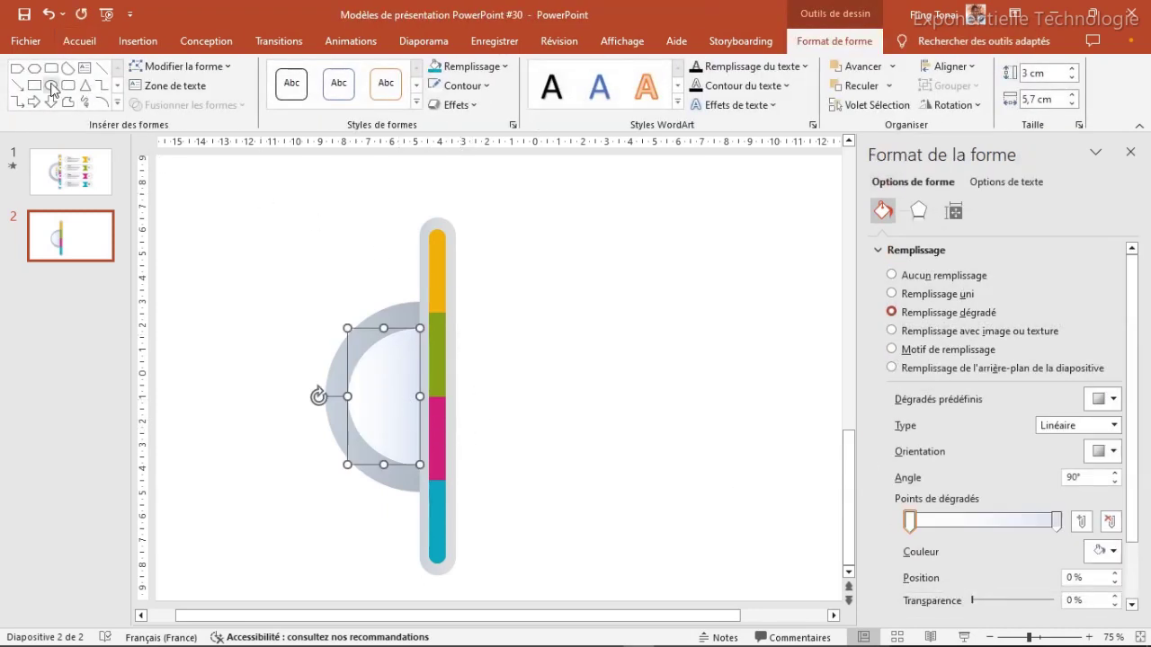
Draw a small 0,5 × 0,5 cm circle on the slide
{"action": "left_click", "coordinate": [50, 85]}
{"action": "left_click", "coordinate": [635, 273]}
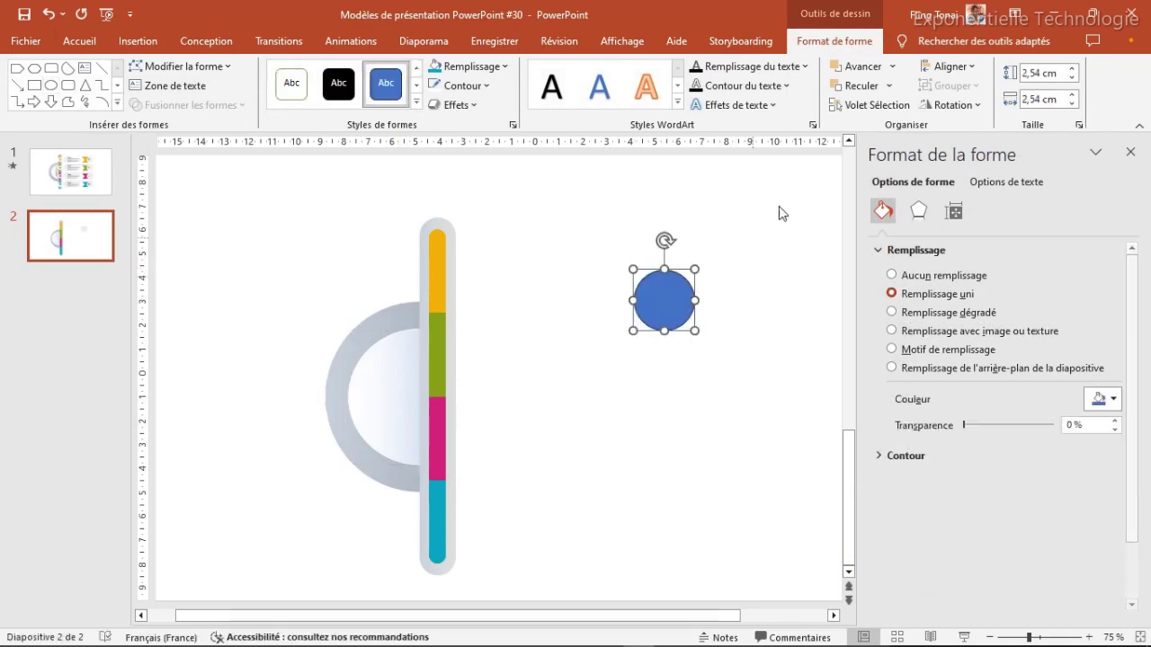
{"action": "left_click", "coordinate": [1034, 73]}
{"action": "type", "text": "0,5"}
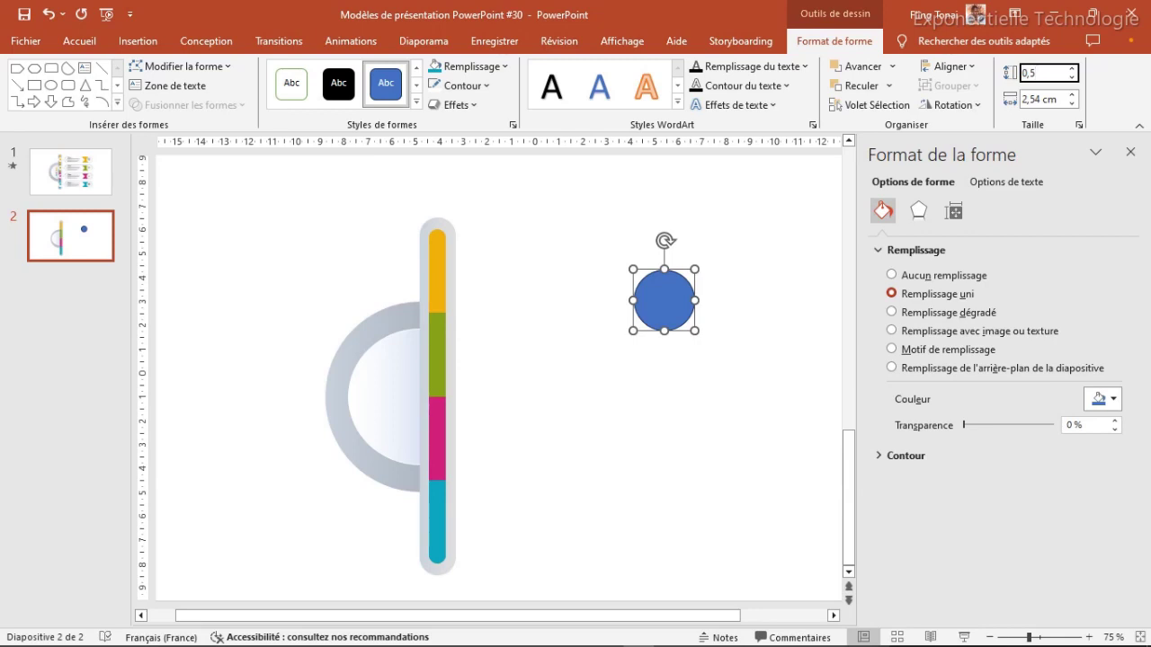
{"action": "key", "text": "Tab"}
{"action": "type", "text": "0,8"}
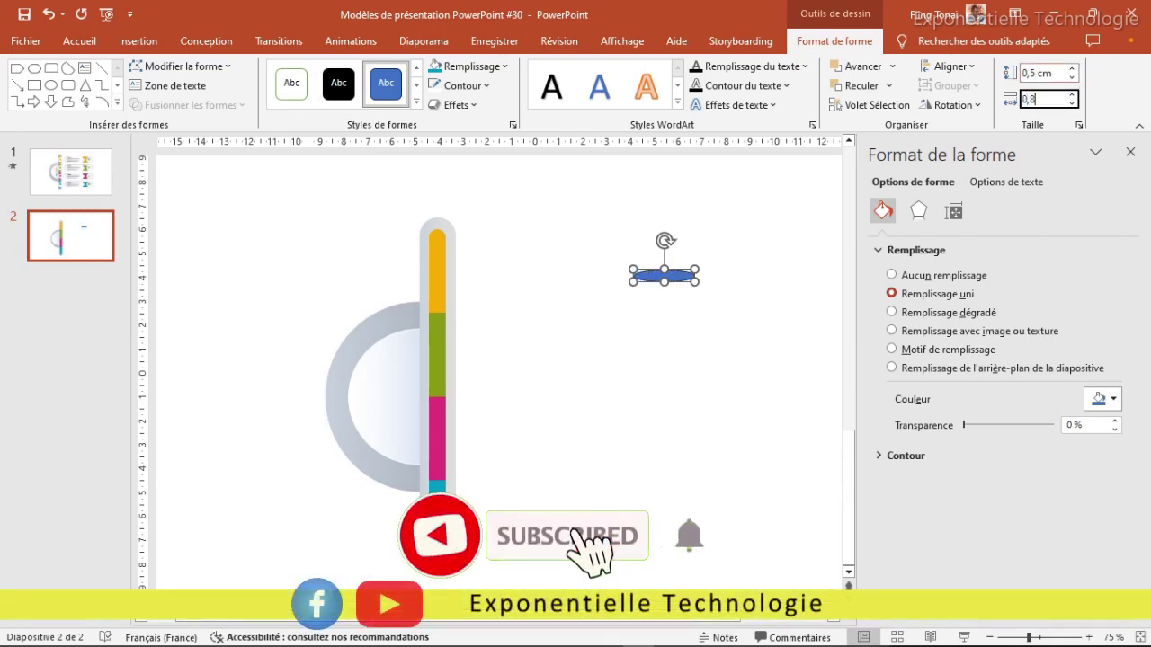
{"action": "key", "text": "BackSpace"}
{"action": "key", "text": "BackSpace"}
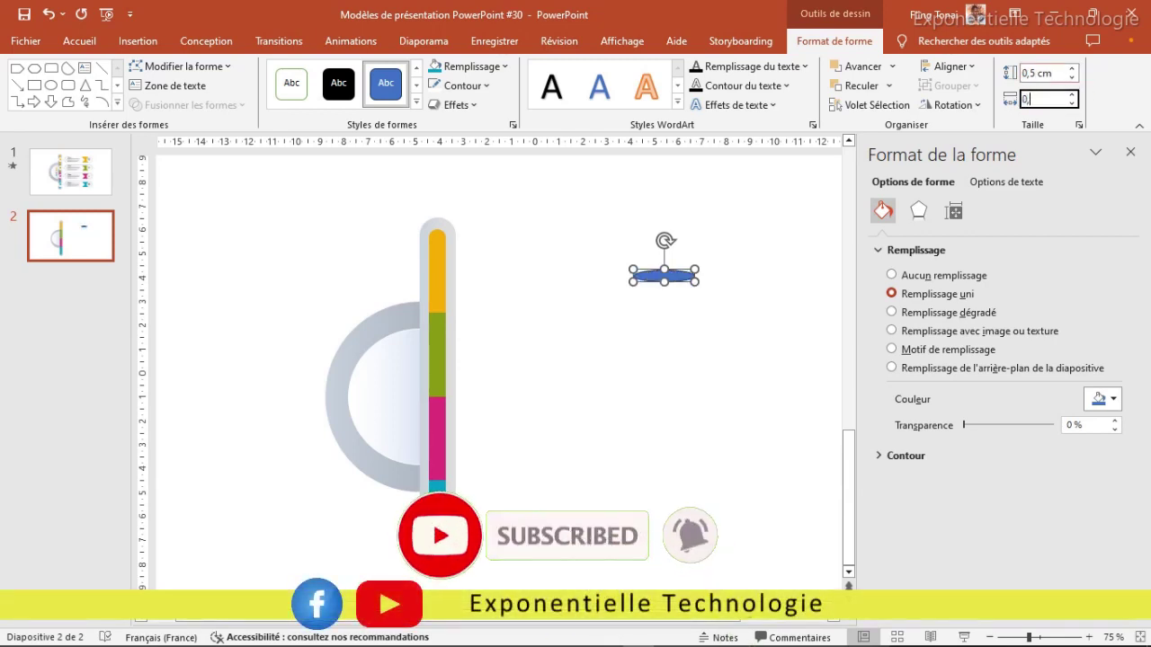
{"action": "type", "text": ",5"}
{"action": "key", "text": "Return"}
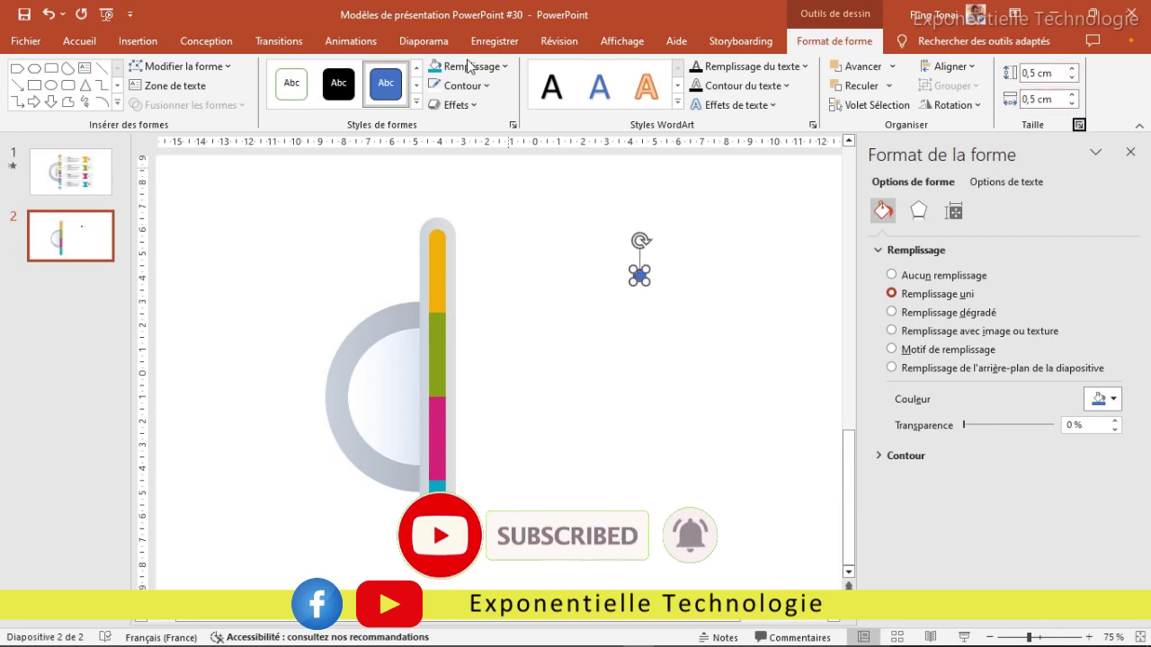
Remove the dot's outline, fill it yellow, and place it on the grey ring beside the bar
{"action": "left_click", "coordinate": [476, 87]}
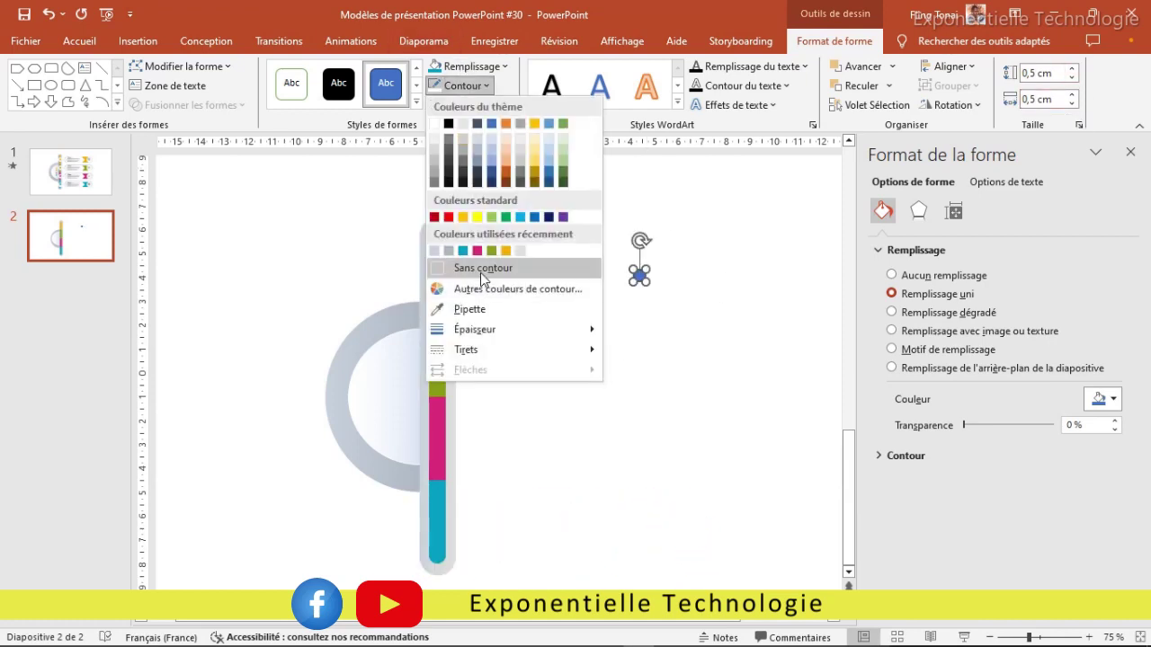
{"action": "left_click", "coordinate": [483, 268]}
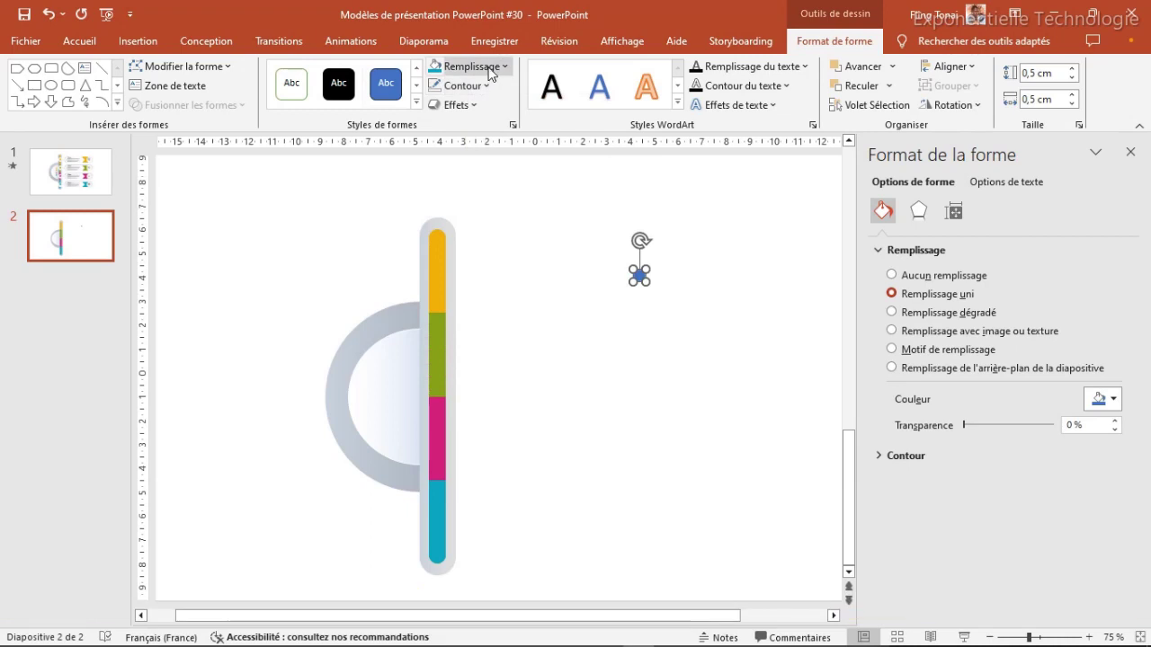
{"action": "left_click", "coordinate": [467, 66]}
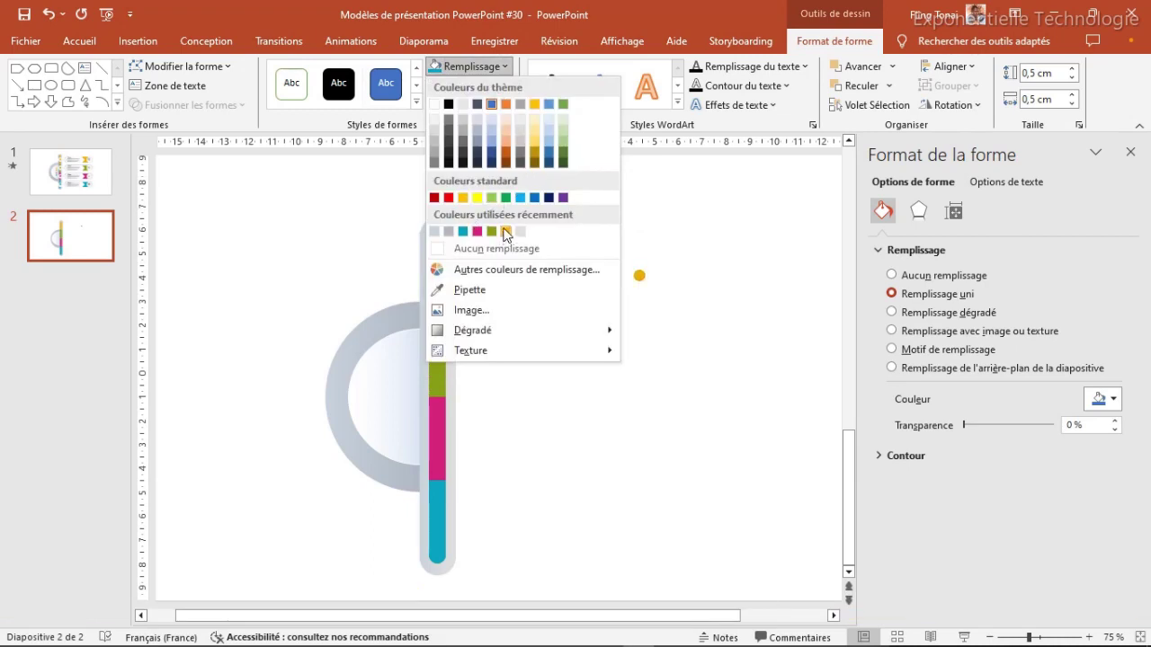
{"action": "left_click", "coordinate": [506, 232]}
{"action": "left_click_drag", "start_coordinate": [639, 277], "coordinate": [401, 360]}
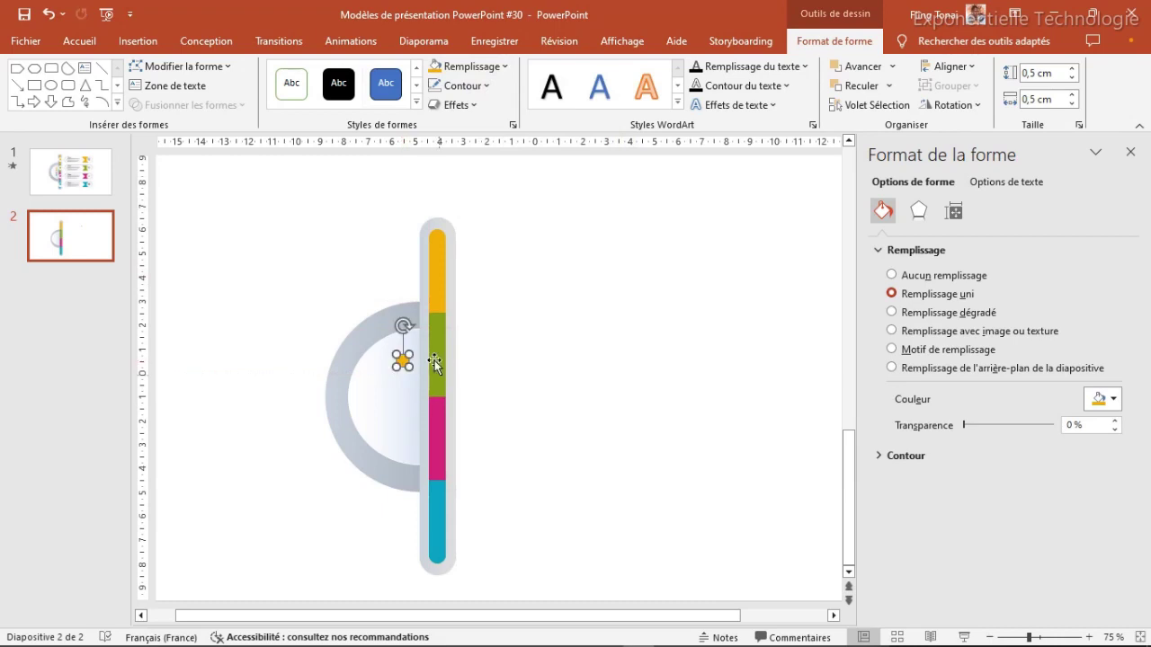
{"action": "mouse_move", "coordinate": [401, 360]}
{"action": "left_mouse_down"}
{"action": "mouse_move", "coordinate": [413, 369]}
{"action": "mouse_move", "coordinate": [401, 380]}
{"action": "left_mouse_up"}
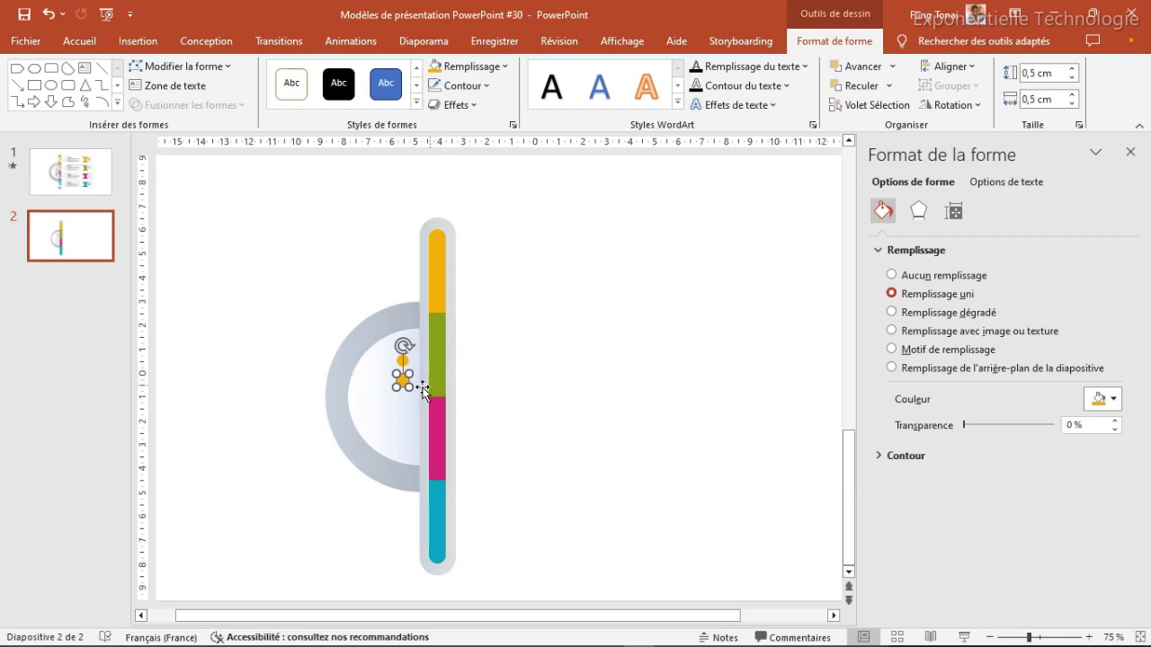
{"action": "key", "text": "Down"}
{"action": "key", "text": "Down"}
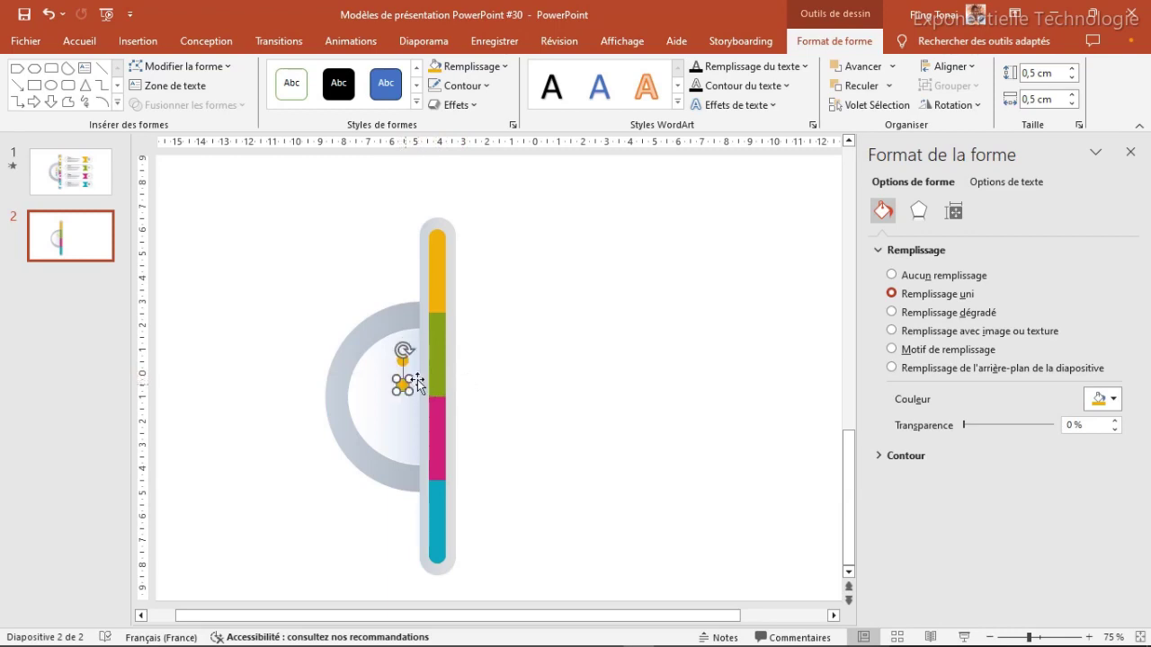
Add green, magenta and teal dots stacked below the yellow one
{"action": "left_click", "coordinate": [502, 67]}
{"action": "left_click", "coordinate": [515, 227]}
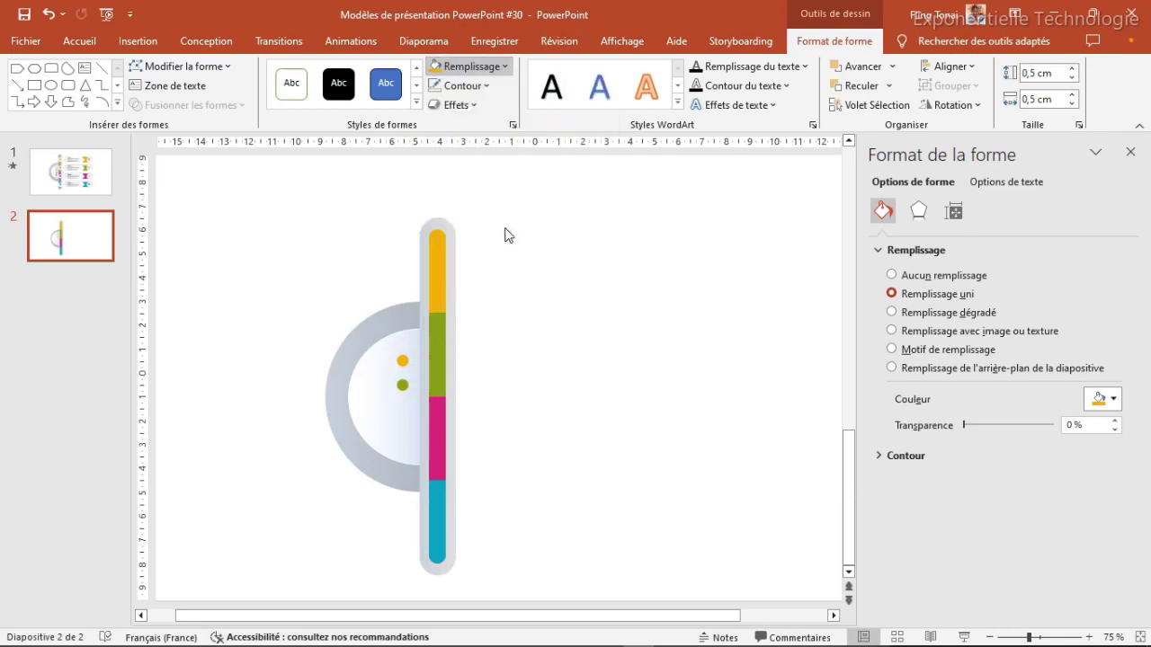
{"action": "key", "text": "ctrl+d"}
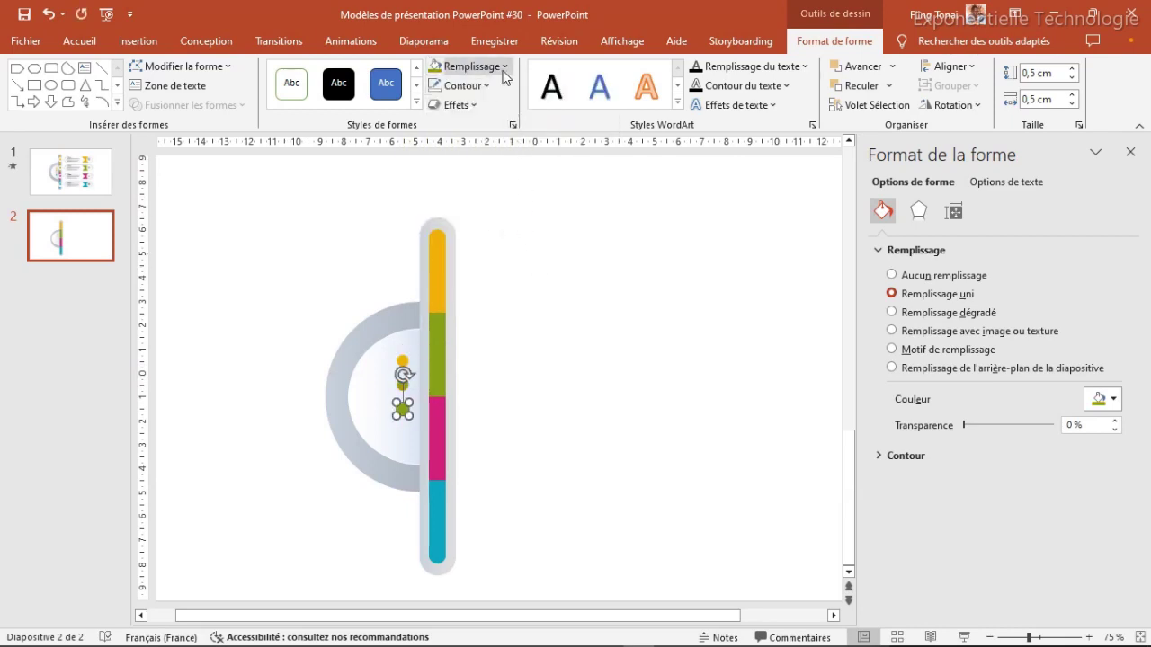
{"action": "left_click", "coordinate": [476, 66]}
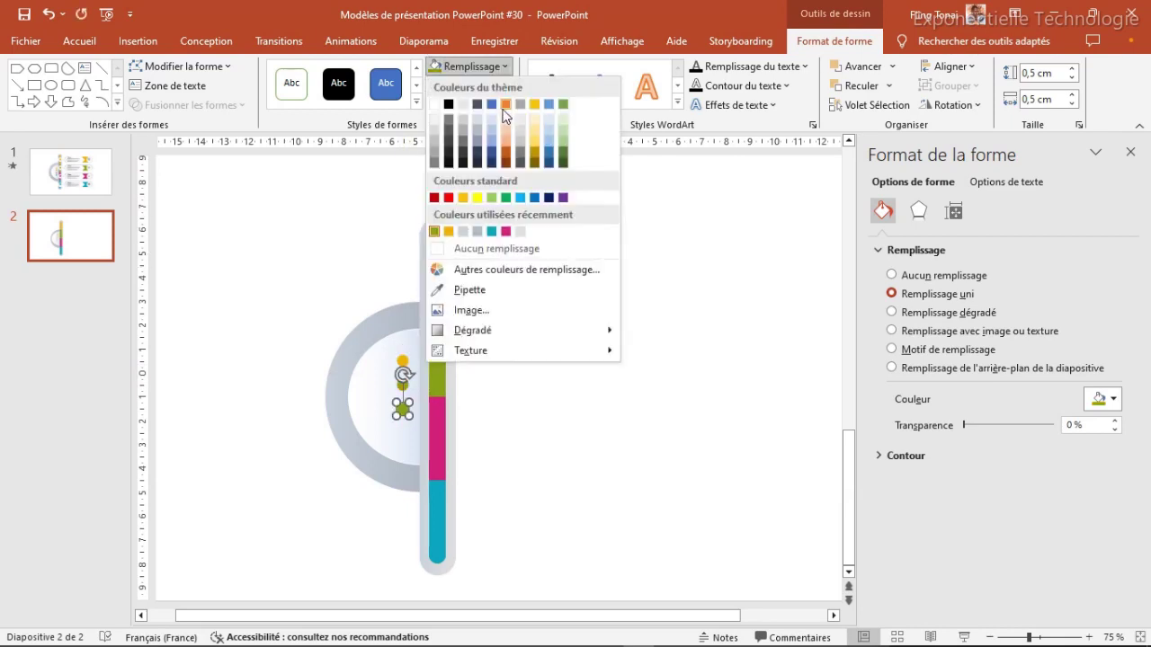
{"action": "left_click", "coordinate": [507, 233]}
{"action": "key", "text": "ctrl+d"}
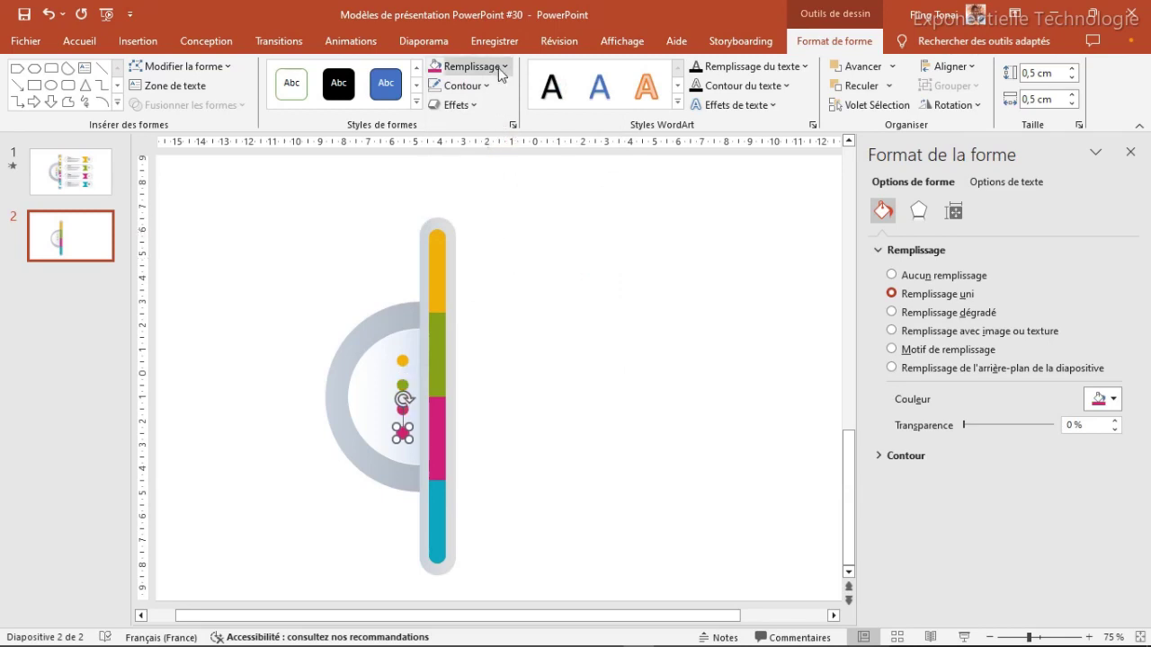
{"action": "left_click", "coordinate": [498, 67]}
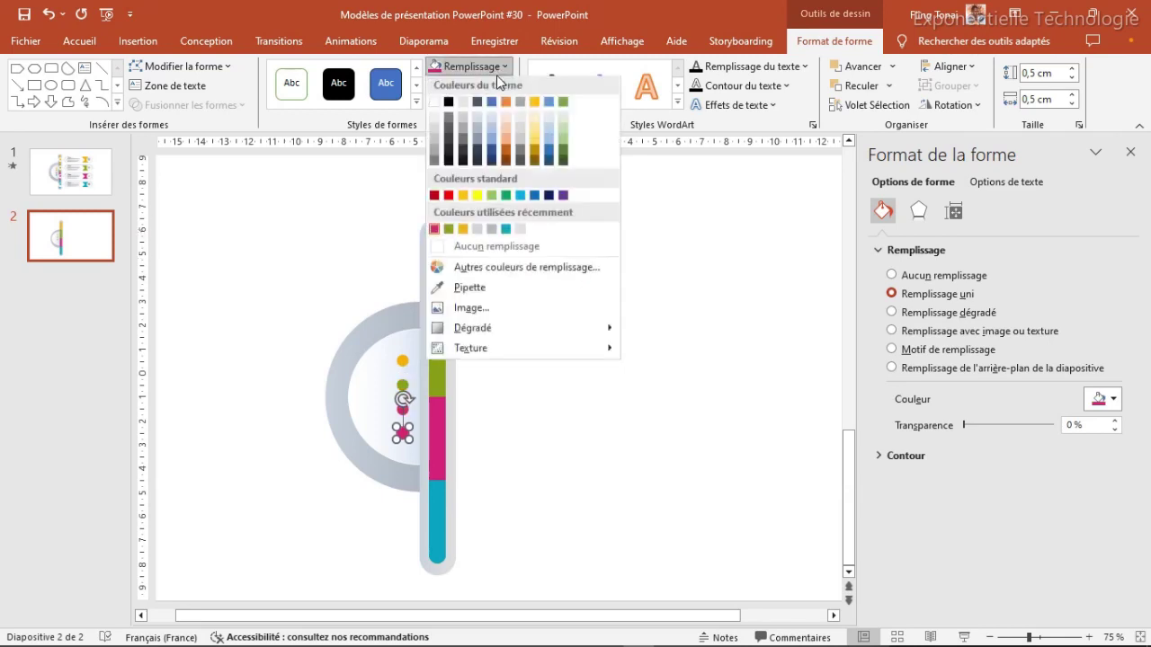
{"action": "left_click", "coordinate": [506, 232]}
{"action": "key", "text": "Escape"}
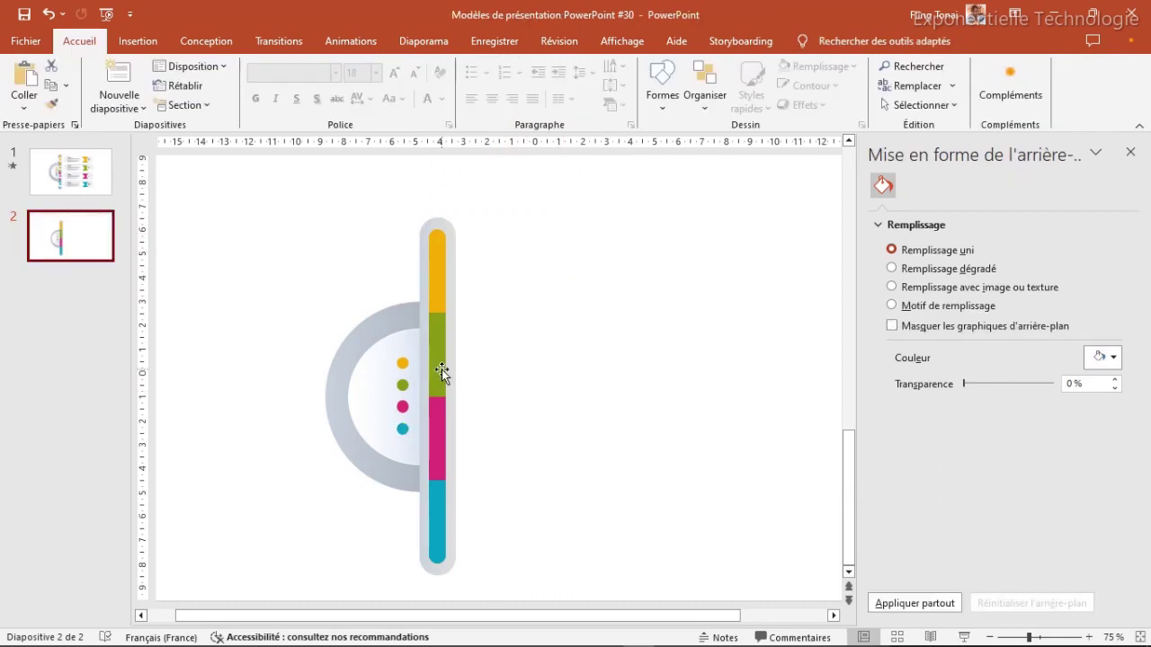
Insert an oval and size it to a 1,5 × 1,5 cm circle
{"action": "left_click", "coordinate": [138, 42]}
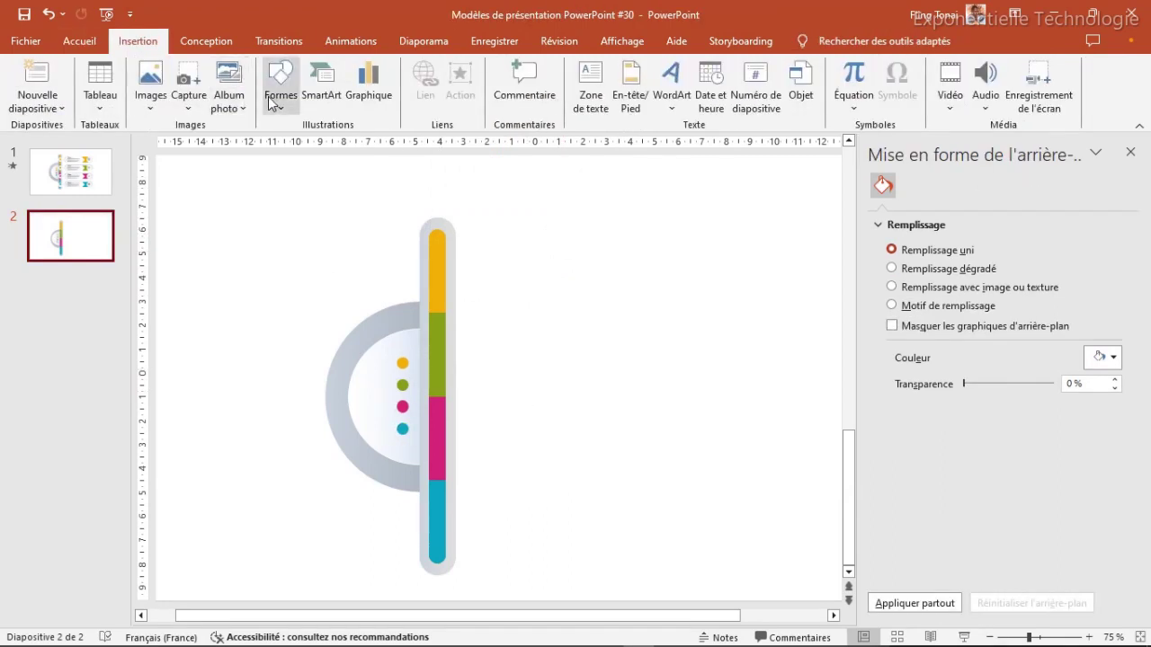
{"action": "left_click", "coordinate": [281, 94]}
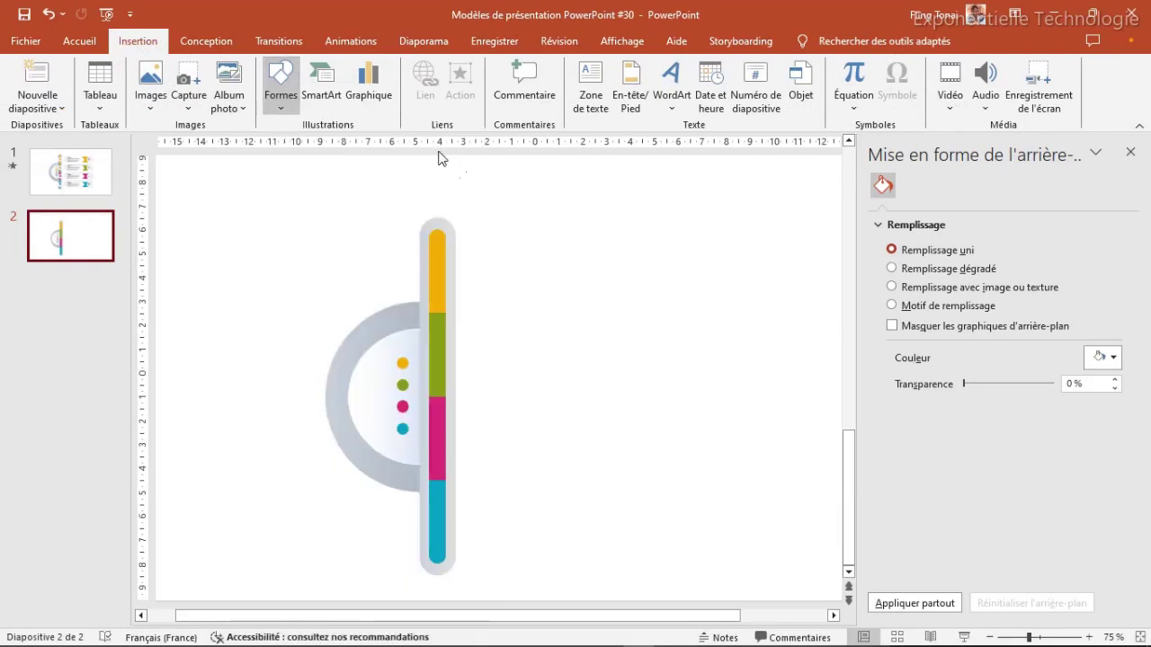
{"action": "left_click", "coordinate": [407, 142]}
{"action": "left_click_drag", "start_coordinate": [541, 227], "coordinate": [551, 236]}
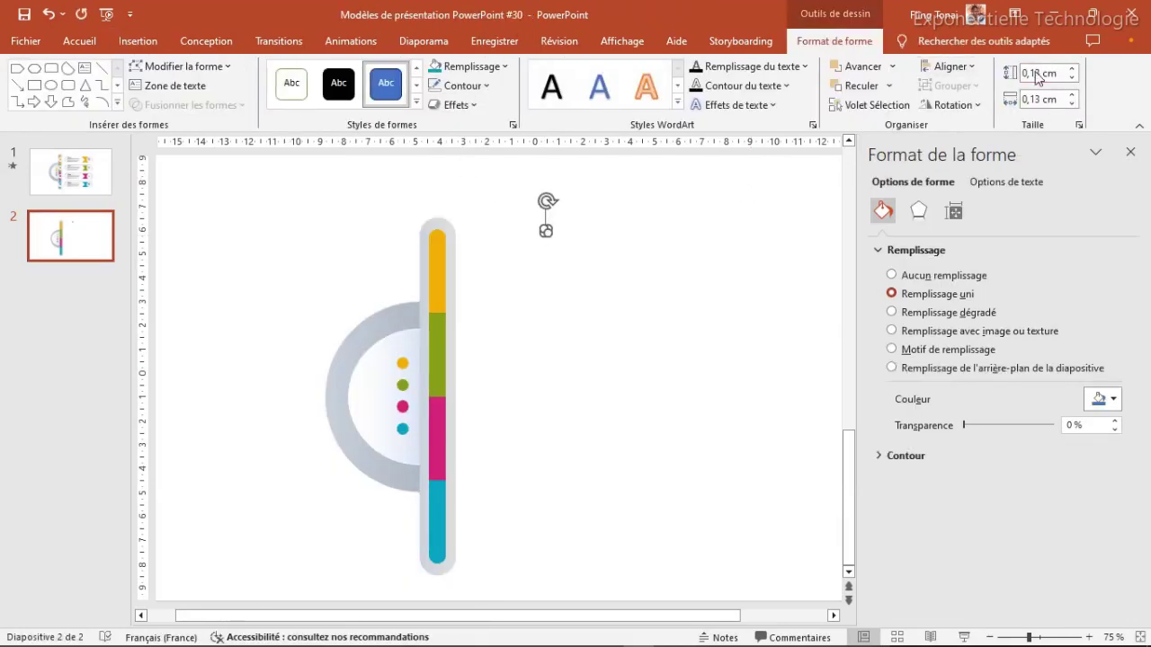
{"action": "left_click", "coordinate": [1041, 75]}
{"action": "type", "text": "1,5"}
{"action": "key", "text": "Tab"}
{"action": "type", "text": "1"}
{"action": "key", "text": "Return"}
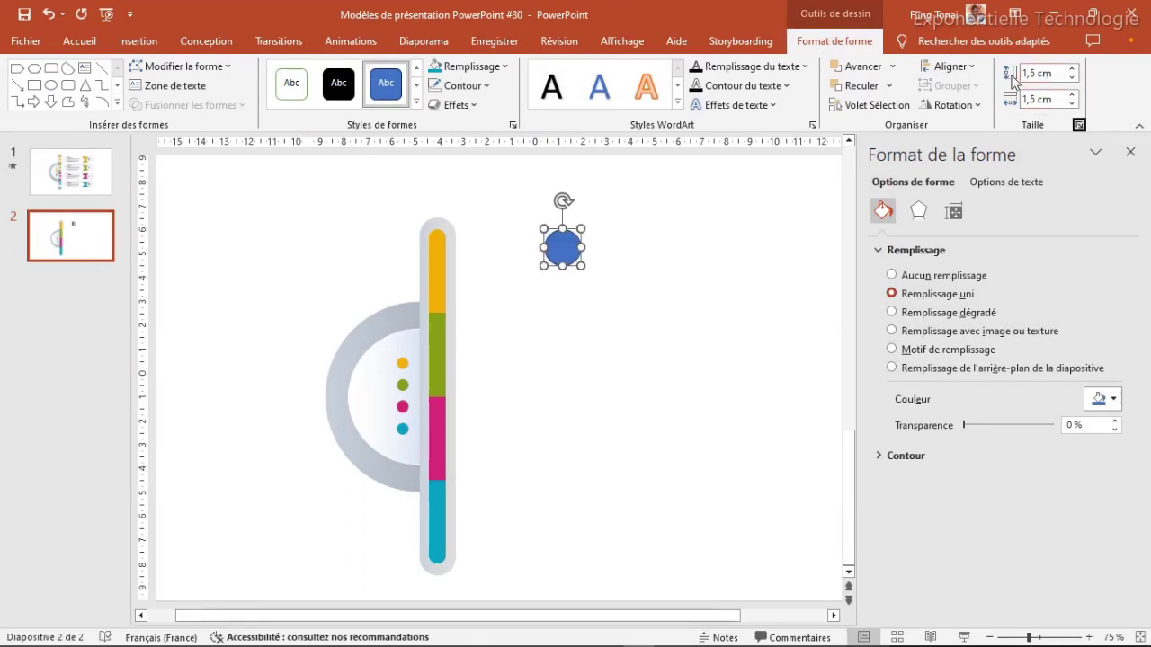
Change the circle's outline, give it a gradient fill, and move it onto the bar's top section
{"action": "left_click", "coordinate": [477, 87]}
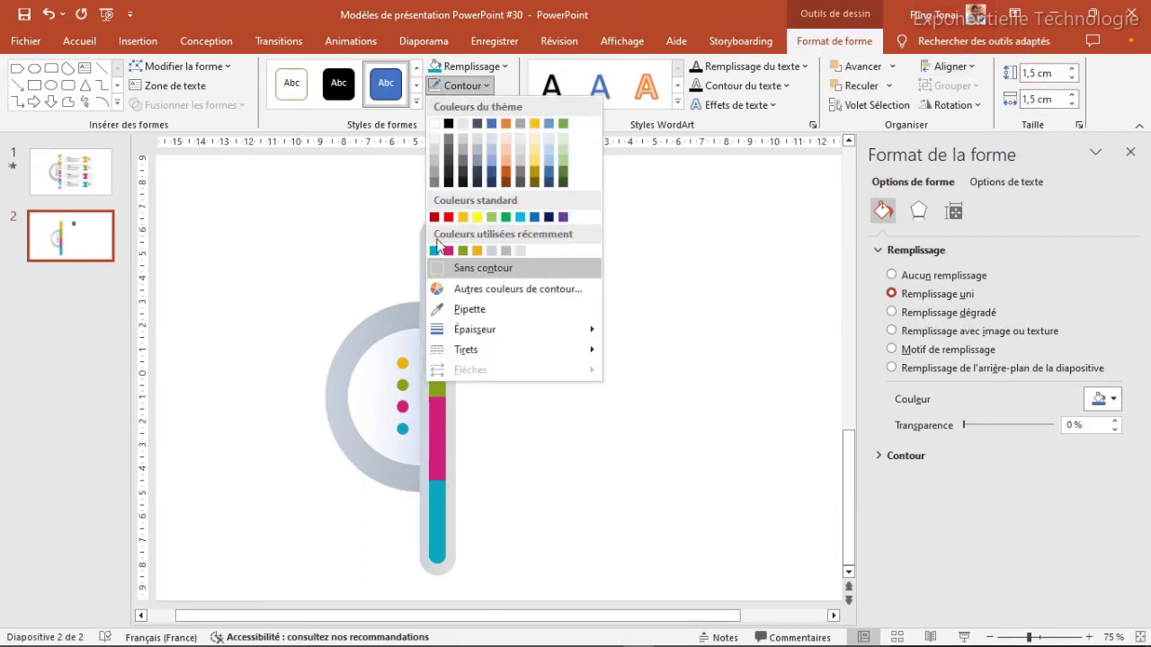
{"action": "left_click", "coordinate": [436, 124]}
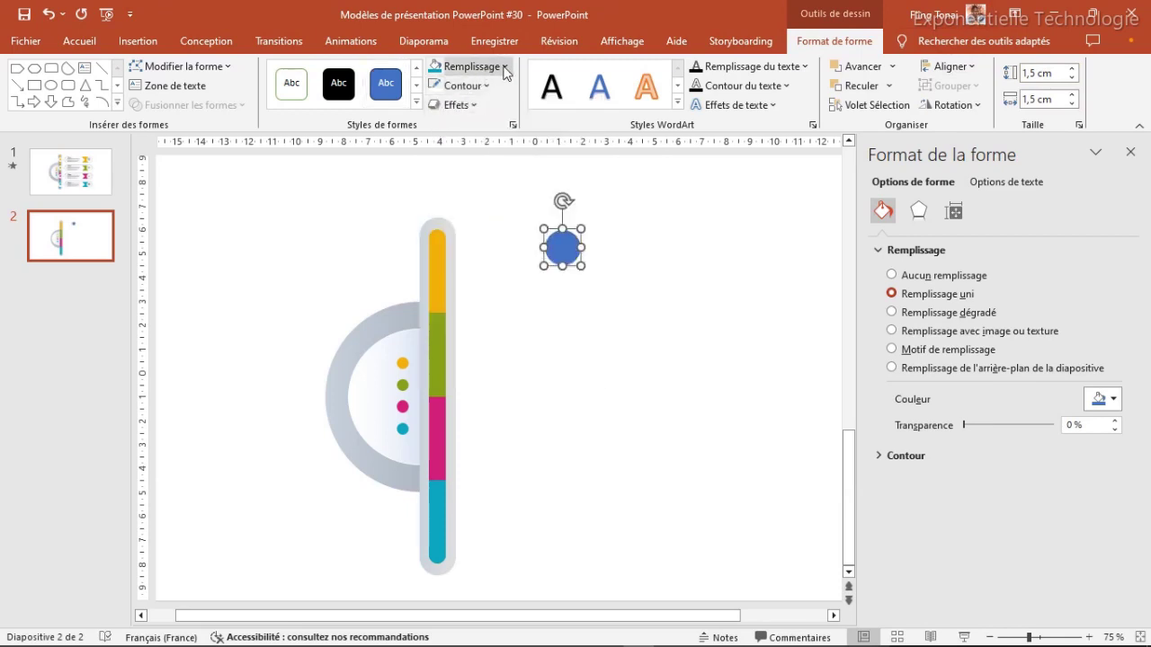
{"action": "left_click", "coordinate": [892, 312]}
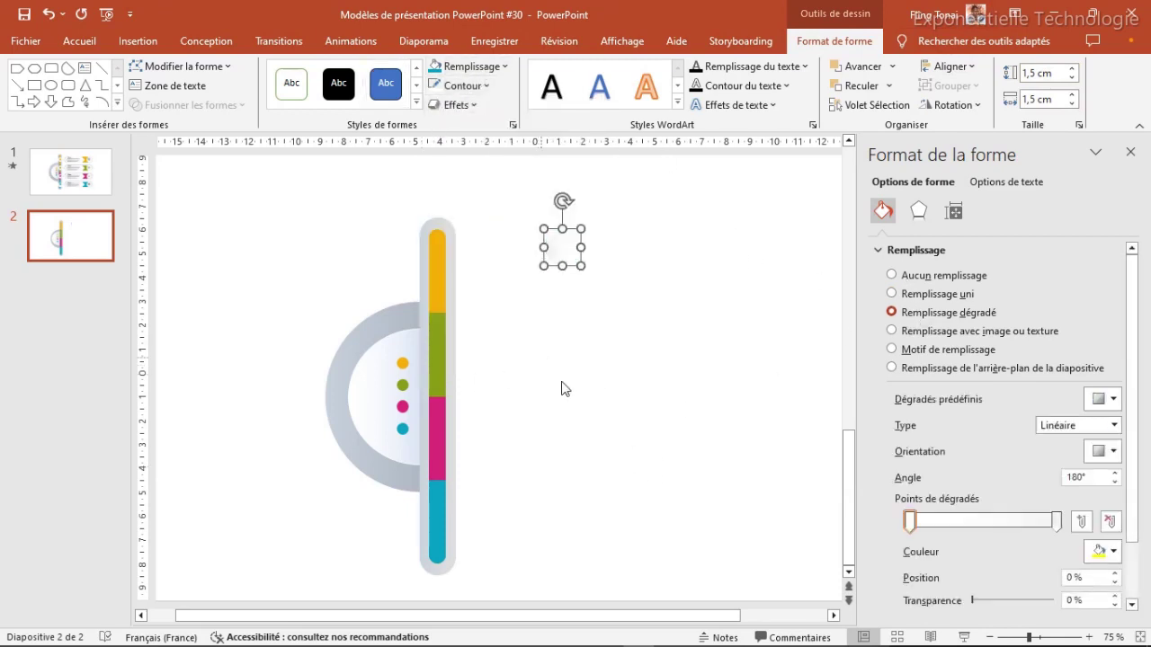
{"action": "mouse_move", "coordinate": [554, 250]}
{"action": "left_mouse_down"}
{"action": "mouse_move", "coordinate": [434, 254]}
{"action": "mouse_move", "coordinate": [439, 266]}
{"action": "left_mouse_up"}
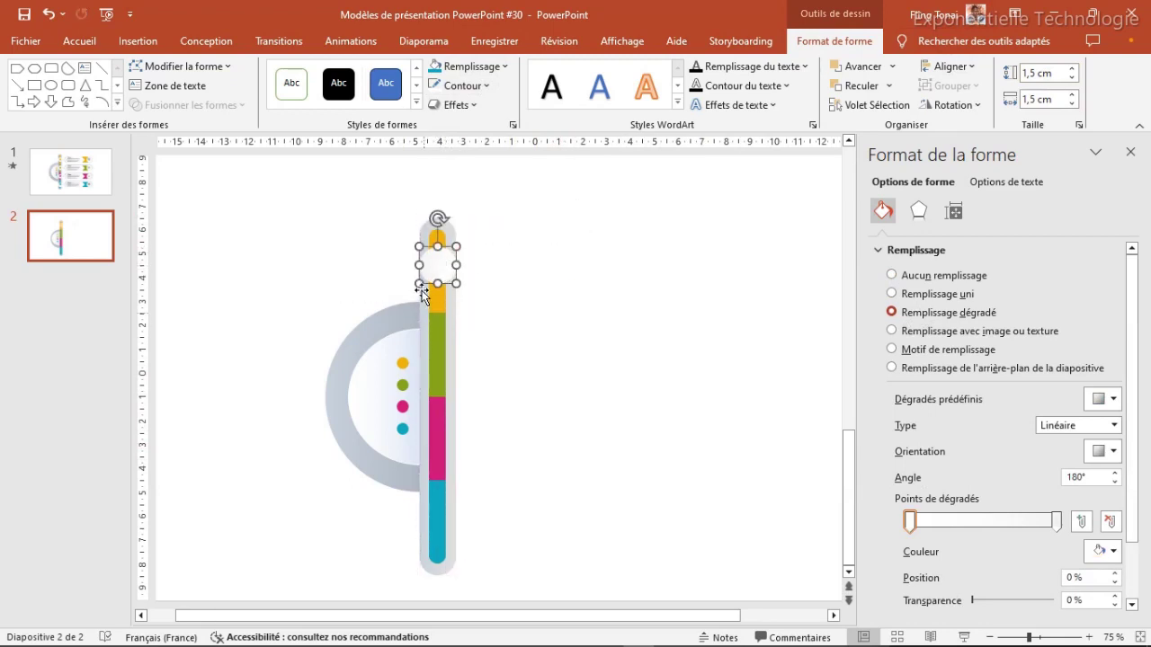
Duplicate the yellow dot, resize it to 0,8 × 0,8 cm, and centre it on the white circle
{"action": "left_click", "coordinate": [401, 361]}
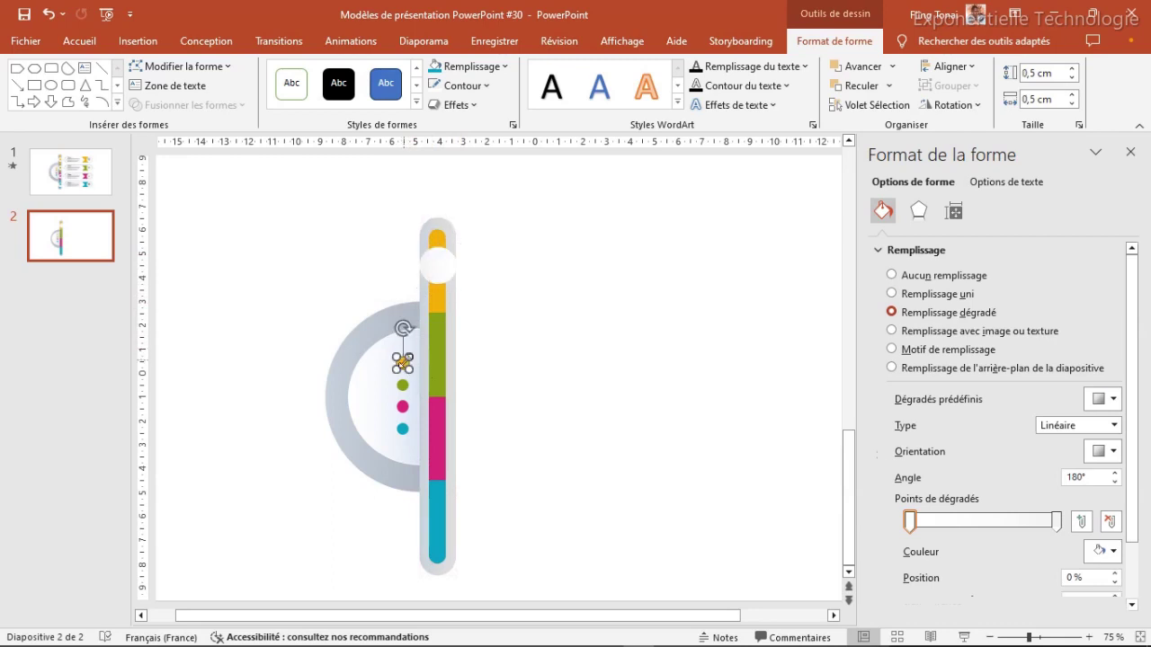
{"action": "key", "text": "ctrl+d"}
{"action": "left_click_drag", "start_coordinate": [414, 373], "coordinate": [439, 266]}
{"action": "left_click", "coordinate": [1034, 74]}
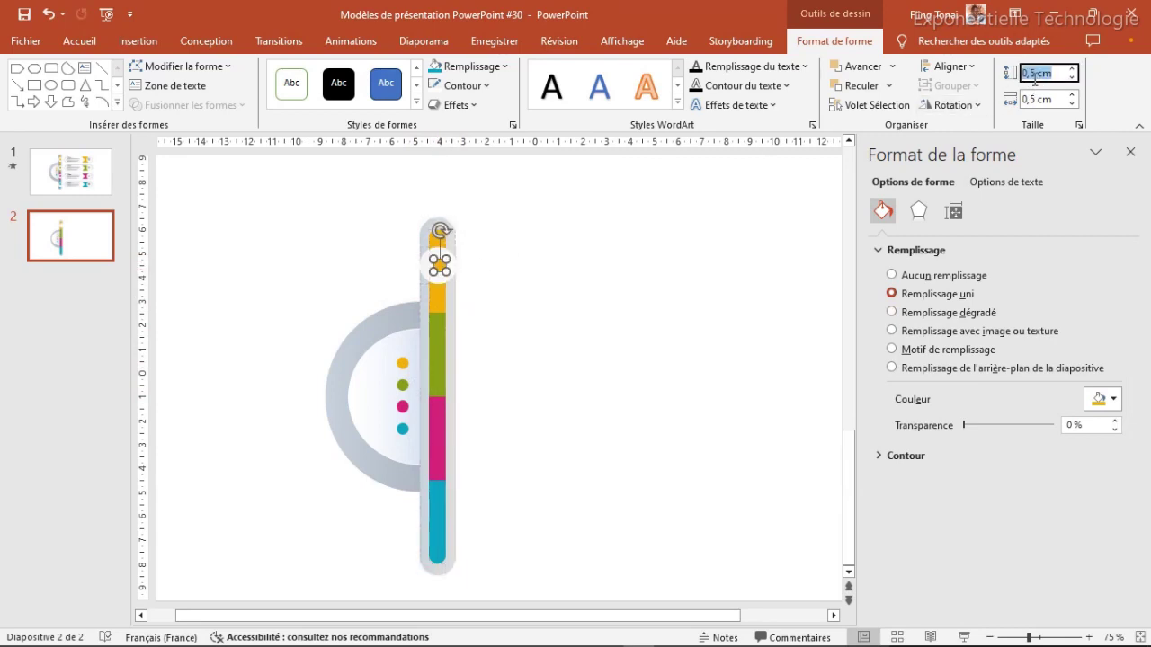
{"action": "type", "text": "0,8"}
{"action": "key", "text": "Tab"}
{"action": "type", "text": "0,"}
{"action": "key", "text": "Return"}
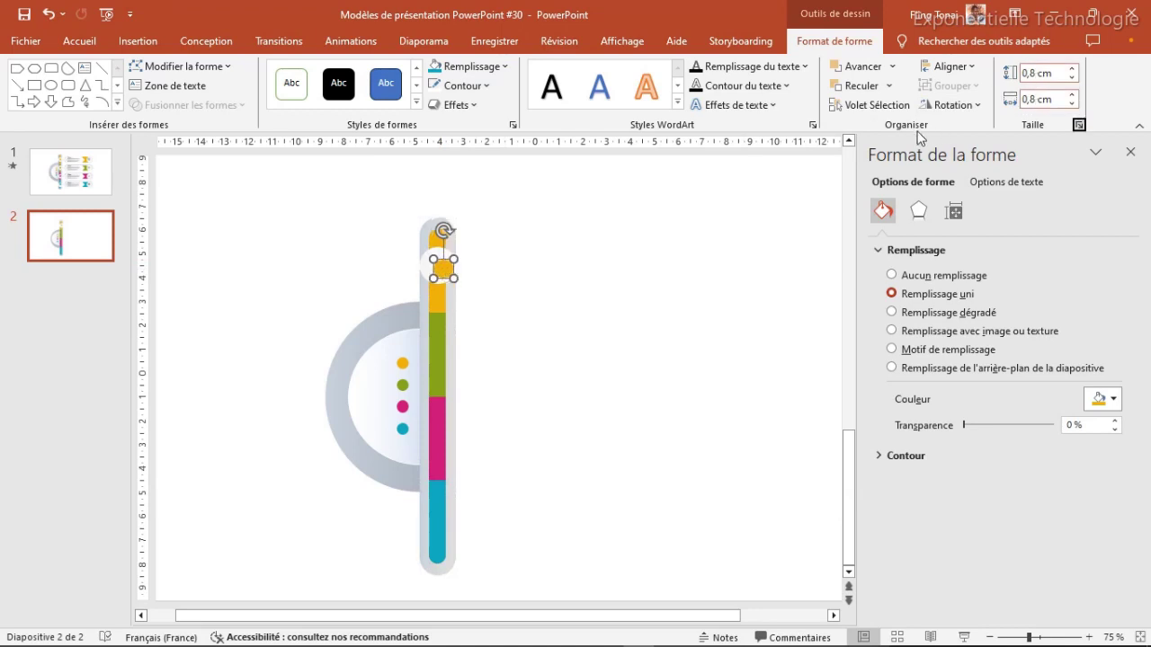
{"action": "left_click_drag", "start_coordinate": [442, 267], "coordinate": [439, 265]}
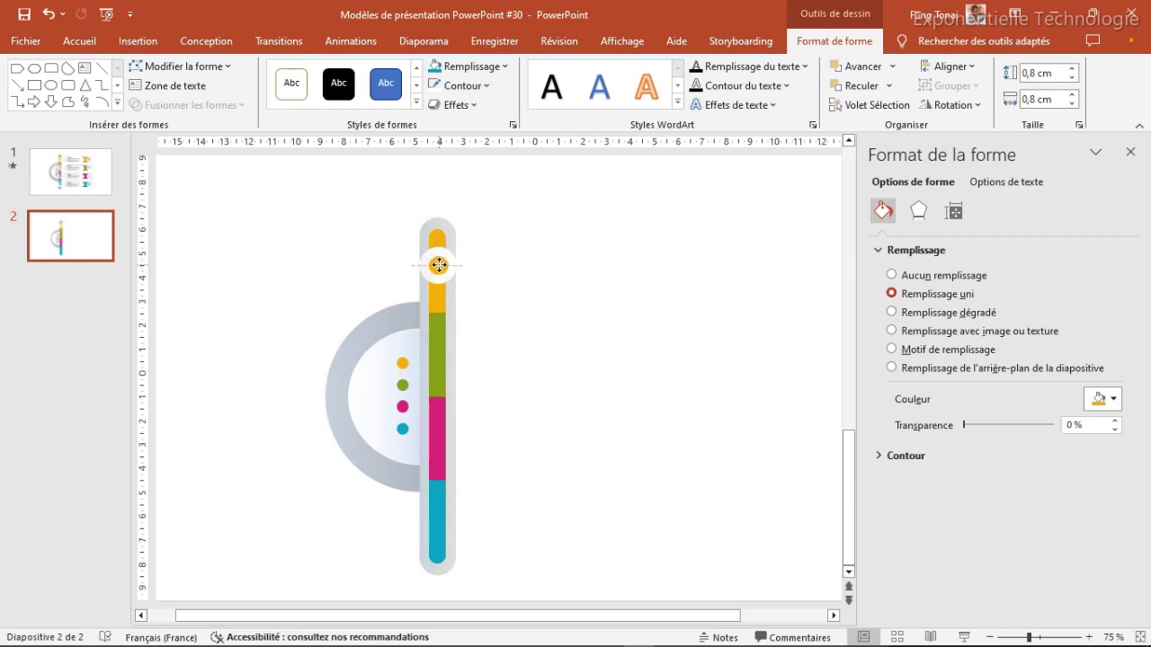
Group the yellow dot and white circle into one marker
{"action": "left_click", "coordinate": [446, 274], "text": "shift"}
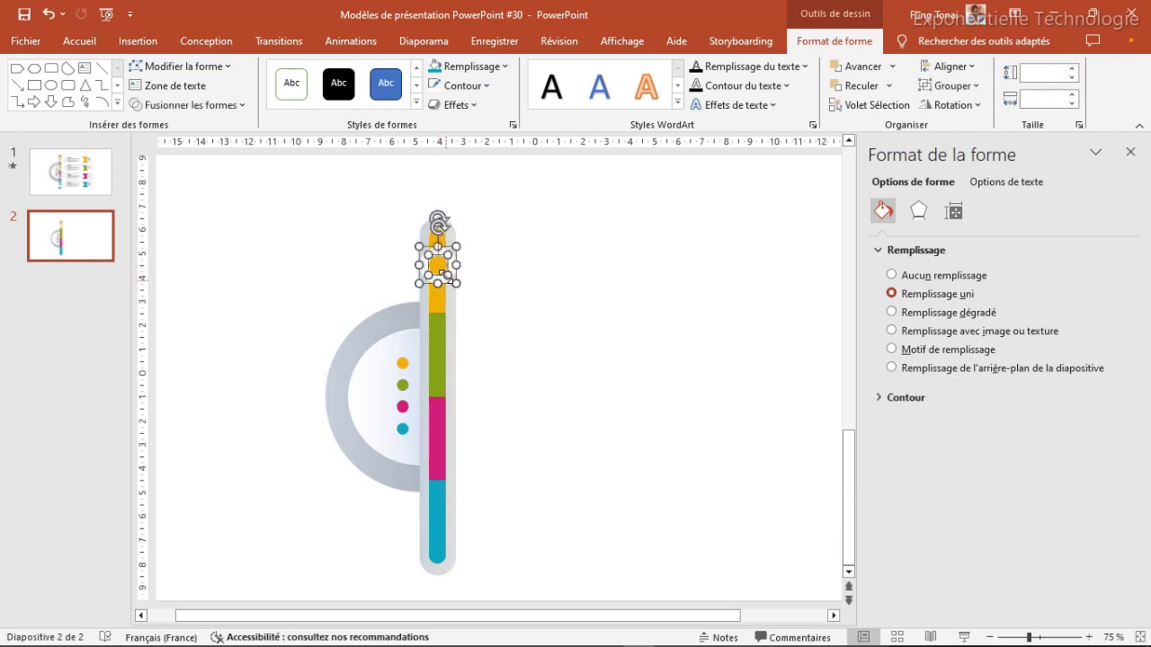
{"action": "left_click", "coordinate": [950, 86]}
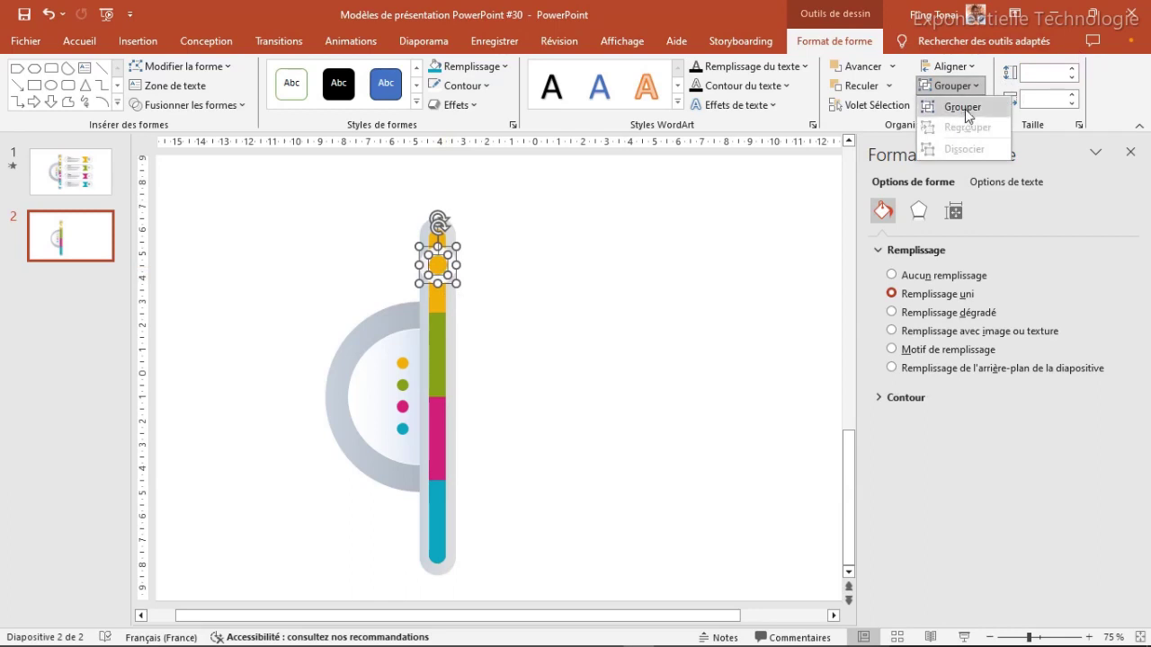
{"action": "left_click", "coordinate": [965, 109]}
Copy the marker down the bar onto the green, pink and teal sections
{"action": "mouse_move", "coordinate": [444, 266]}
{"action": "left_mouse_down"}
{"action": "mouse_move", "coordinate": [455, 276]}
{"action": "mouse_move", "coordinate": [444, 353]}
{"action": "left_mouse_up"}
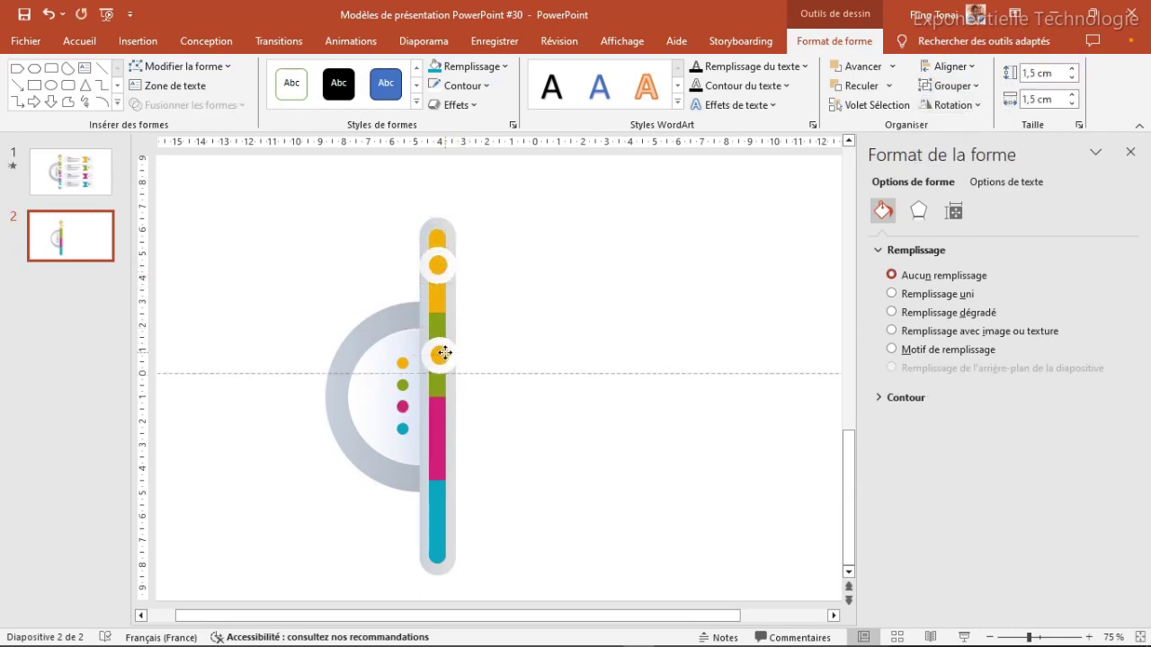
{"action": "left_click_drag", "start_coordinate": [444, 354], "coordinate": [444, 352]}
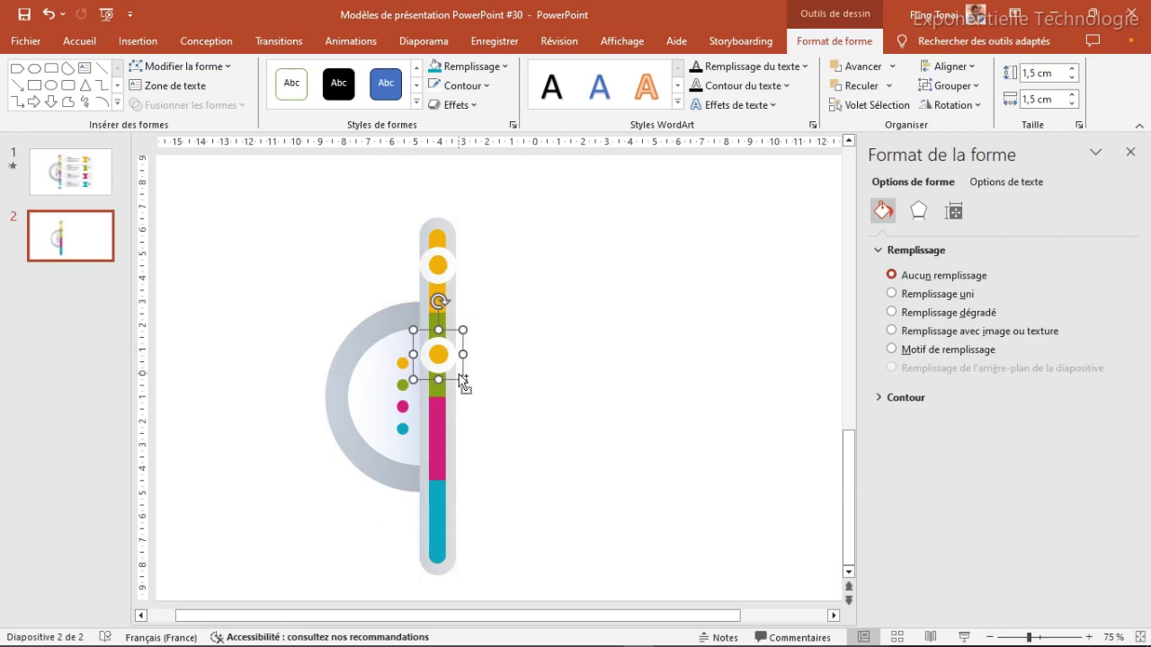
{"action": "key", "text": "ctrl+d"}
{"action": "key", "text": "ctrl+d"}
{"action": "left_click_drag", "start_coordinate": [438, 440], "coordinate": [438, 438]}
{"action": "mouse_move", "coordinate": [439, 534]}
{"action": "left_mouse_down"}
{"action": "mouse_move", "coordinate": [440, 510]}
{"action": "mouse_move", "coordinate": [439, 522]}
{"action": "left_mouse_up"}
Recolour the lower markers' inner dots pink, teal and green to match their sections
{"action": "left_click", "coordinate": [519, 368]}
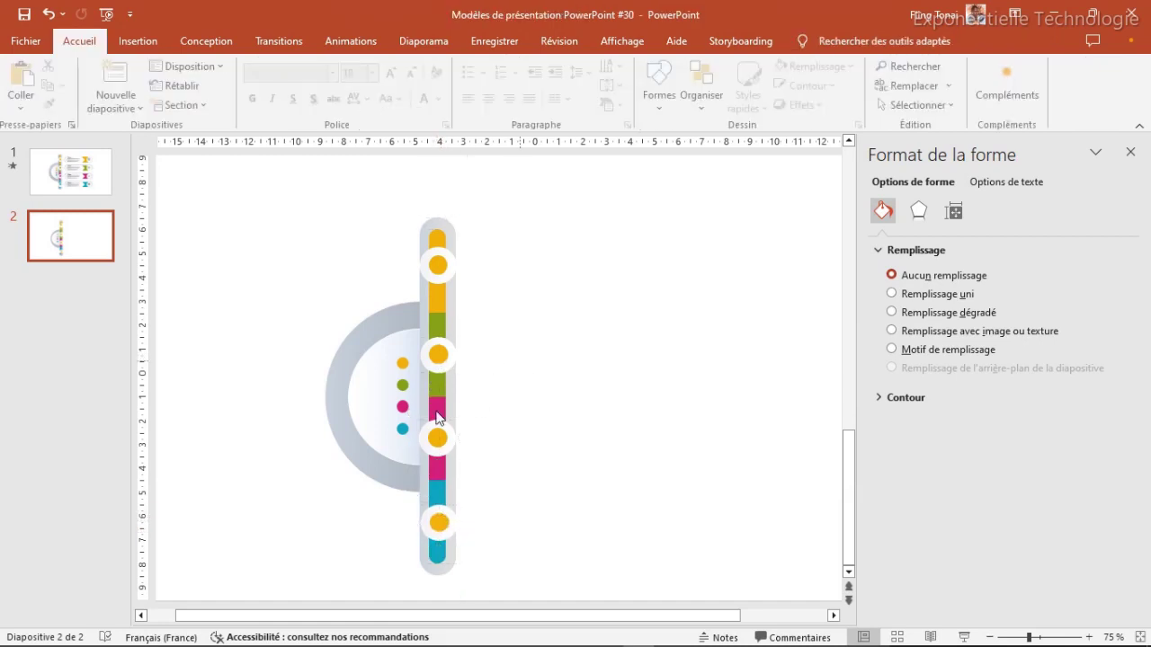
{"action": "left_click", "coordinate": [439, 439]}
{"action": "left_click", "coordinate": [440, 438]}
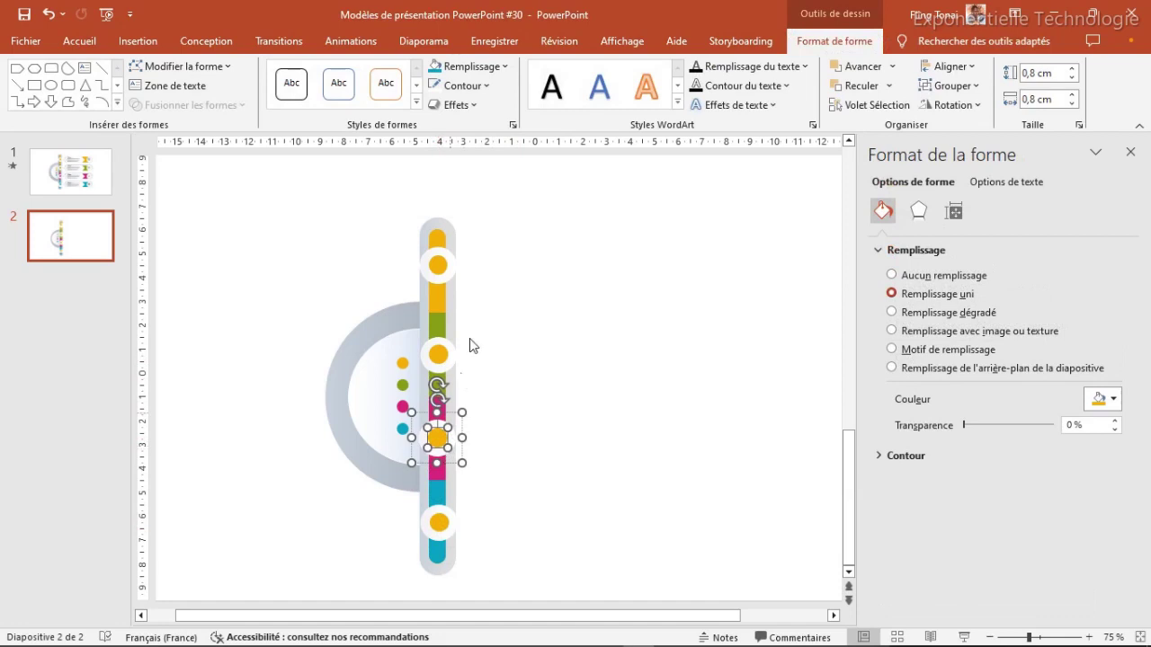
{"action": "left_click", "coordinate": [501, 68]}
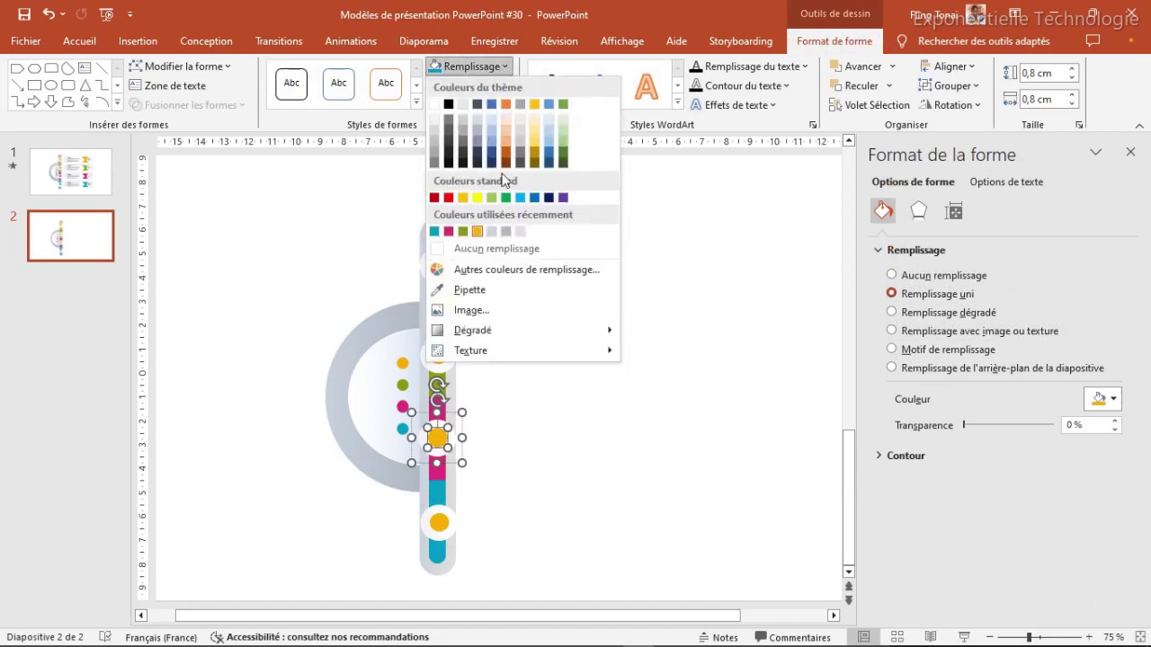
{"action": "left_click", "coordinate": [449, 232]}
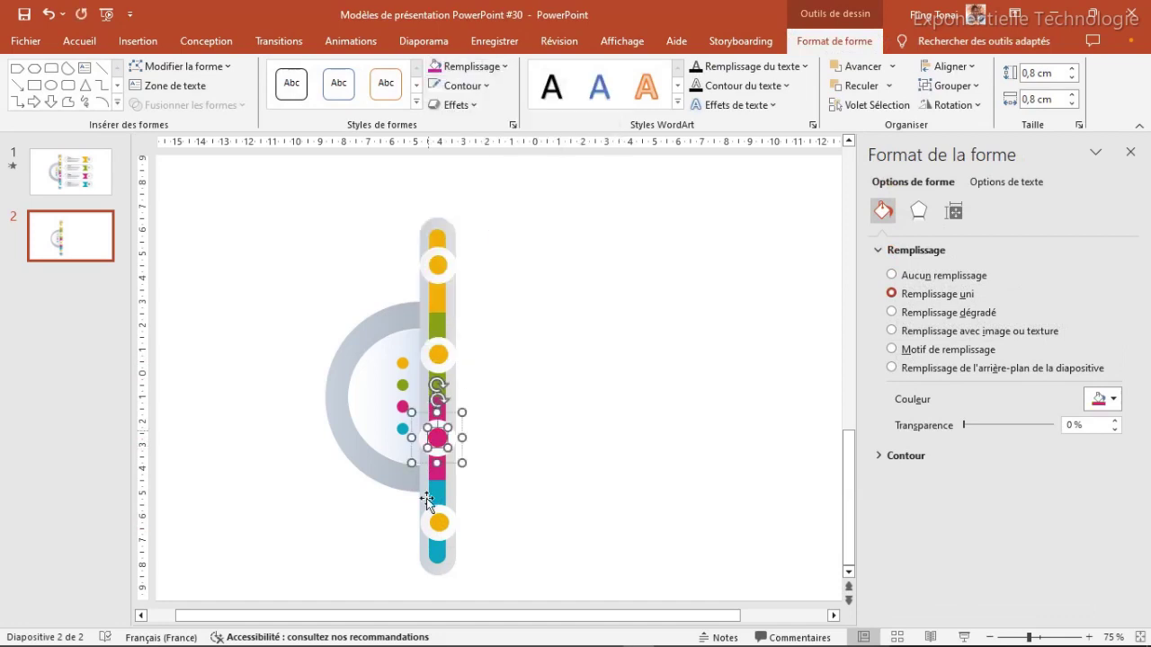
{"action": "left_click", "coordinate": [439, 523]}
{"action": "left_click", "coordinate": [438, 523]}
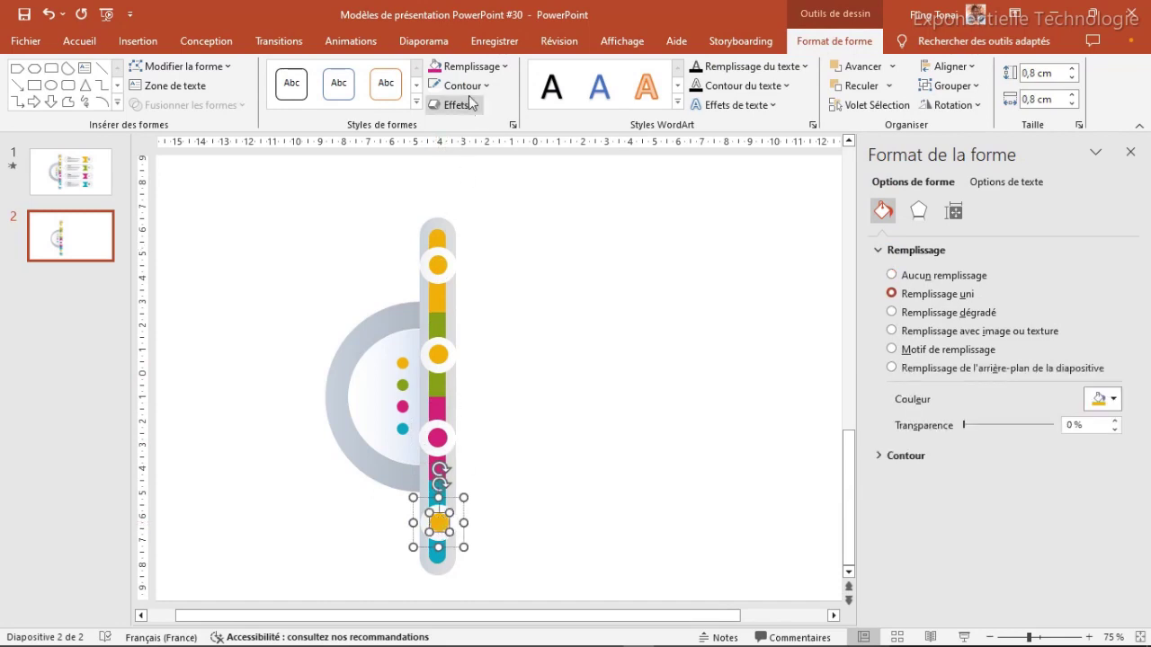
{"action": "left_click", "coordinate": [502, 67]}
{"action": "left_click", "coordinate": [449, 232]}
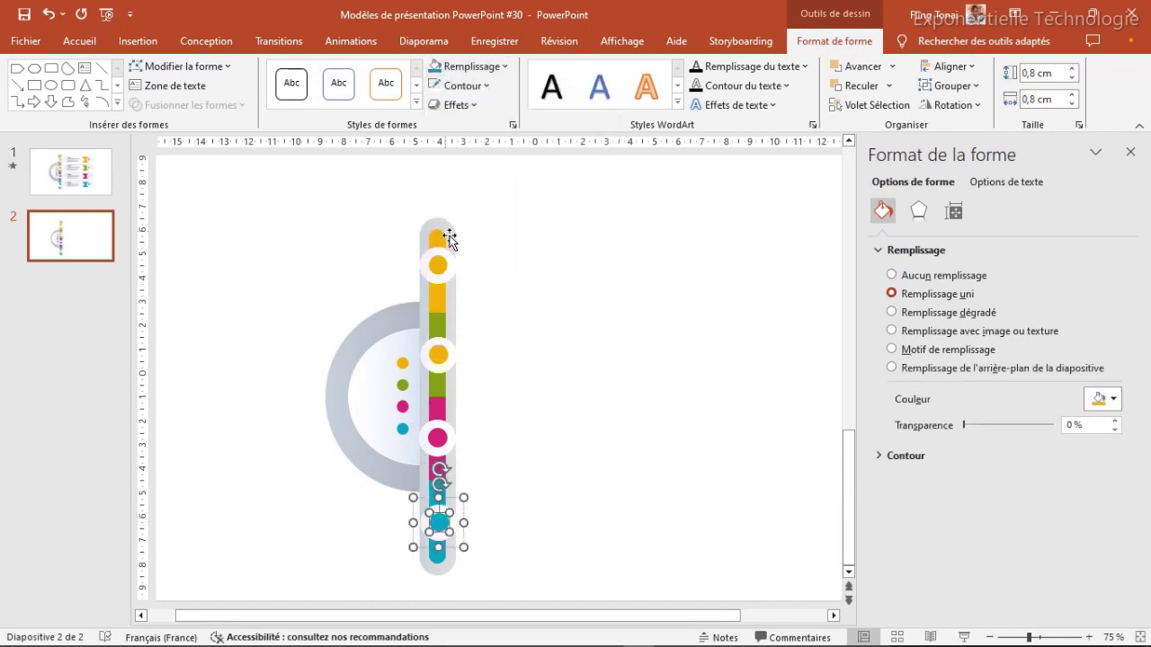
{"action": "left_click", "coordinate": [438, 356]}
{"action": "left_click", "coordinate": [439, 356]}
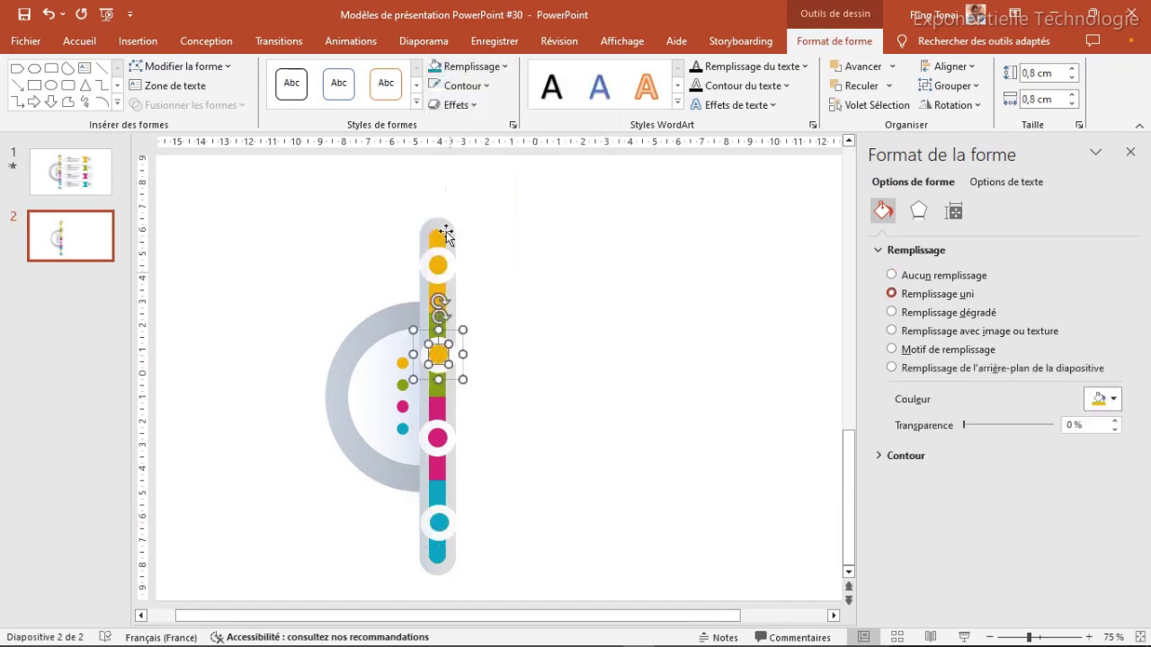
{"action": "left_click", "coordinate": [502, 67]}
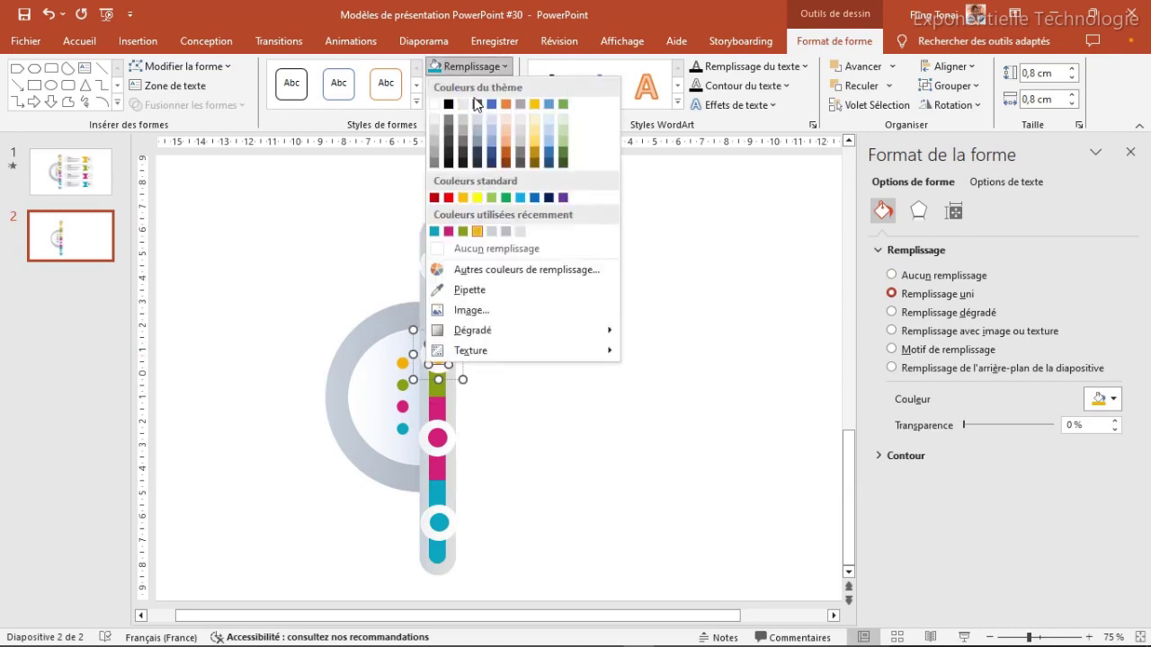
{"action": "left_click", "coordinate": [465, 232]}
{"action": "left_click", "coordinate": [514, 356]}
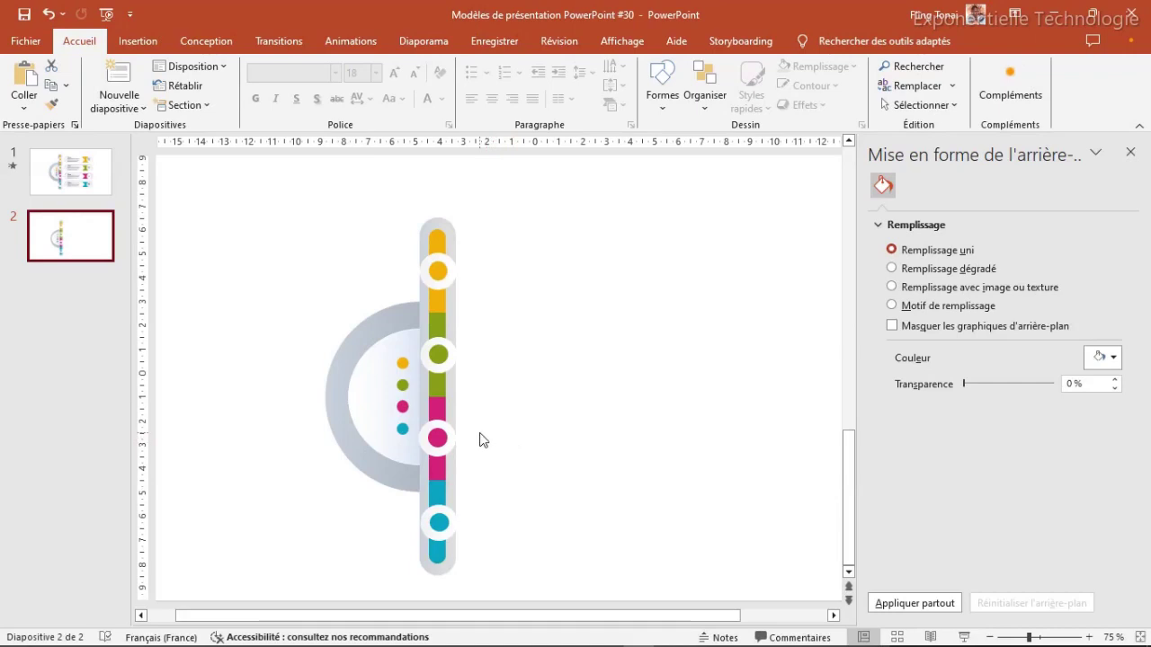
Insert a rounded rectangle sized 3 cm high by 12 cm wide
{"action": "left_click", "coordinate": [140, 42]}
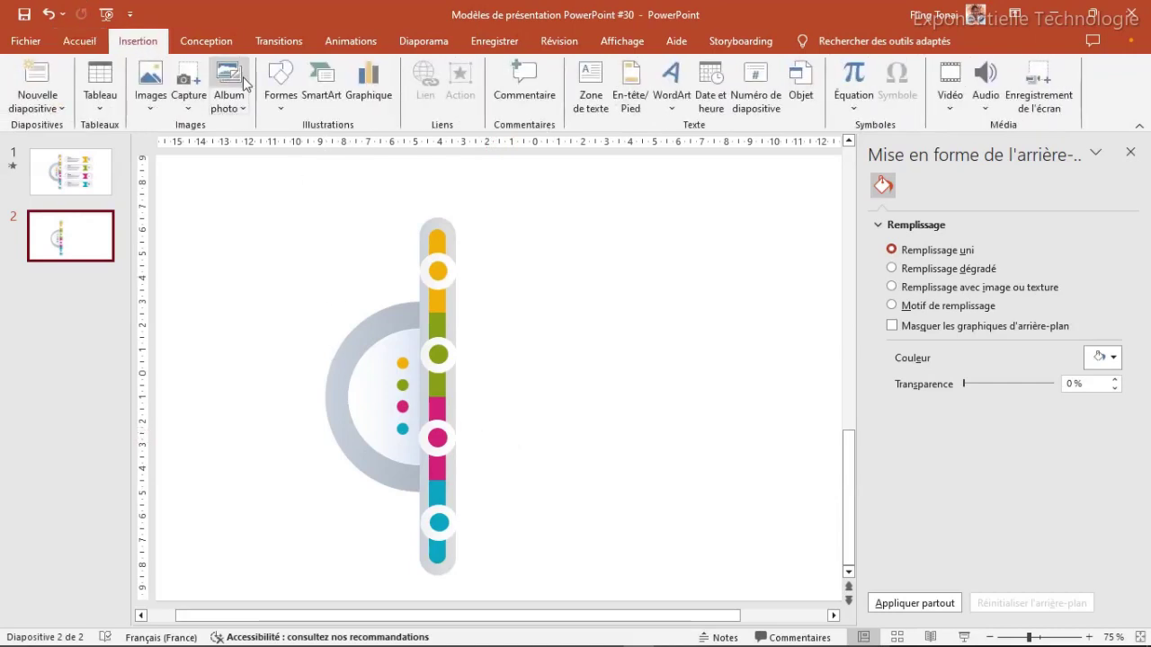
{"action": "left_click", "coordinate": [284, 109]}
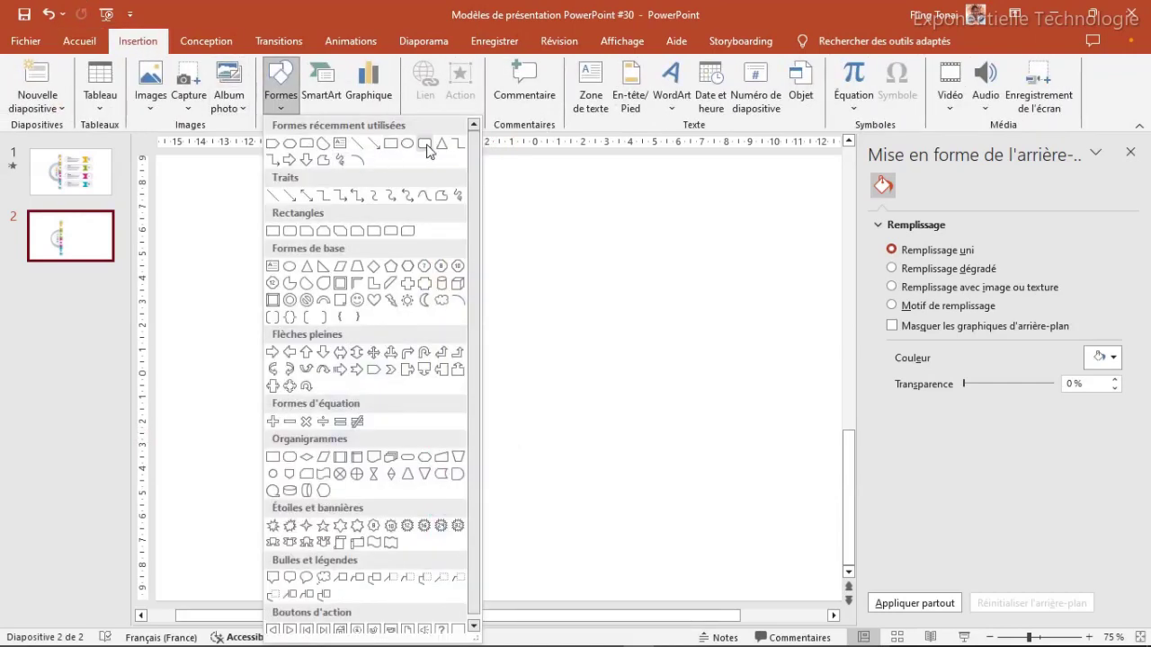
{"action": "left_click", "coordinate": [421, 147]}
{"action": "left_click_drag", "start_coordinate": [515, 216], "coordinate": [518, 221]}
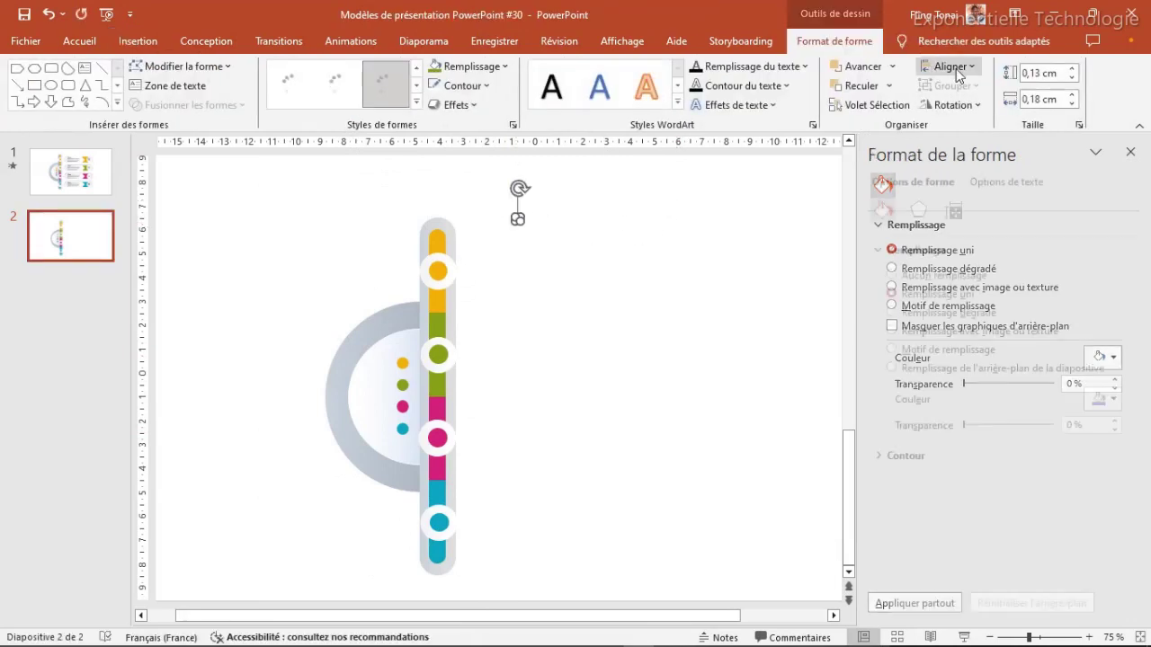
{"action": "left_click", "coordinate": [1033, 73]}
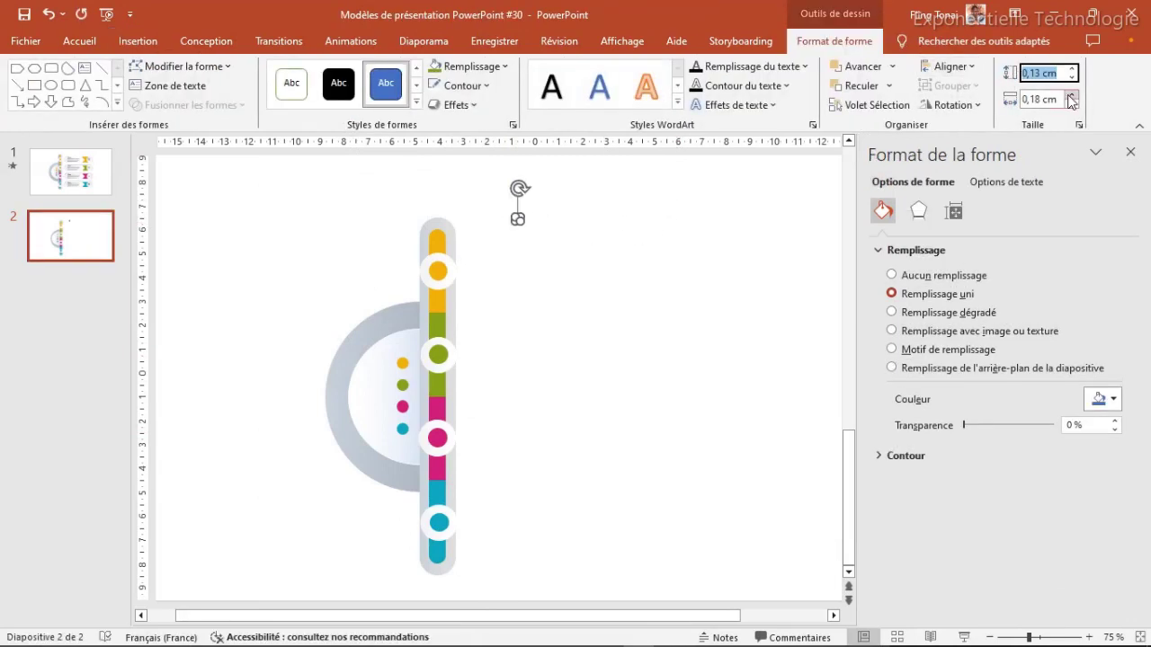
{"action": "type", "text": "3"}
{"action": "key", "text": "Tab"}
{"action": "type", "text": "12"}
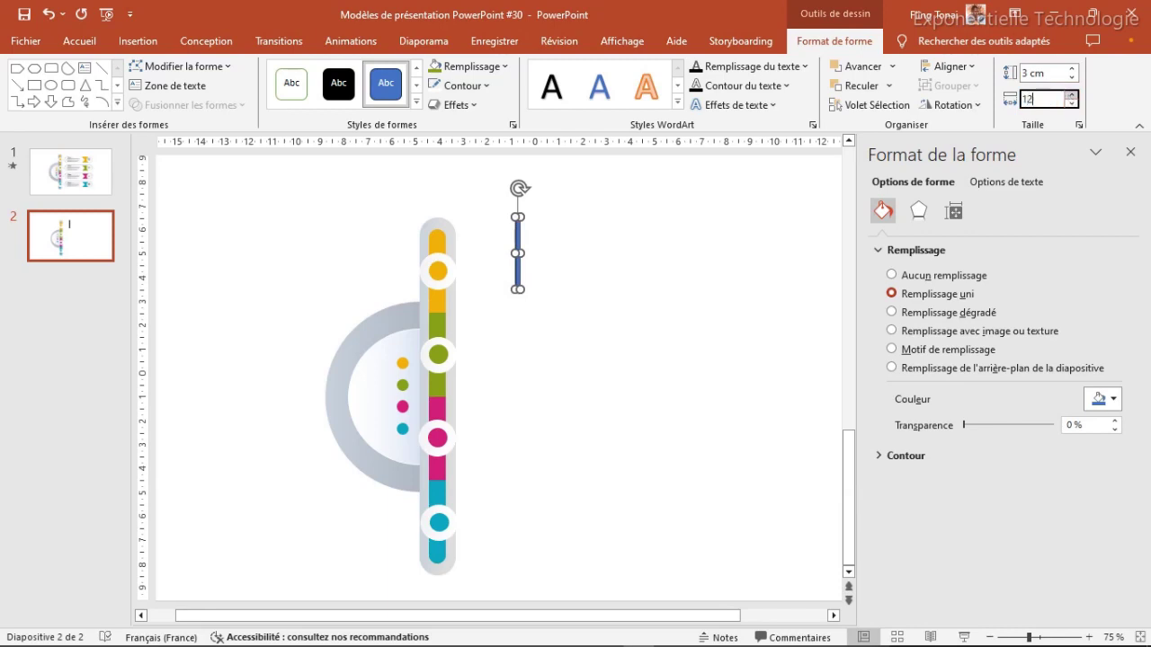
{"action": "key", "text": "Return"}
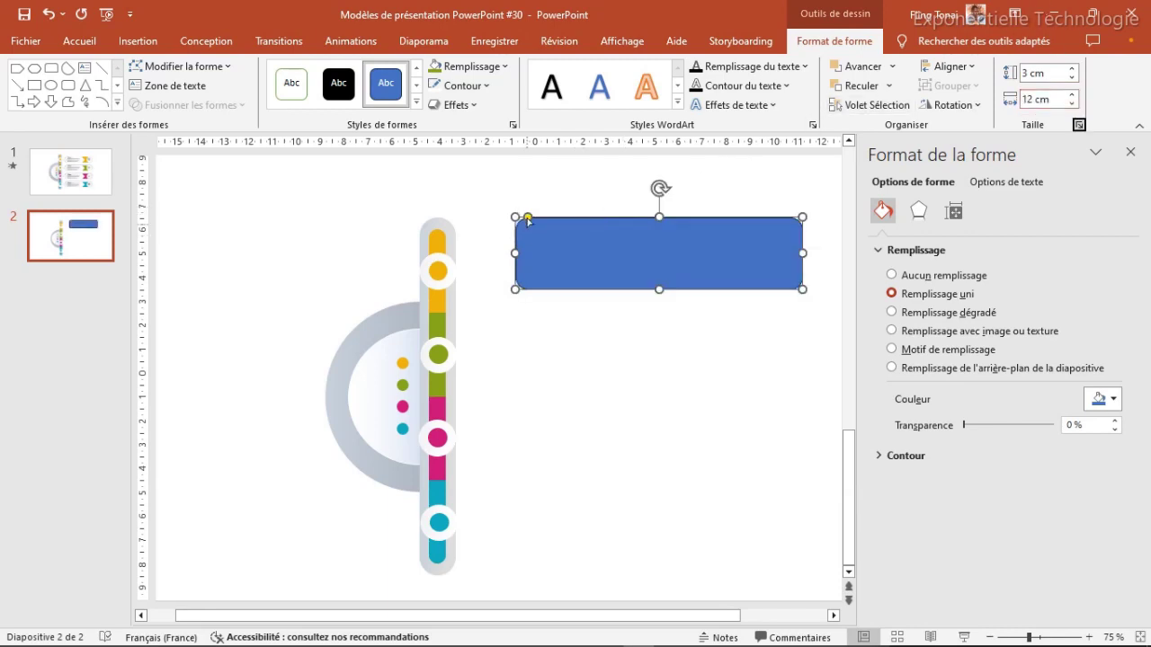
Round the corners into a pill with a white outline and a grey two-stop gradient fill
{"action": "left_click_drag", "start_coordinate": [527, 218], "coordinate": [598, 248]}
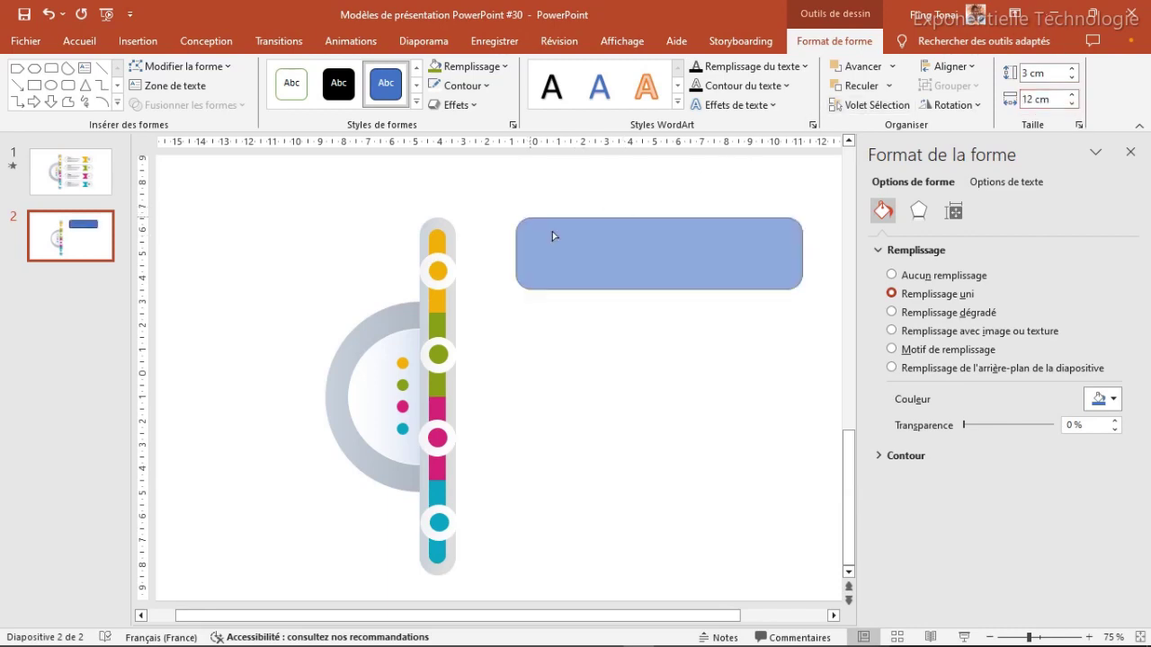
{"action": "left_click", "coordinate": [467, 85]}
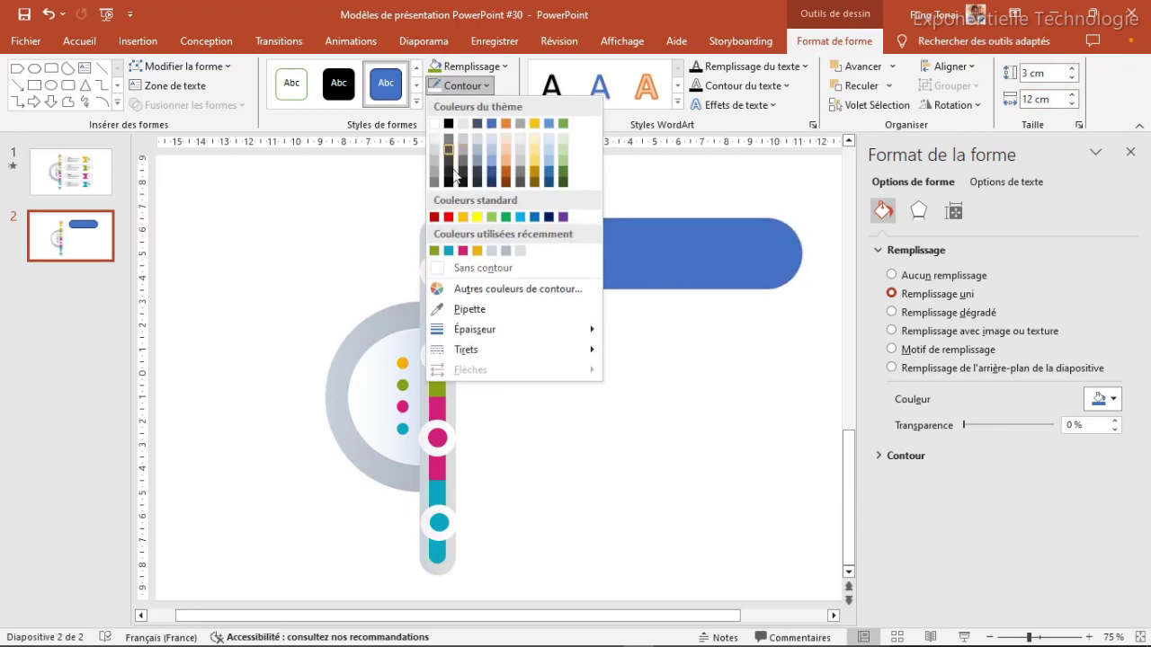
{"action": "left_click", "coordinate": [438, 126]}
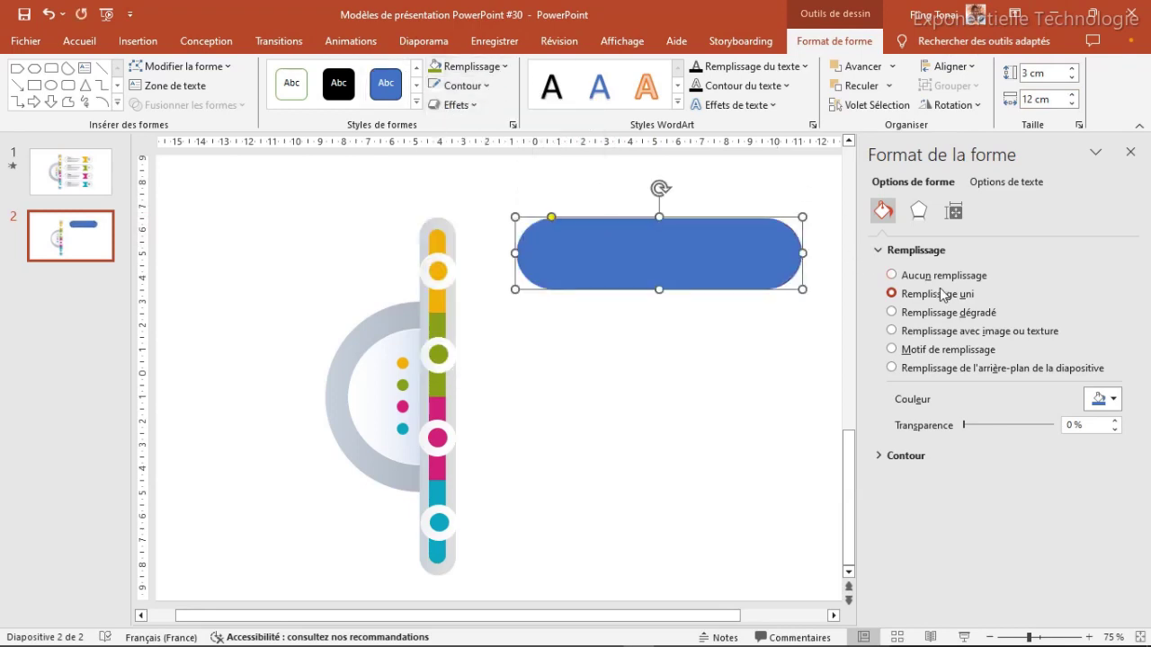
{"action": "left_click", "coordinate": [892, 312]}
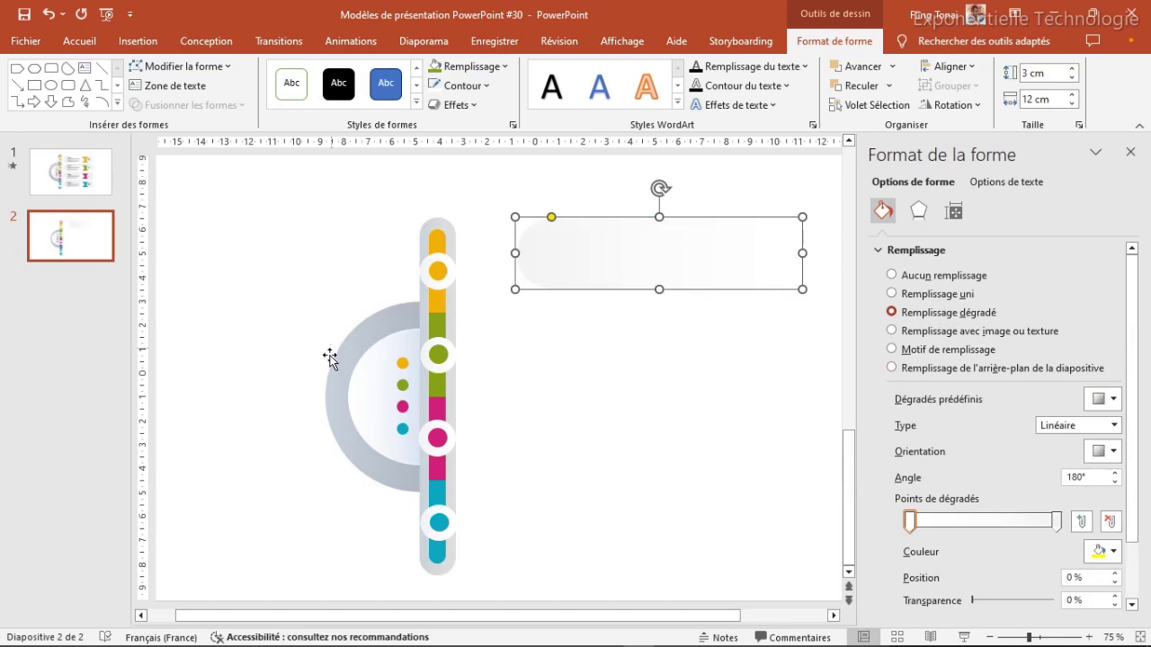
{"action": "left_click", "coordinate": [1057, 521]}
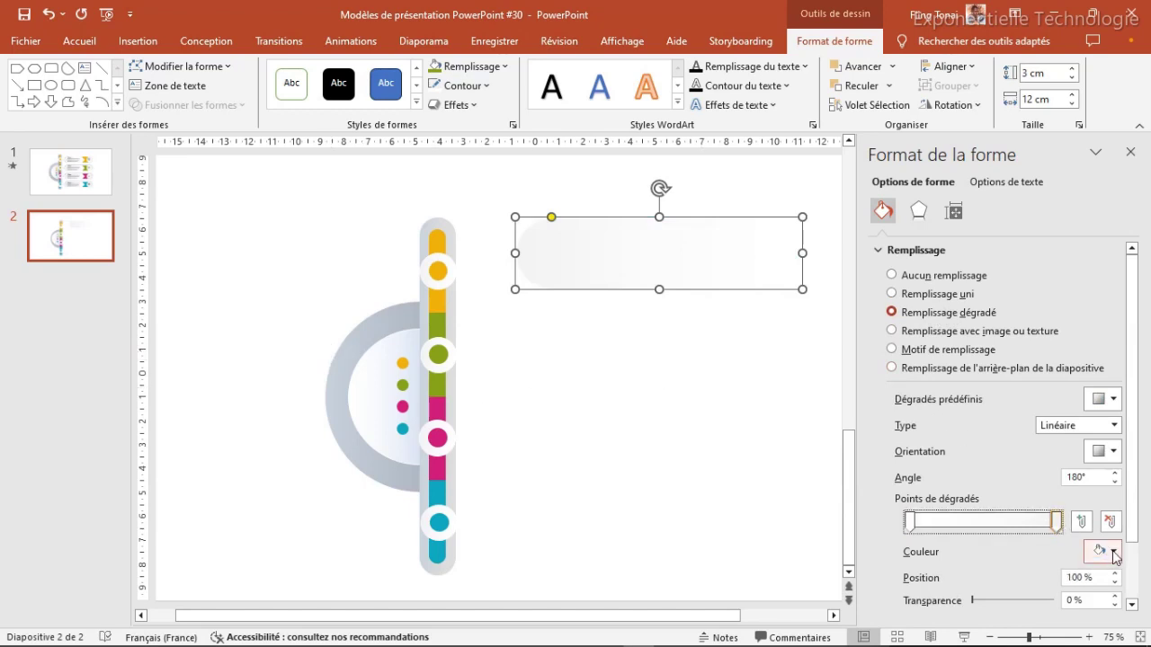
{"action": "left_click", "coordinate": [1105, 552]}
{"action": "left_click", "coordinate": [1076, 498]}
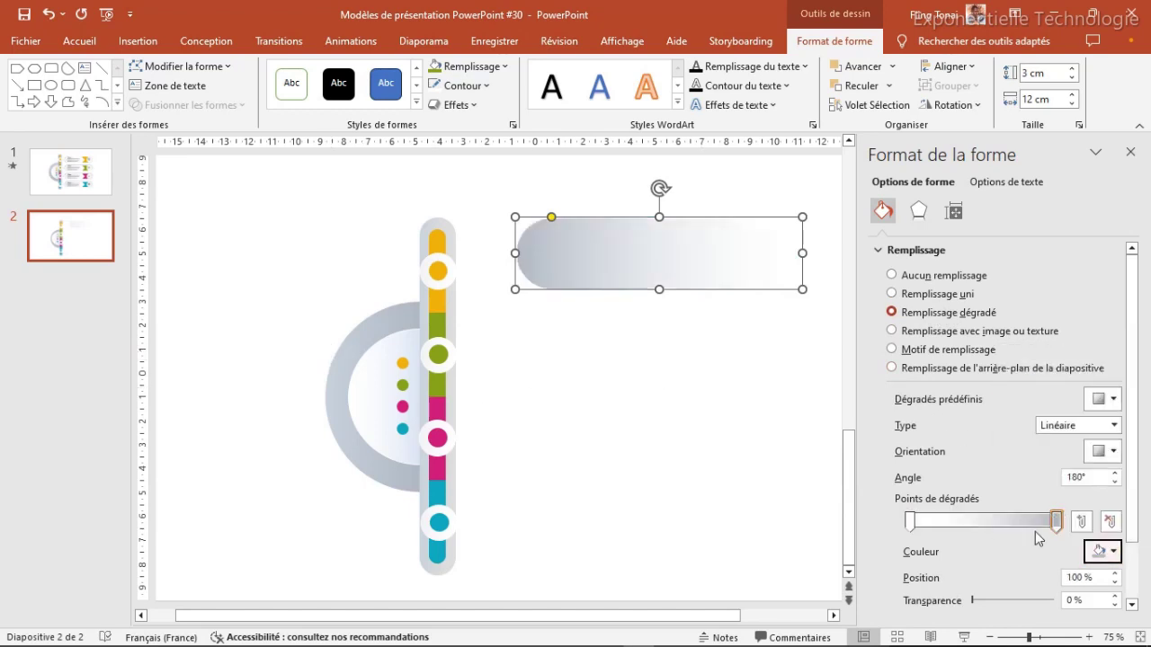
{"action": "left_click", "coordinate": [911, 522]}
{"action": "left_click", "coordinate": [1101, 551]}
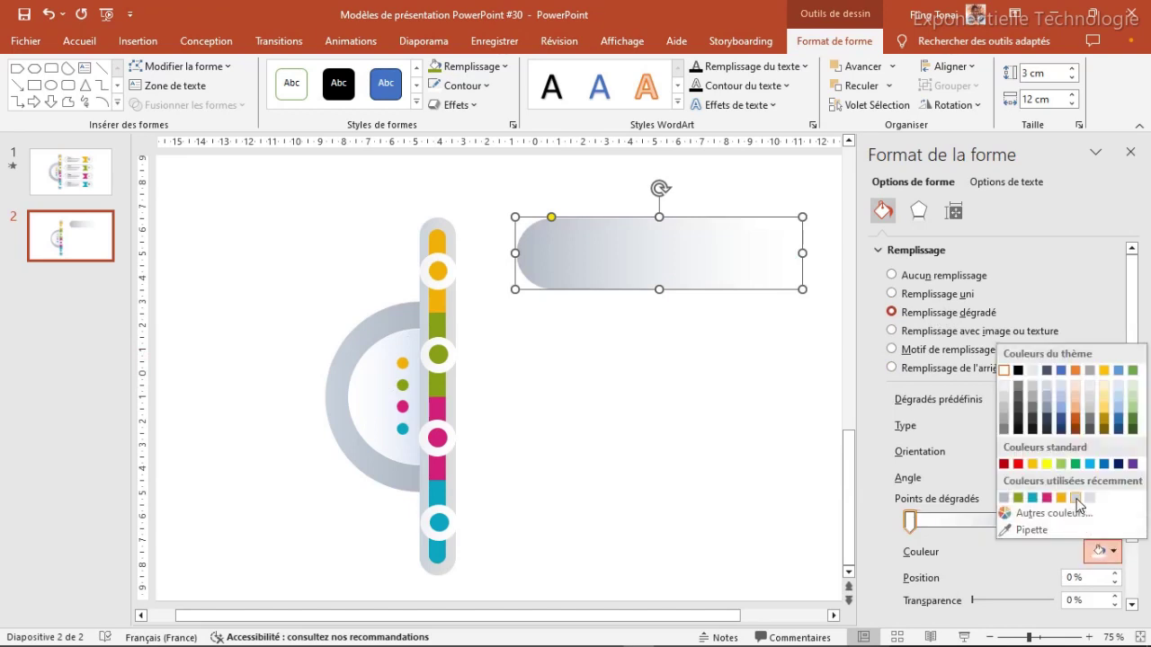
{"action": "left_click", "coordinate": [1075, 498]}
{"action": "left_click", "coordinate": [728, 414]}
{"action": "left_click", "coordinate": [627, 271]}
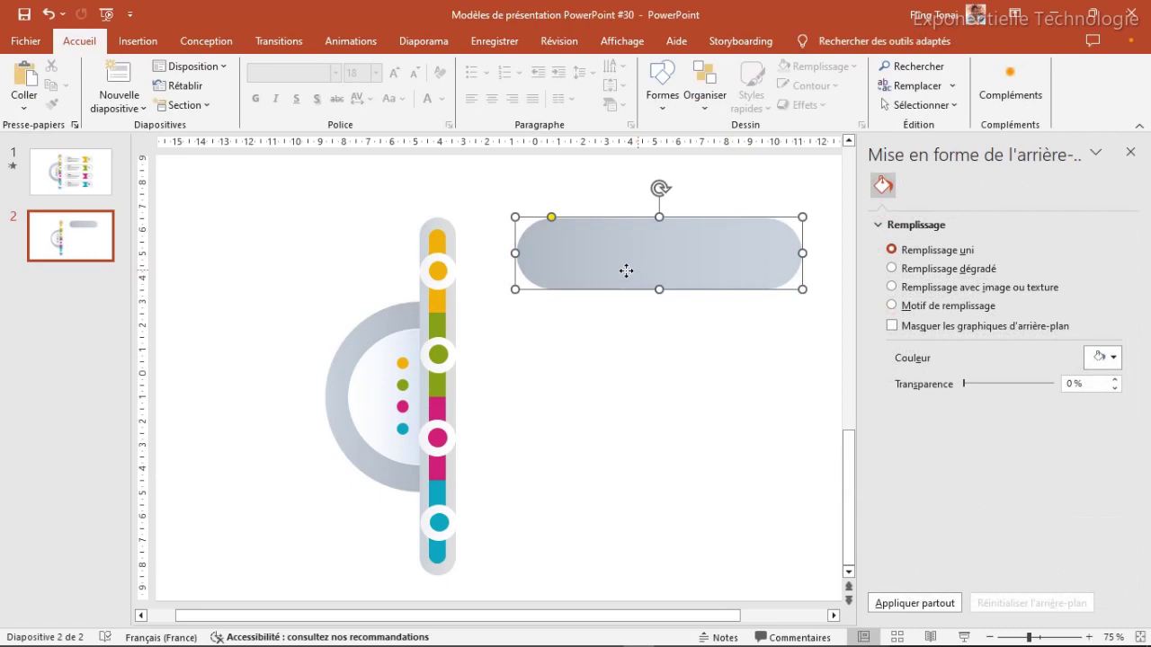
Duplicate the pill, resize the copy to 2,5 × 11 cm, and centre it inside the original
{"action": "key", "text": "ctrl+d"}
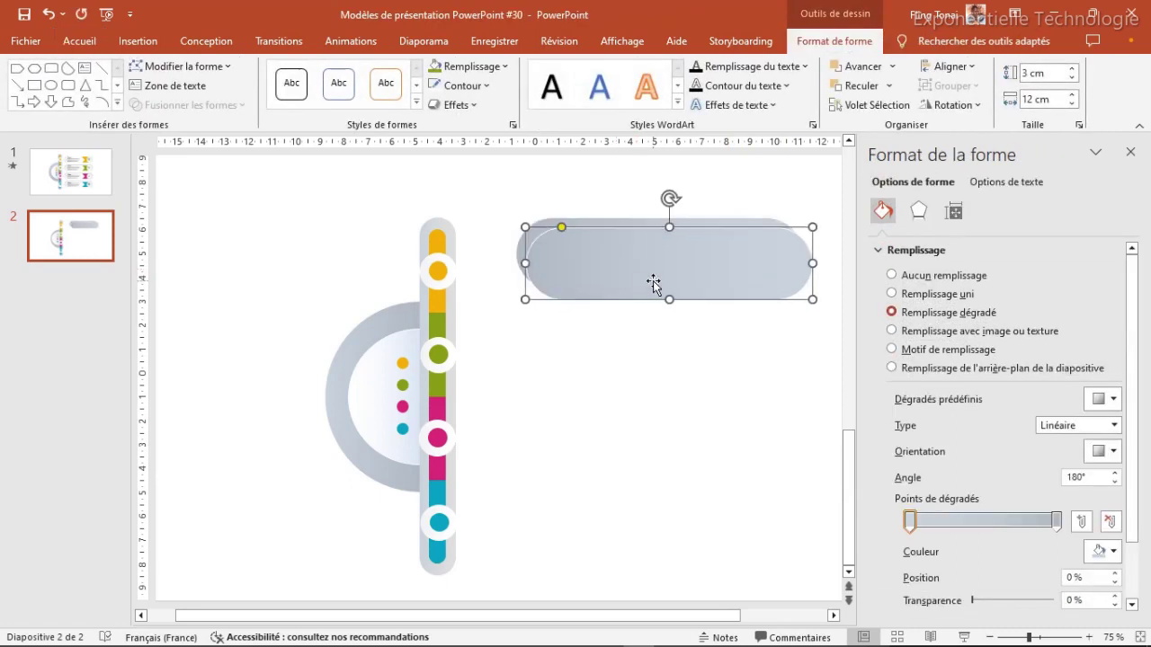
{"action": "triple_click", "coordinate": [1028, 74]}
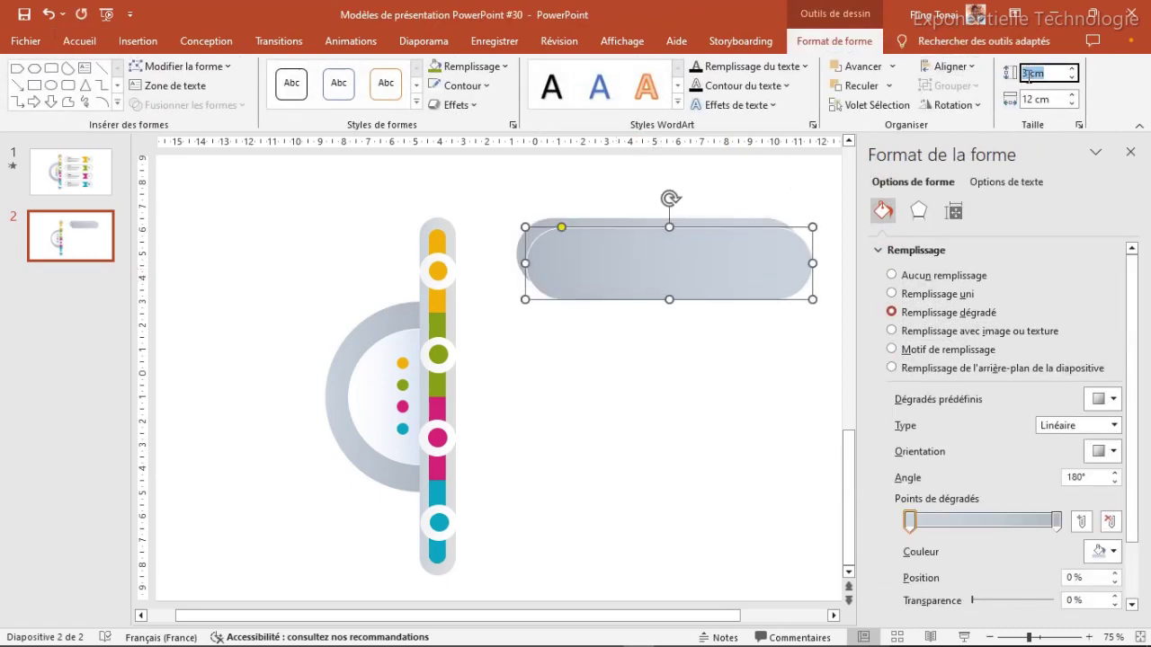
{"action": "type", "text": "2,5"}
{"action": "key", "text": "Tab"}
{"action": "type", "text": "11"}
{"action": "key", "text": "Return"}
{"action": "left_click_drag", "start_coordinate": [666, 268], "coordinate": [669, 265]}
{"action": "left_click", "coordinate": [719, 313]}
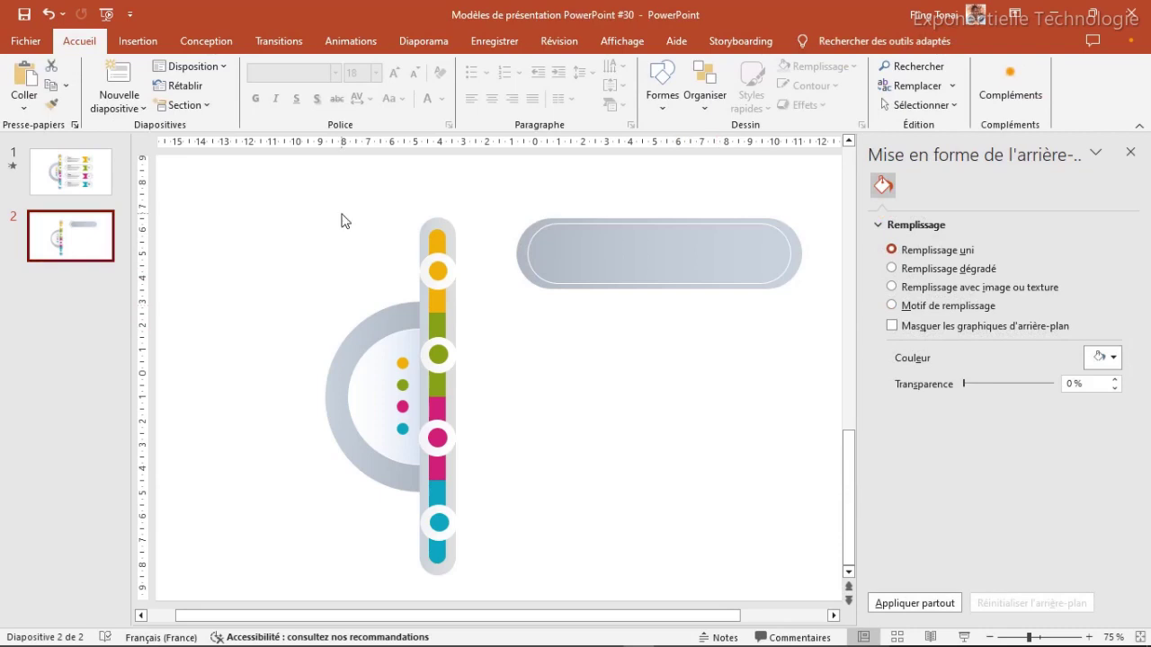
Fill the inner pill with solid yellow-orange
{"action": "left_click", "coordinate": [582, 256]}
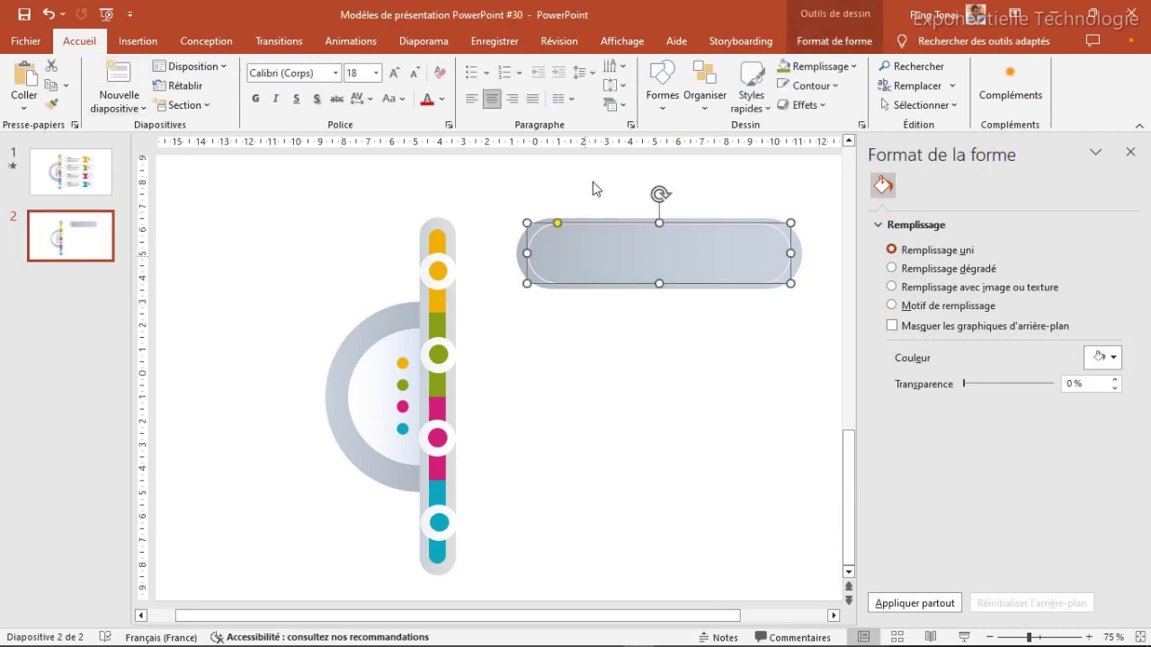
{"action": "left_click", "coordinate": [818, 65]}
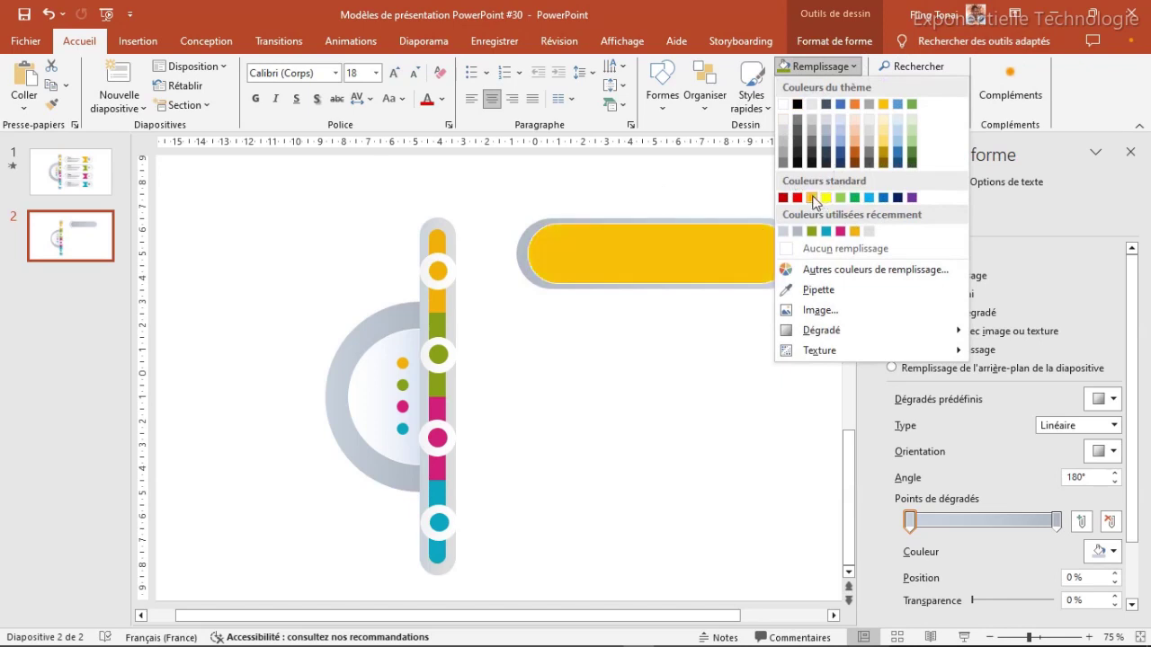
{"action": "left_click", "coordinate": [853, 232]}
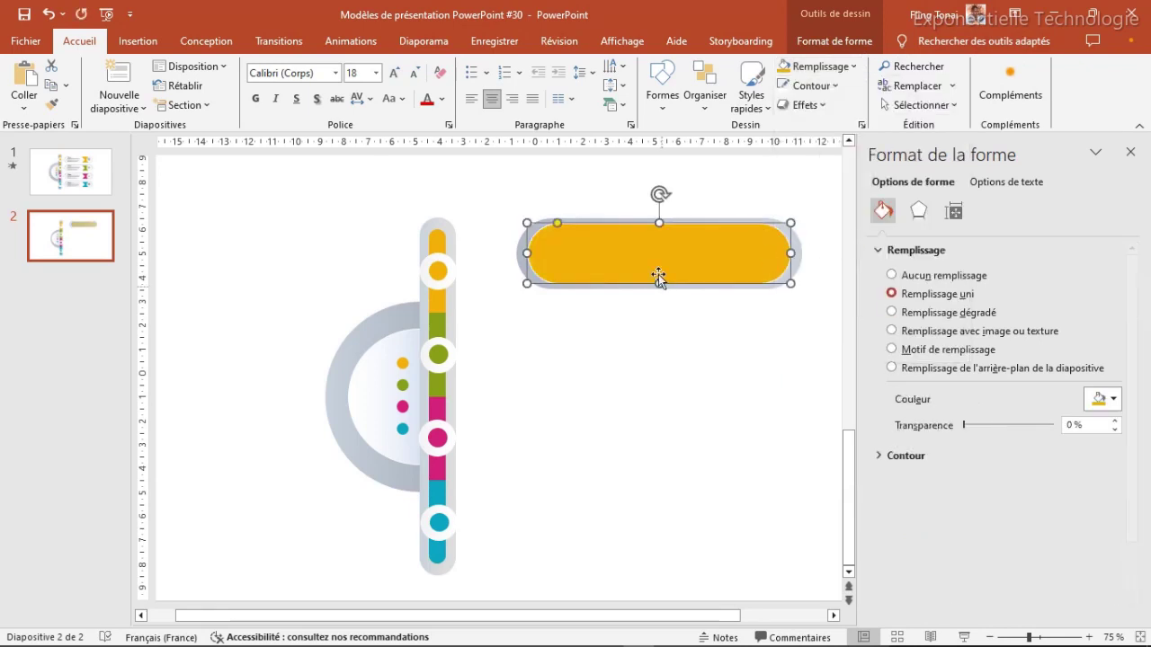
{"action": "left_click", "coordinate": [602, 332]}
Insert a 2,5 × 6 cm blue rectangle and round it into a pill over the bar
{"action": "left_click", "coordinate": [138, 40]}
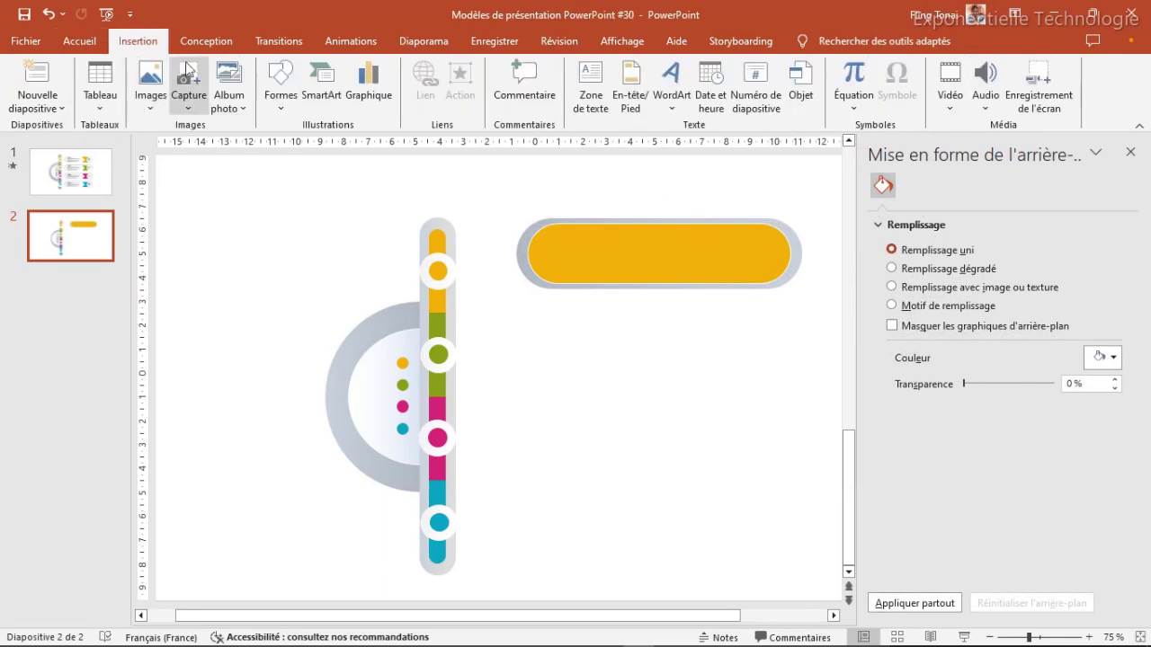
{"action": "left_click", "coordinate": [282, 91]}
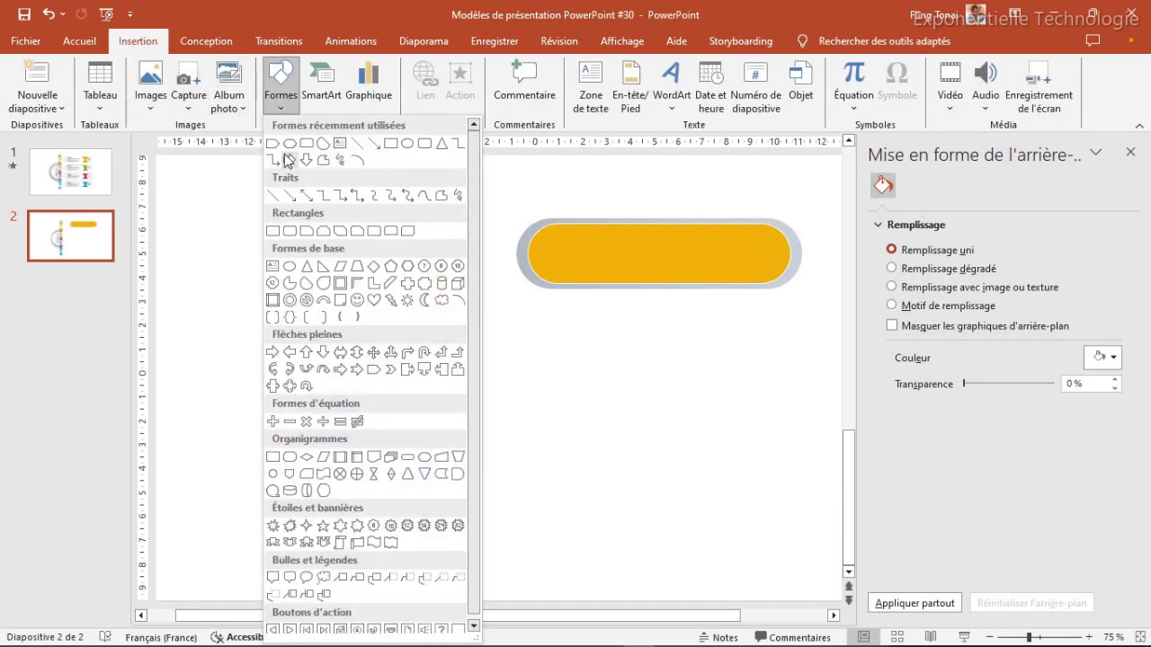
{"action": "left_click", "coordinate": [423, 144]}
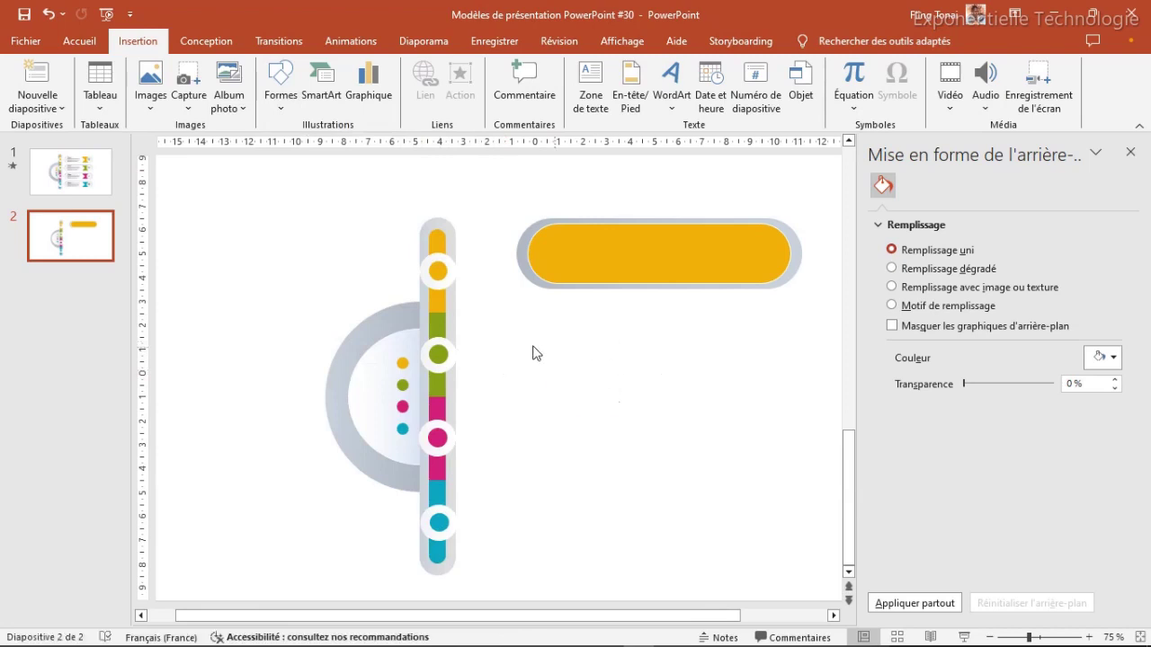
{"action": "left_click", "coordinate": [554, 345]}
{"action": "left_click", "coordinate": [1032, 74]}
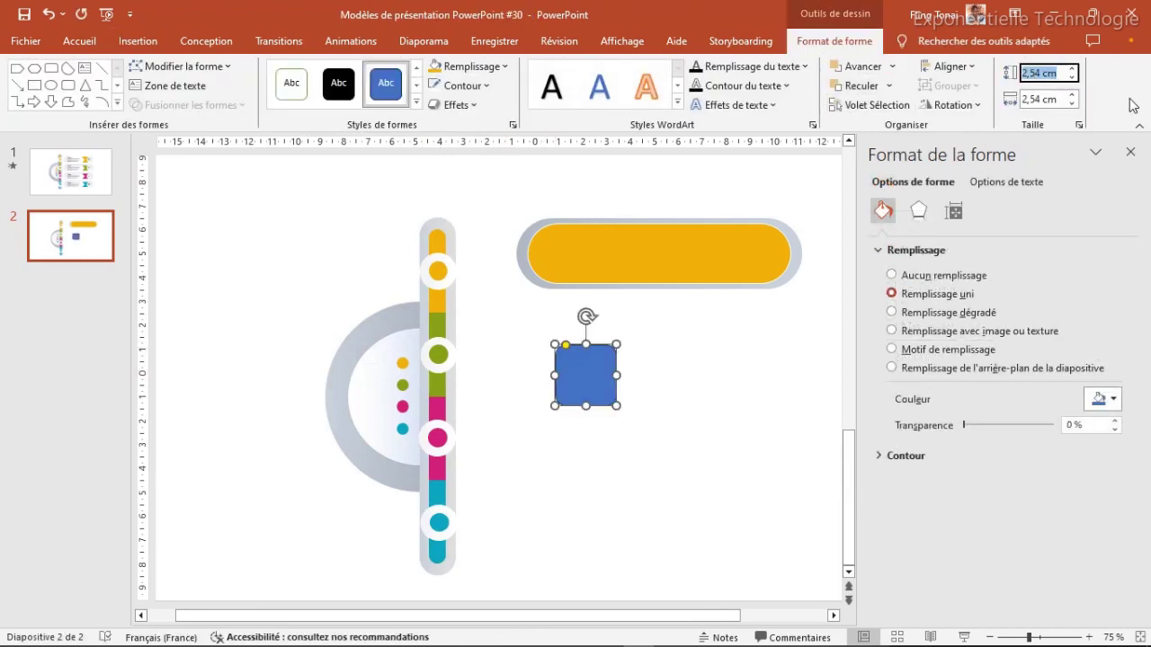
{"action": "type", "text": "2,5"}
{"action": "key", "text": "Tab"}
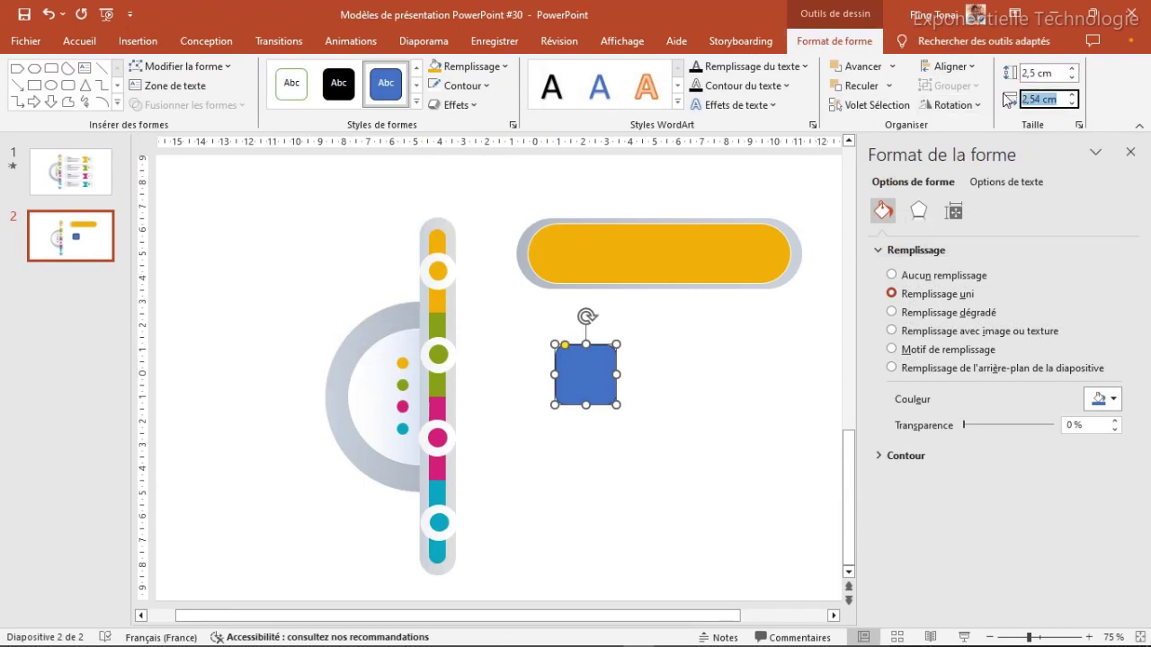
{"action": "type", "text": "6"}
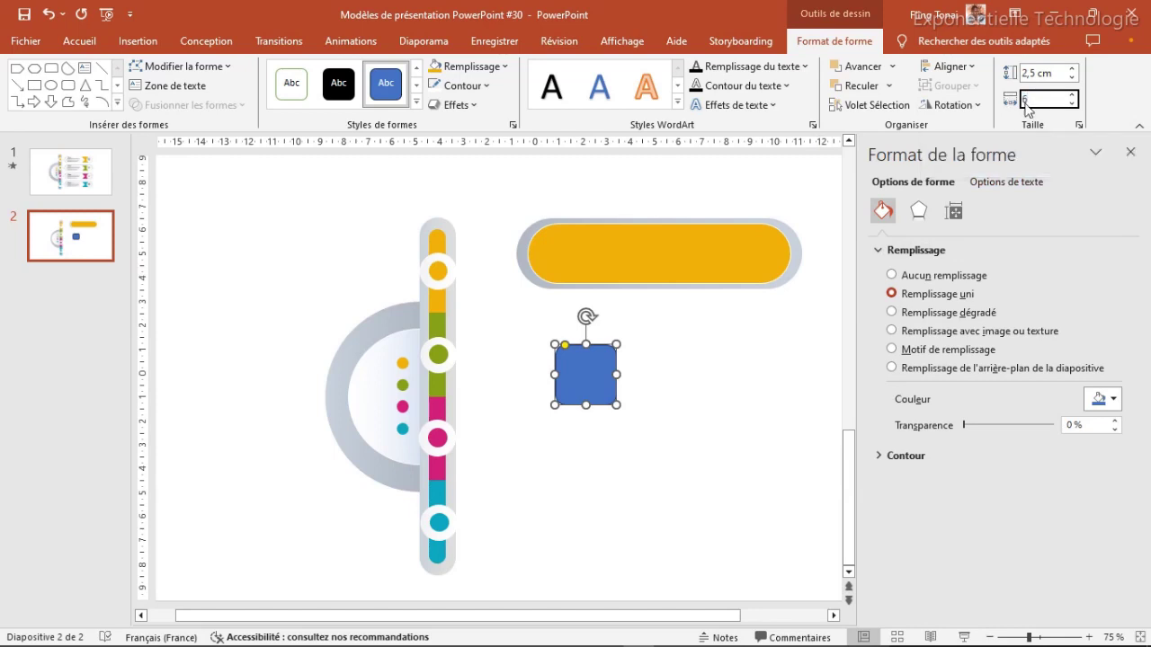
{"action": "key", "text": "Return"}
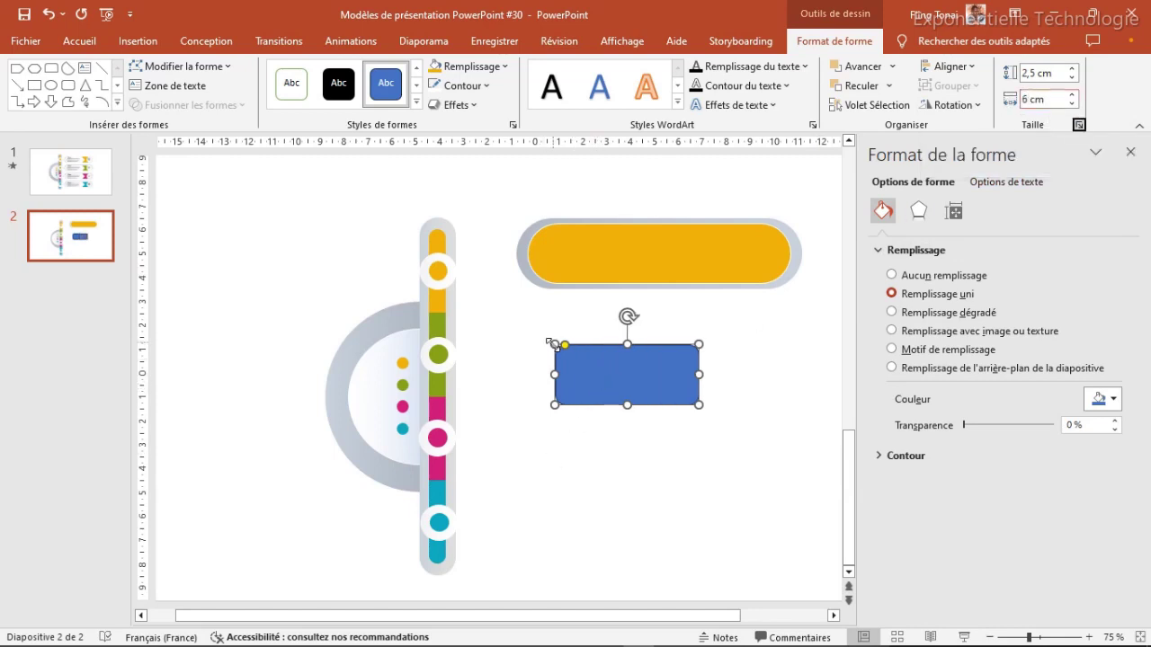
{"action": "mouse_move", "coordinate": [566, 349]}
{"action": "left_mouse_down"}
{"action": "mouse_move", "coordinate": [621, 362]}
{"action": "mouse_move", "coordinate": [598, 261]}
{"action": "left_mouse_up"}
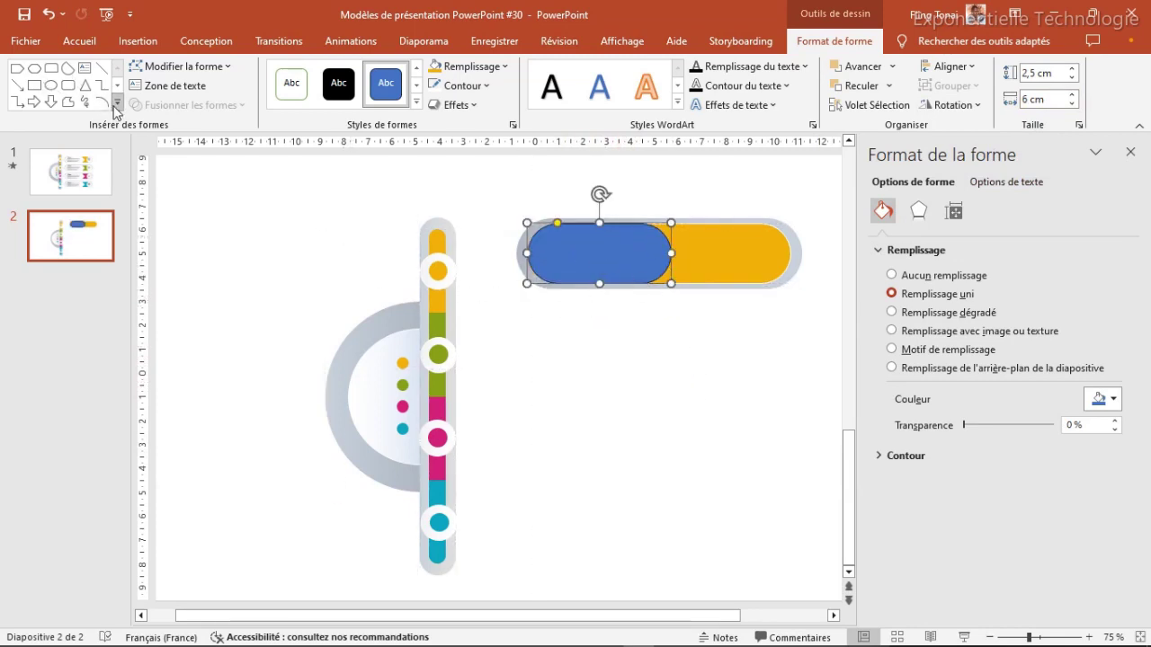
Insert a pentagon arrow shape sized 2,5 × 2 cm
{"action": "left_click", "coordinate": [116, 105]}
{"action": "left_click", "coordinate": [13, 83]}
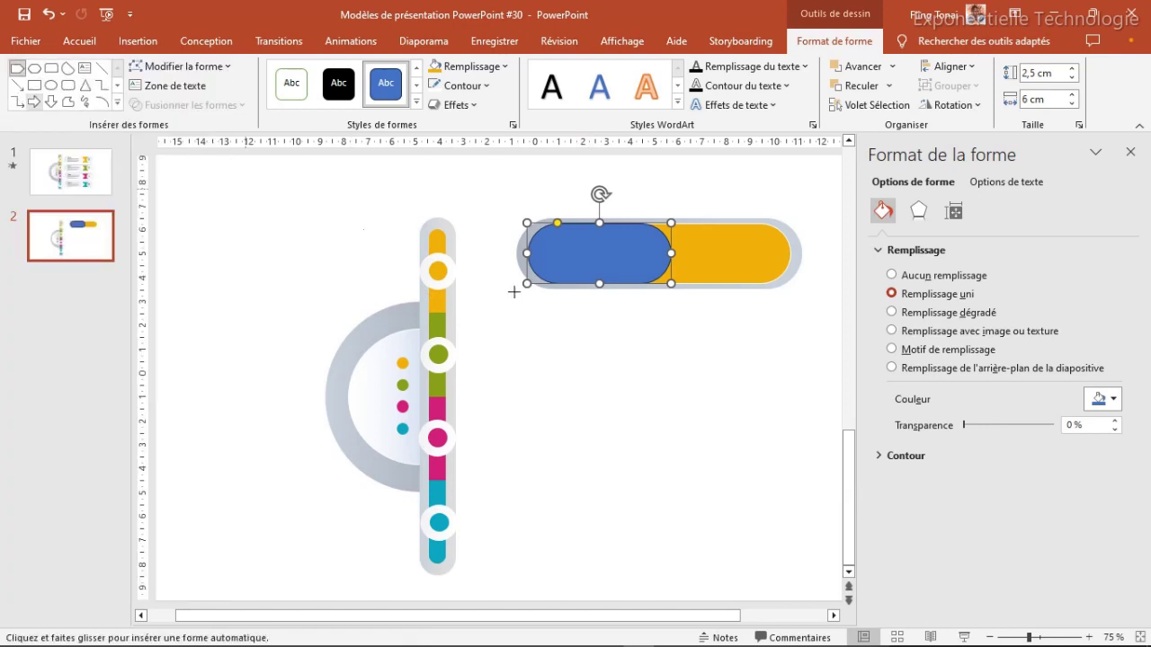
{"action": "left_click_drag", "start_coordinate": [551, 358], "coordinate": [656, 414]}
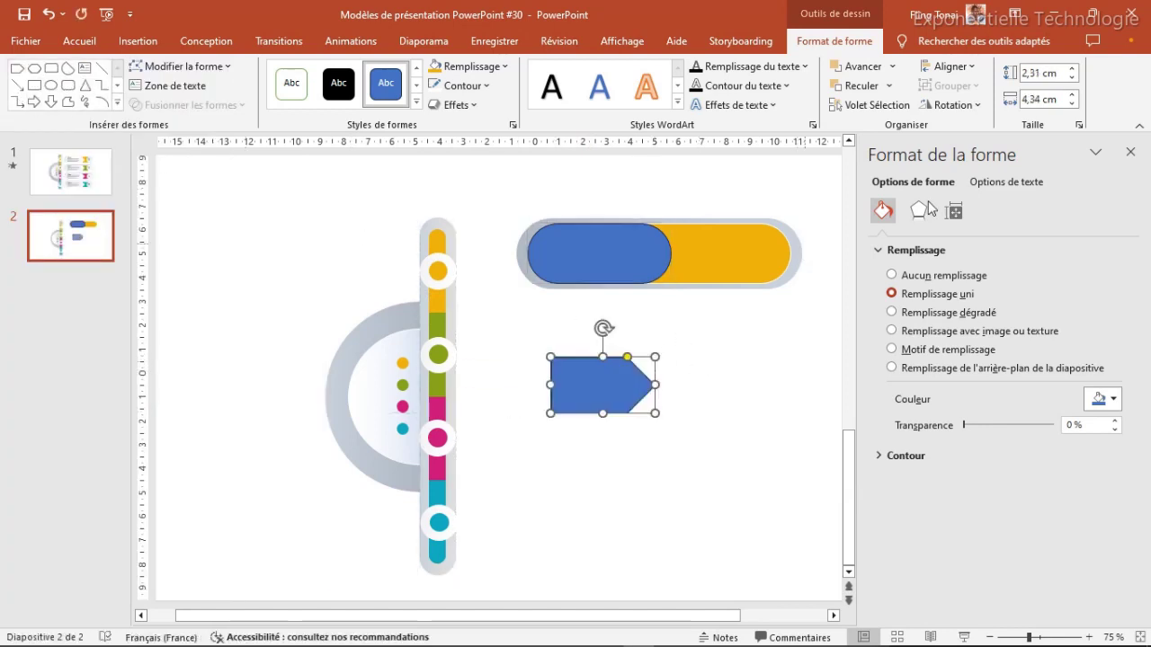
{"action": "left_click", "coordinate": [1031, 74]}
{"action": "type", "text": "2,5"}
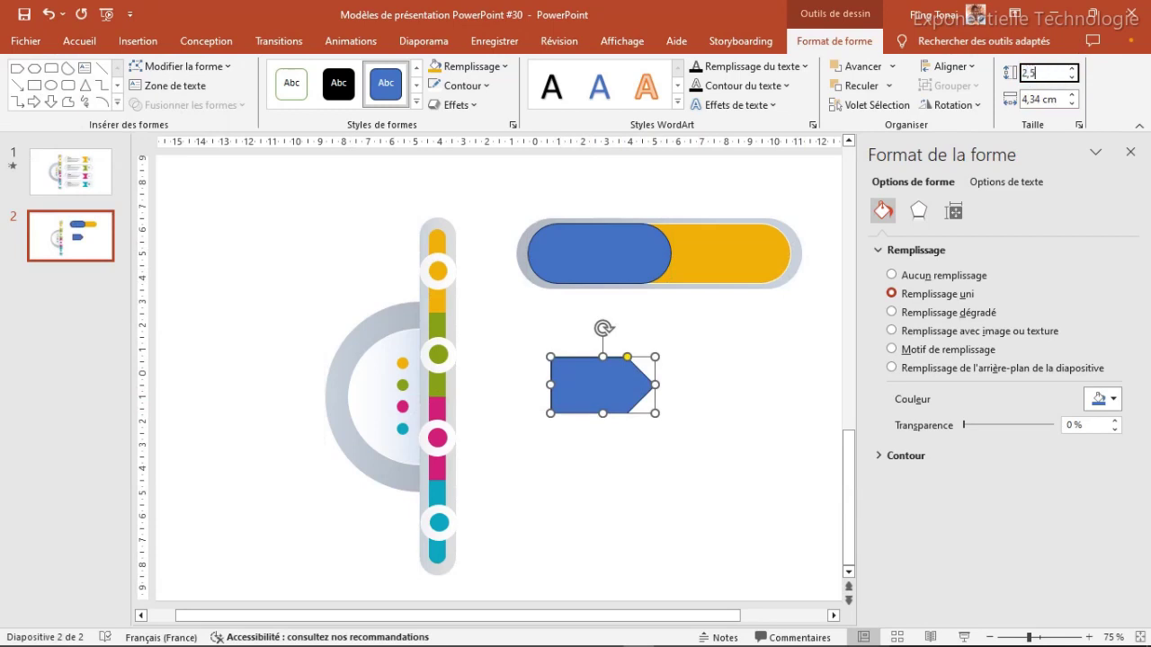
{"action": "key", "text": "Tab"}
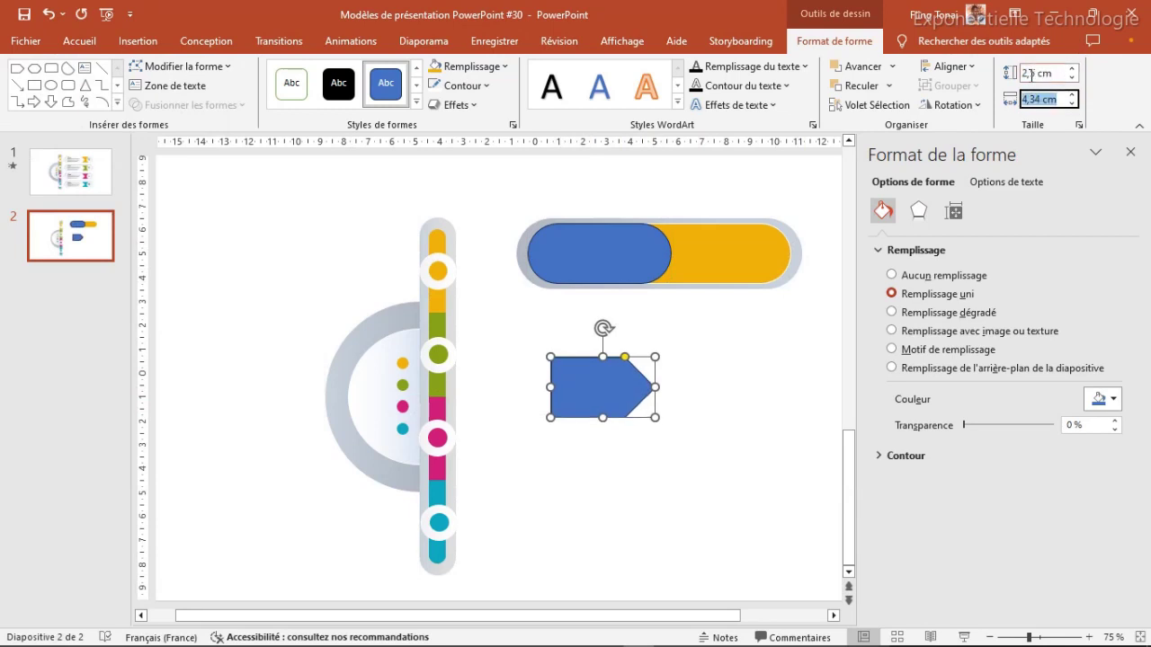
{"action": "type", "text": "5"}
{"action": "type", "text": "2"}
{"action": "key", "text": "Return"}
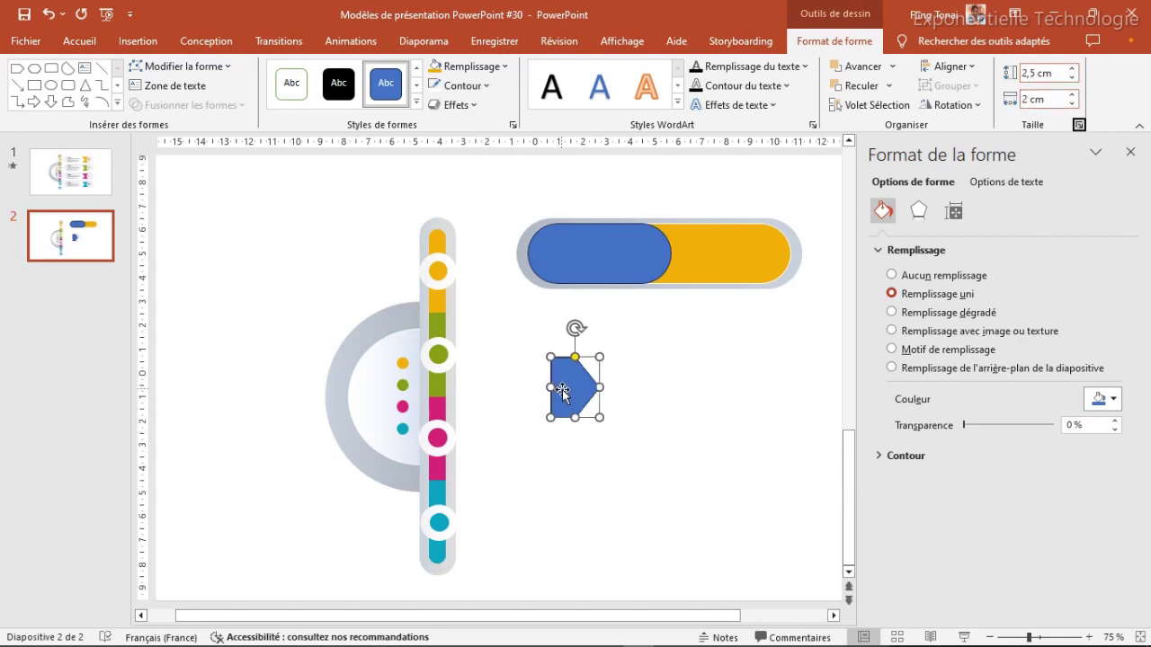
Move the arrow onto the blue pill's right end and select the pill
{"action": "left_click_drag", "start_coordinate": [562, 389], "coordinate": [645, 258]}
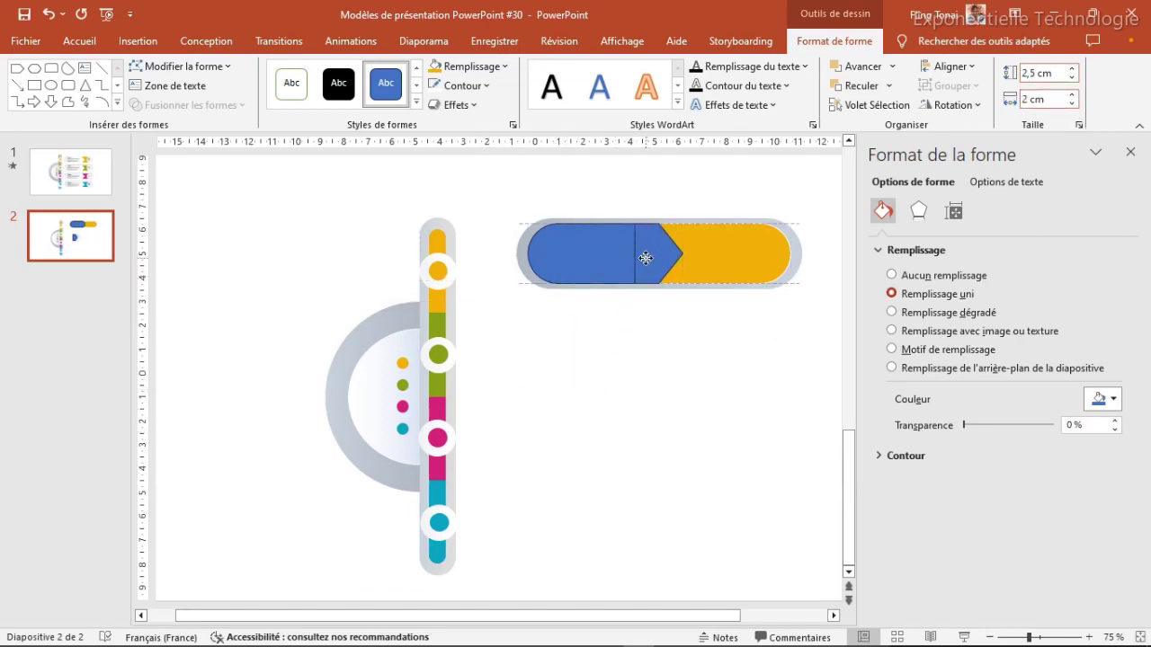
{"action": "left_click_drag", "start_coordinate": [658, 261], "coordinate": [690, 252]}
{"action": "left_click", "coordinate": [658, 254]}
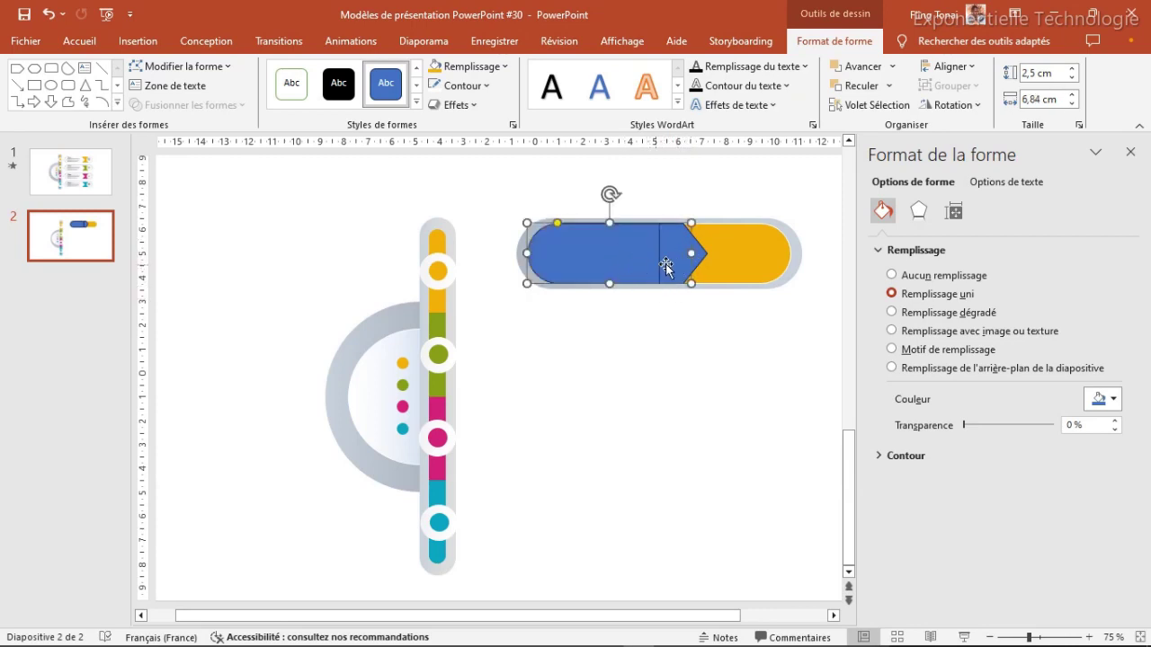
Remove the outline from the blue pill and arrow, then unite them into one shape
{"action": "left_click", "coordinate": [701, 260], "text": "shift"}
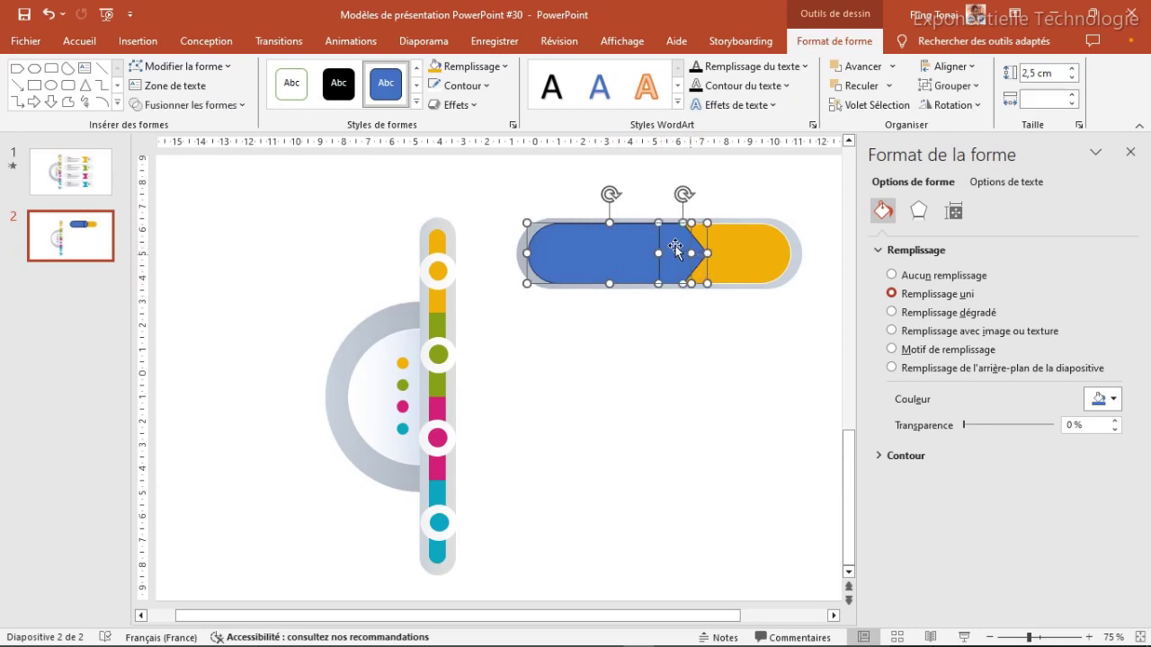
{"action": "left_click", "coordinate": [460, 86]}
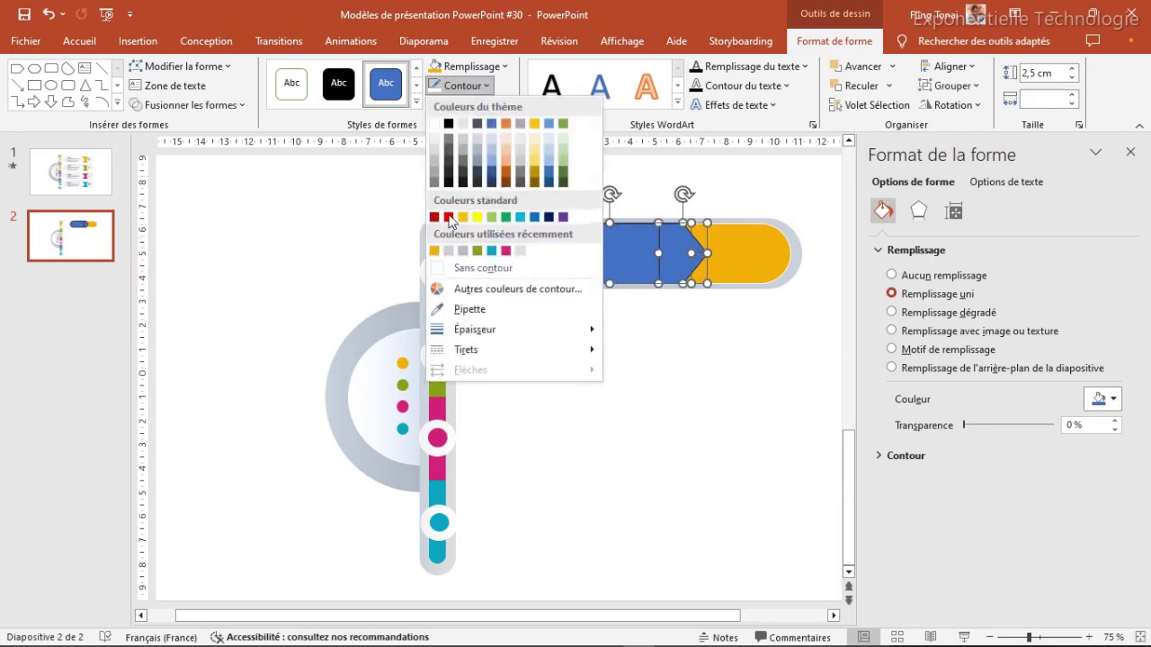
{"action": "left_click", "coordinate": [476, 268]}
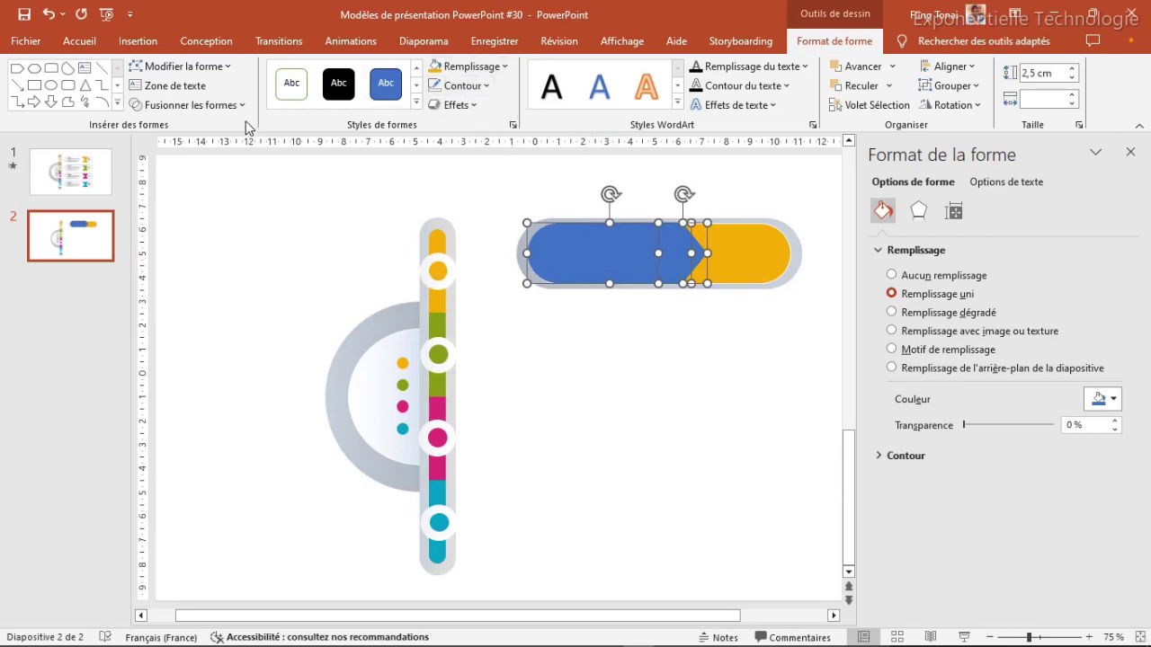
{"action": "left_click", "coordinate": [193, 105]}
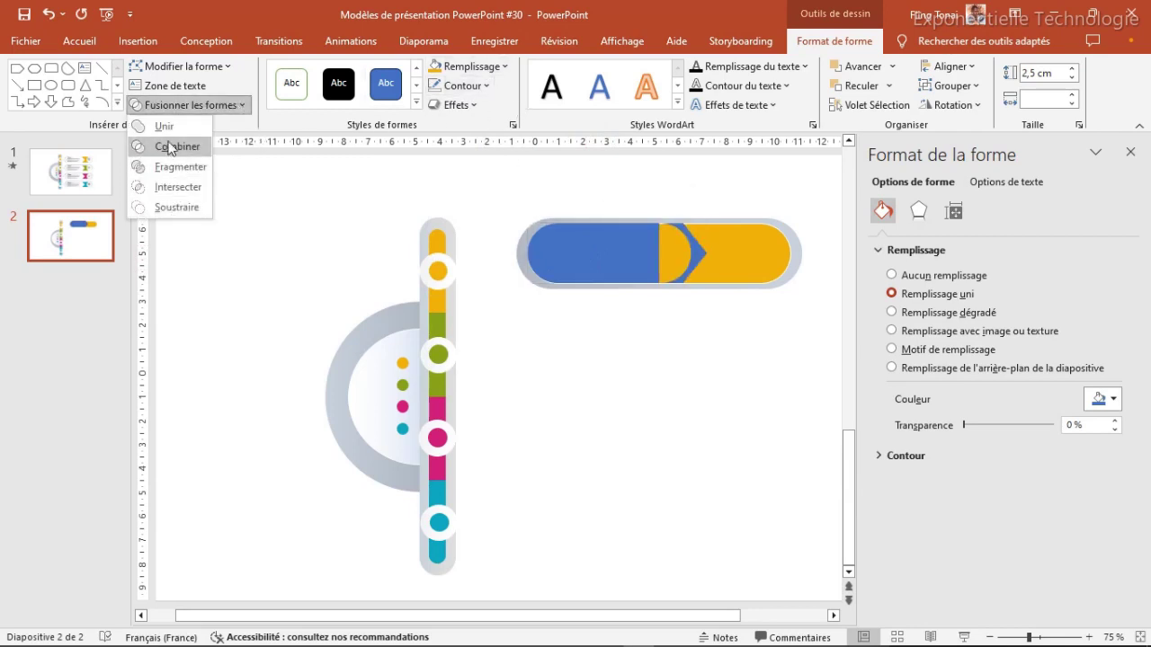
{"action": "left_click", "coordinate": [164, 127]}
Give the merged shape a gradient fill with light grey and white stops
{"action": "left_click", "coordinate": [560, 373]}
{"action": "left_click", "coordinate": [602, 244]}
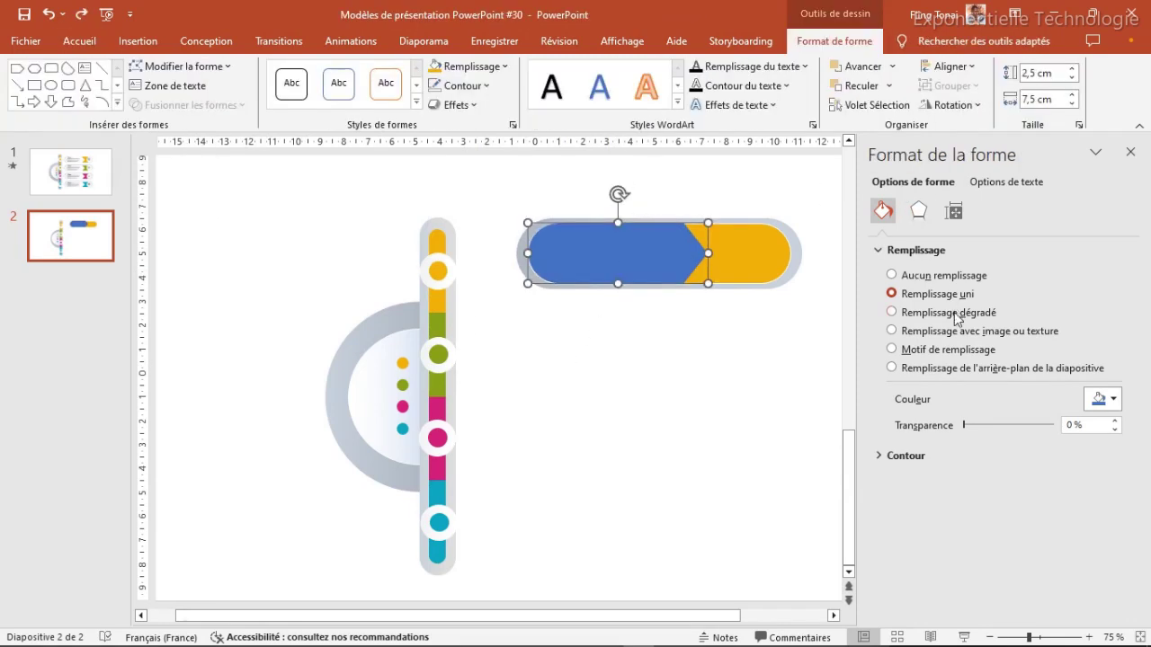
{"action": "left_click", "coordinate": [892, 312]}
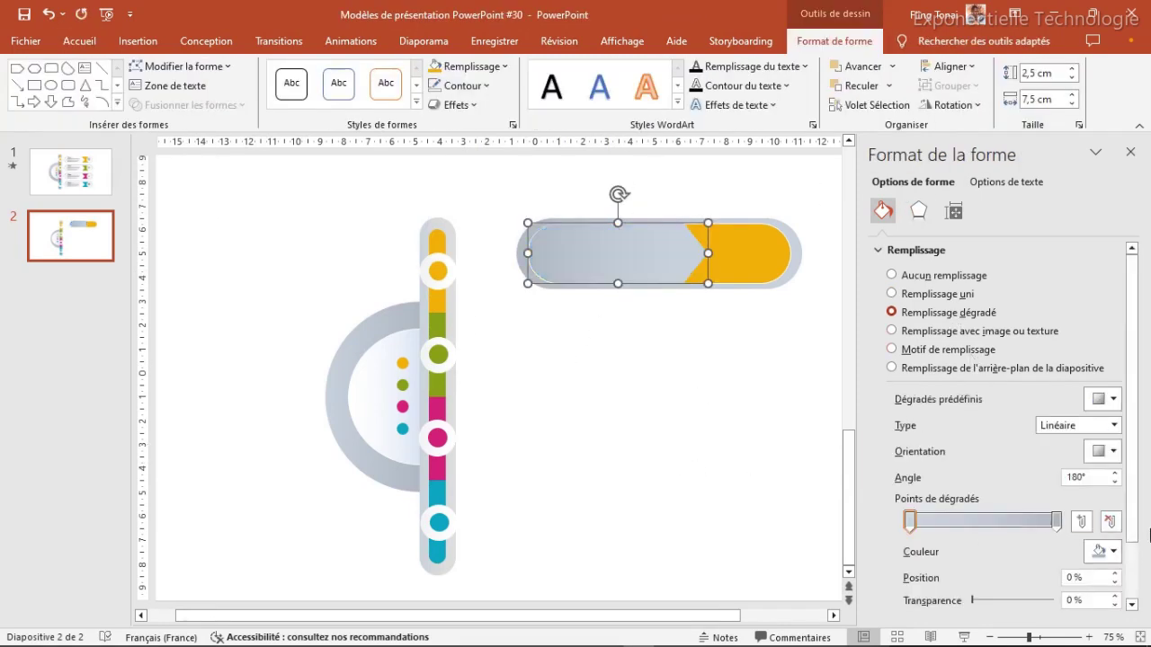
{"action": "left_click", "coordinate": [1058, 522]}
{"action": "left_click", "coordinate": [910, 522]}
{"action": "left_click", "coordinate": [1106, 552]}
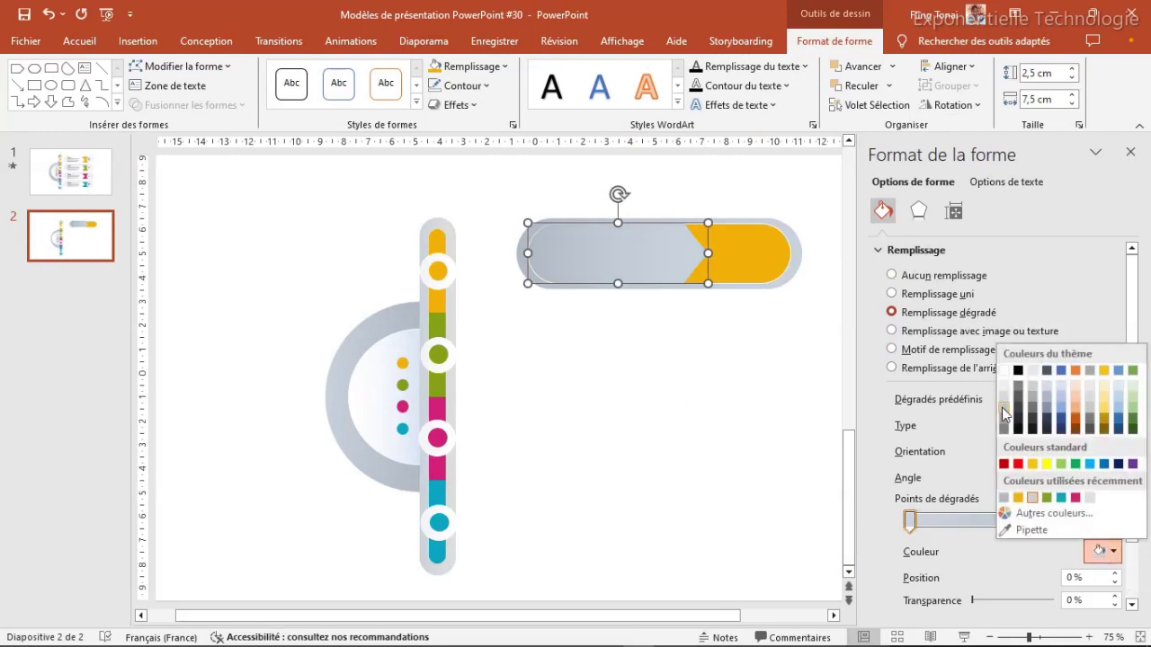
{"action": "left_click", "coordinate": [1004, 410]}
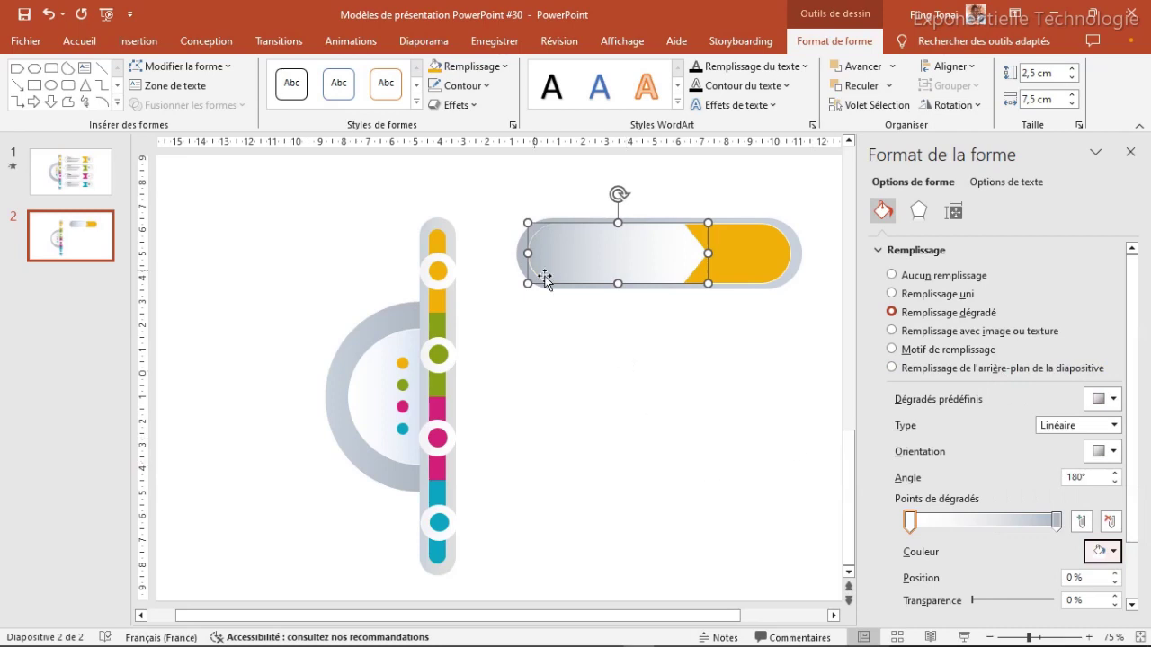
{"action": "left_click", "coordinate": [1057, 522]}
{"action": "left_click", "coordinate": [1104, 551]}
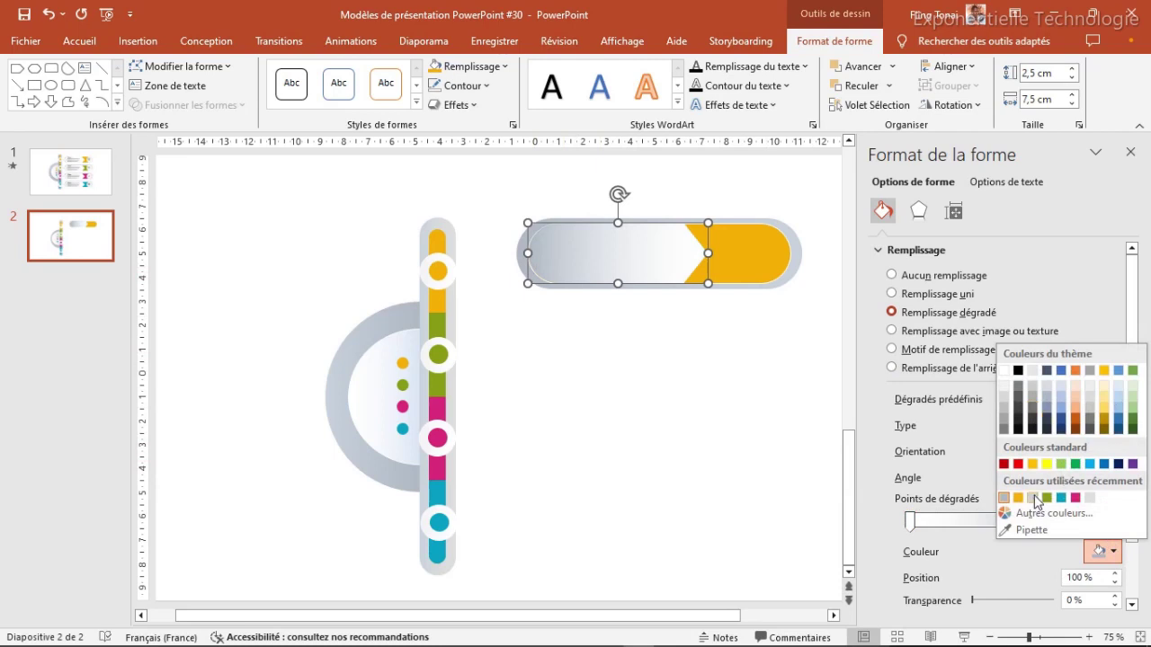
{"action": "left_click", "coordinate": [1032, 498]}
Select the white marker circle on the timeline bar
{"action": "left_click", "coordinate": [676, 340]}
{"action": "left_click", "coordinate": [648, 274]}
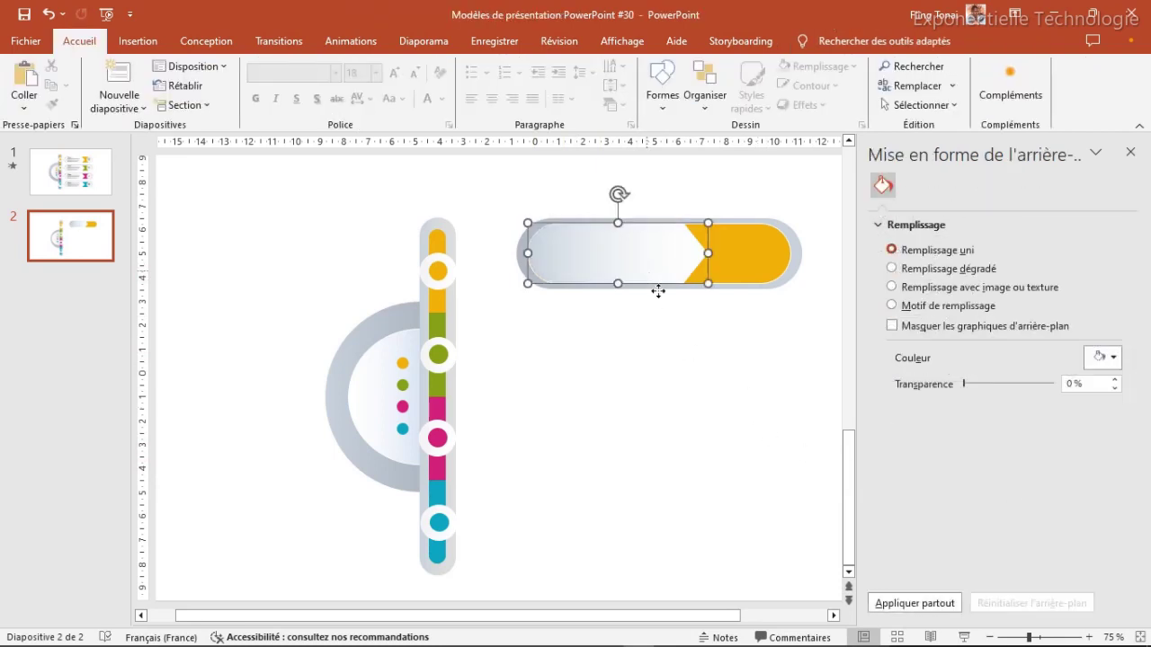
{"action": "left_click", "coordinate": [448, 266]}
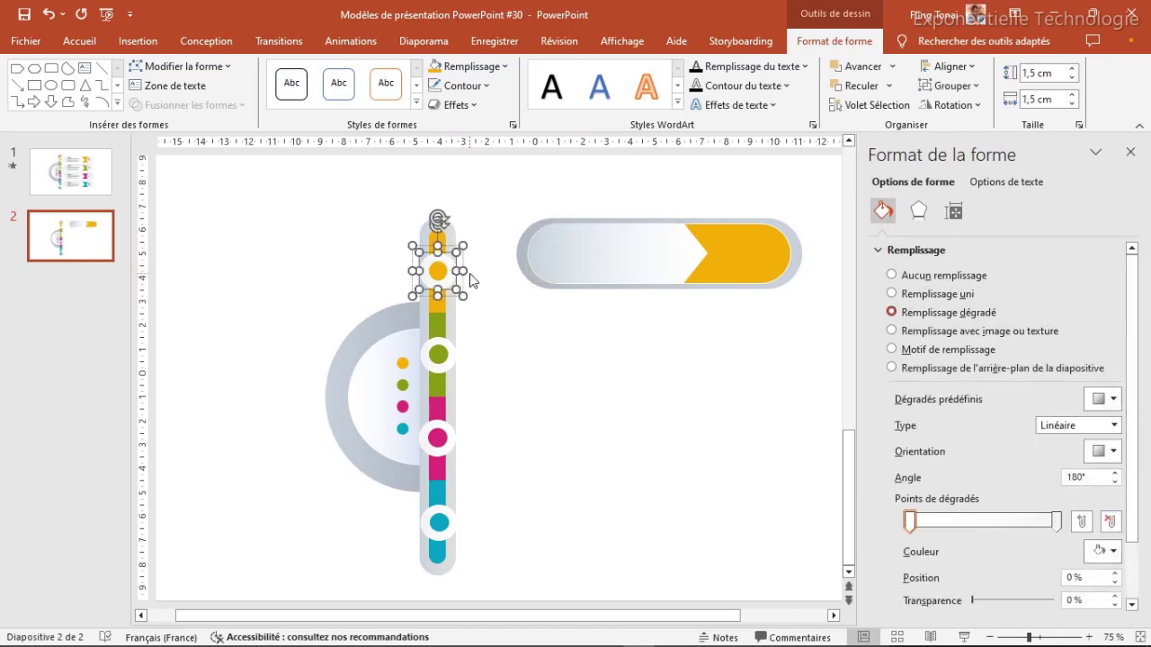
Paste a copy of the white marker circle into the banner's yellow end, enlarged to 2 cm
{"action": "key", "text": "ctrl+x"}
{"action": "key", "text": "ctrl+v"}
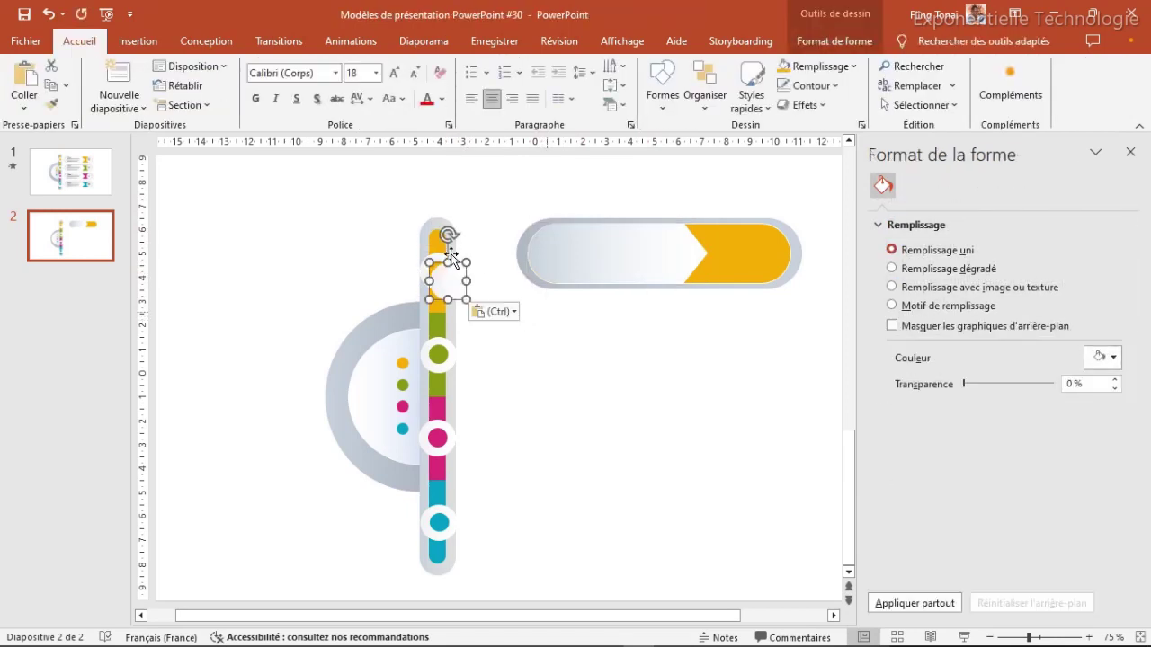
{"action": "left_click_drag", "start_coordinate": [462, 272], "coordinate": [724, 232]}
{"action": "left_click_drag", "start_coordinate": [760, 256], "coordinate": [765, 253]}
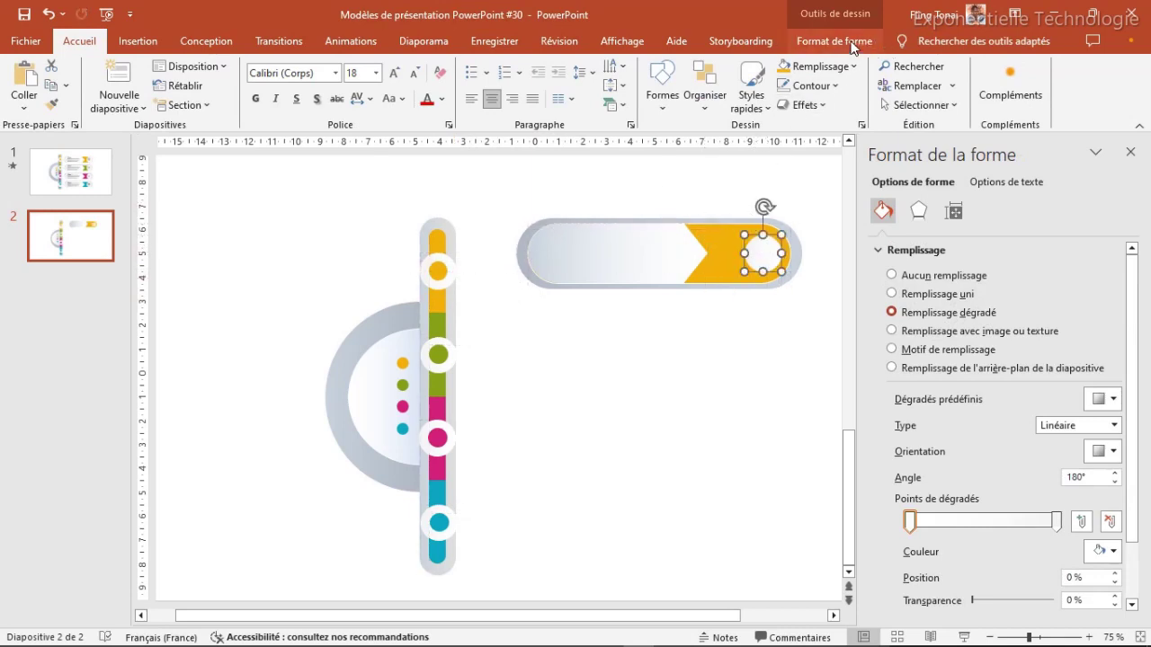
{"action": "left_click", "coordinate": [851, 45]}
{"action": "left_click", "coordinate": [1032, 76]}
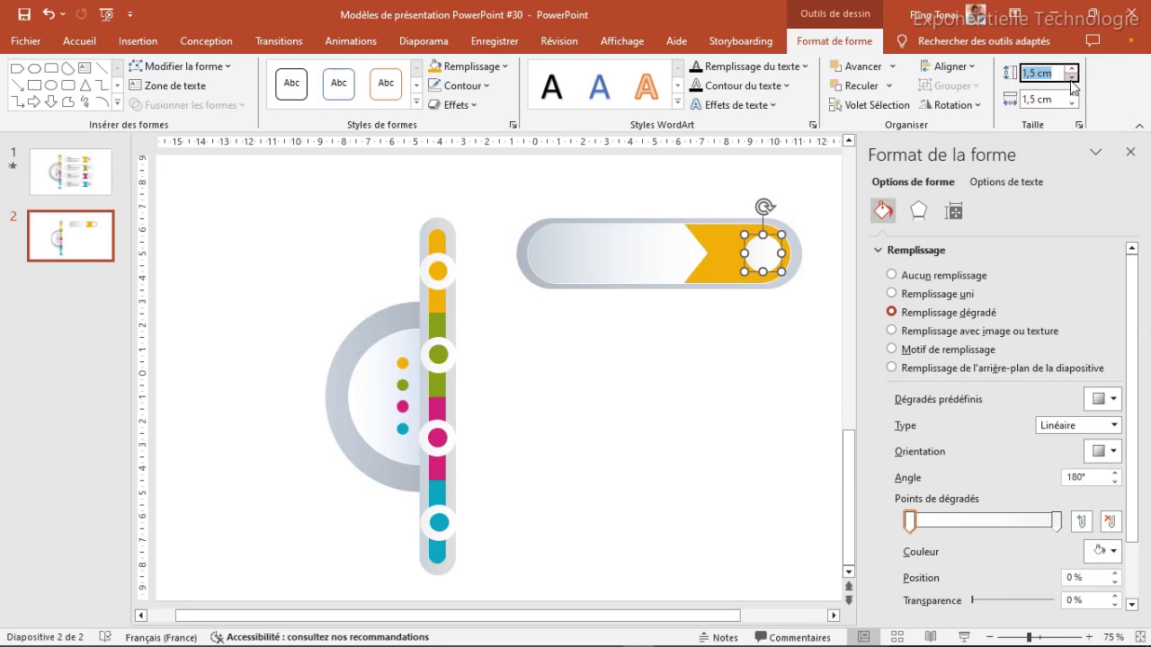
{"action": "key", "text": "Return"}
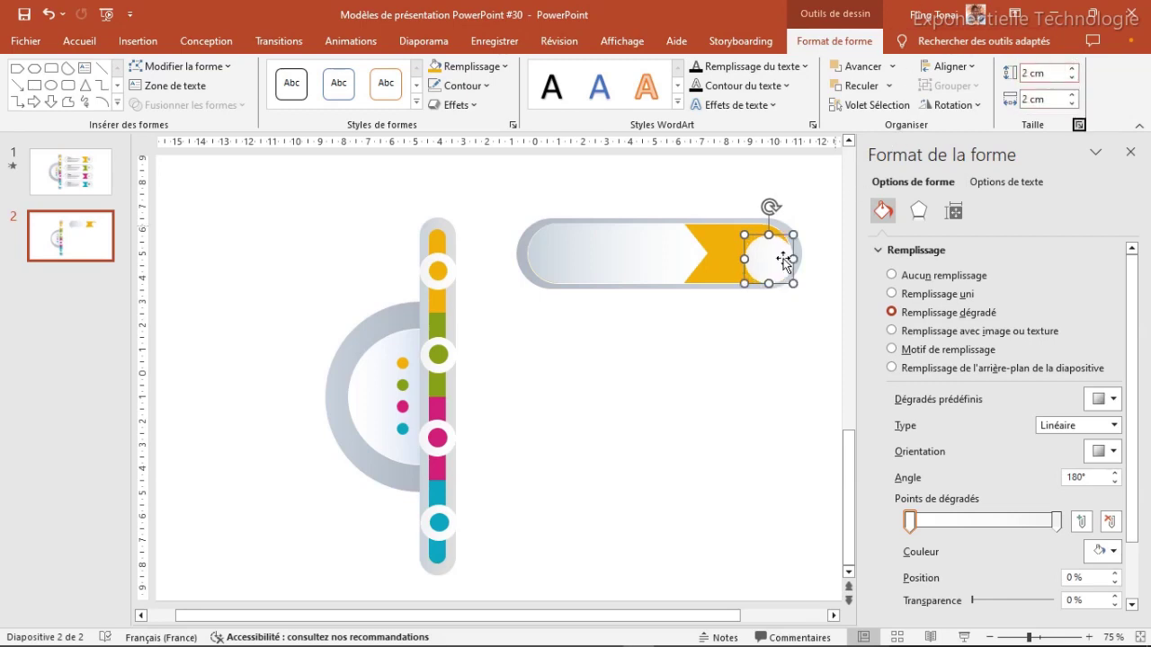
{"action": "left_click_drag", "start_coordinate": [770, 252], "coordinate": [761, 248]}
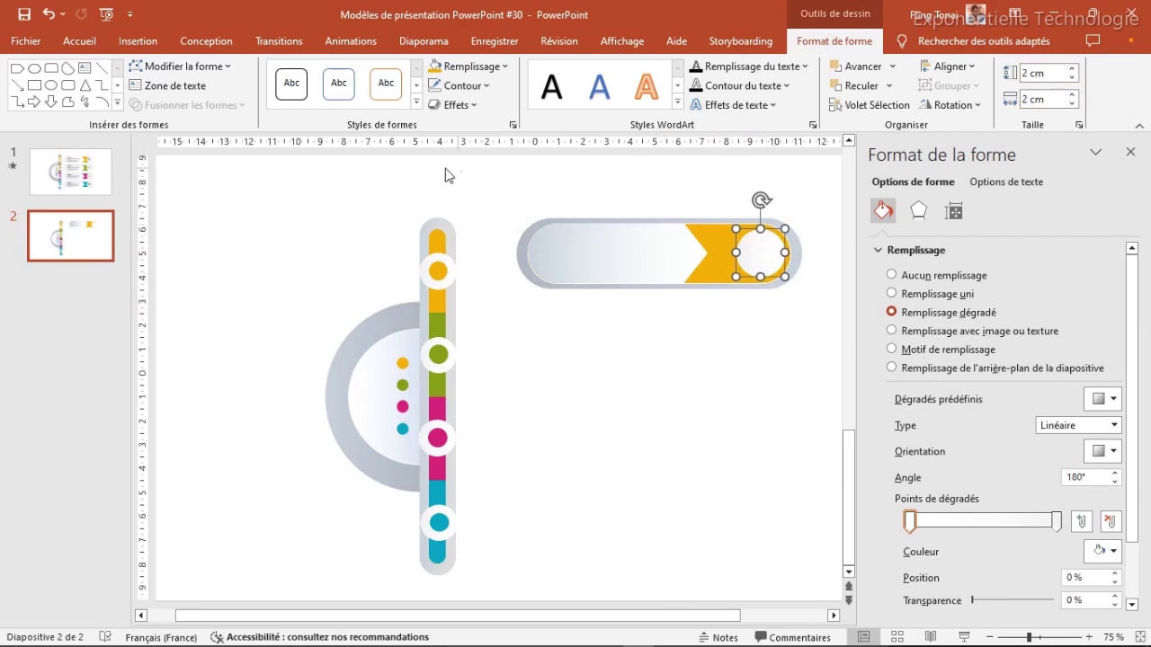
{"action": "left_click", "coordinate": [130, 43]}
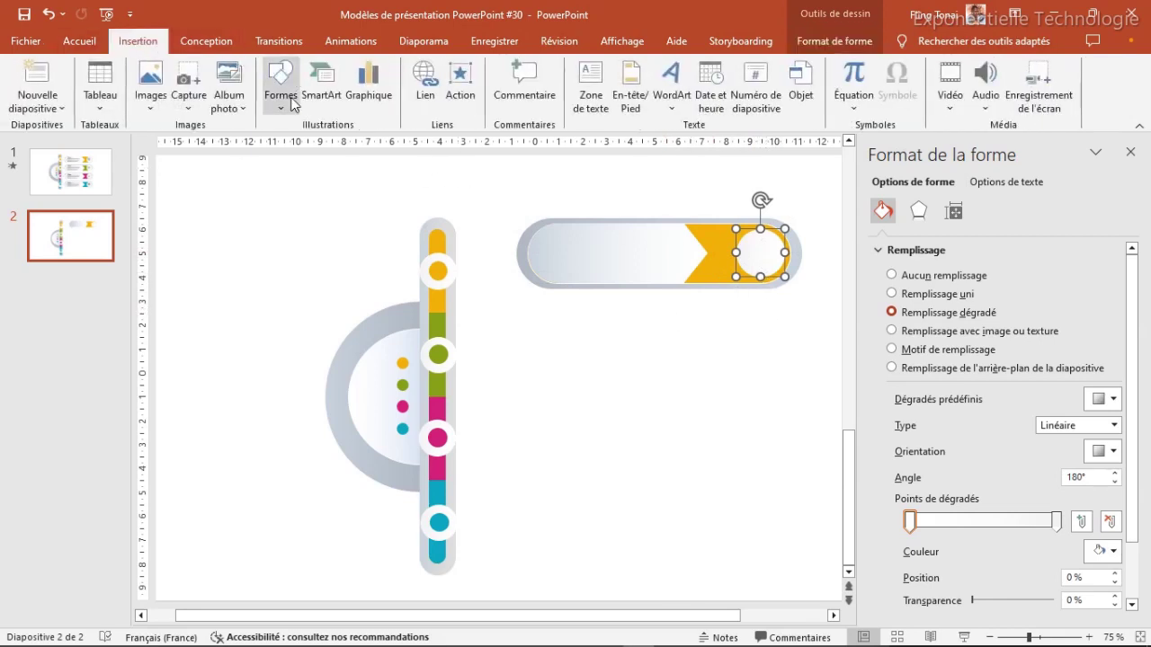
Insert the phone-call picture from the icones folder on this device
{"action": "left_click", "coordinate": [155, 110]}
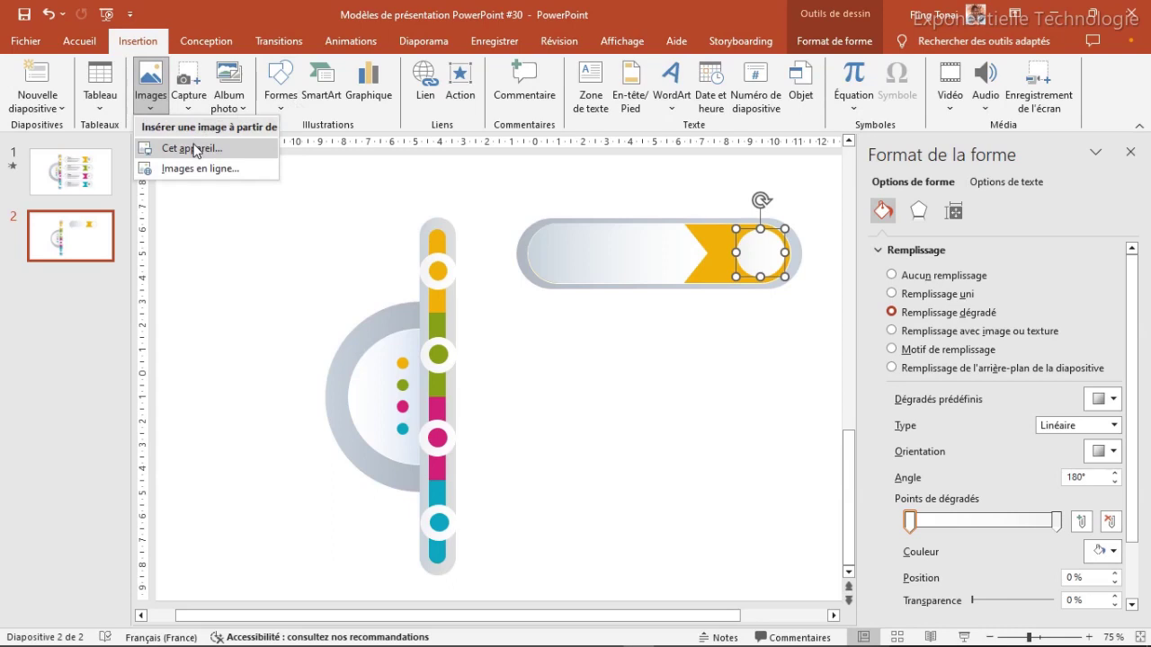
{"action": "left_click", "coordinate": [194, 151]}
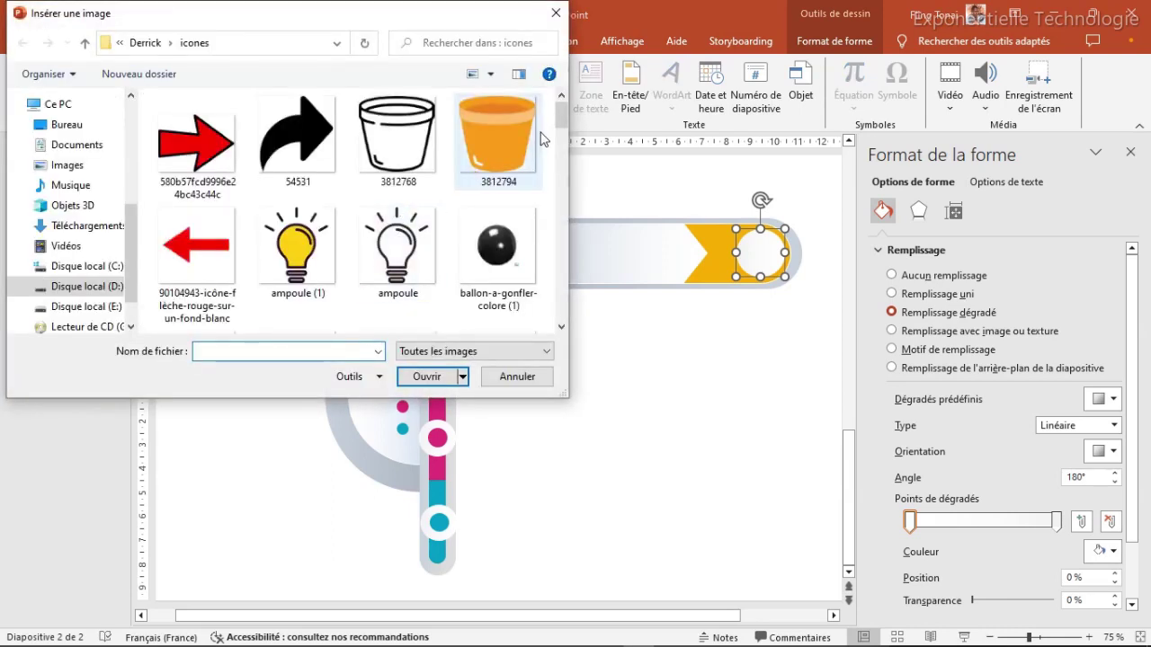
{"action": "left_click_drag", "start_coordinate": [561, 115], "coordinate": [561, 215]}
{"action": "left_click", "coordinate": [479, 284]}
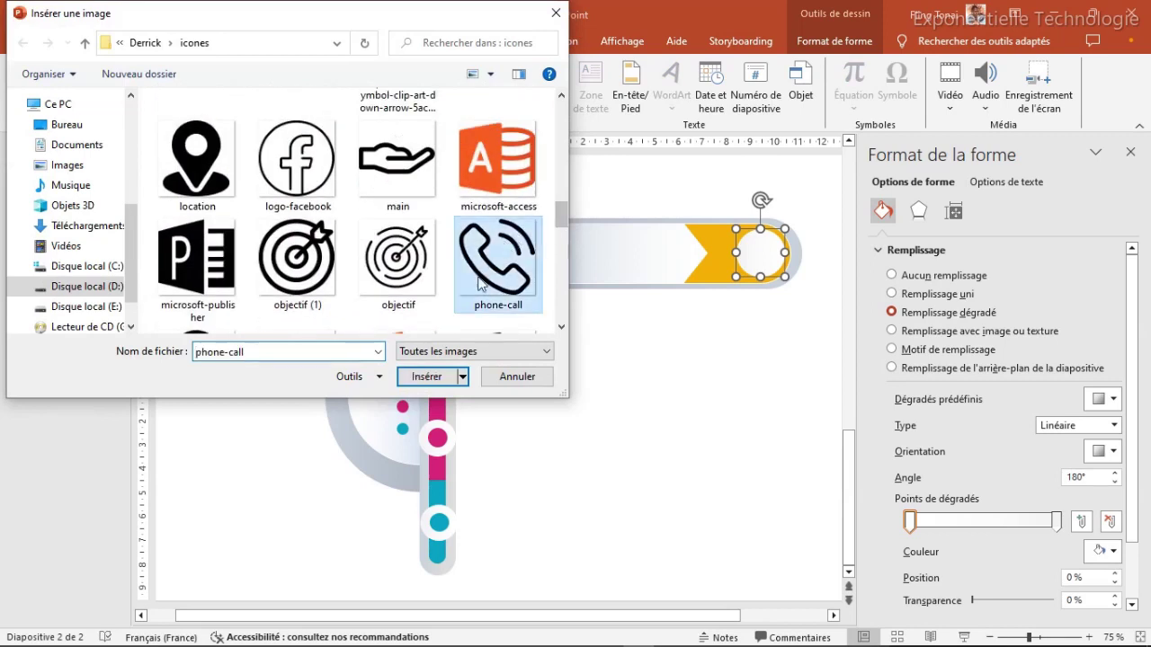
{"action": "left_click", "coordinate": [426, 378]}
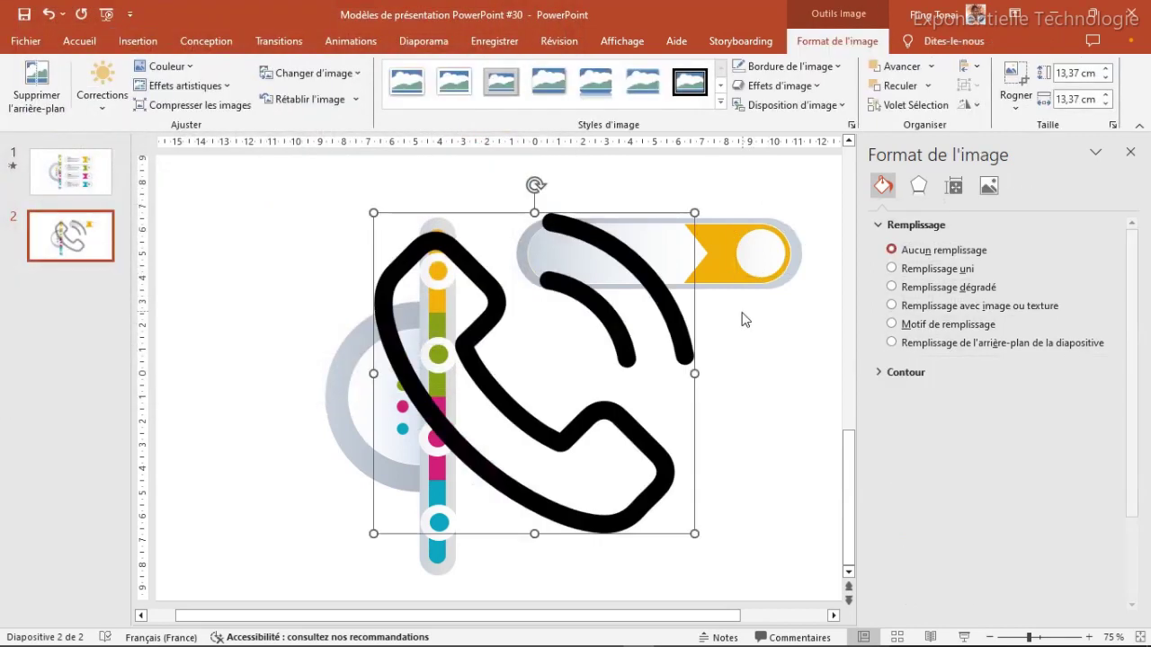
Resize the phone-call icon to 1 cm and center it in the banner's white circle
{"action": "left_click", "coordinate": [1079, 71]}
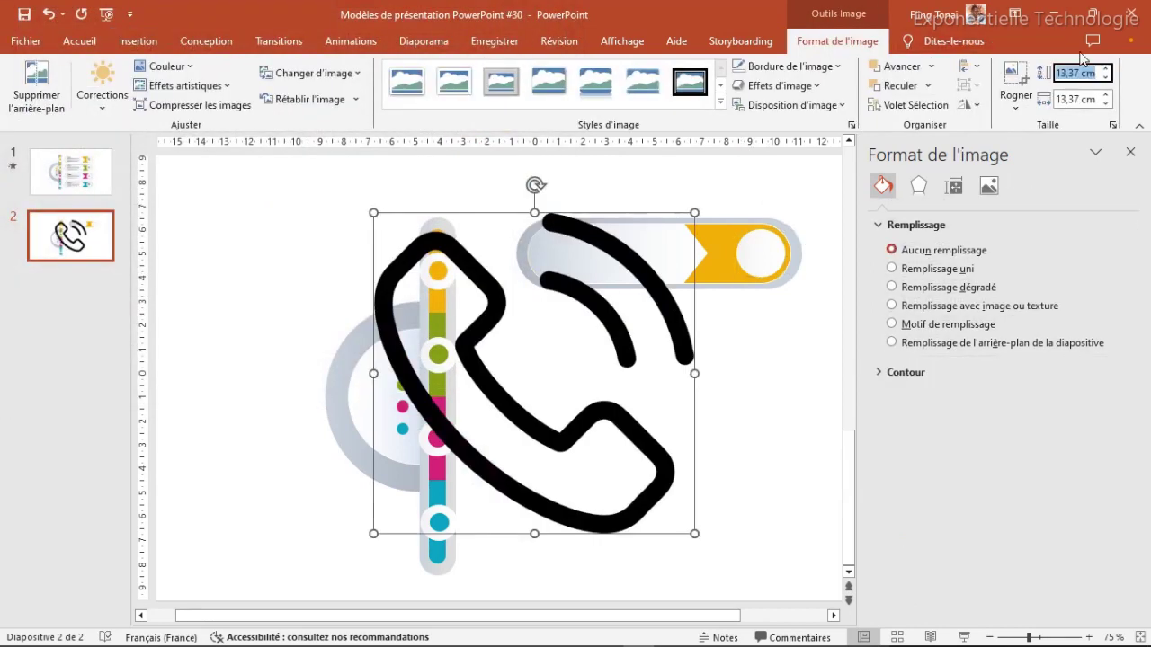
{"action": "type", "text": "11"}
{"action": "key", "text": "Return"}
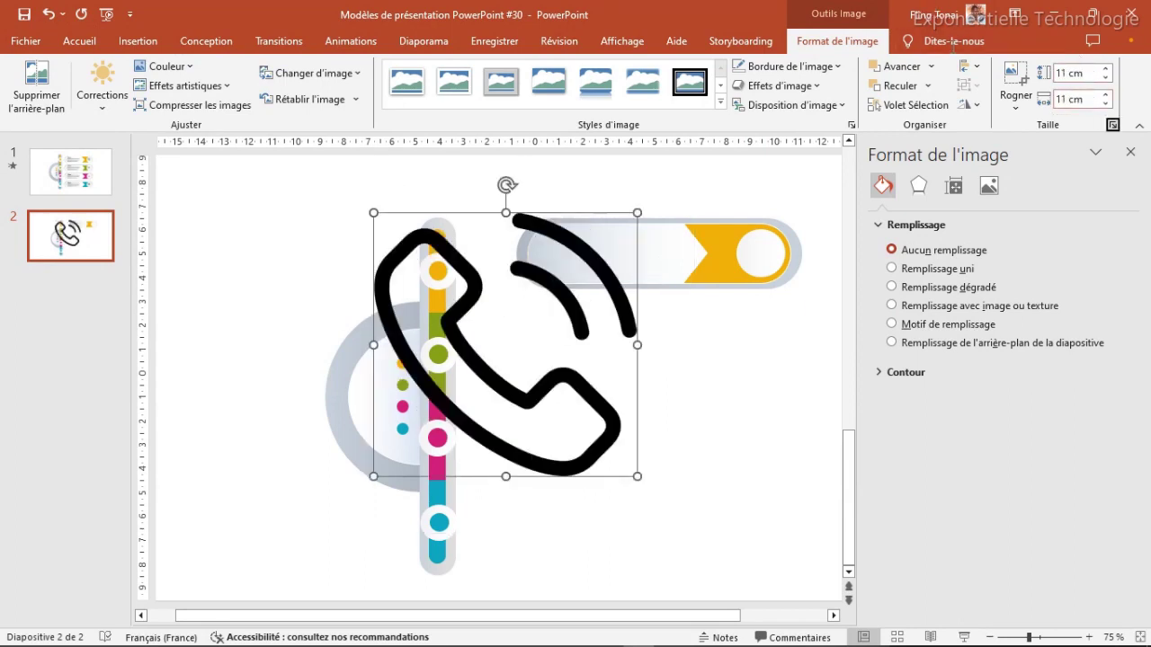
{"action": "left_click", "coordinate": [1067, 76]}
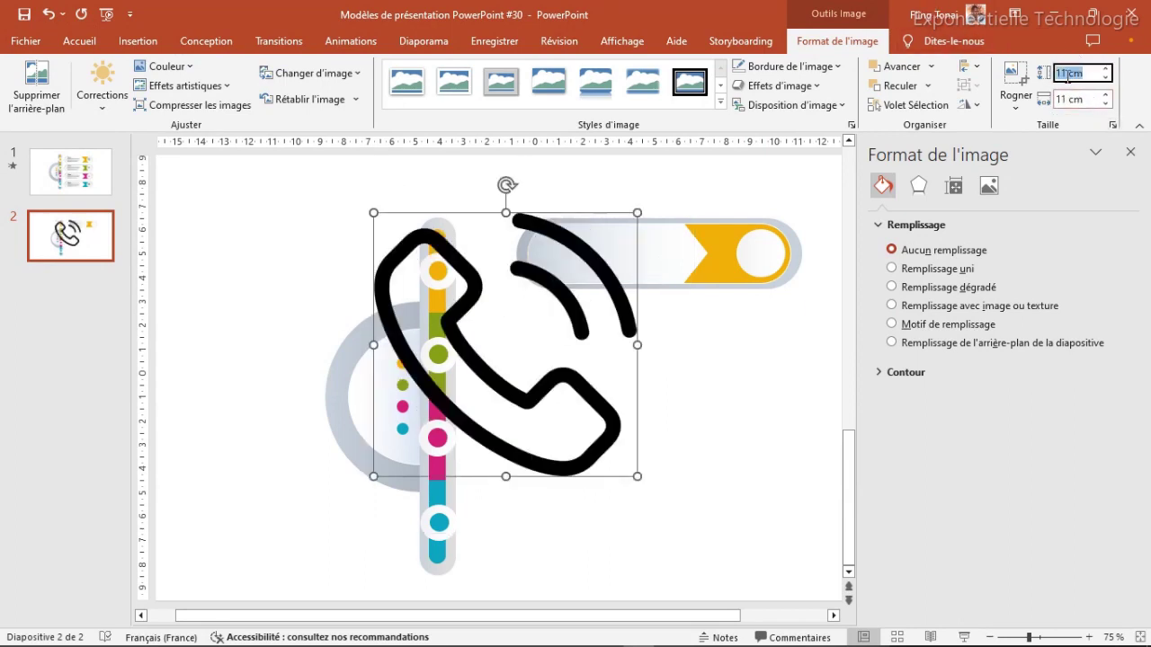
{"action": "type", "text": "1"}
{"action": "key", "text": "Tab"}
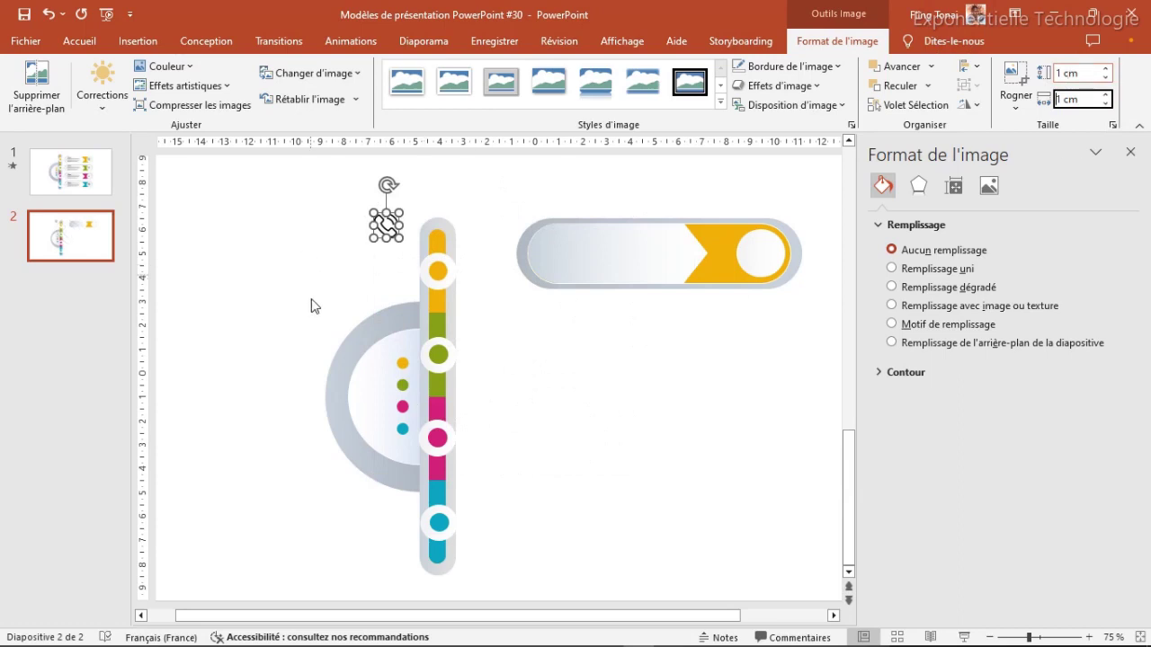
{"action": "left_click_drag", "start_coordinate": [391, 219], "coordinate": [760, 252]}
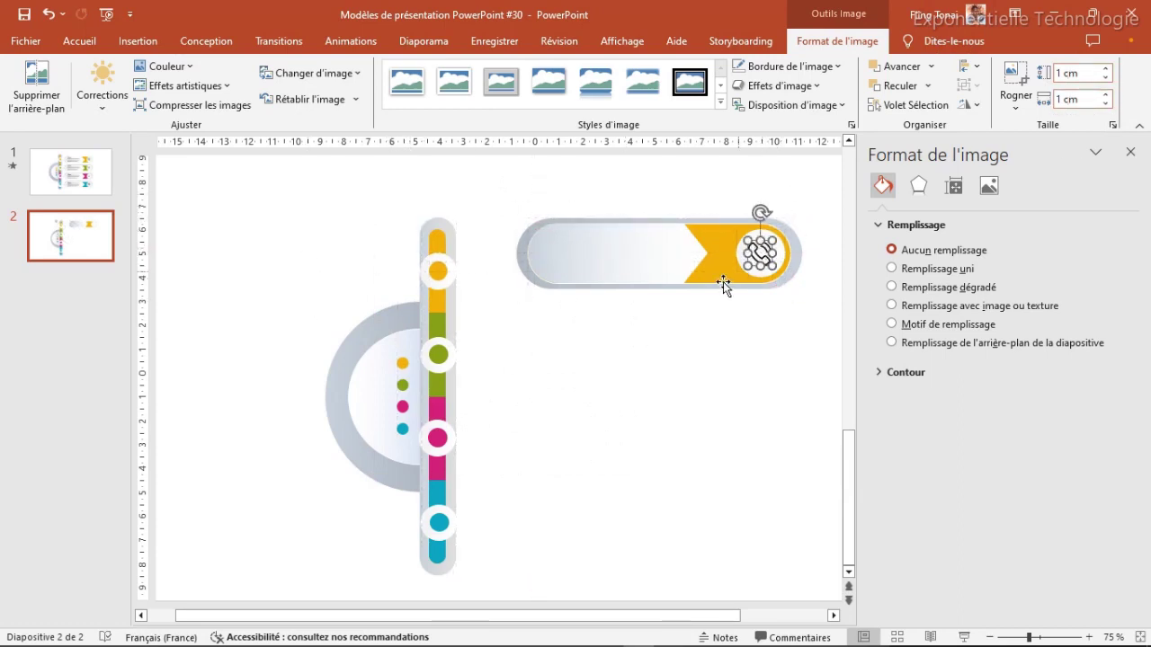
{"action": "left_click", "coordinate": [654, 341]}
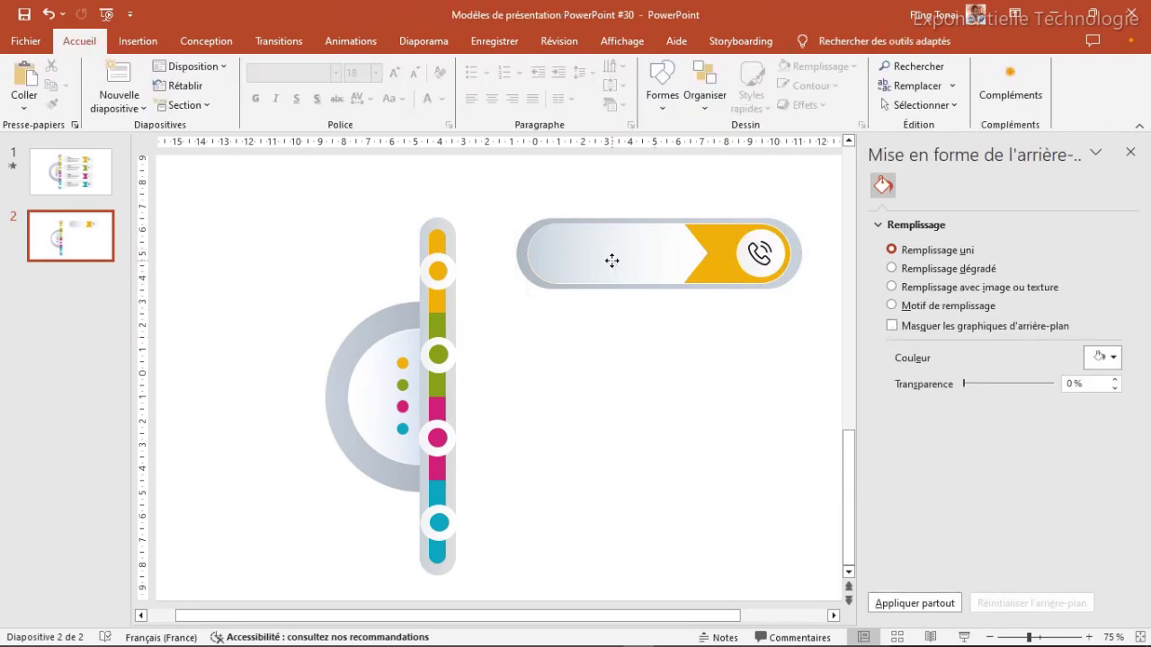
Draw a text box below the banner containing the label 'Titre'
{"action": "left_click", "coordinate": [612, 260]}
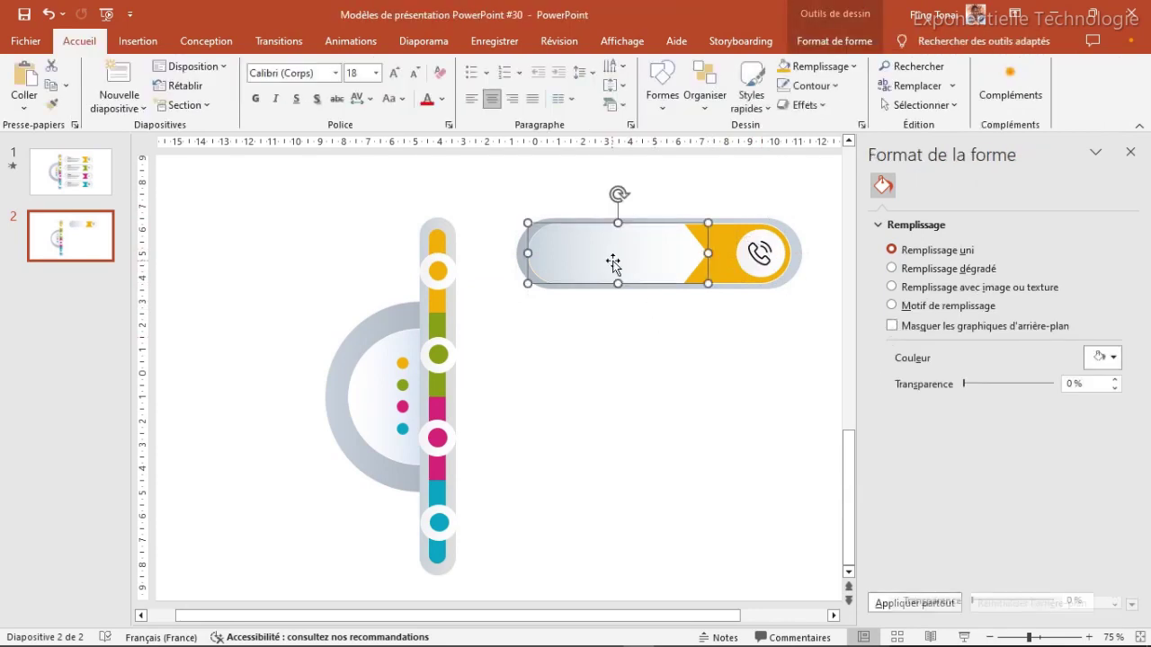
{"action": "left_click", "coordinate": [155, 42]}
{"action": "left_click", "coordinate": [281, 86]}
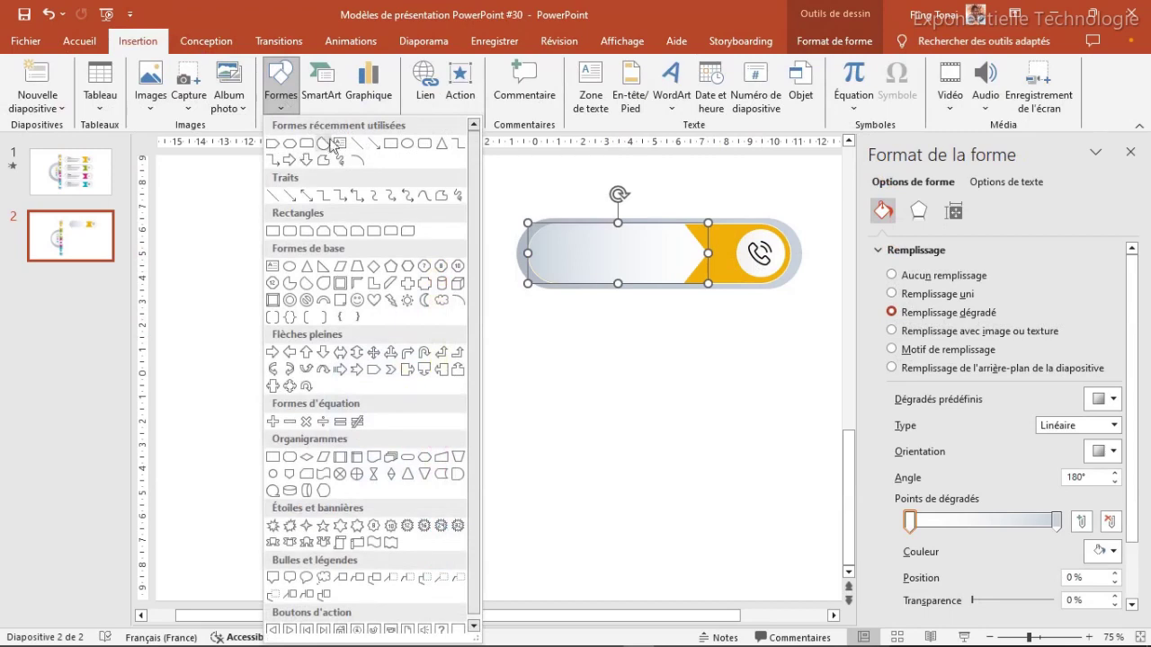
{"action": "left_click", "coordinate": [342, 147]}
{"action": "left_click_drag", "start_coordinate": [527, 328], "coordinate": [656, 380]}
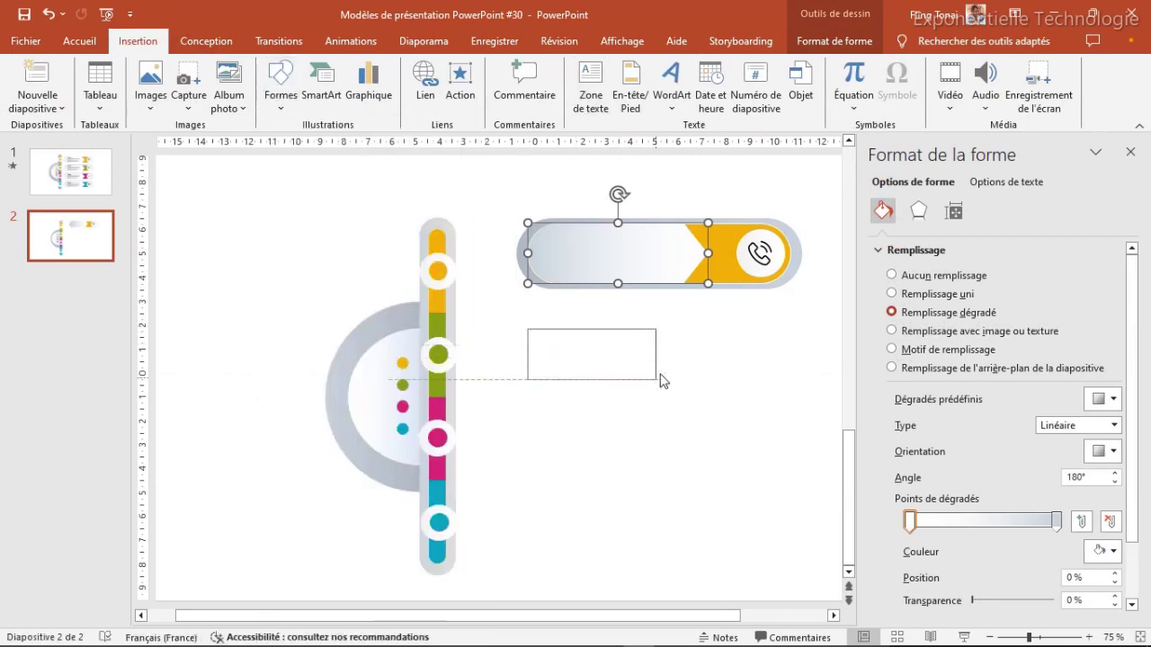
{"action": "type", "text": "Titre"}
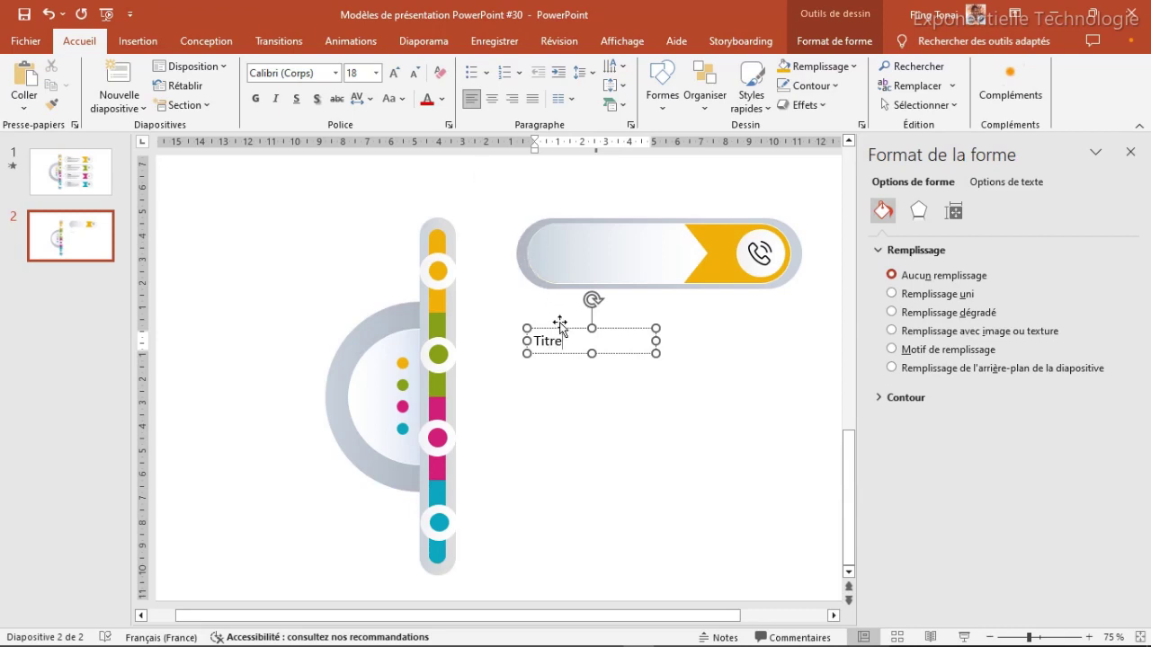
{"action": "key", "text": "Escape"}
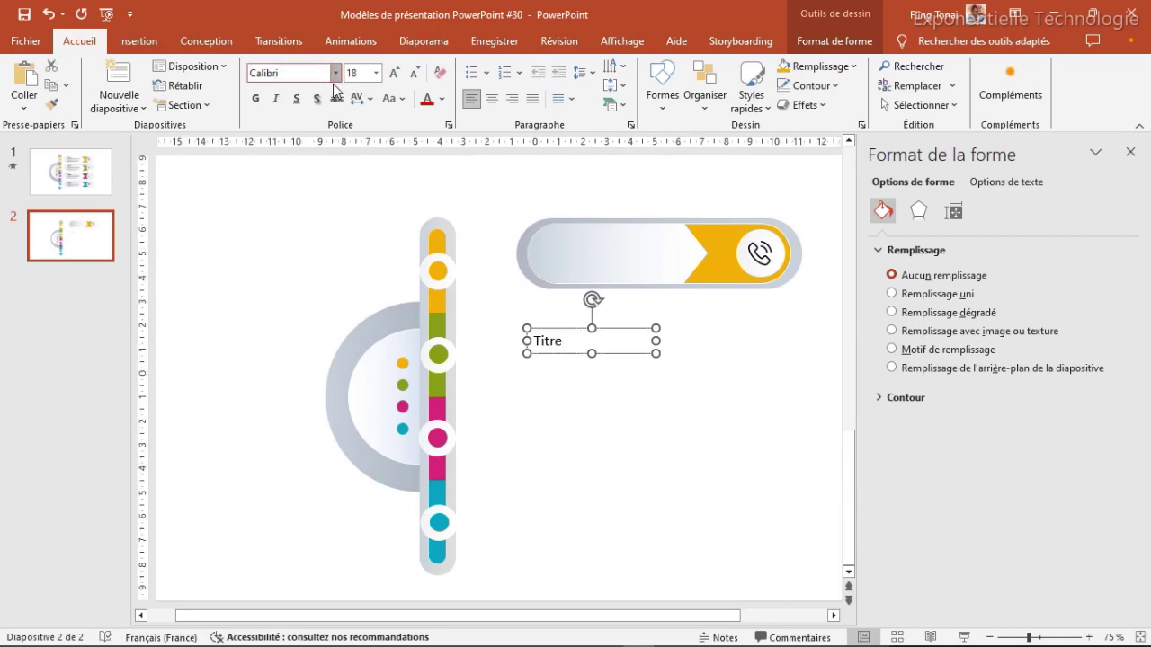
Format 'Titre' as Arial Black 14 pt and move it into the banner's top-left
{"action": "left_click", "coordinate": [334, 76]}
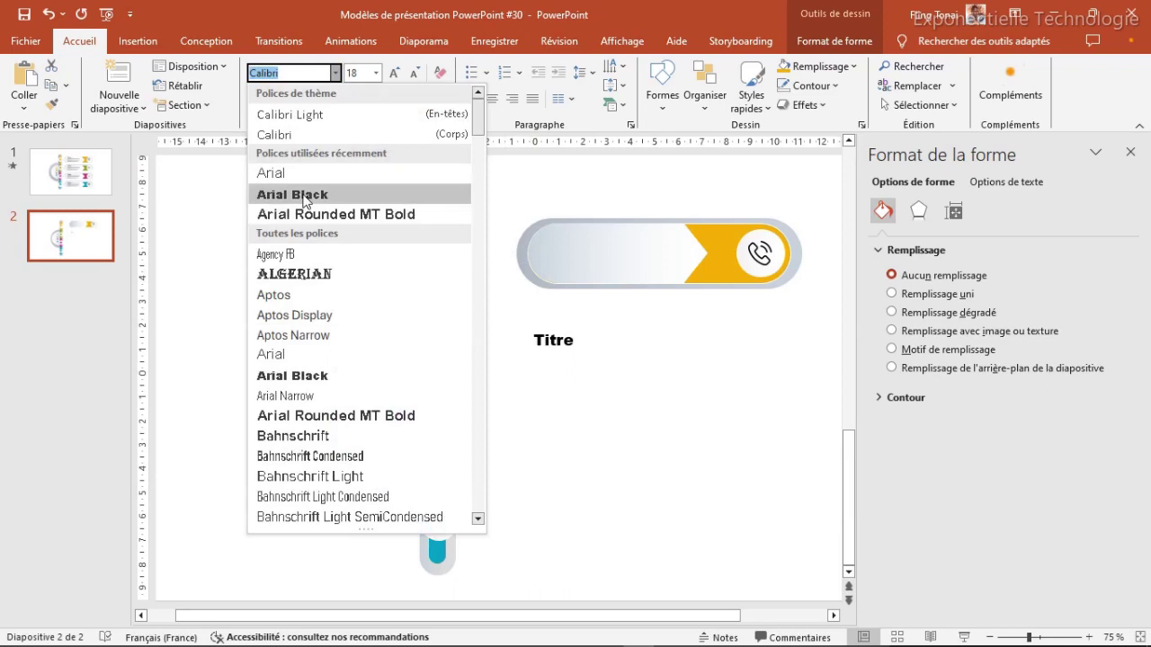
{"action": "left_click", "coordinate": [297, 194]}
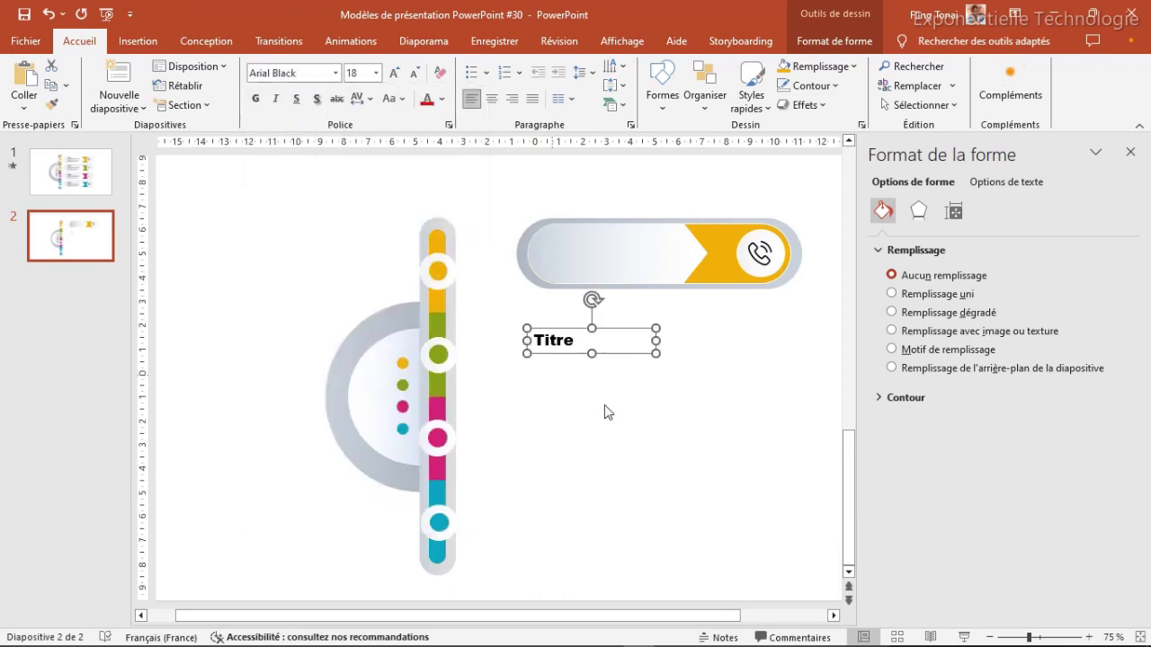
{"action": "left_click", "coordinate": [414, 76]}
{"action": "left_click", "coordinate": [414, 75]}
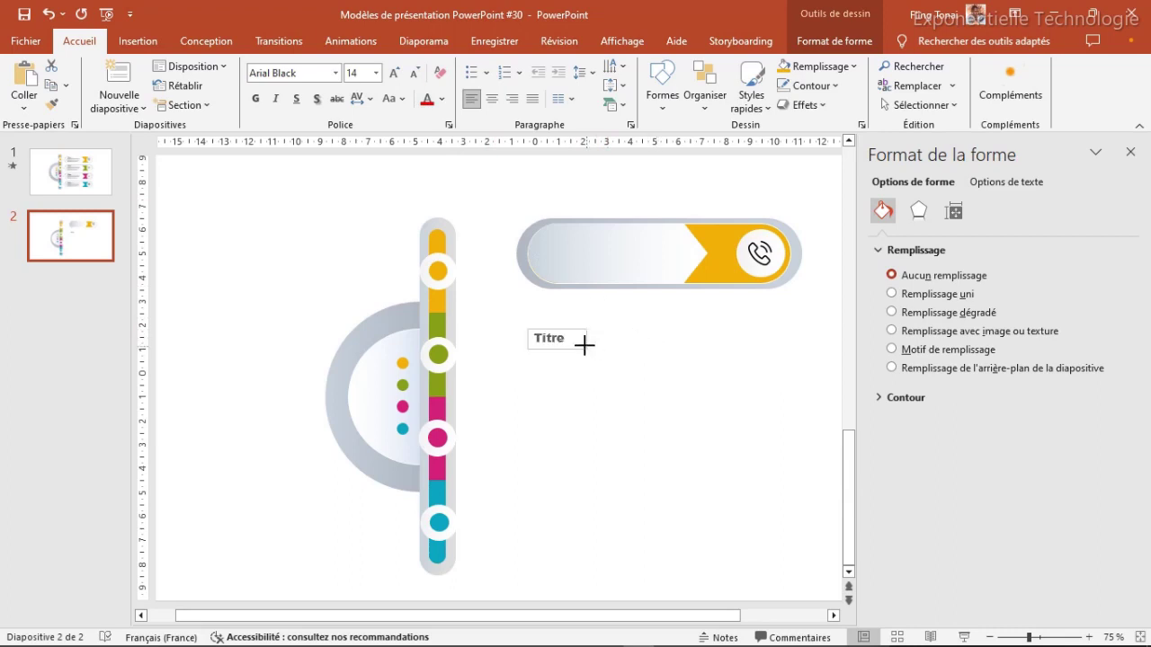
{"action": "mouse_move", "coordinate": [549, 329]}
{"action": "left_mouse_down"}
{"action": "mouse_move", "coordinate": [587, 247]}
{"action": "mouse_move", "coordinate": [561, 224]}
{"action": "left_mouse_up"}
Copy slide 1's first banner description onto slide 2, placed beneath Titre
{"action": "left_click", "coordinate": [99, 181]}
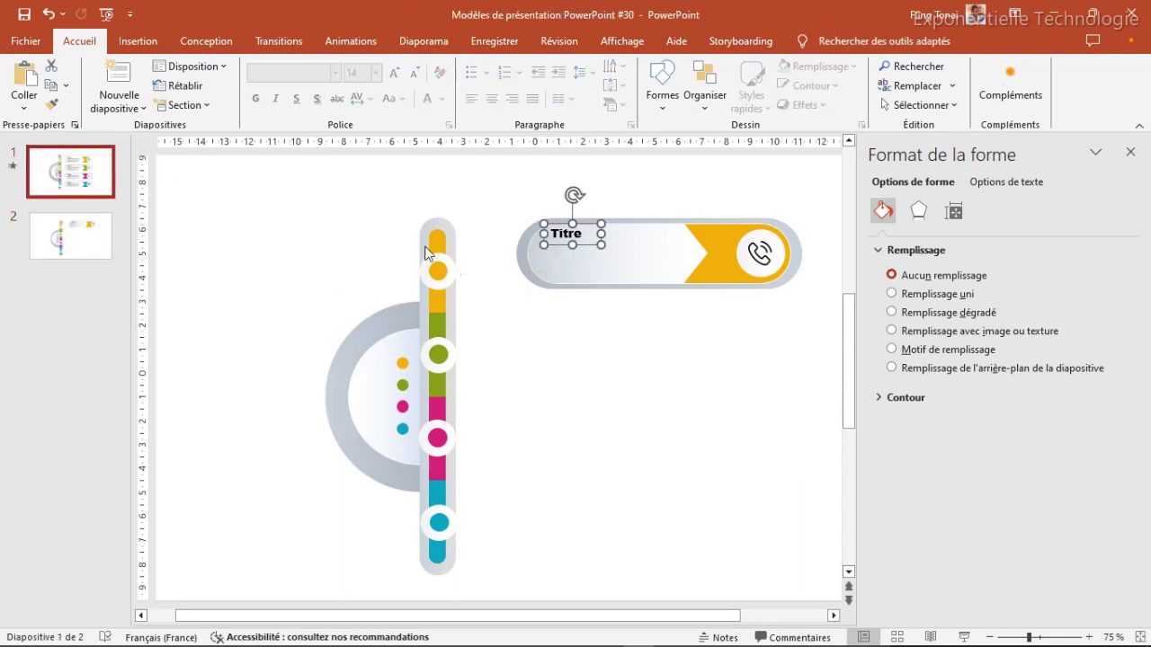
{"action": "left_click", "coordinate": [564, 244]}
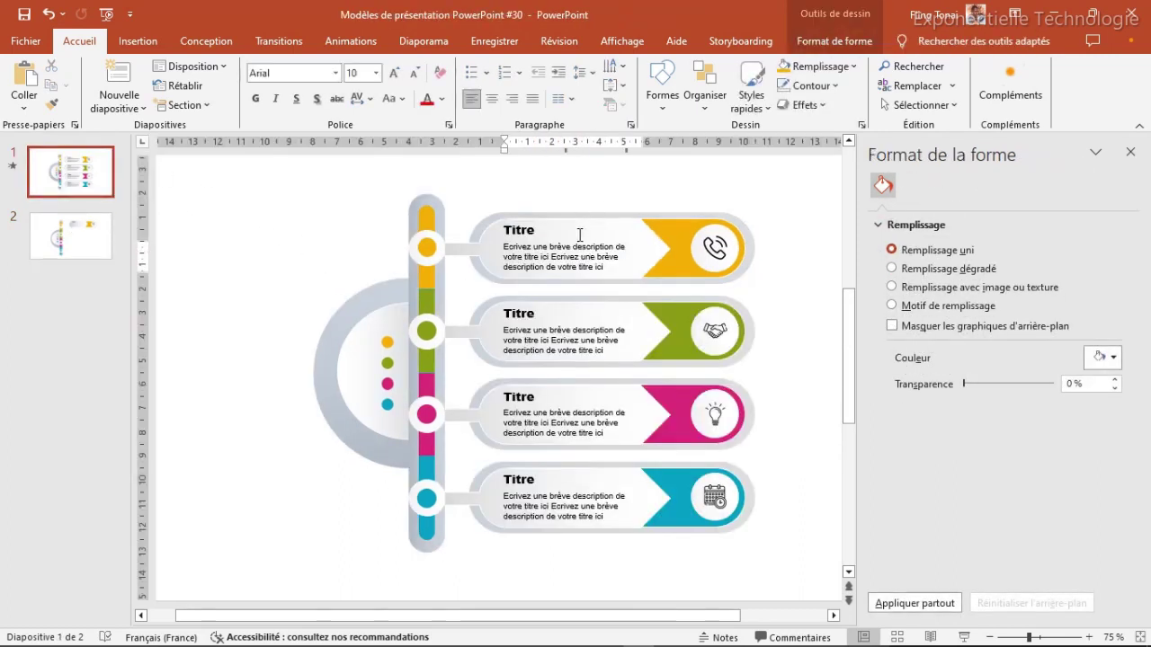
{"action": "left_click", "coordinate": [559, 237]}
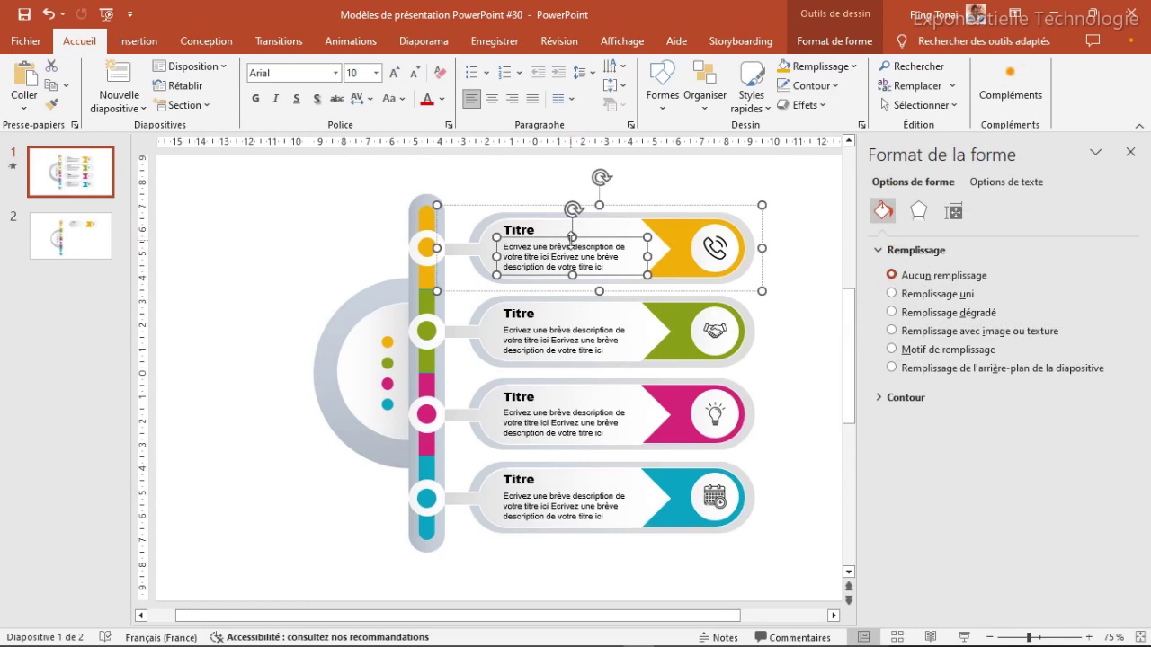
{"action": "left_click", "coordinate": [70, 241]}
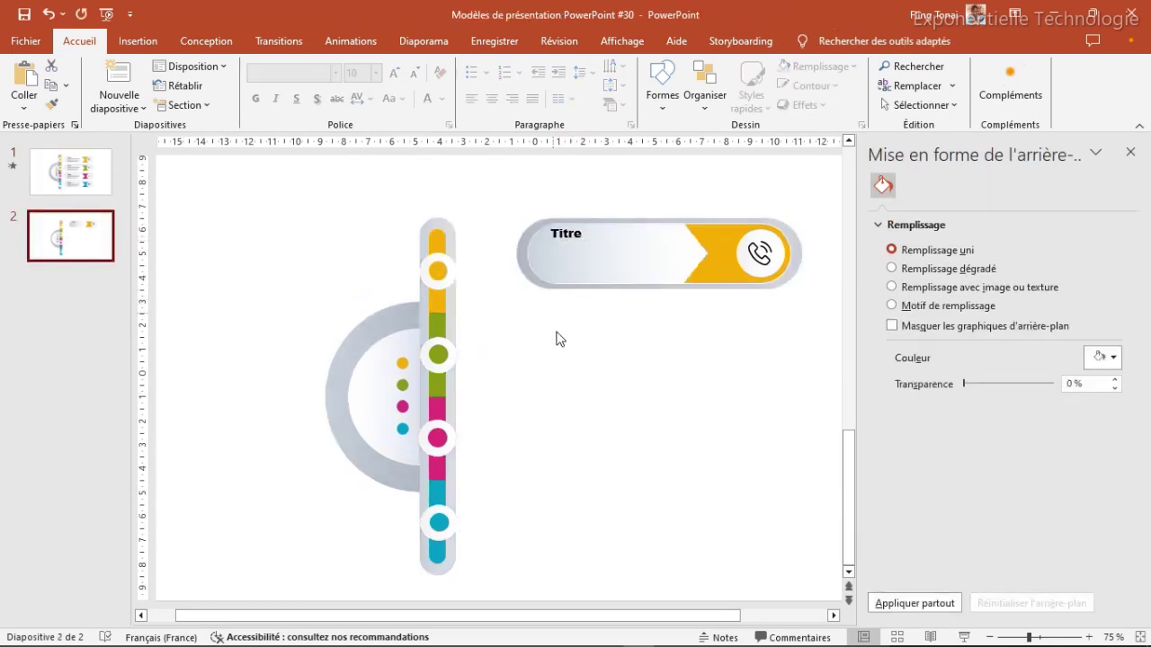
{"action": "key", "text": "ctrl+v"}
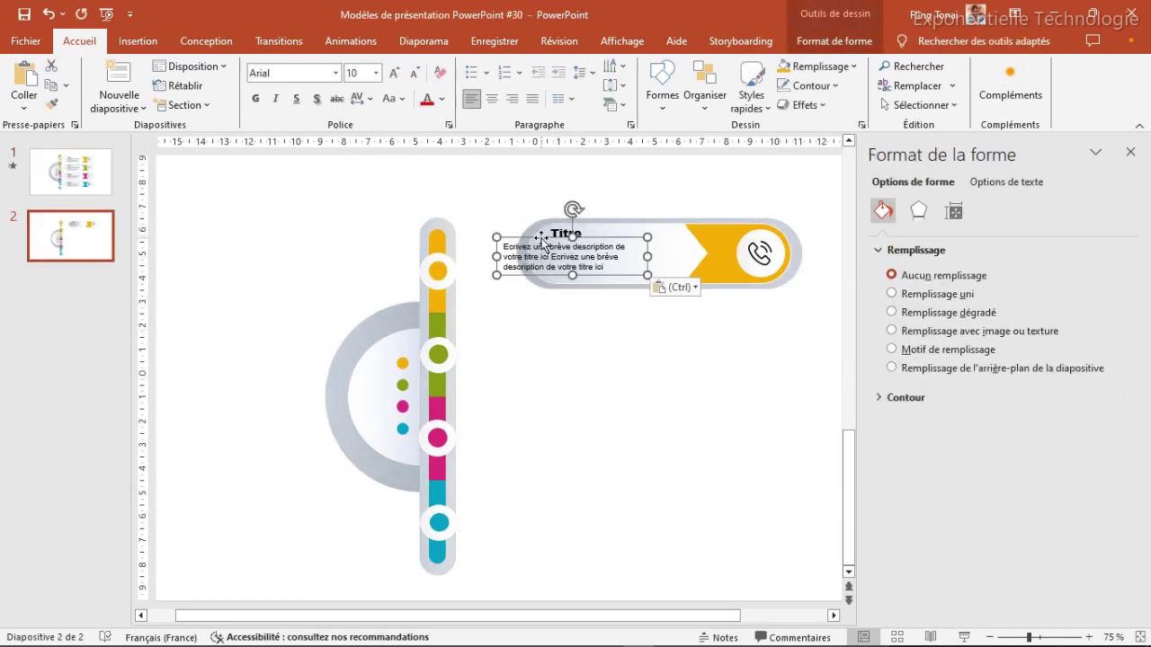
{"action": "left_click_drag", "start_coordinate": [542, 238], "coordinate": [589, 241]}
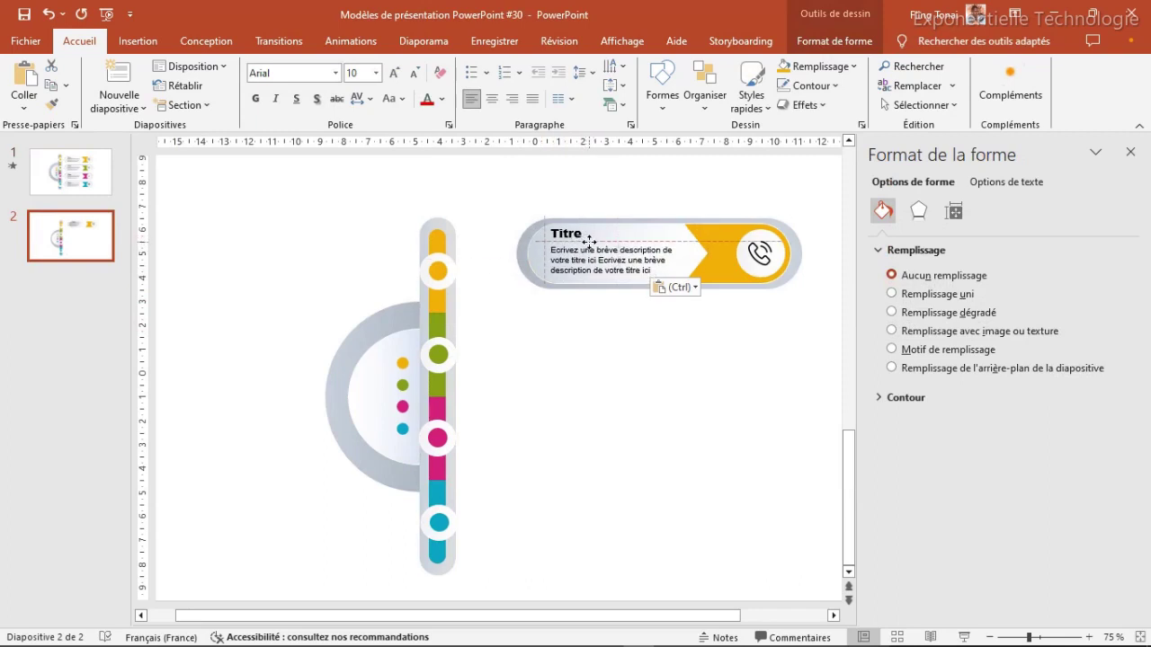
{"action": "left_click", "coordinate": [586, 260]}
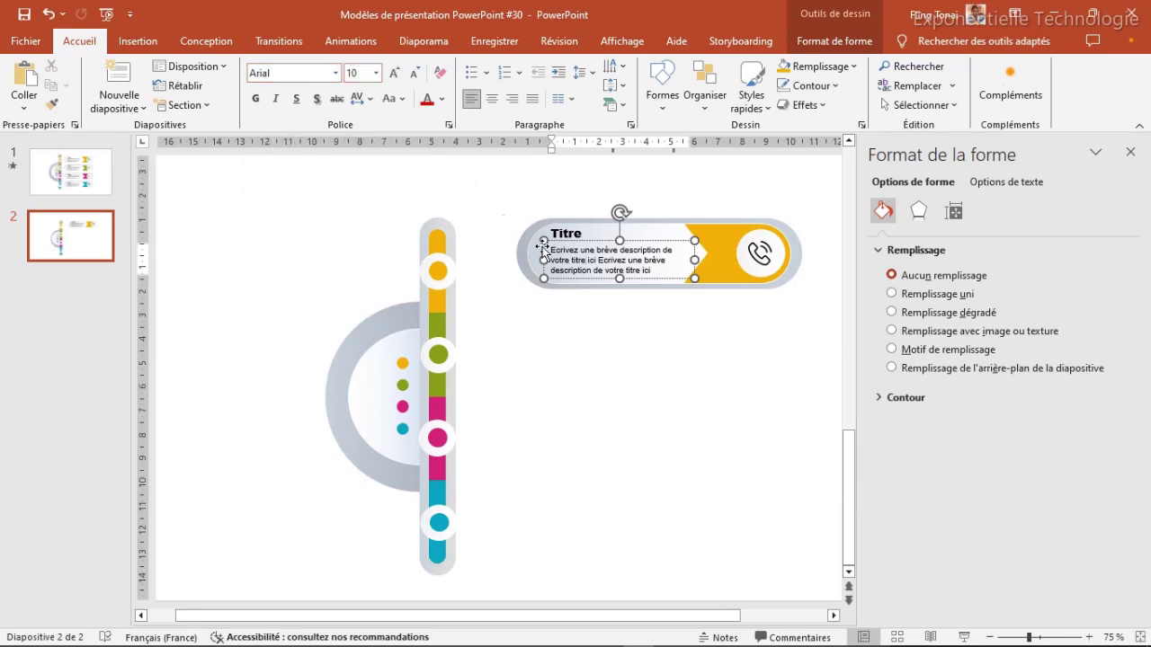
Stretch the banner's inner shape slightly wider toward the arrow tip
{"action": "left_click", "coordinate": [590, 279]}
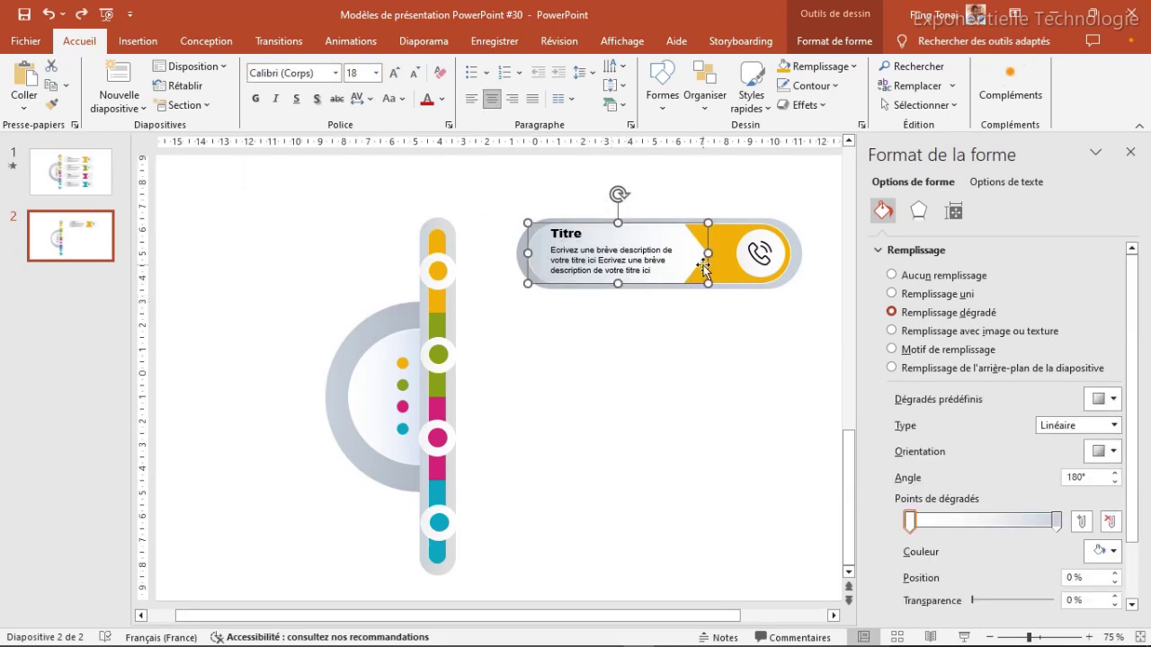
{"action": "left_click_drag", "start_coordinate": [707, 253], "coordinate": [718, 254]}
{"action": "left_click", "coordinate": [724, 327]}
{"action": "left_click", "coordinate": [692, 272]}
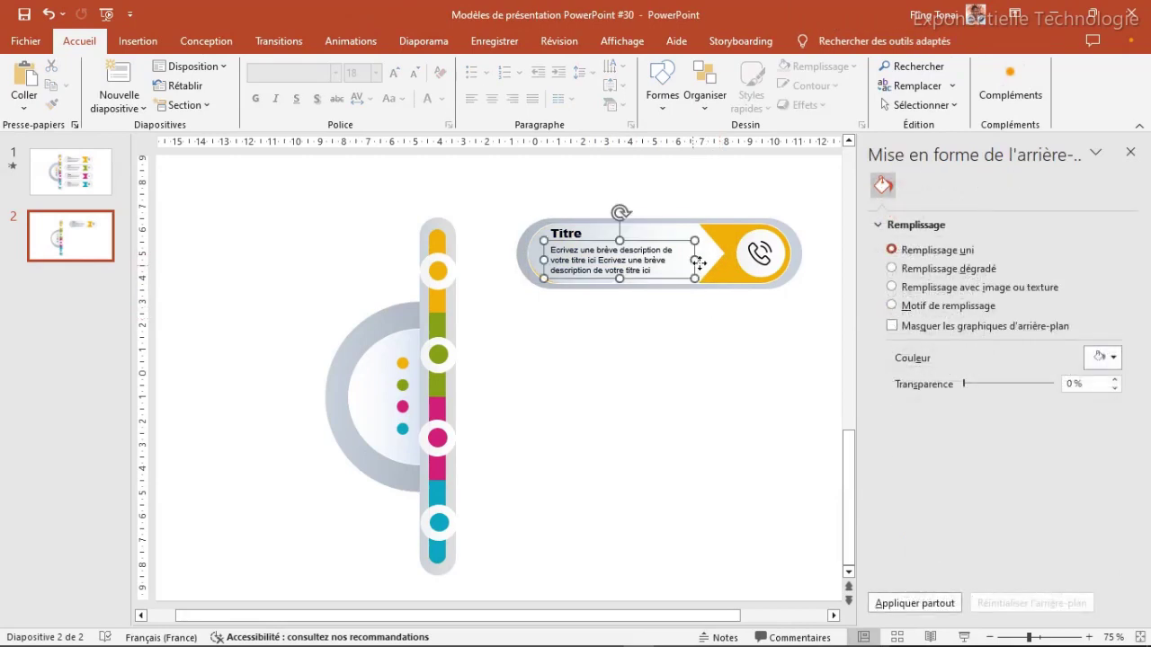
{"action": "left_click_drag", "start_coordinate": [712, 254], "coordinate": [715, 252]}
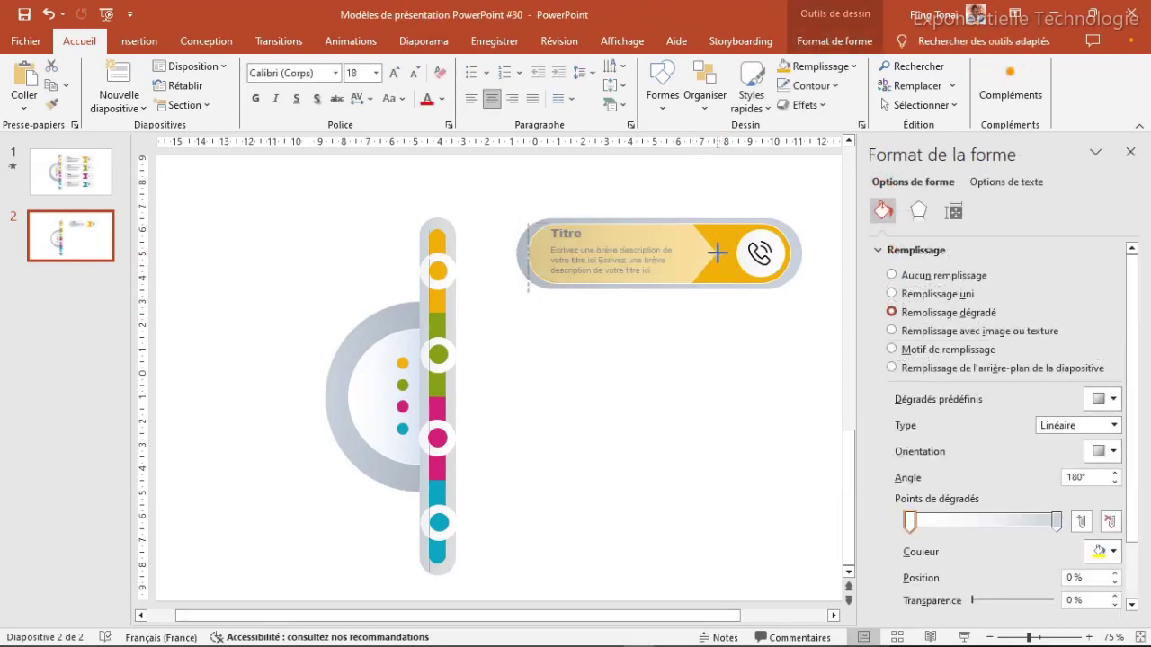
{"action": "left_click_drag", "start_coordinate": [717, 253], "coordinate": [718, 253]}
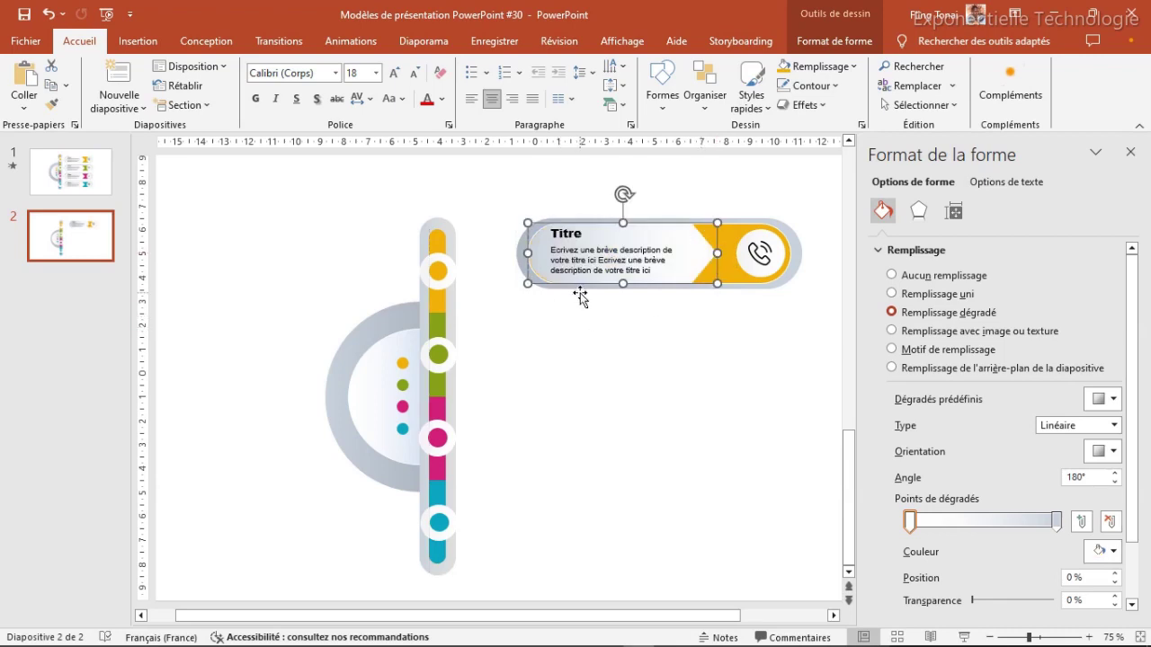
{"action": "left_click", "coordinate": [586, 313]}
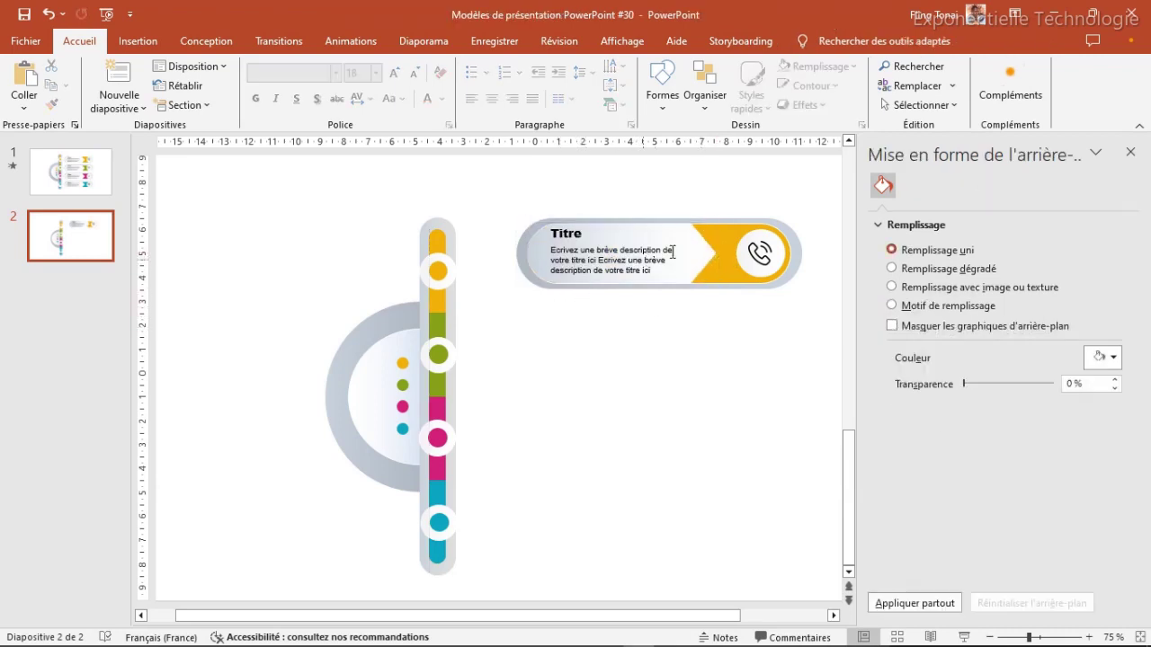
{"action": "left_click", "coordinate": [705, 254]}
{"action": "left_click", "coordinate": [673, 352]}
Move the whole banner card left beside the timeline's top marker
{"action": "left_click_drag", "start_coordinate": [805, 321], "coordinate": [492, 198]}
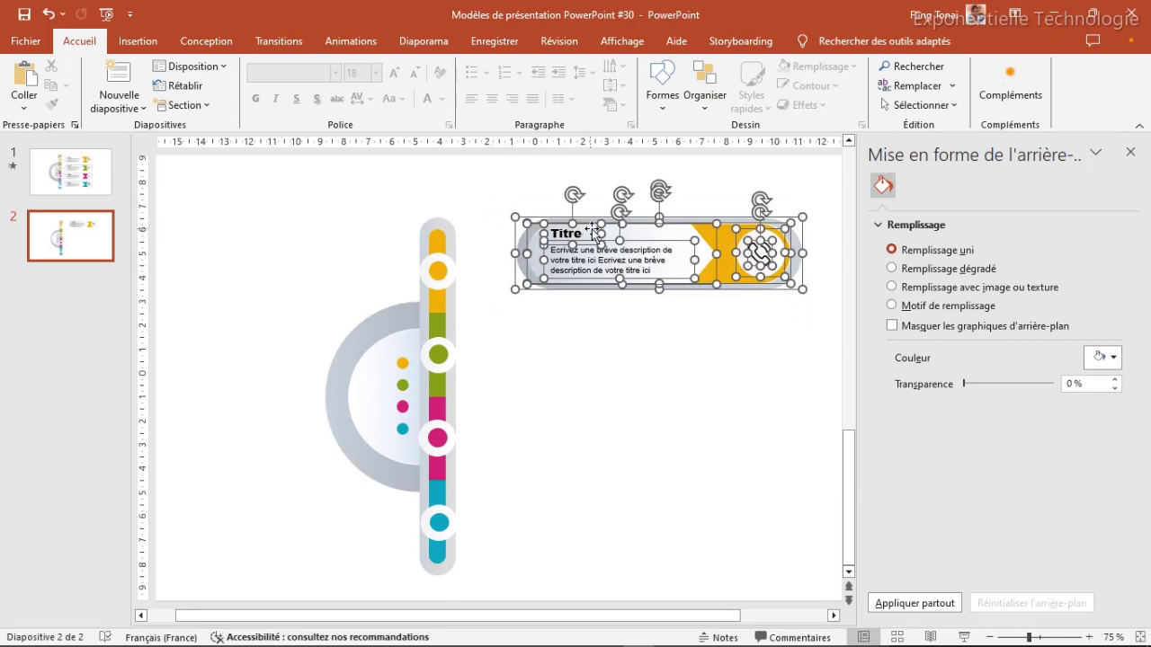
{"action": "left_click_drag", "start_coordinate": [594, 232], "coordinate": [561, 240]}
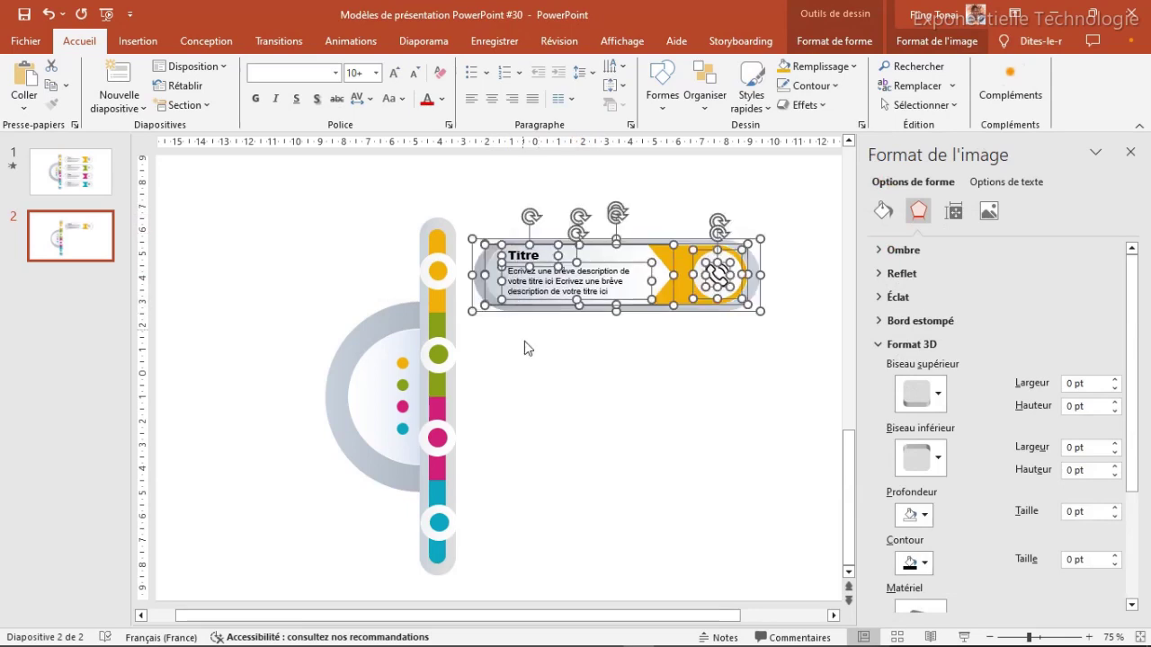
{"action": "left_click", "coordinate": [528, 349]}
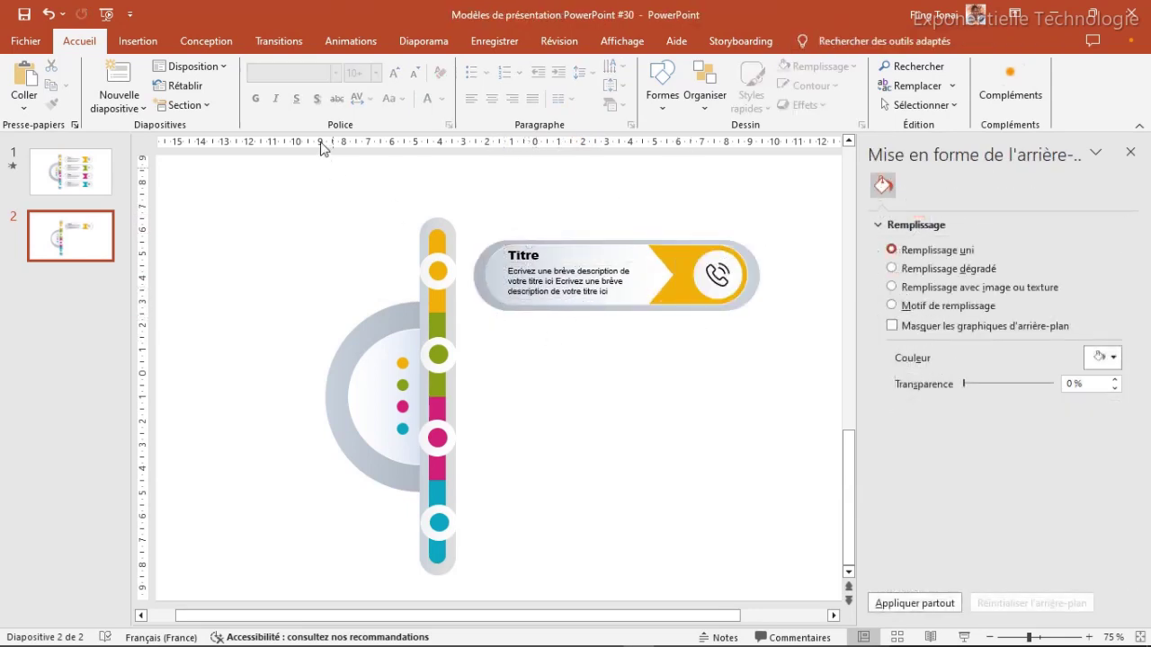
Draw a small connector rectangle between the top marker and the card
{"action": "left_click", "coordinate": [138, 40]}
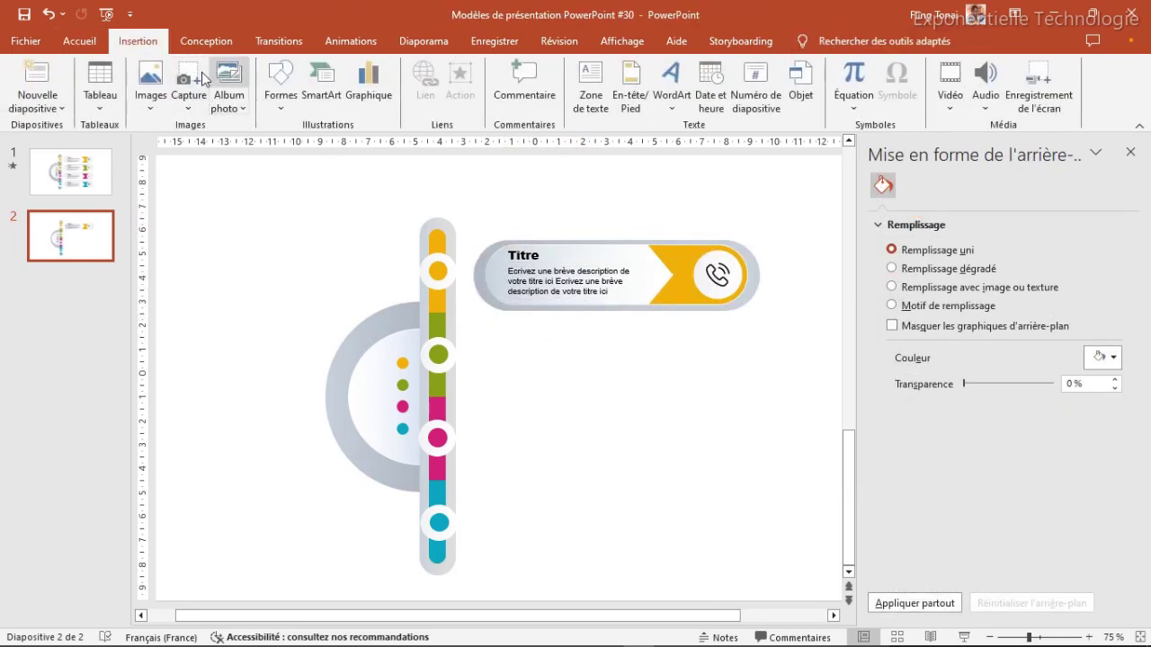
{"action": "left_click", "coordinate": [279, 89]}
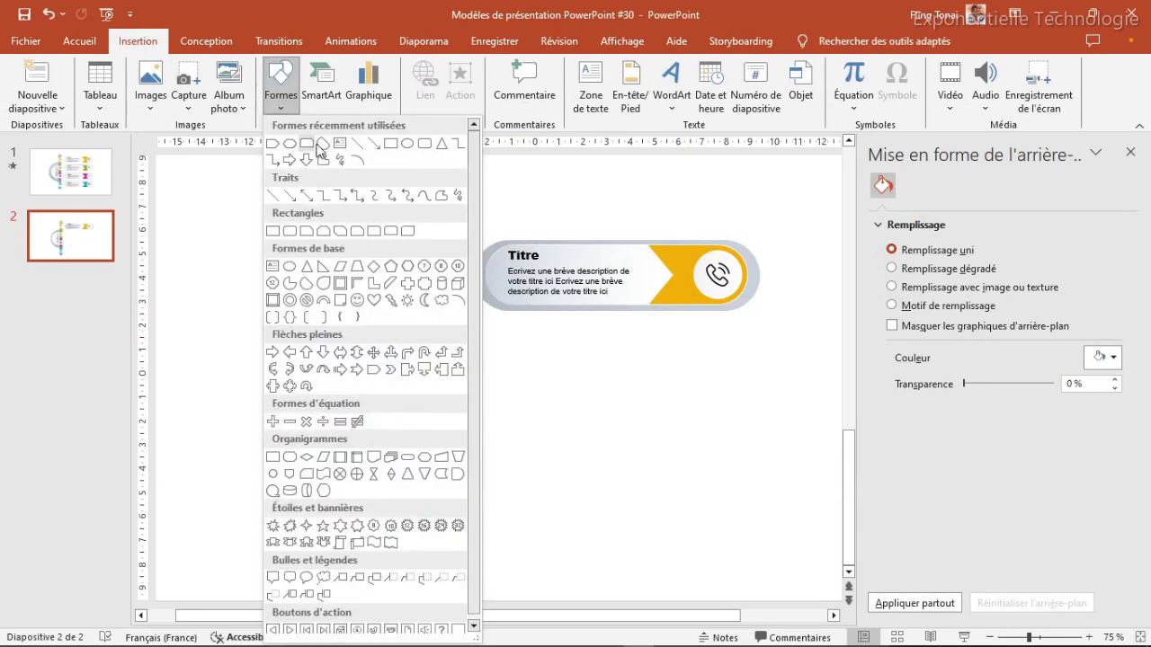
{"action": "left_click", "coordinate": [390, 144]}
{"action": "left_click_drag", "start_coordinate": [454, 267], "coordinate": [484, 280]}
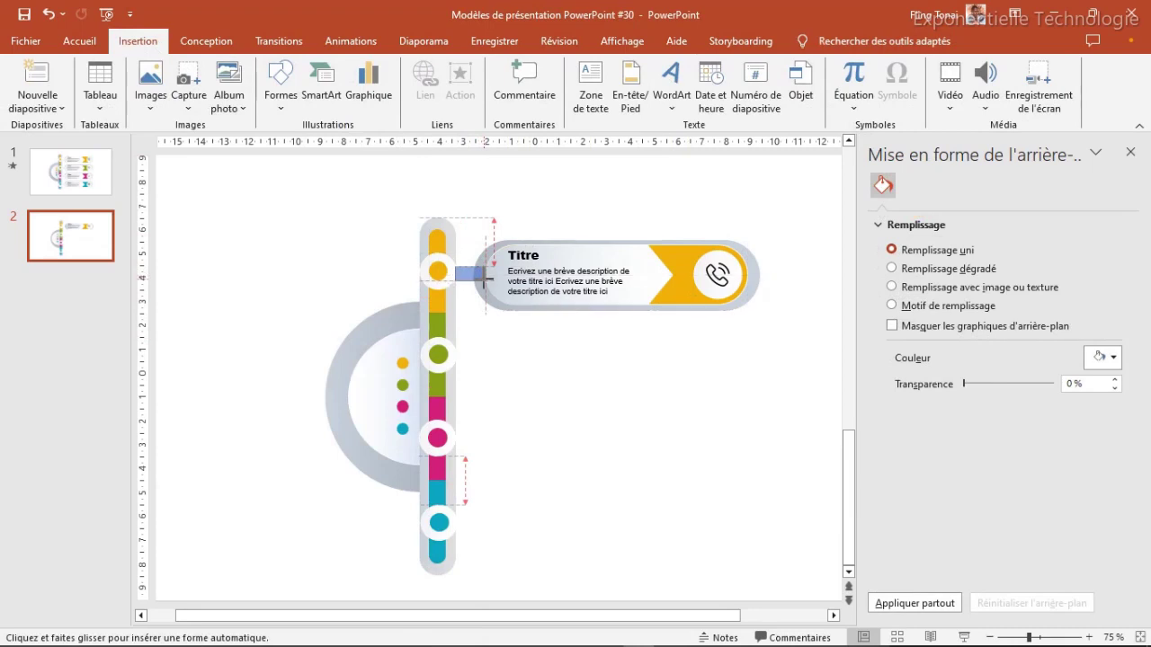
{"action": "left_click_drag", "start_coordinate": [485, 277], "coordinate": [475, 272]}
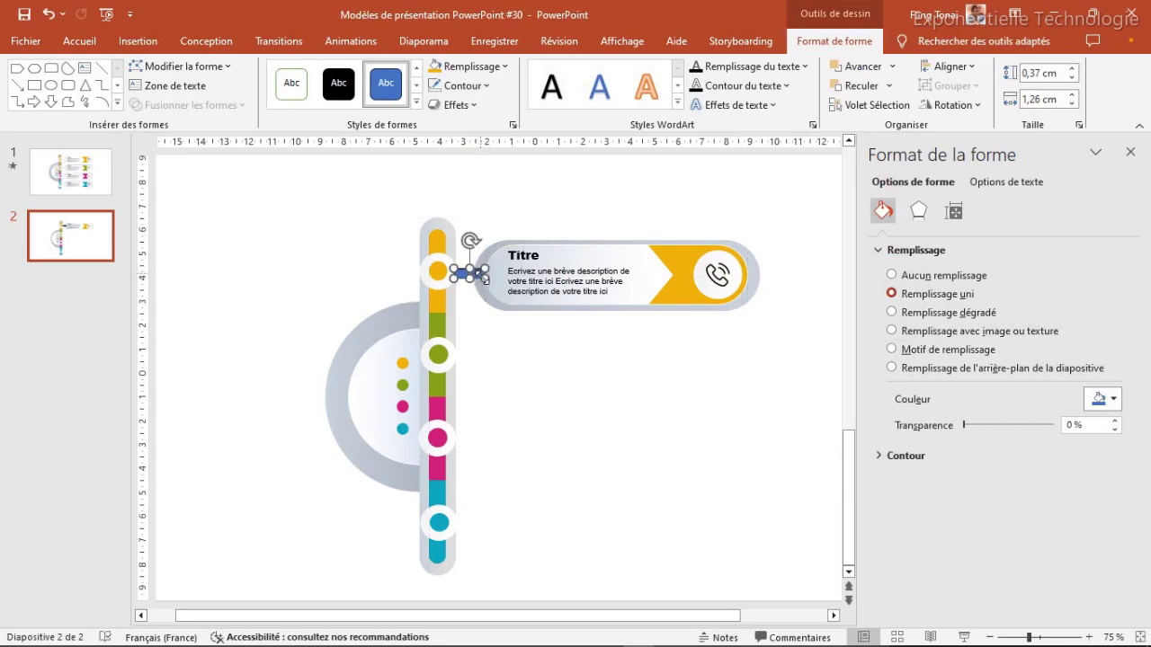
Remove the connector's outline and fill it with a recent light colour
{"action": "left_click", "coordinate": [462, 86]}
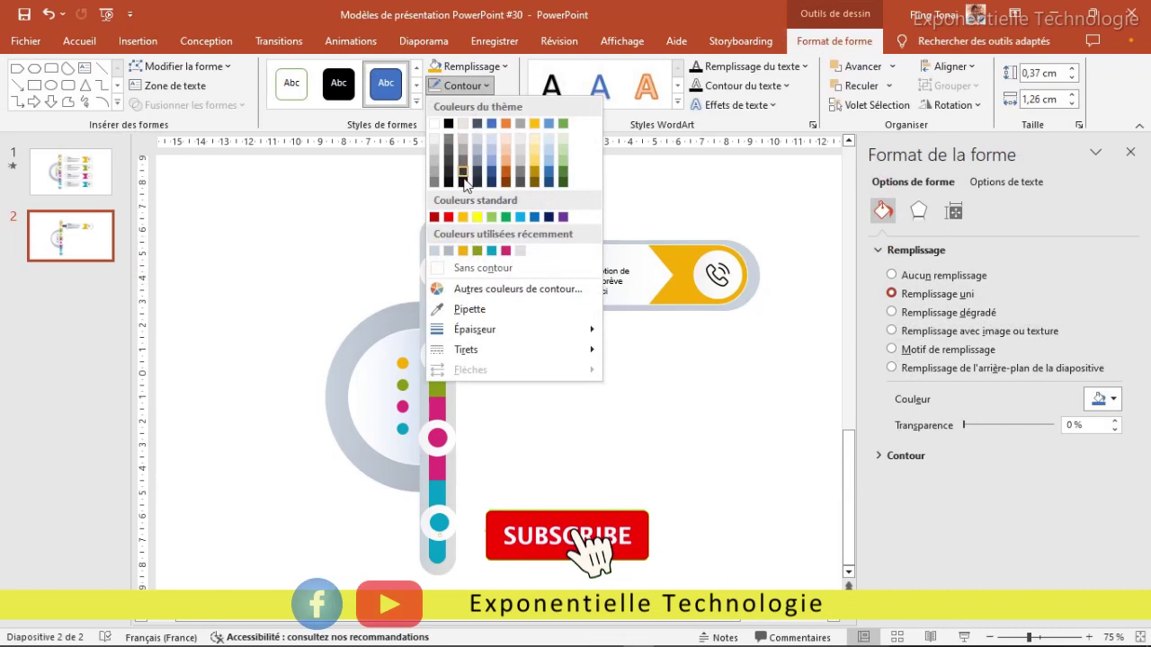
{"action": "left_click", "coordinate": [467, 268]}
{"action": "left_click", "coordinate": [490, 68]}
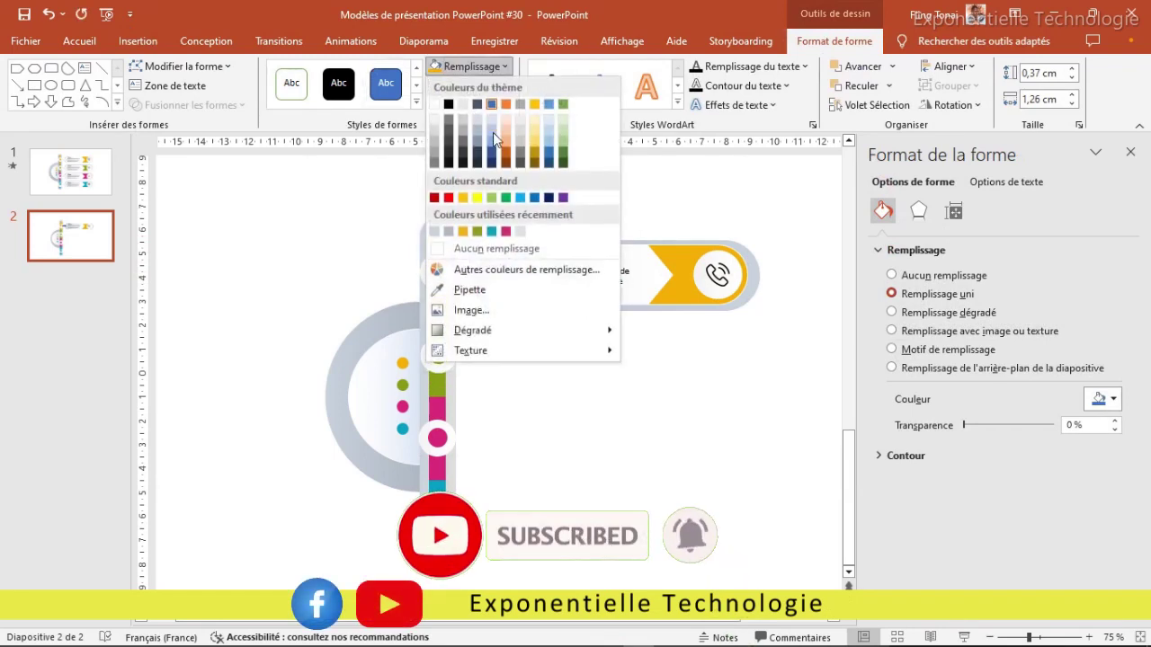
{"action": "left_click", "coordinate": [449, 232]}
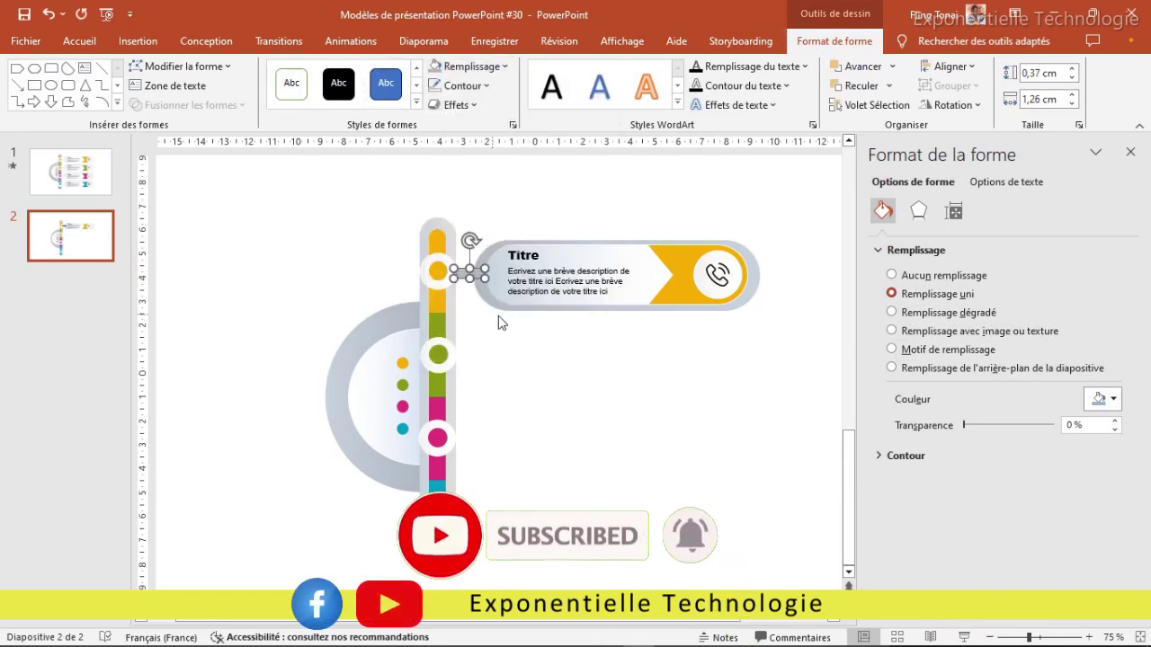
{"action": "left_click", "coordinate": [490, 332]}
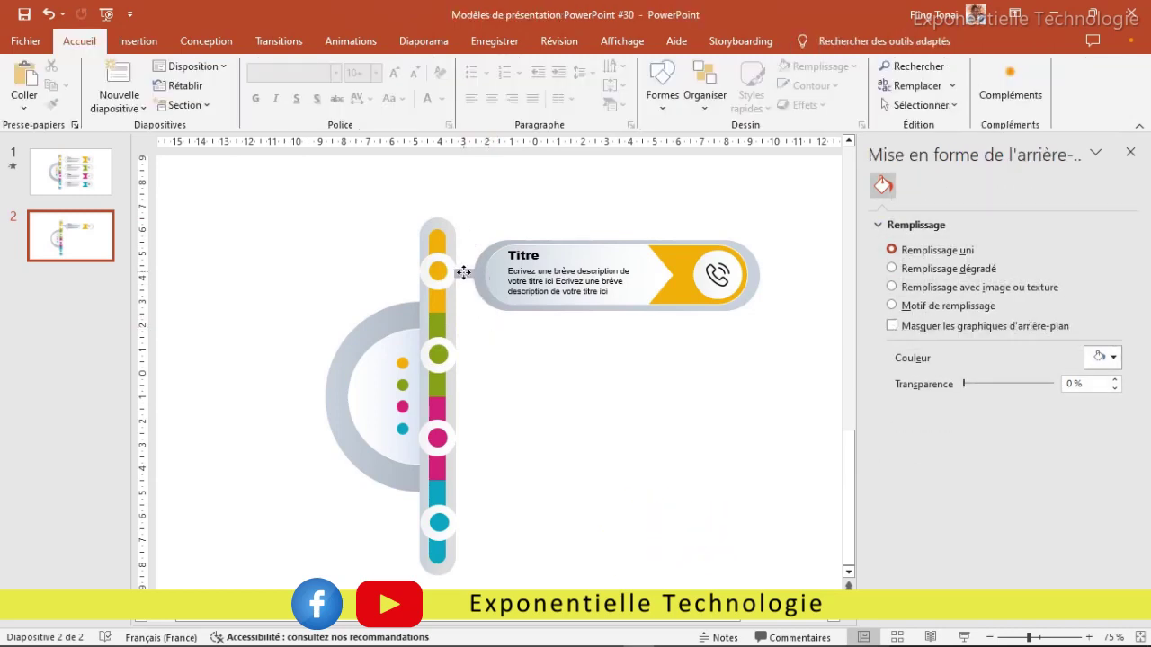
{"action": "left_click", "coordinate": [465, 274]}
{"action": "left_click", "coordinate": [469, 66]}
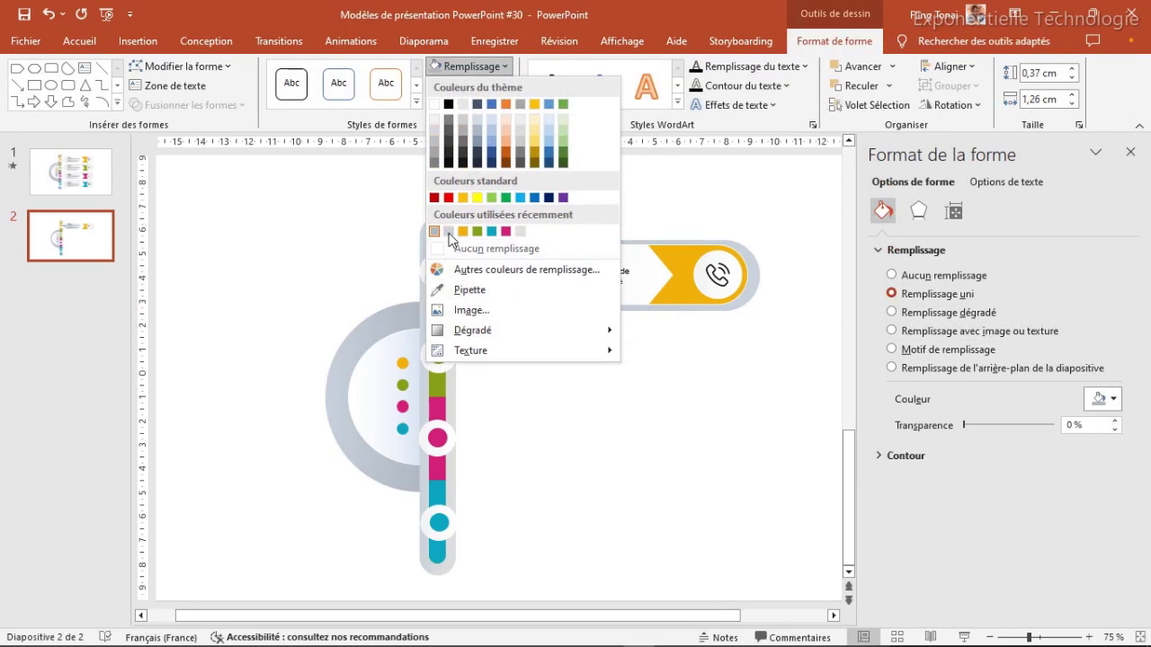
Fill the short connector light grey, then select all pieces of the first title card
{"action": "left_click", "coordinate": [449, 232]}
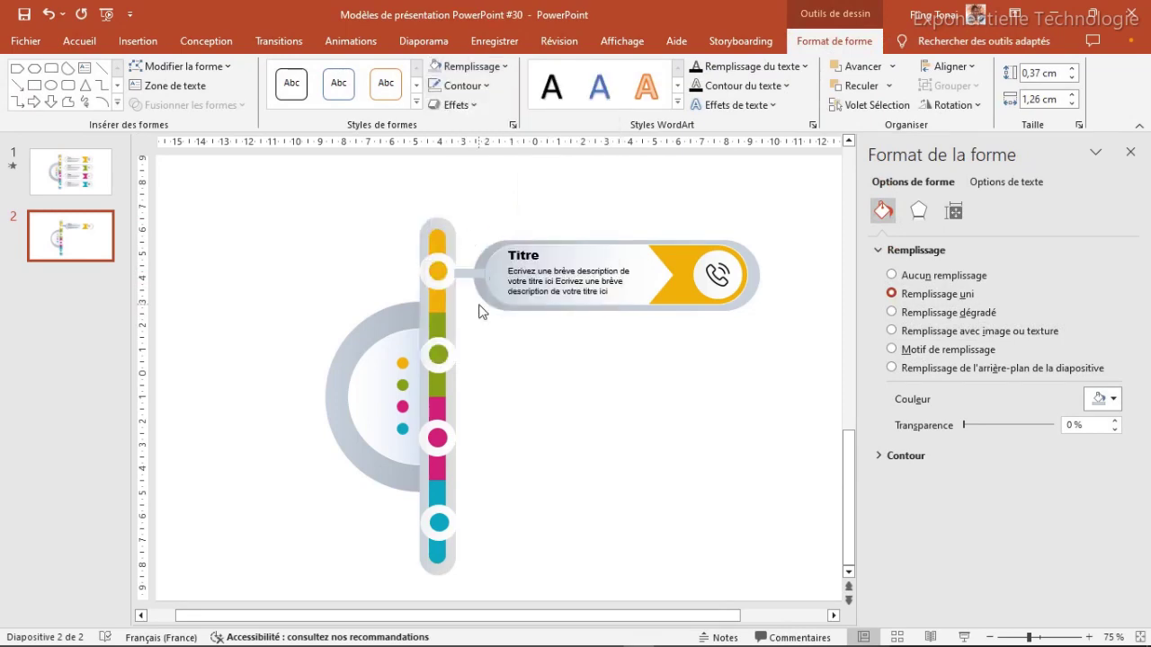
{"action": "left_click", "coordinate": [478, 290]}
{"action": "left_click", "coordinate": [469, 270]}
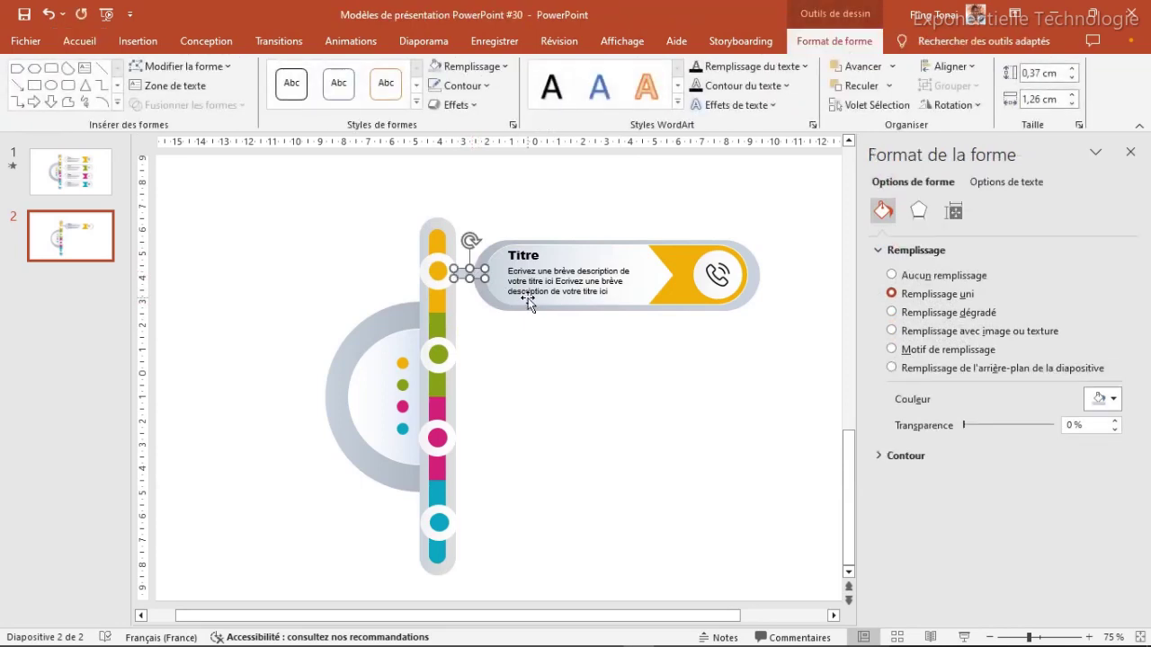
{"action": "left_click", "coordinate": [503, 326]}
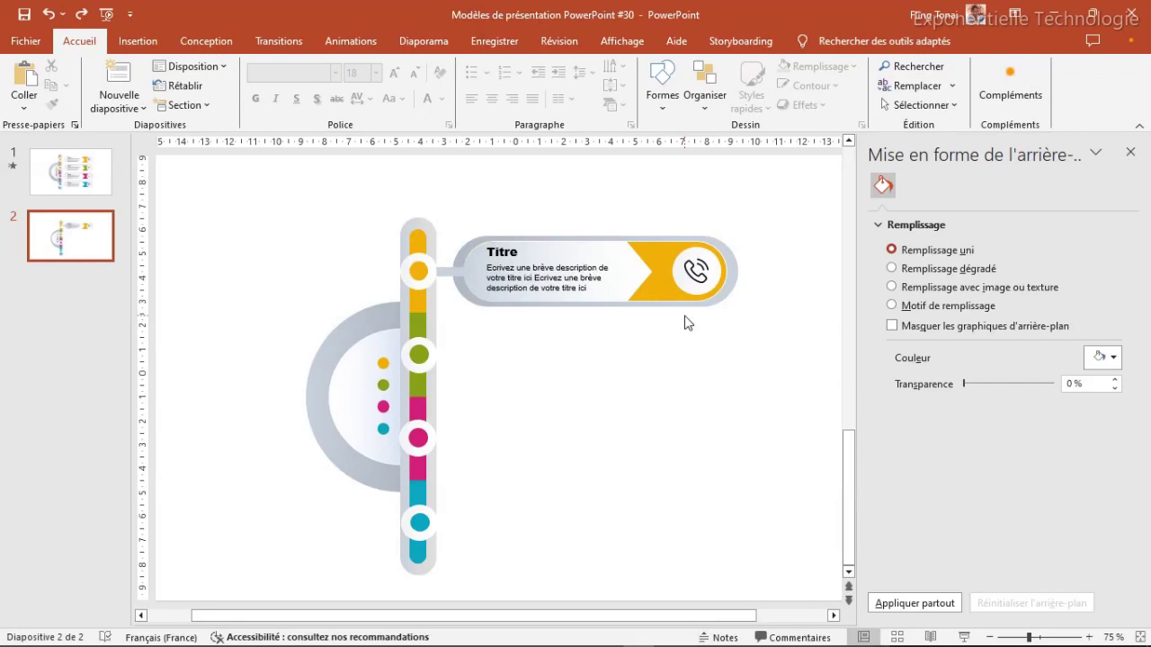
{"action": "mouse_move", "coordinate": [782, 343]}
{"action": "left_mouse_down"}
{"action": "mouse_move", "coordinate": [425, 225]}
{"action": "mouse_move", "coordinate": [448, 232]}
{"action": "left_mouse_up"}
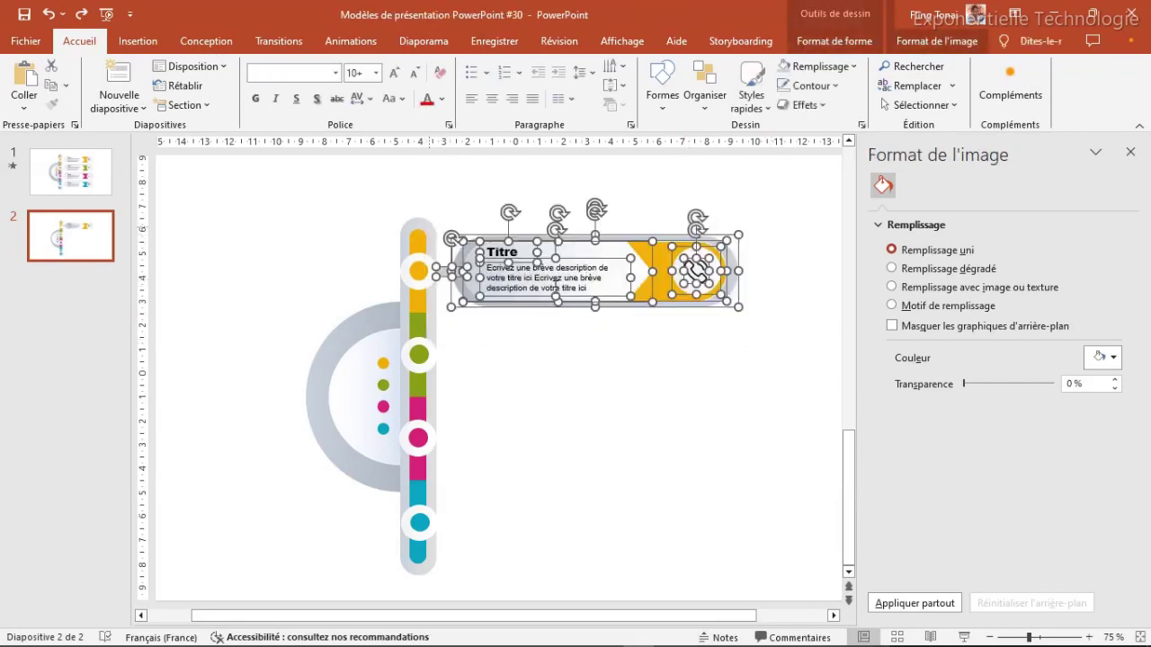
Group the first title card's pieces into one object
{"action": "left_click", "coordinate": [865, 39]}
{"action": "left_click", "coordinate": [952, 85]}
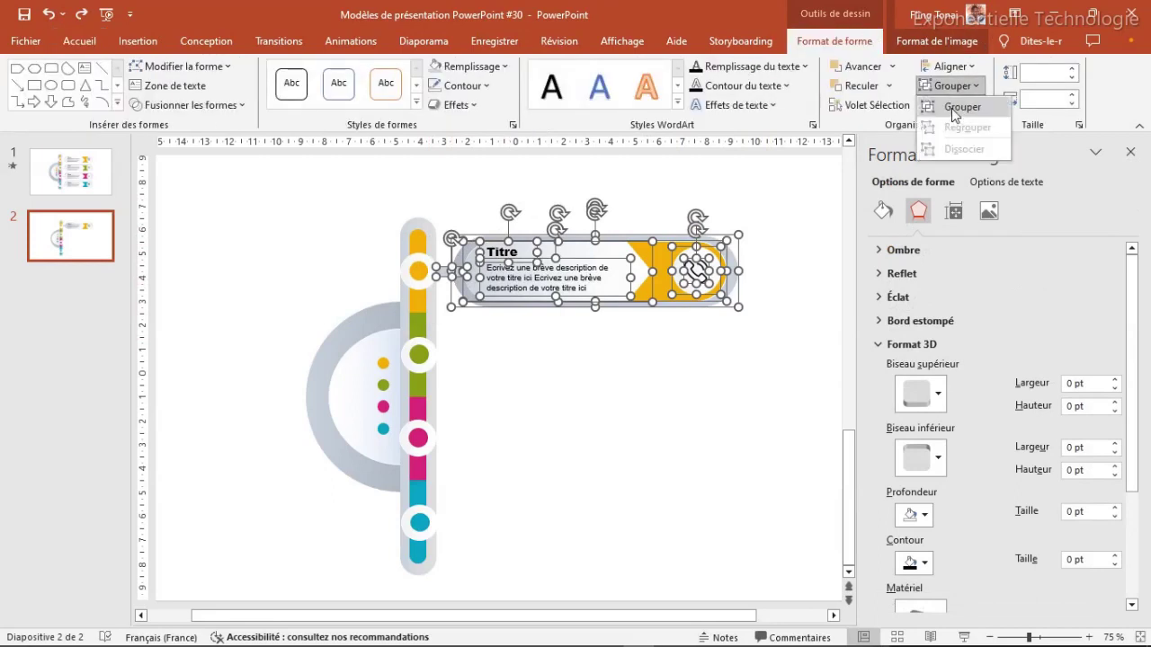
{"action": "left_click", "coordinate": [951, 107]}
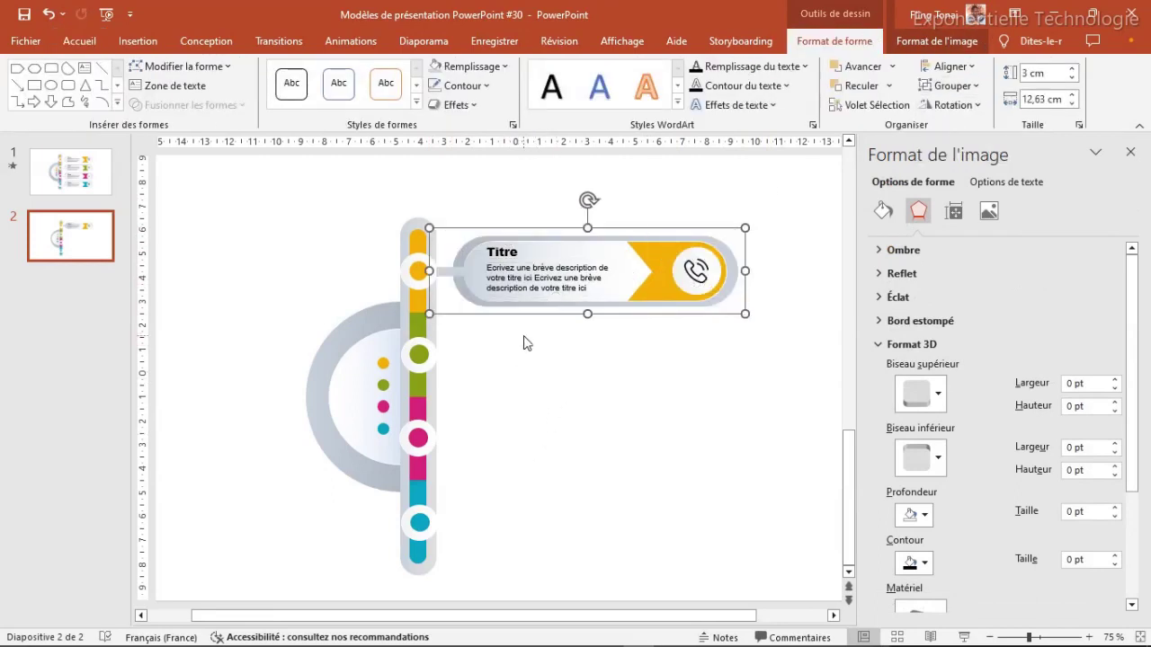
Duplicate the card three times, stacking copies beside the green, magenta and teal dots
{"action": "key", "text": "ctrl+d"}
{"action": "left_click_drag", "start_coordinate": [639, 239], "coordinate": [629, 312]}
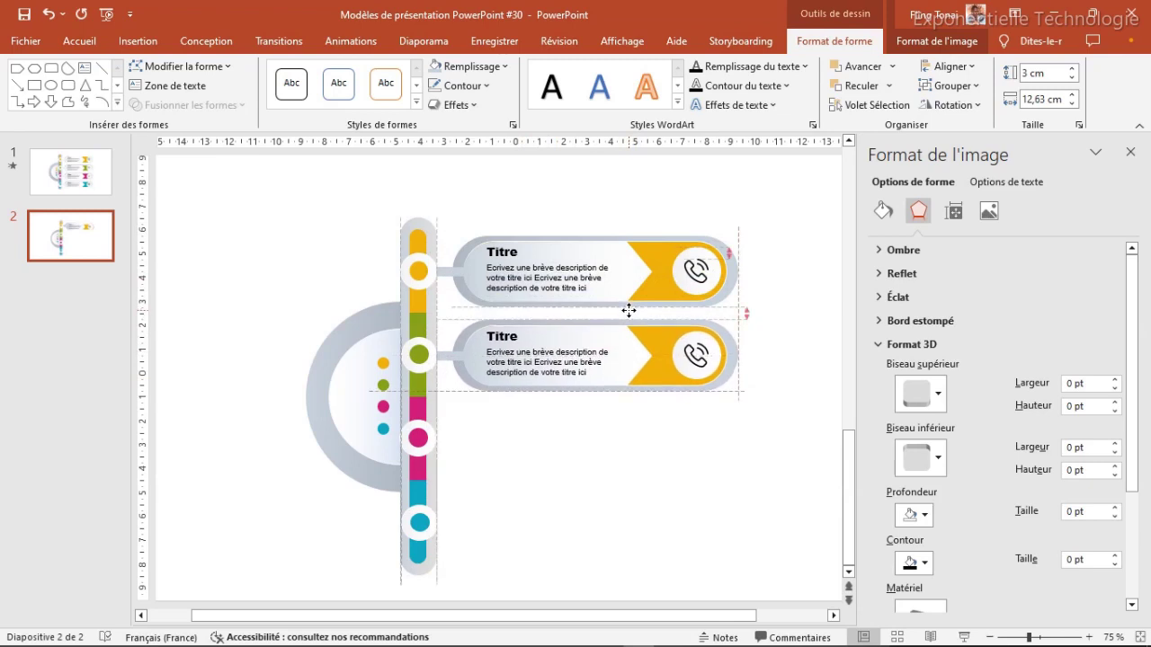
{"action": "key", "text": "ctrl+d"}
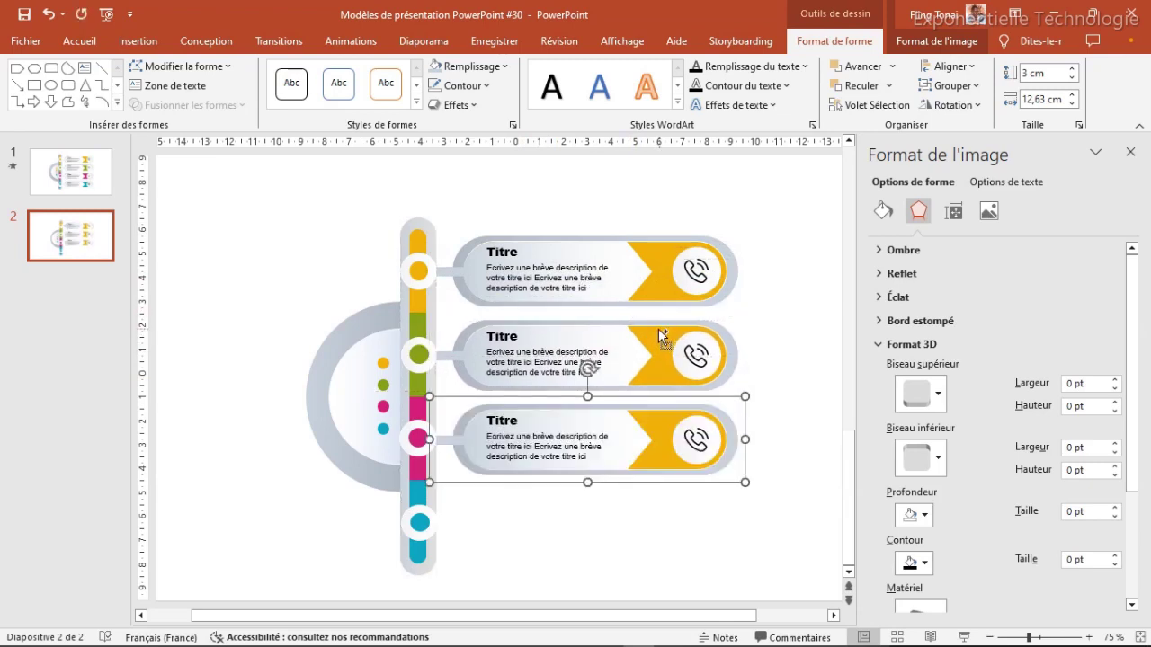
{"action": "key", "text": "ctrl+d"}
{"action": "left_click", "coordinate": [767, 337]}
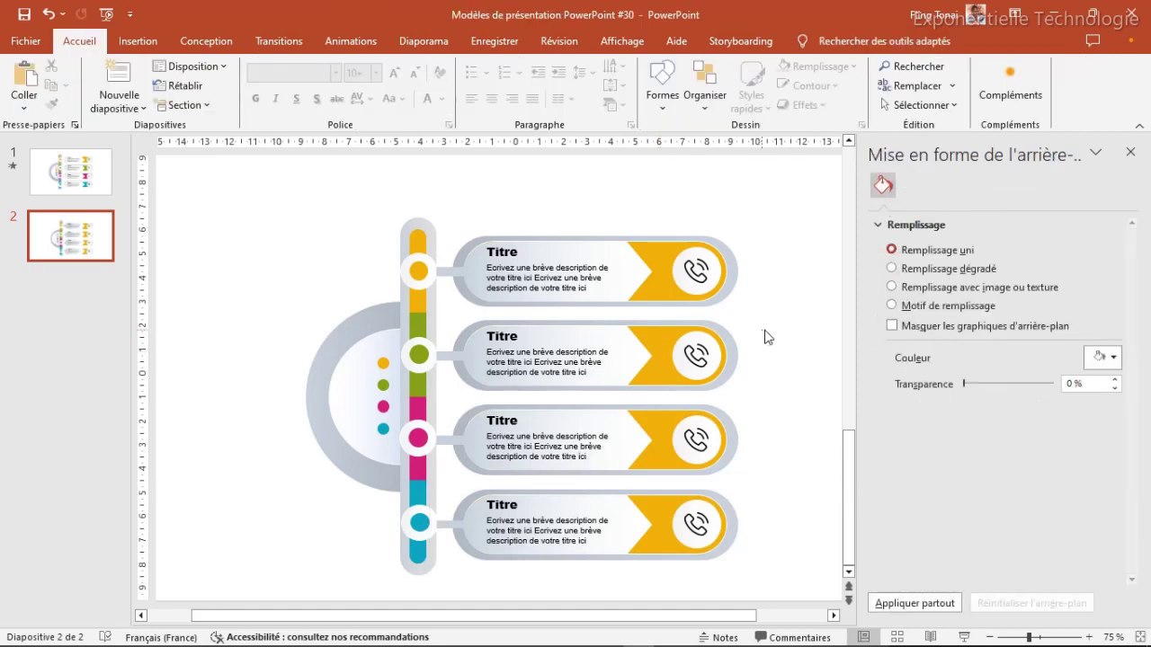
{"action": "left_click", "coordinate": [685, 360]}
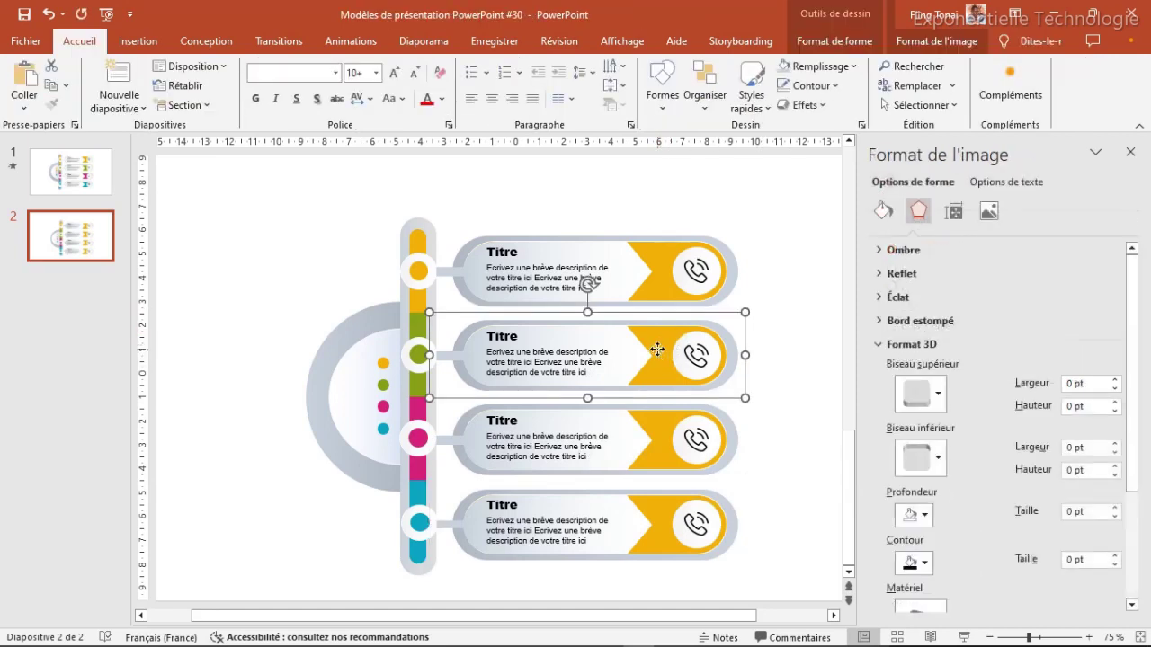
Fill the second card's chevron dark olive green to match its dot
{"action": "left_click", "coordinate": [663, 339]}
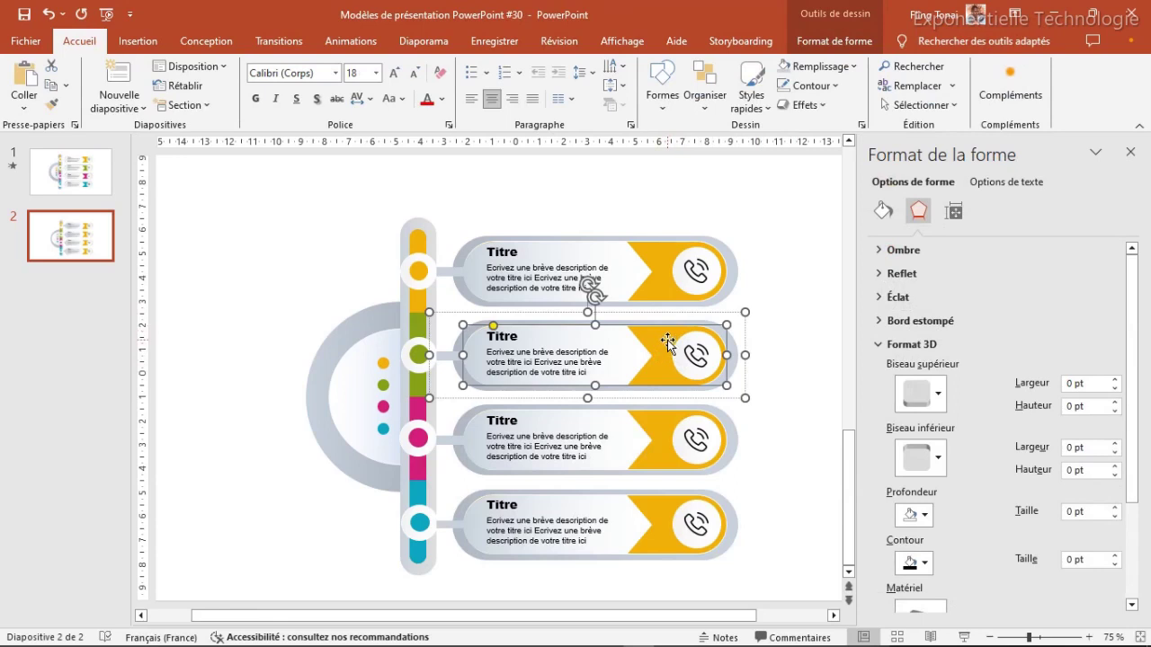
{"action": "left_click", "coordinate": [820, 43]}
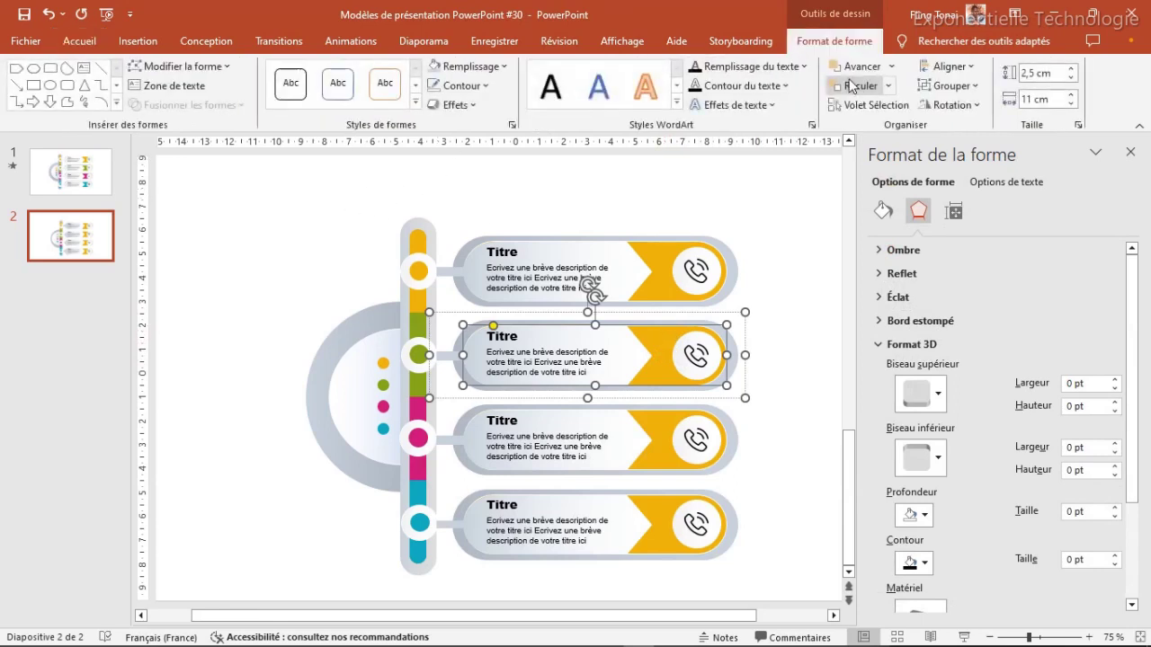
{"action": "left_click", "coordinate": [473, 66]}
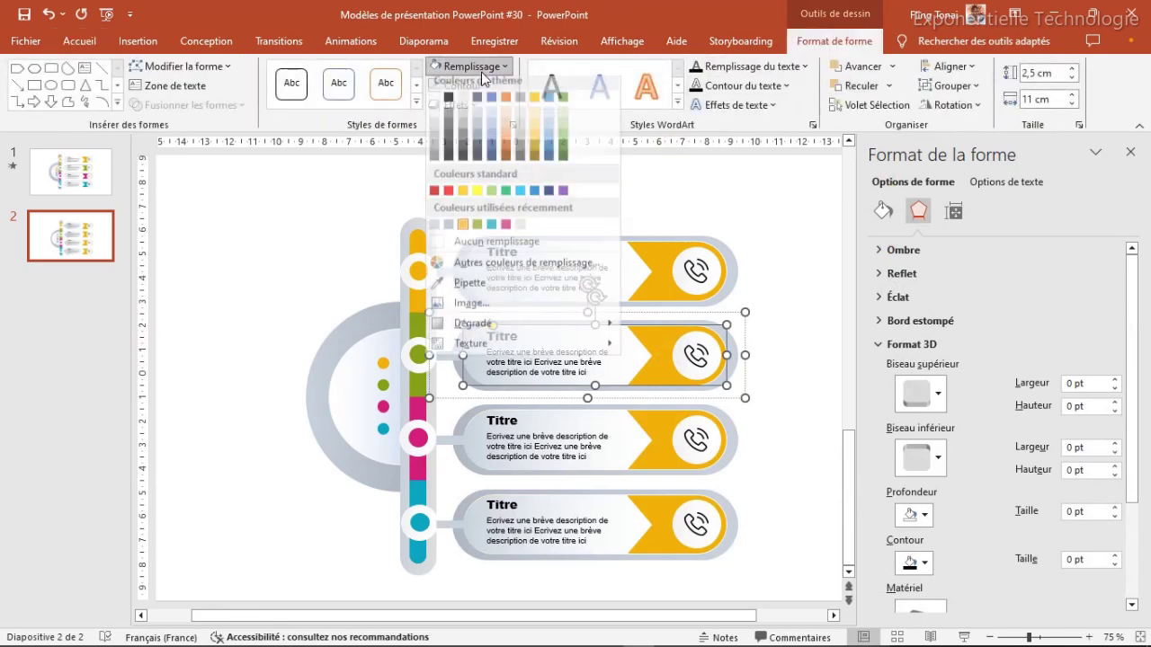
{"action": "left_click", "coordinate": [493, 198]}
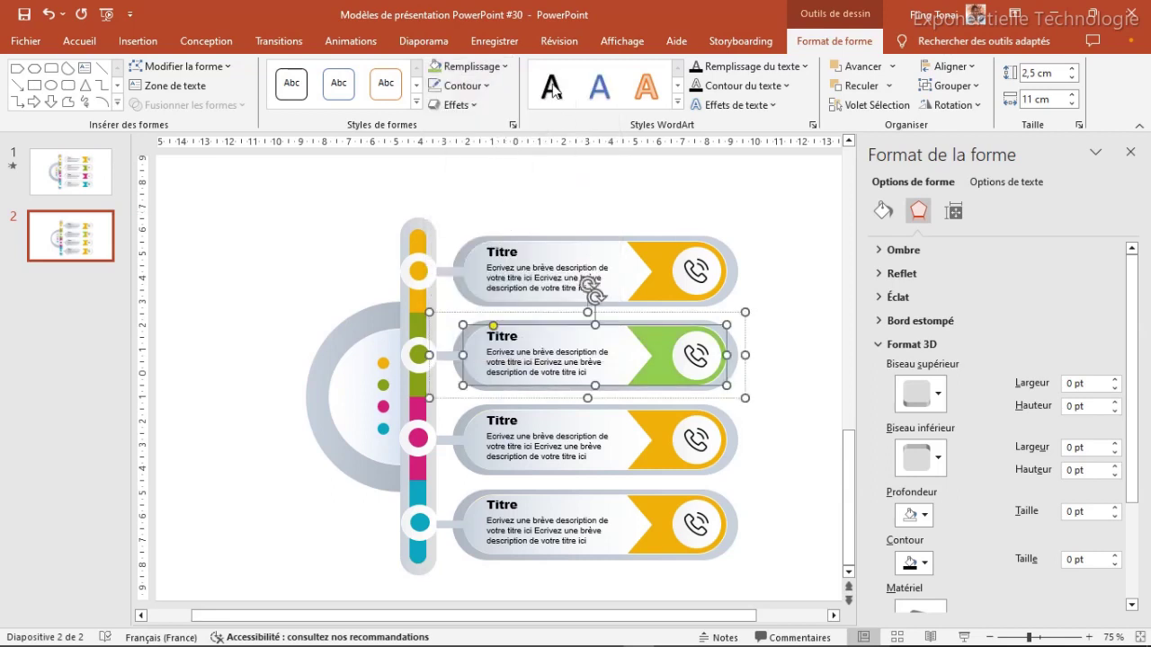
{"action": "left_click", "coordinate": [500, 67]}
{"action": "left_click", "coordinate": [480, 230]}
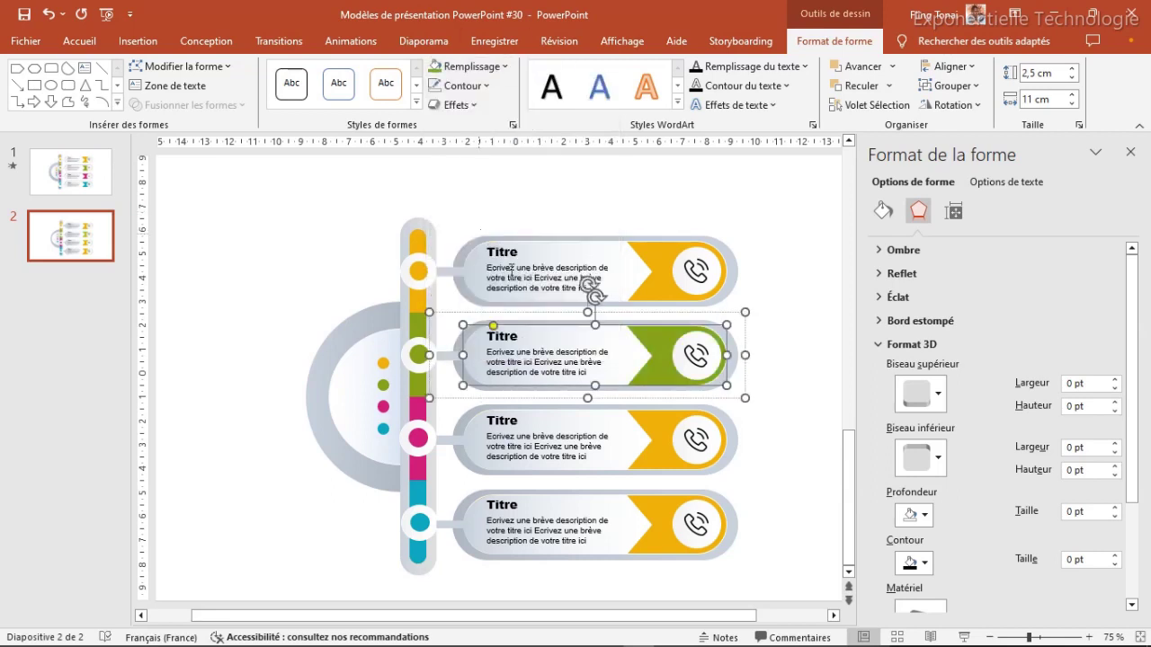
Fill the third card's chevron magenta and the fourth card's chevron cyan
{"action": "left_click", "coordinate": [668, 427]}
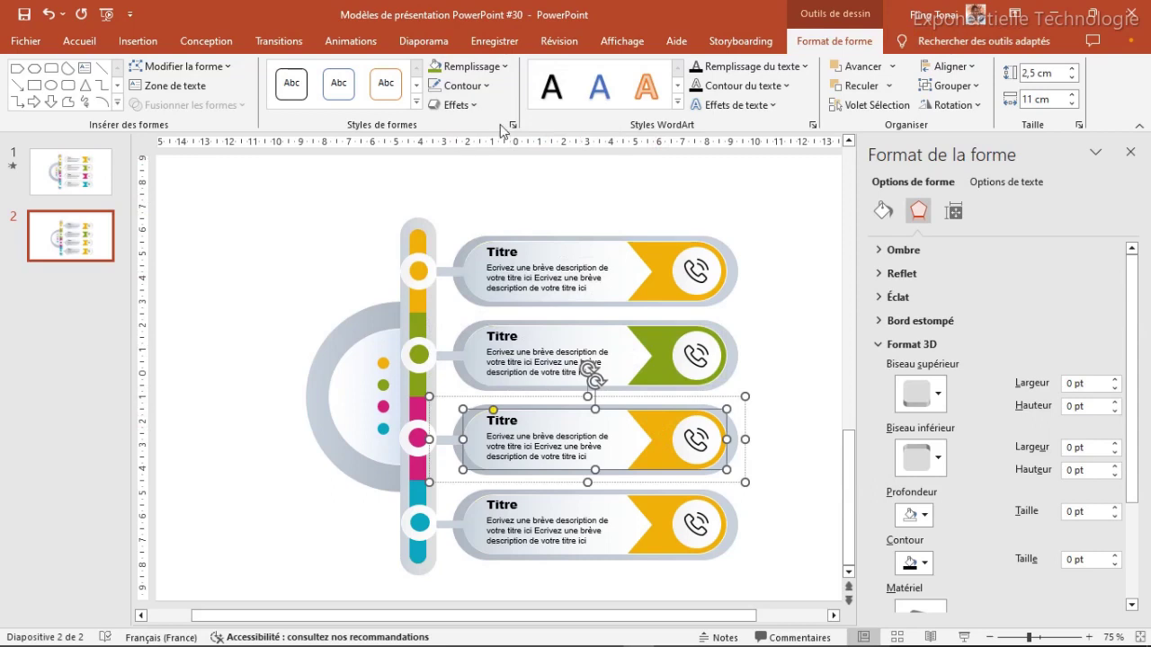
{"action": "left_click", "coordinate": [500, 66]}
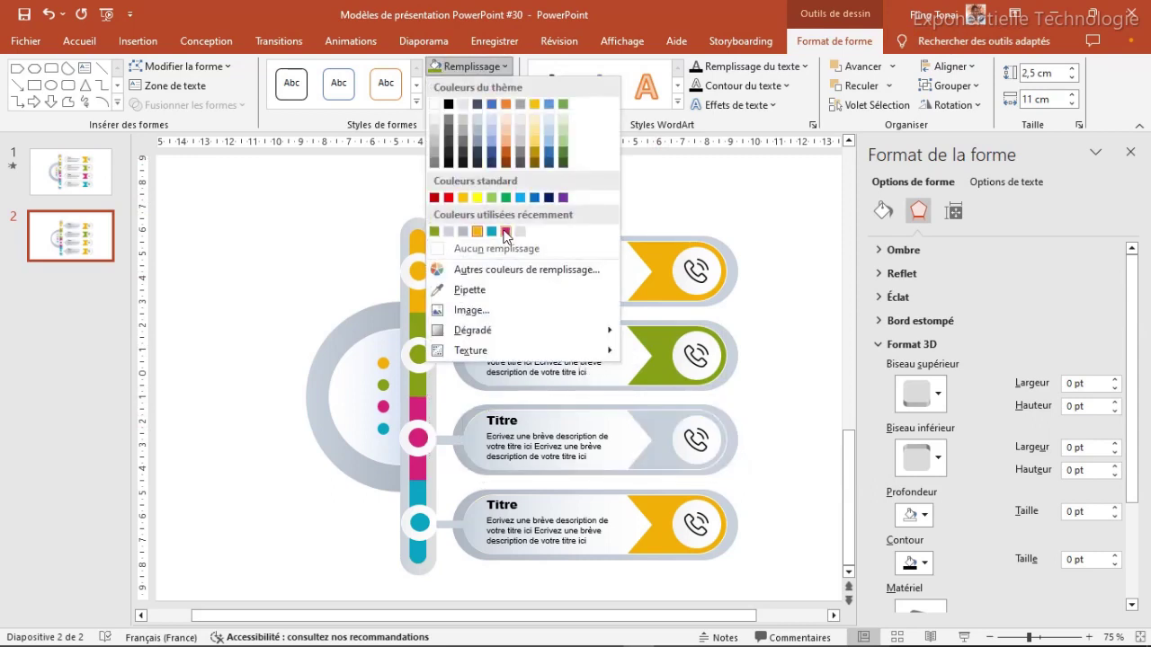
{"action": "left_click", "coordinate": [507, 232]}
{"action": "left_click", "coordinate": [667, 507]}
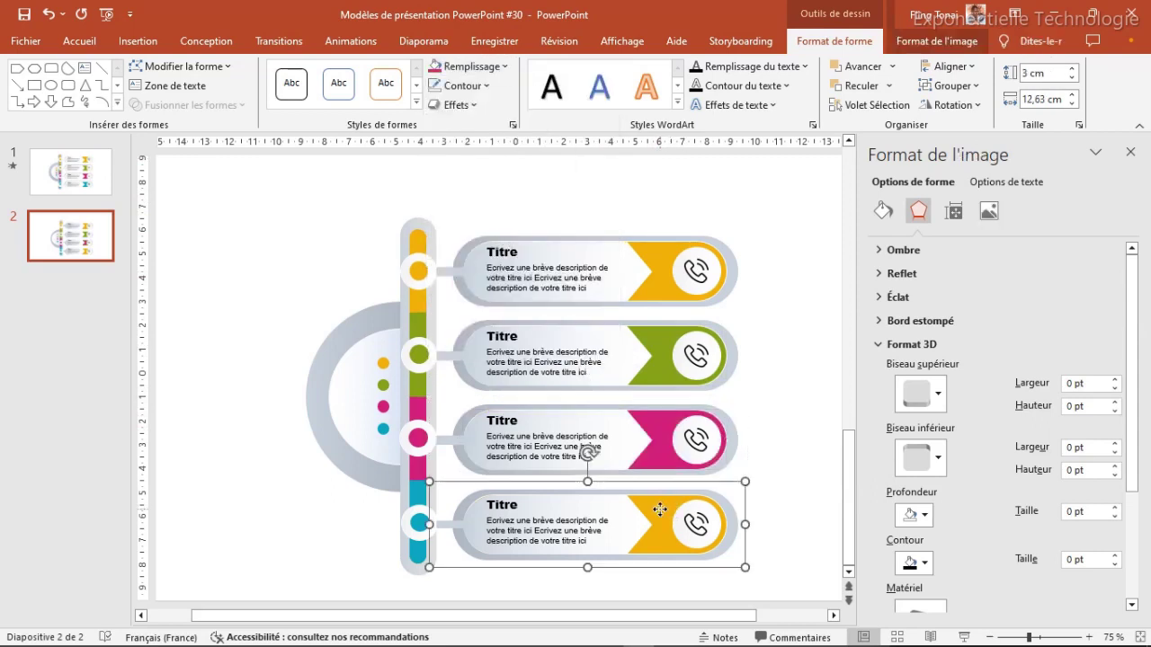
{"action": "left_click", "coordinate": [660, 509]}
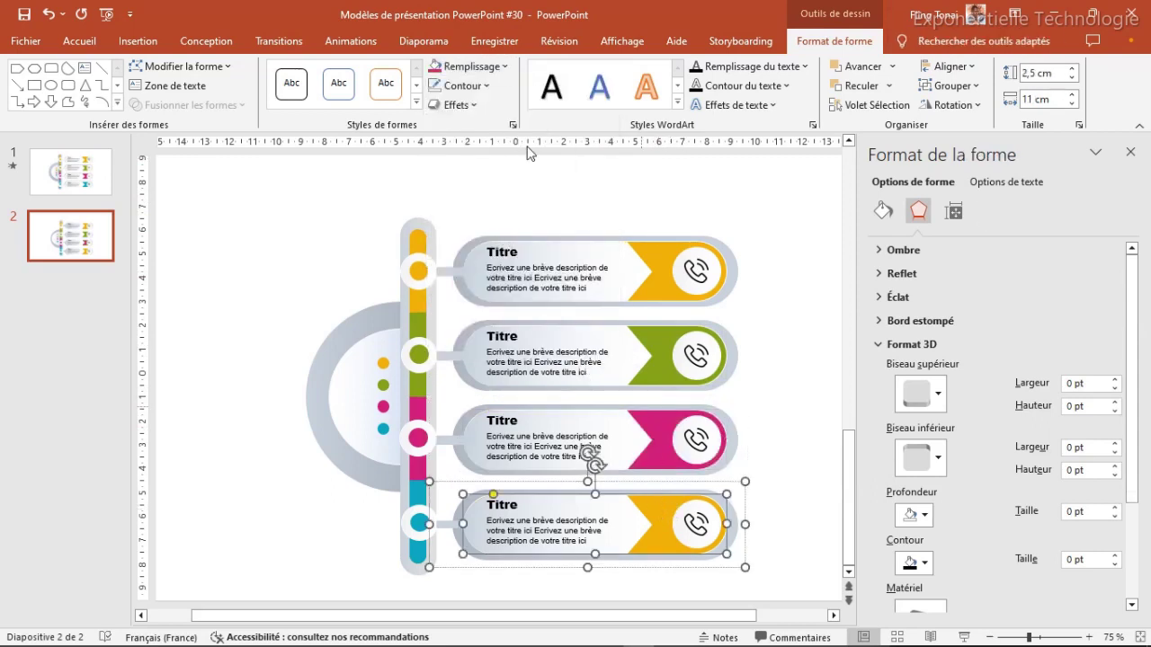
{"action": "left_click", "coordinate": [494, 68]}
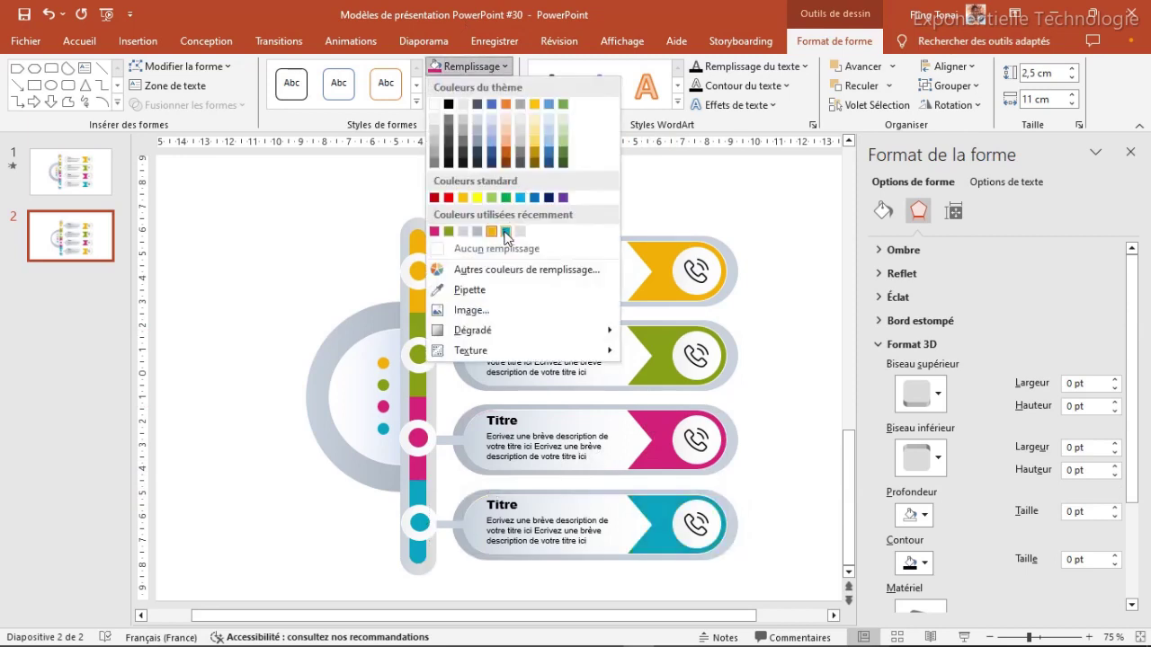
{"action": "left_click", "coordinate": [505, 232]}
{"action": "left_click", "coordinate": [762, 314]}
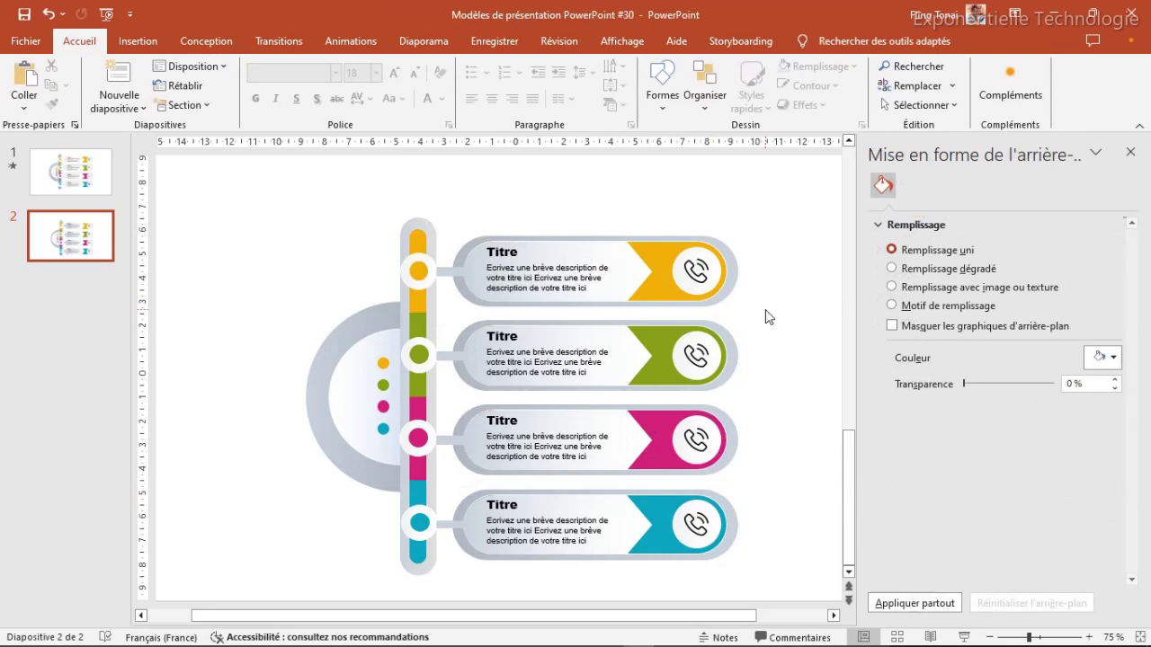
Replace the phone icon in the green card with the light bulb image
{"action": "left_click", "coordinate": [698, 360]}
{"action": "left_click", "coordinate": [698, 357]}
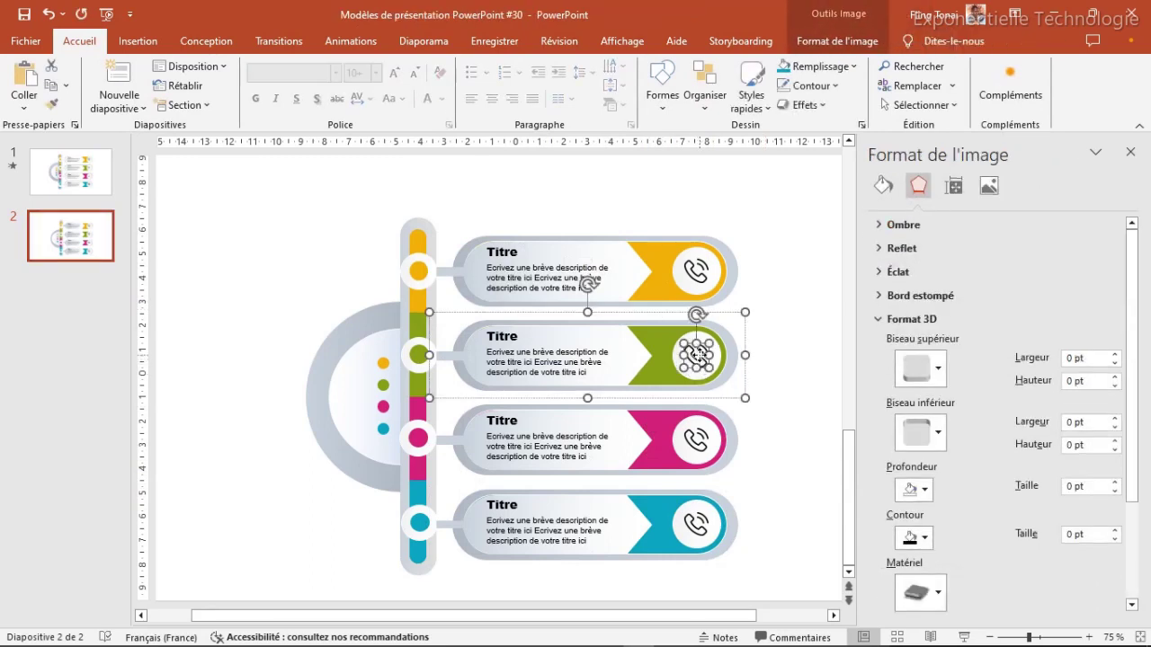
{"action": "right_click", "coordinate": [698, 355]}
{"action": "mouse_move", "coordinate": [765, 152]}
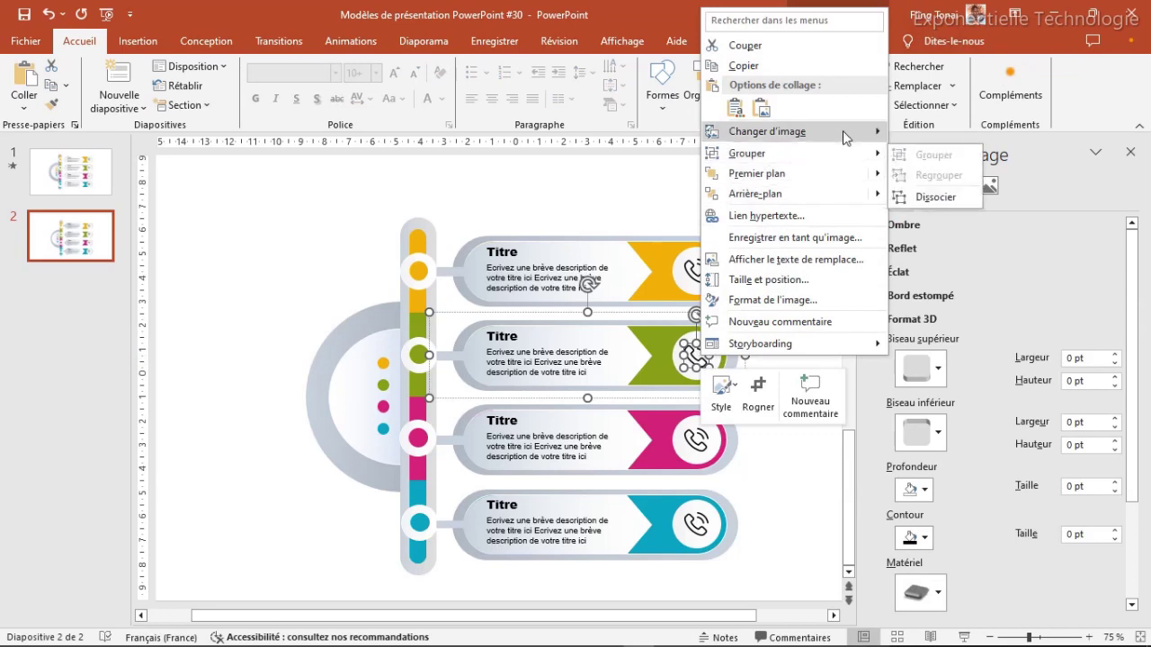
{"action": "mouse_move", "coordinate": [842, 131]}
{"action": "left_click", "coordinate": [930, 134]}
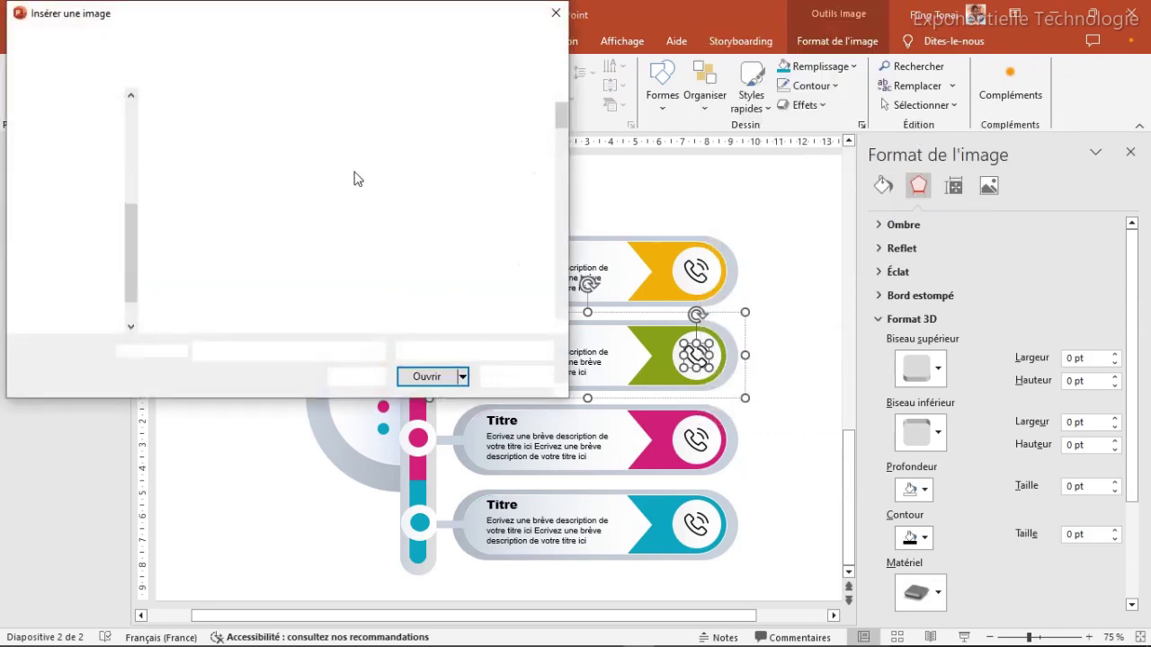
{"action": "left_click", "coordinate": [413, 243]}
{"action": "left_click", "coordinate": [430, 378]}
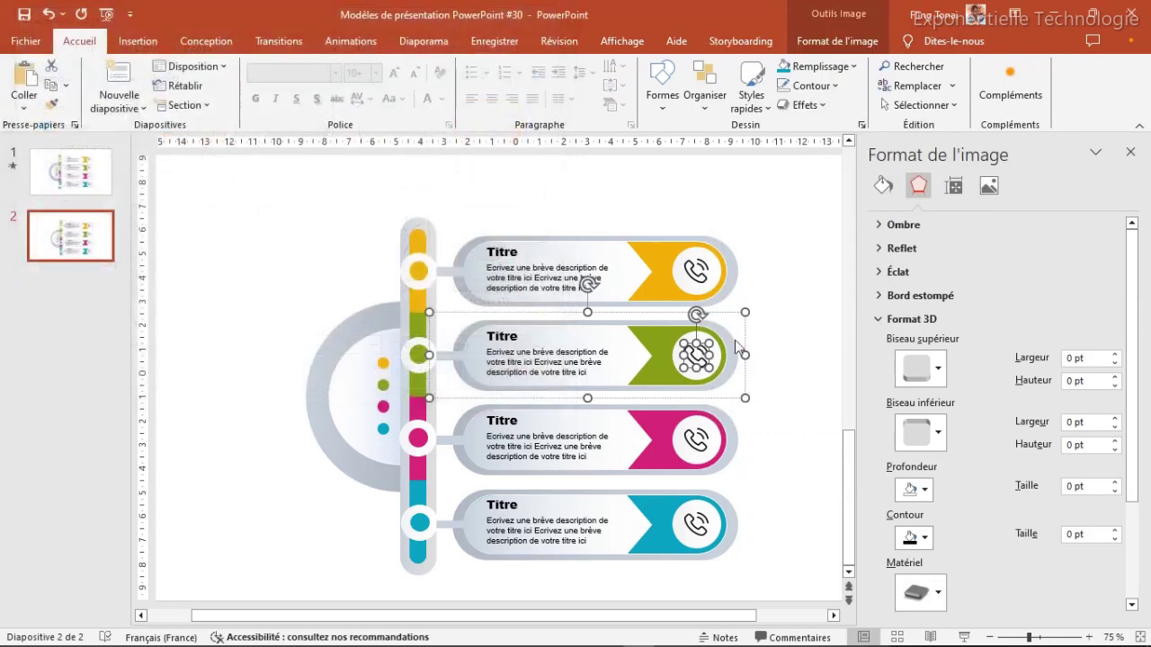
Swap the pink card's phone icon for the poignee-de-main handshake picture
{"action": "left_click", "coordinate": [698, 441]}
{"action": "right_click", "coordinate": [697, 440]}
{"action": "mouse_move", "coordinate": [770, 225]}
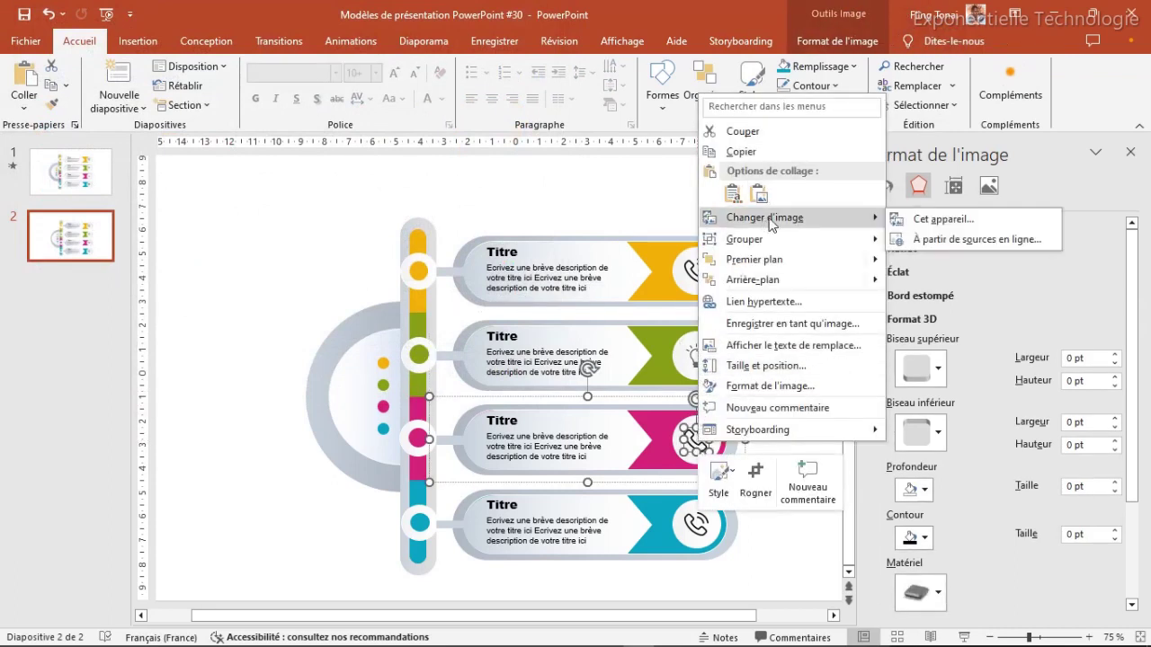
{"action": "left_click", "coordinate": [943, 219]}
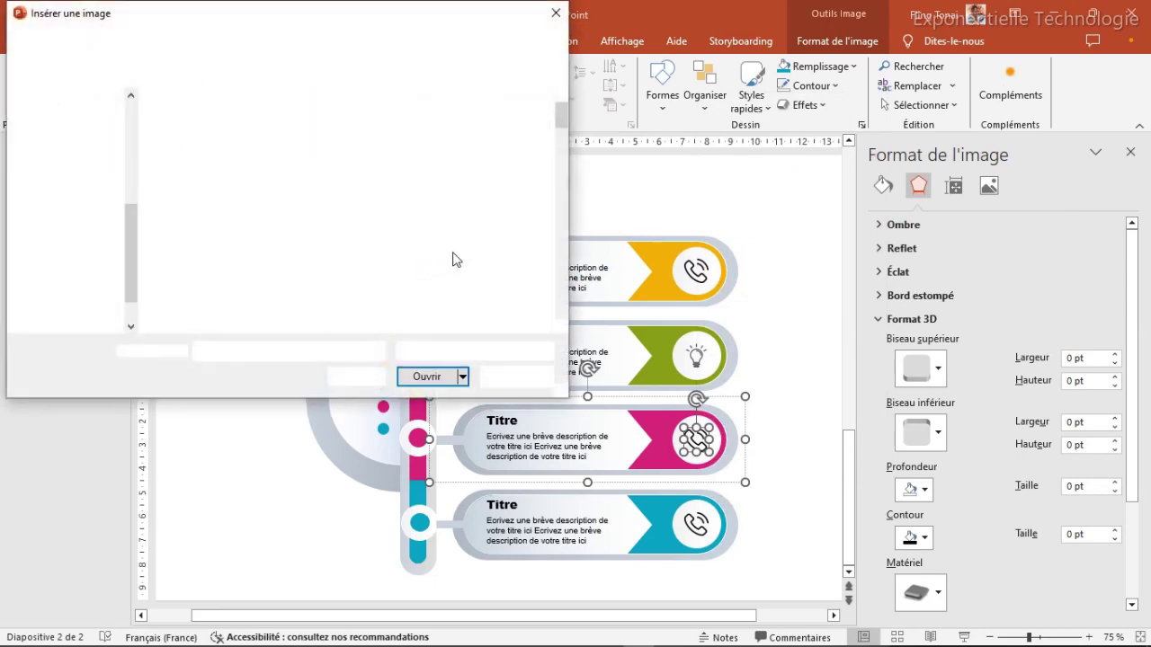
{"action": "scroll", "coordinate": [413, 216], "scroll_direction": "down", "scroll_amount": 5}
{"action": "scroll", "coordinate": [414, 234], "scroll_direction": "down", "scroll_amount": 5}
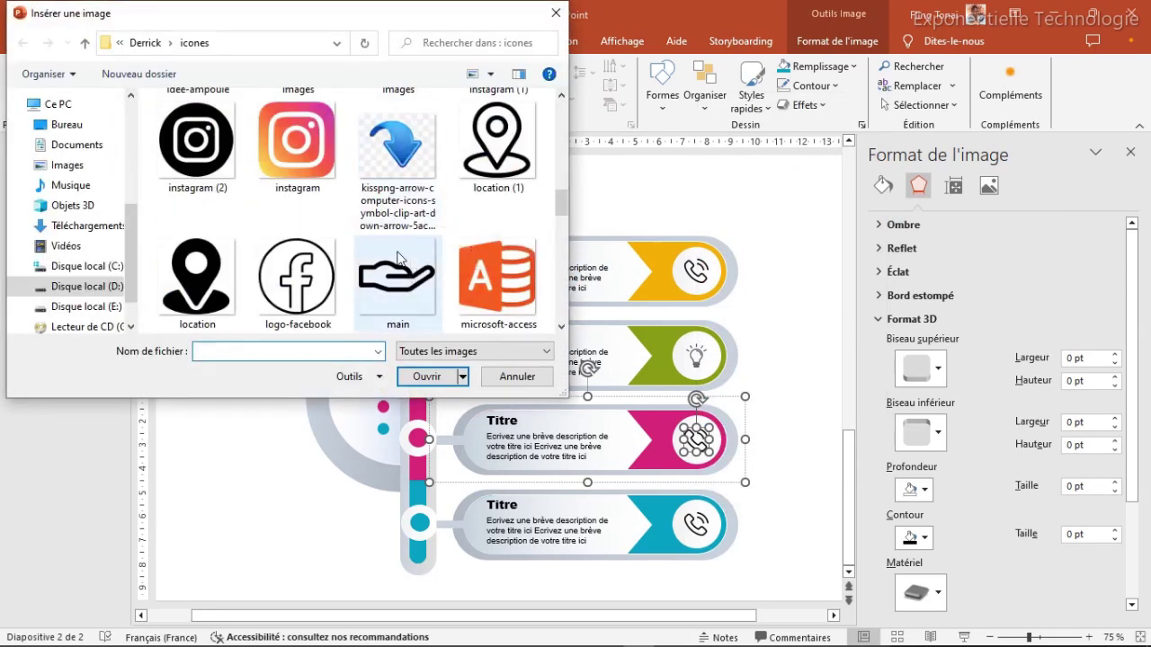
{"action": "left_click_drag", "start_coordinate": [561, 212], "coordinate": [562, 225]}
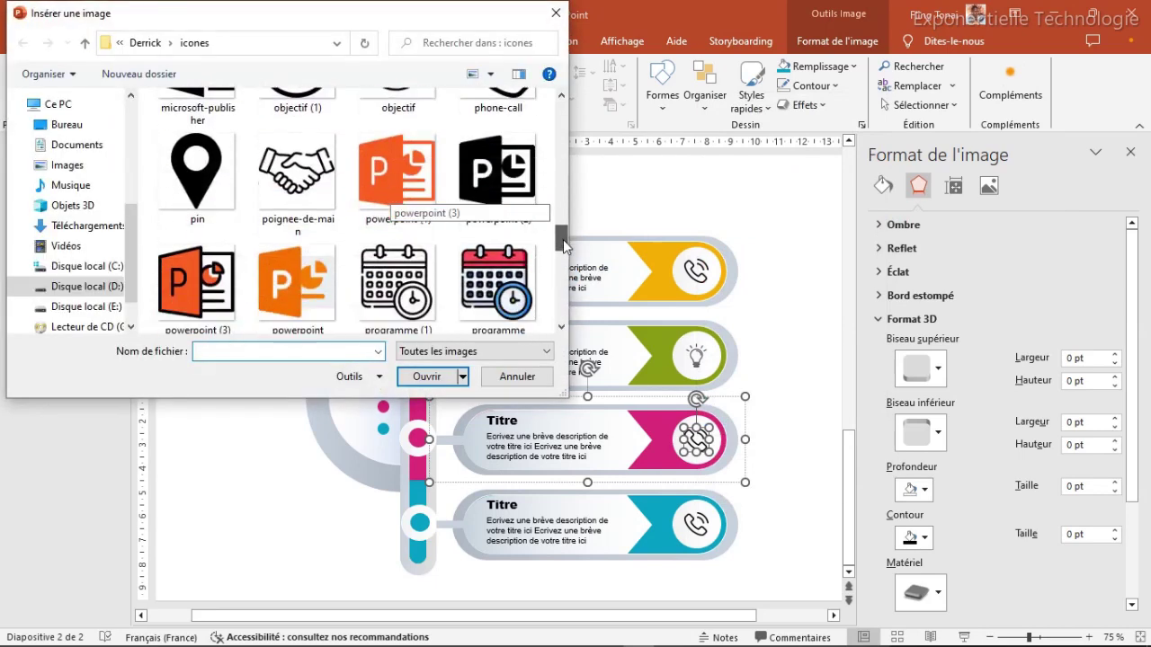
{"action": "left_click", "coordinate": [297, 283]}
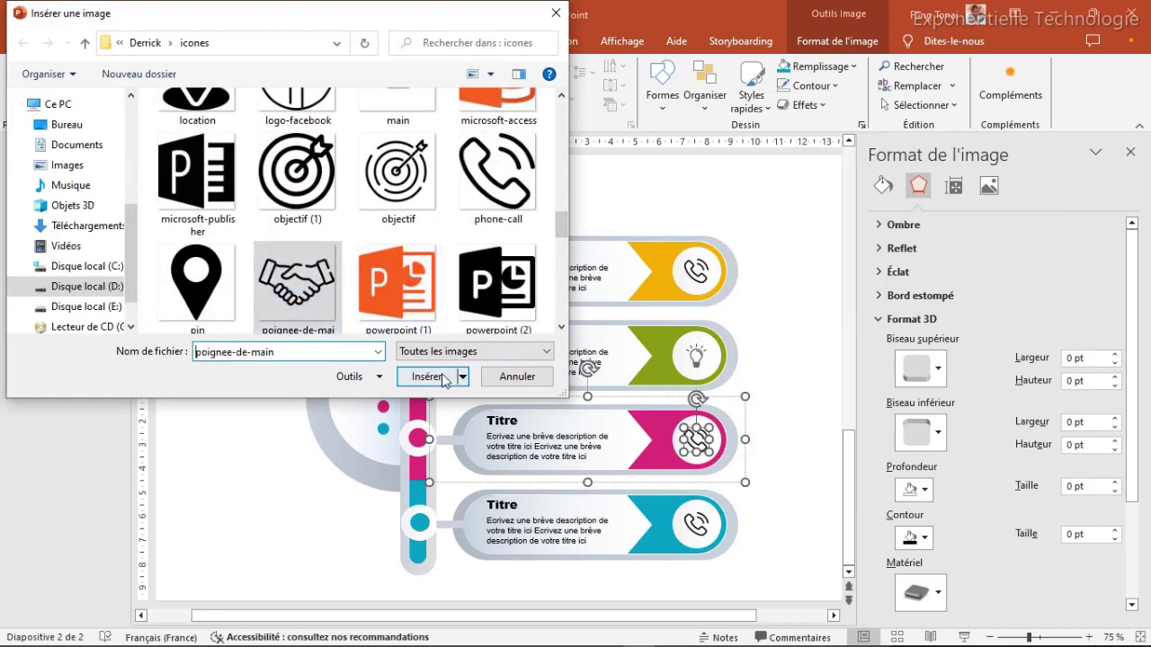
{"action": "left_click", "coordinate": [426, 376]}
Replace the blue card's icon with the programme (1) calendar picture
{"action": "left_click_drag", "start_coordinate": [695, 526], "coordinate": [693, 523]}
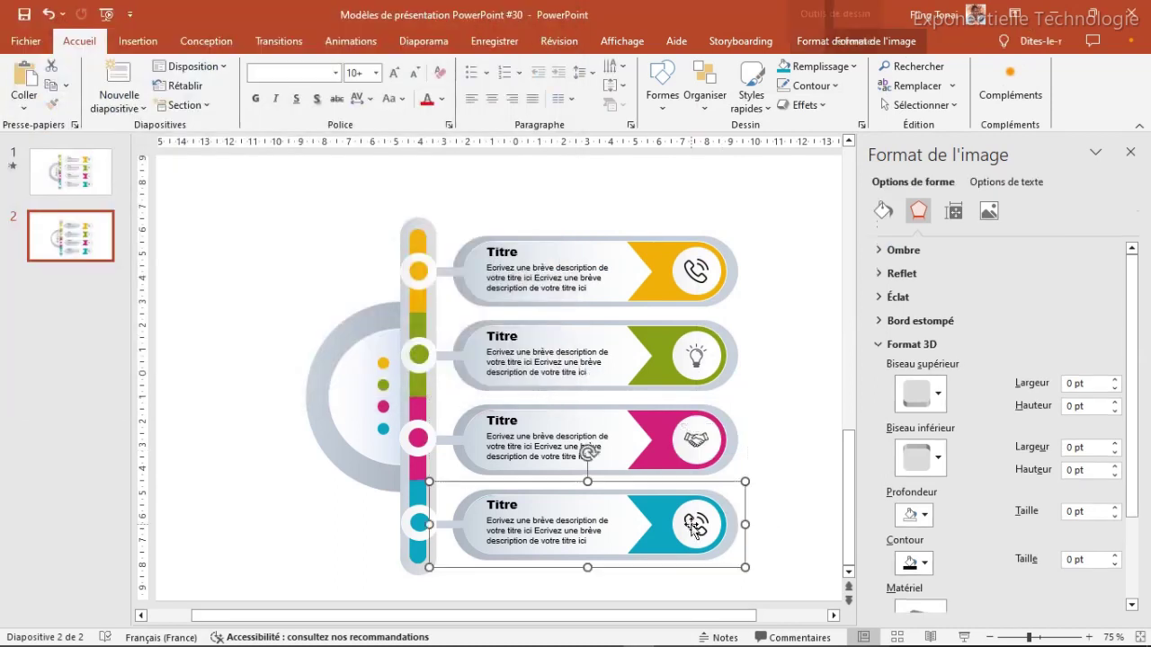
{"action": "right_click", "coordinate": [692, 524]}
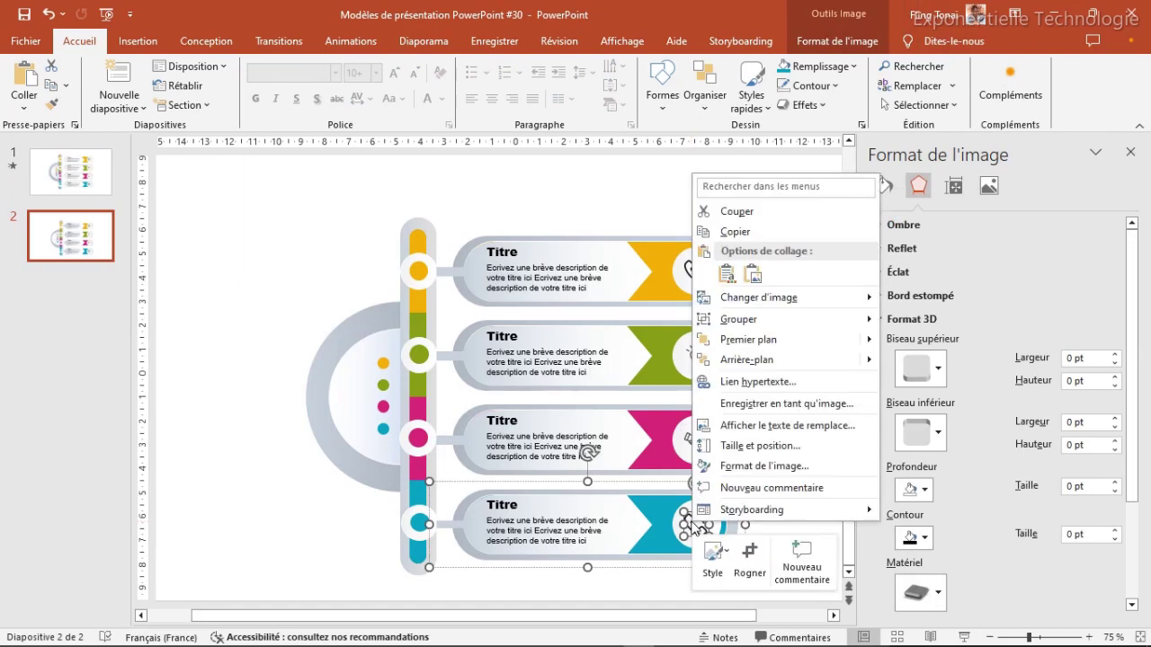
{"action": "mouse_move", "coordinate": [832, 299]}
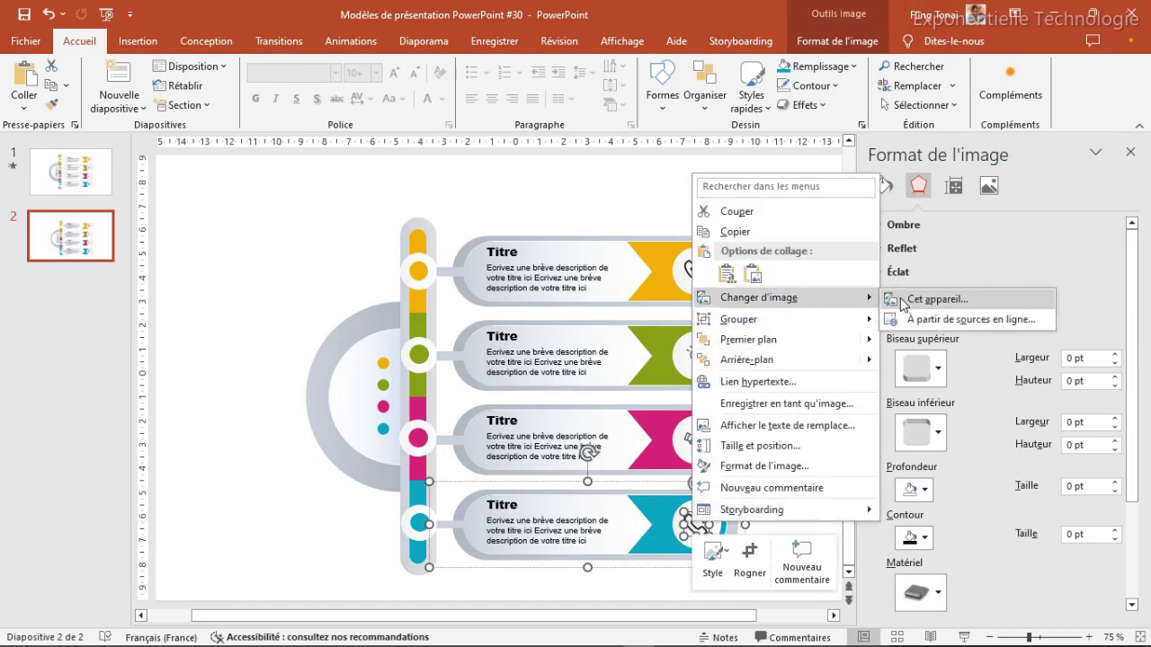
{"action": "left_click", "coordinate": [906, 302]}
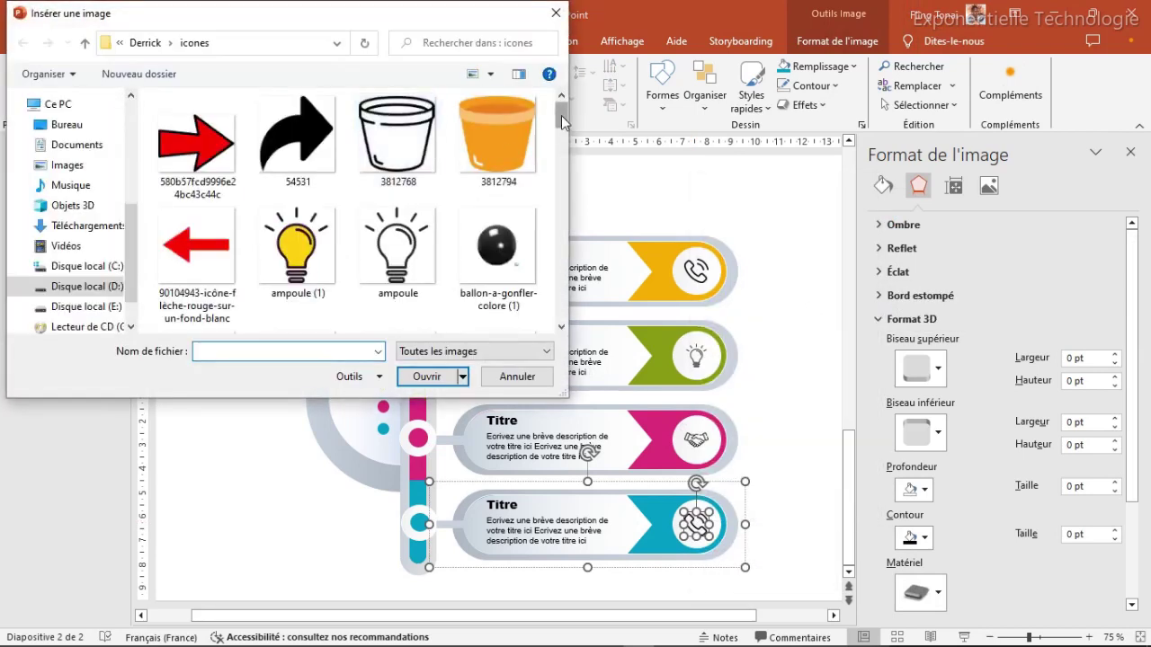
{"action": "left_click_drag", "start_coordinate": [562, 121], "coordinate": [565, 310]}
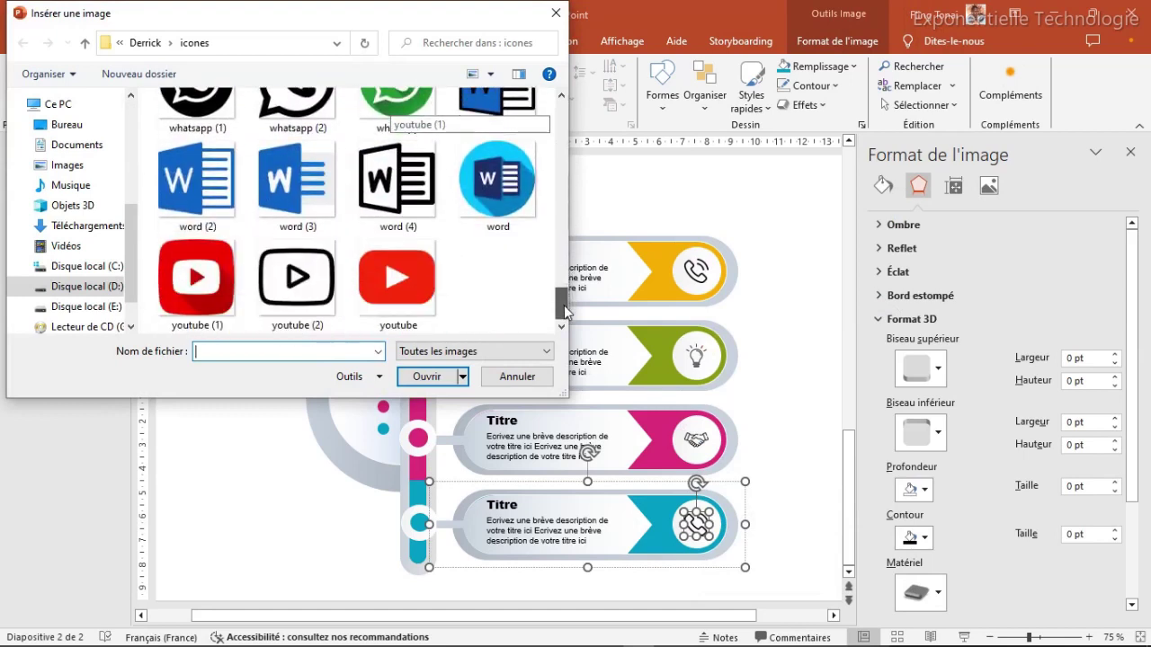
{"action": "left_click_drag", "start_coordinate": [565, 310], "coordinate": [561, 240]}
{"action": "double_click", "coordinate": [420, 271]}
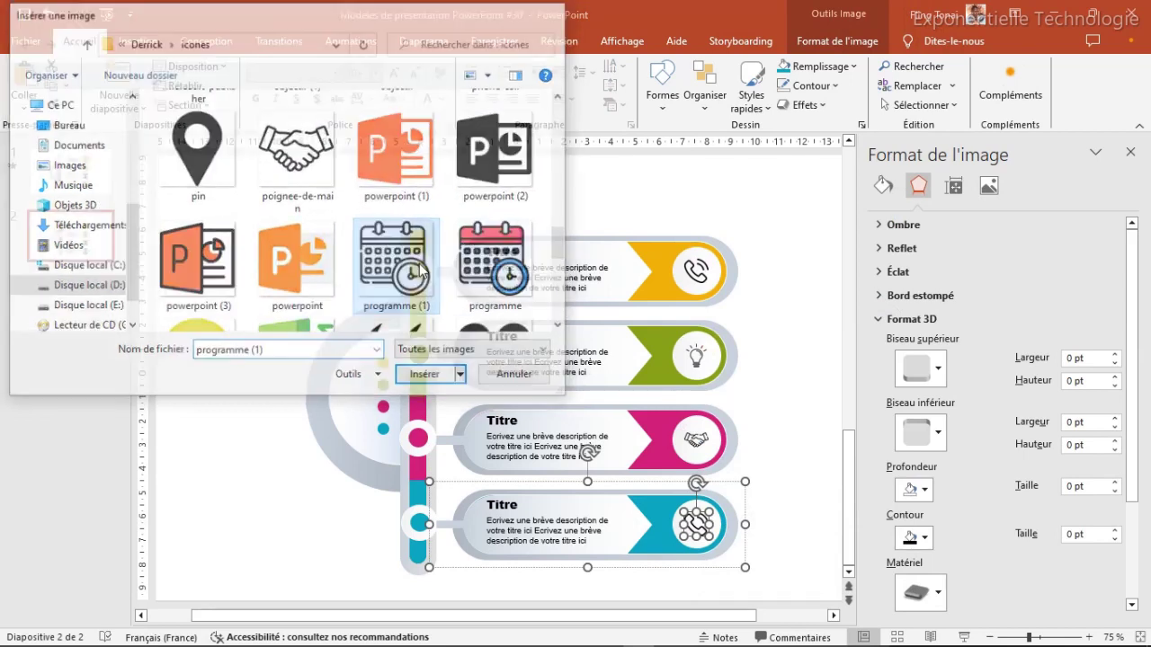
{"action": "left_click", "coordinate": [798, 368]}
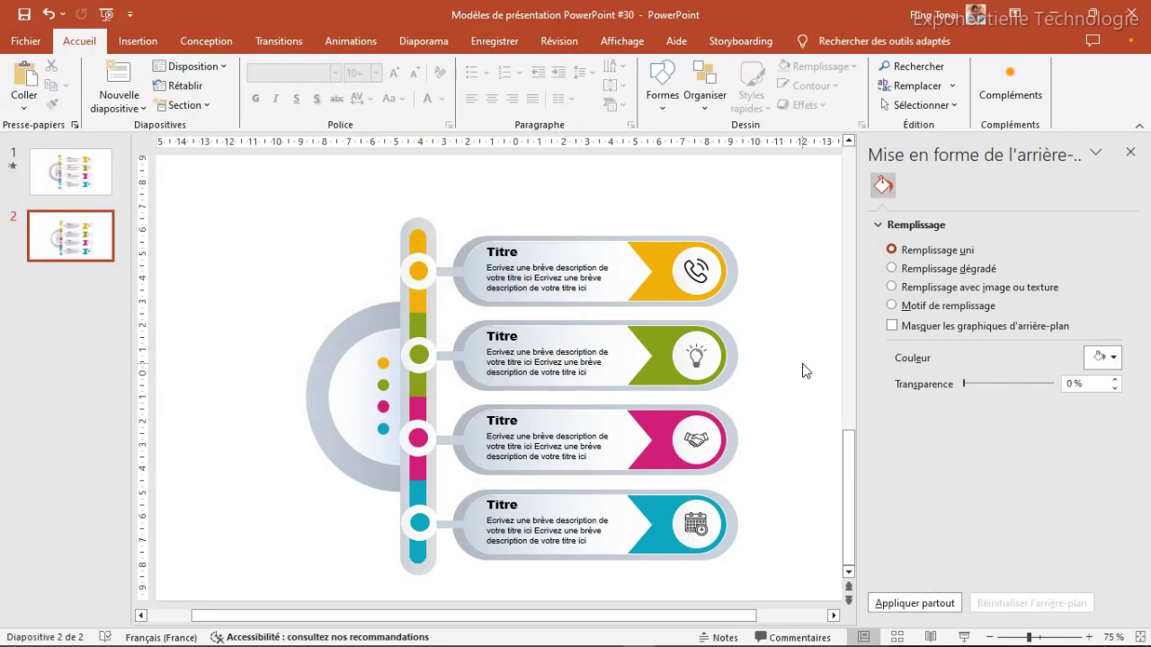
Select both half-circles and the coloured dots and group them together
{"action": "left_click", "coordinate": [1130, 152]}
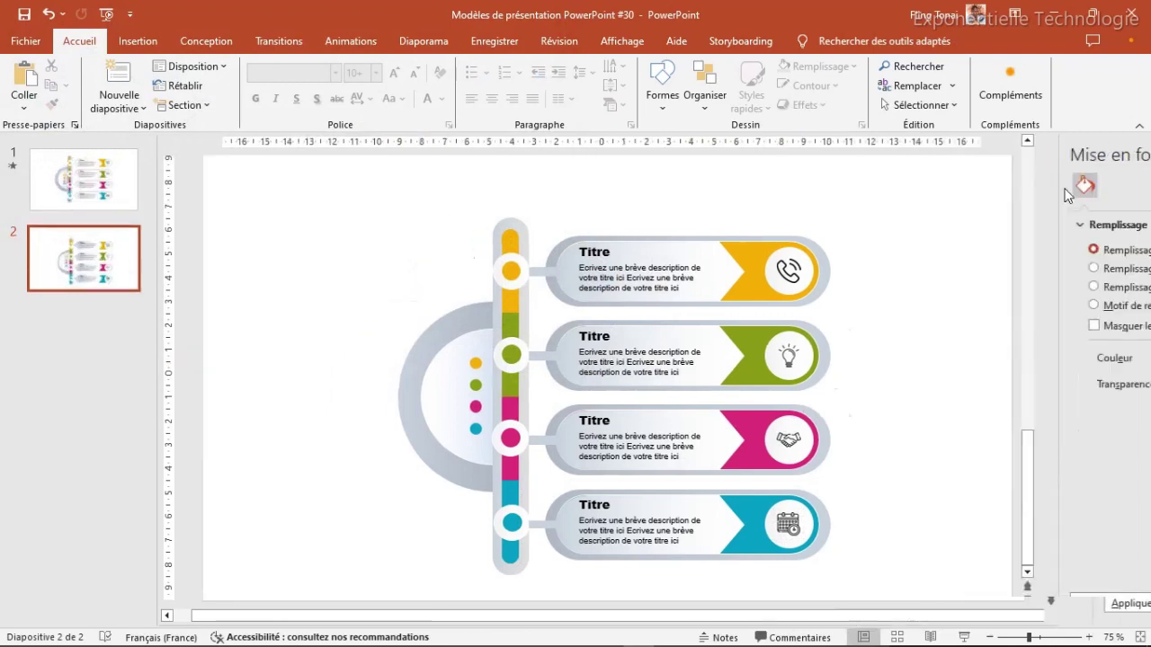
{"action": "left_click", "coordinate": [493, 386]}
{"action": "left_click", "coordinate": [523, 284]}
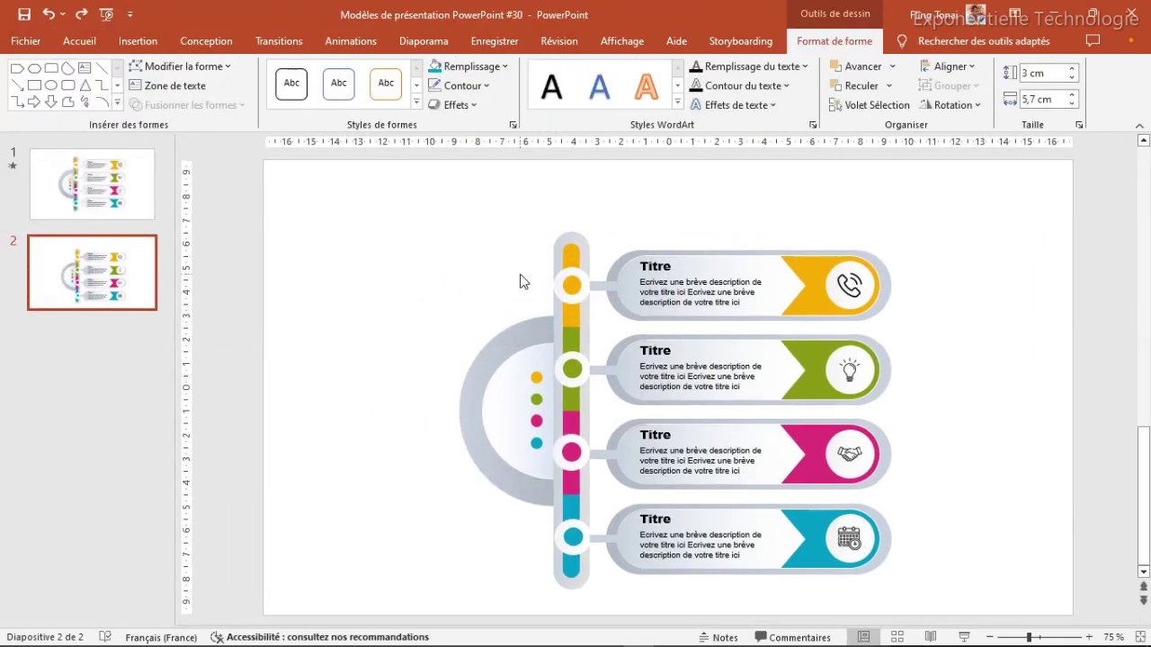
{"action": "left_click", "coordinate": [527, 331]}
{"action": "left_click", "coordinate": [537, 379], "text": "shift"}
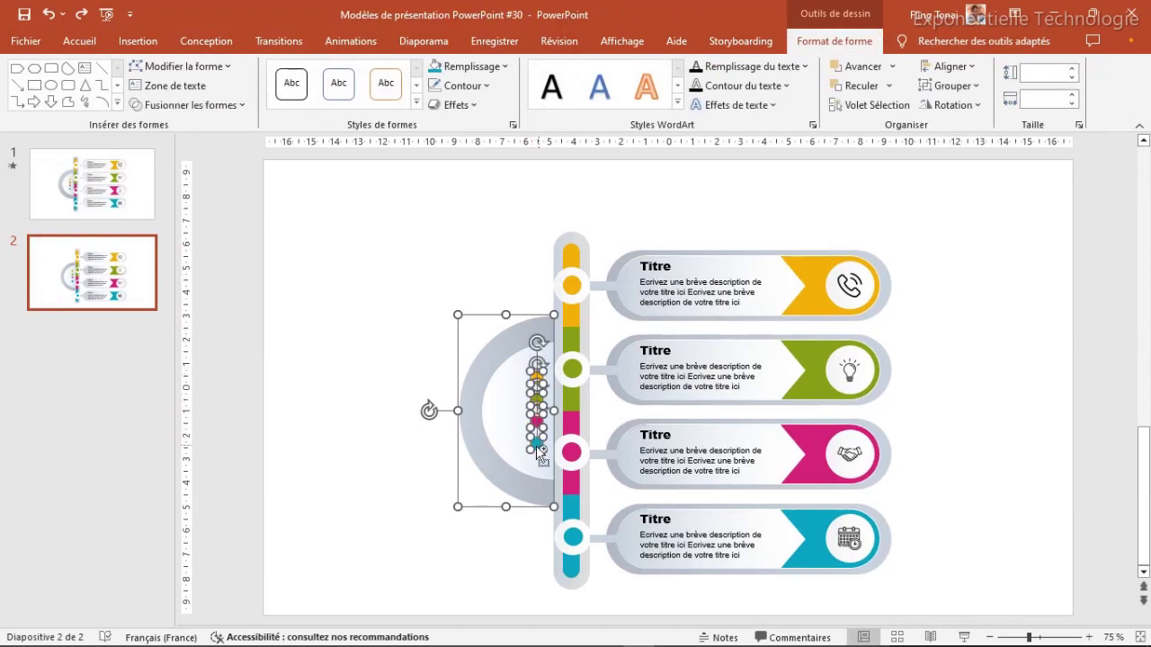
{"action": "left_click", "coordinate": [513, 450], "text": "shift"}
{"action": "left_click", "coordinate": [951, 86]}
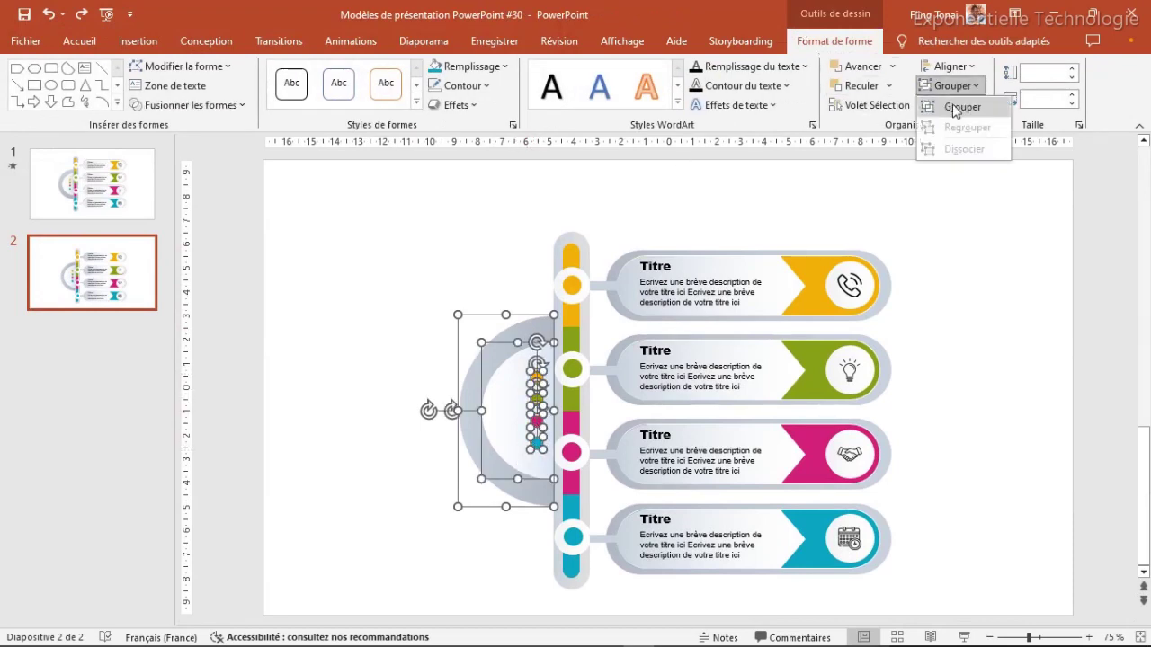
{"action": "left_click", "coordinate": [959, 108]}
Undo an accidental nudge and marquee-select every shape of the infographic
{"action": "left_click_drag", "start_coordinate": [478, 425], "coordinate": [479, 430]}
{"action": "key", "text": "ctrl+z"}
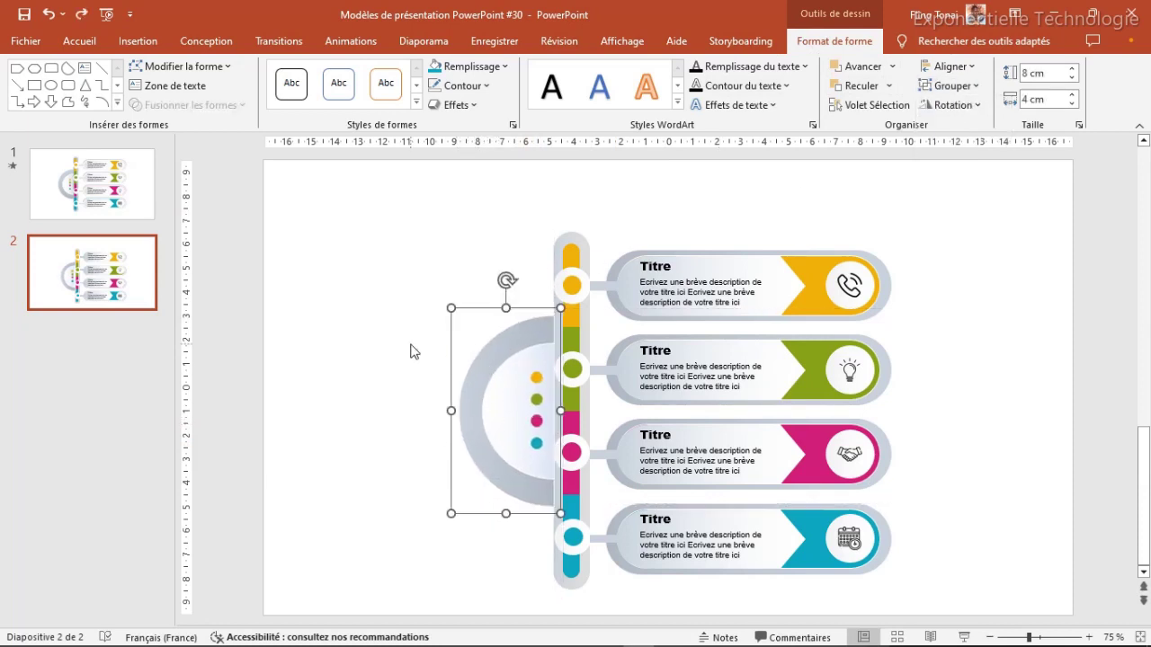
{"action": "left_click", "coordinate": [410, 350]}
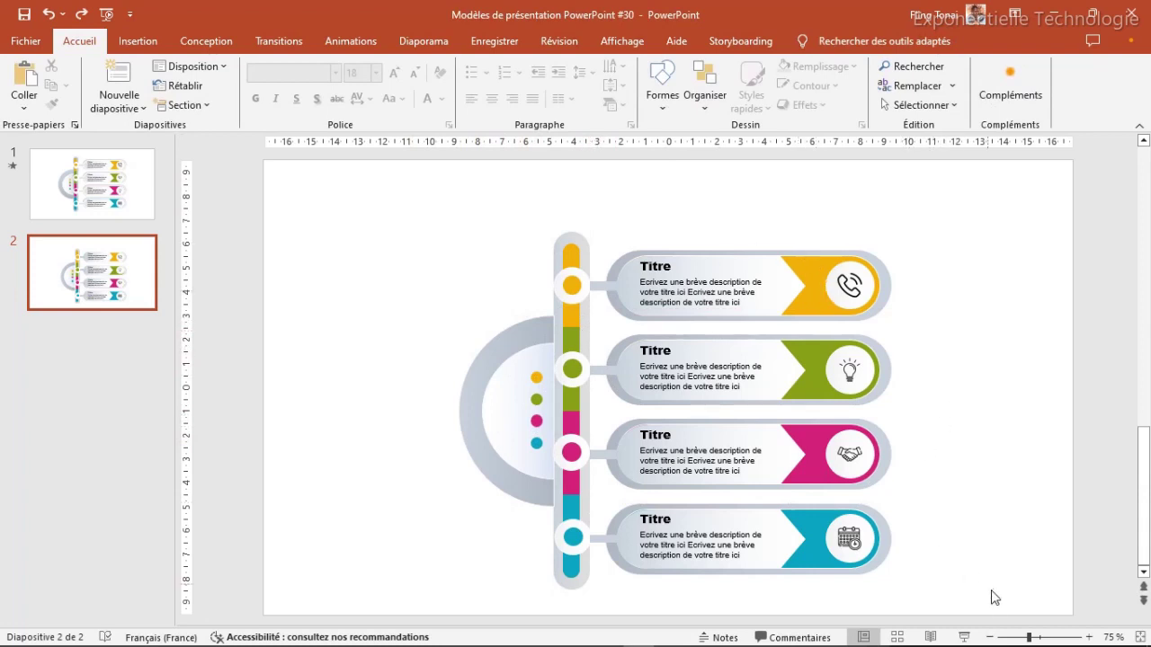
{"action": "left_click_drag", "start_coordinate": [994, 601], "coordinate": [348, 227]}
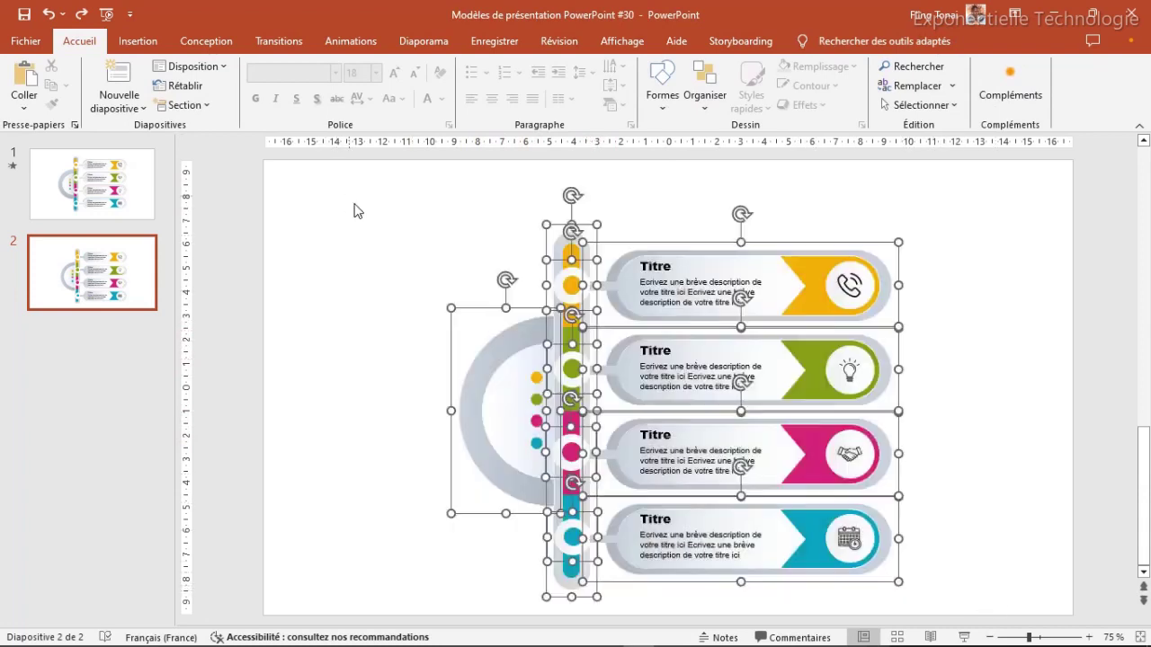
{"action": "left_click", "coordinate": [859, 41]}
Group the whole infographic into one object and turn on the Repères guides
{"action": "left_click", "coordinate": [951, 85]}
{"action": "left_click", "coordinate": [964, 108]}
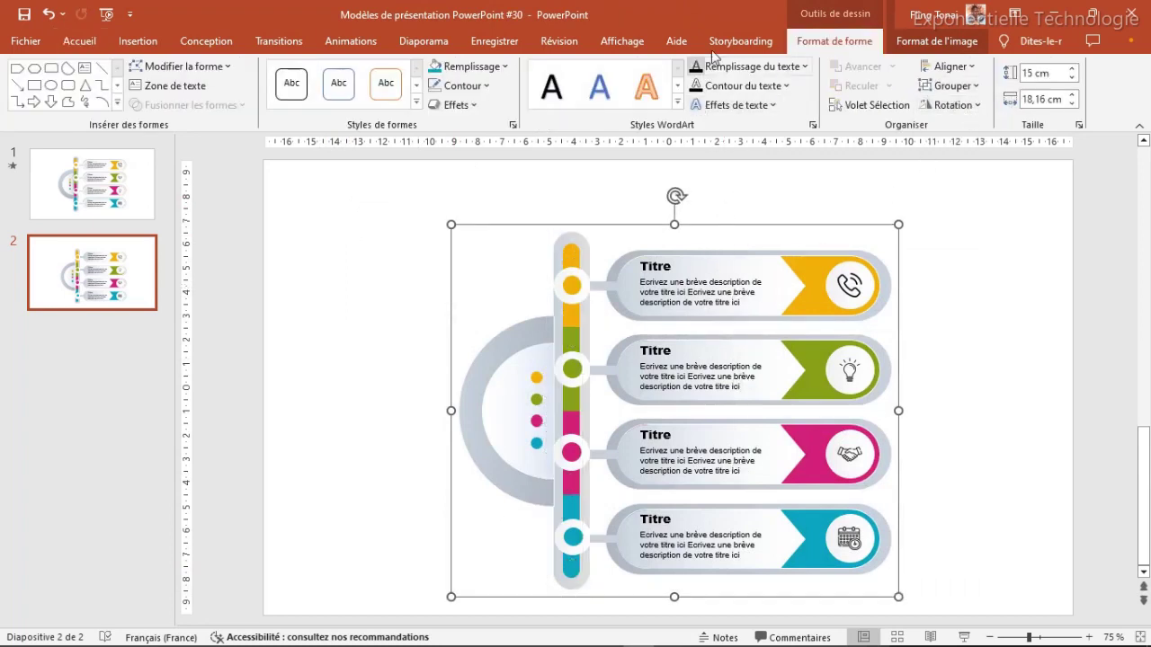
{"action": "left_click", "coordinate": [622, 41]}
{"action": "left_click", "coordinate": [465, 105]}
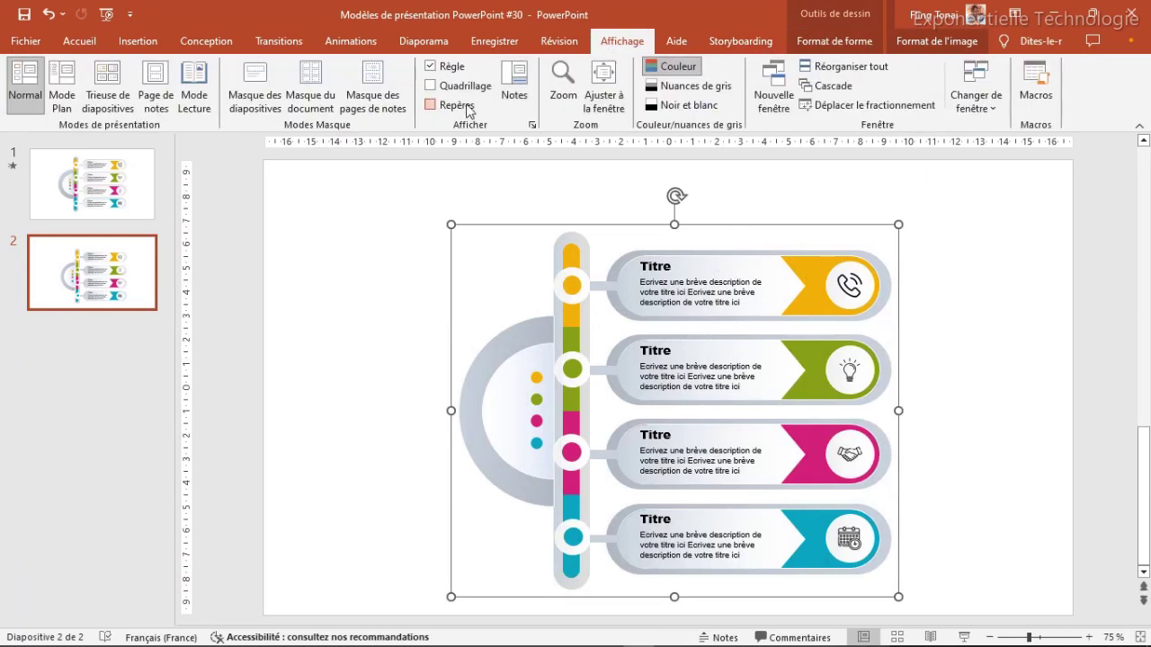
Centre the infographic group horizontally and vertically on the slide
{"action": "left_click", "coordinate": [895, 42]}
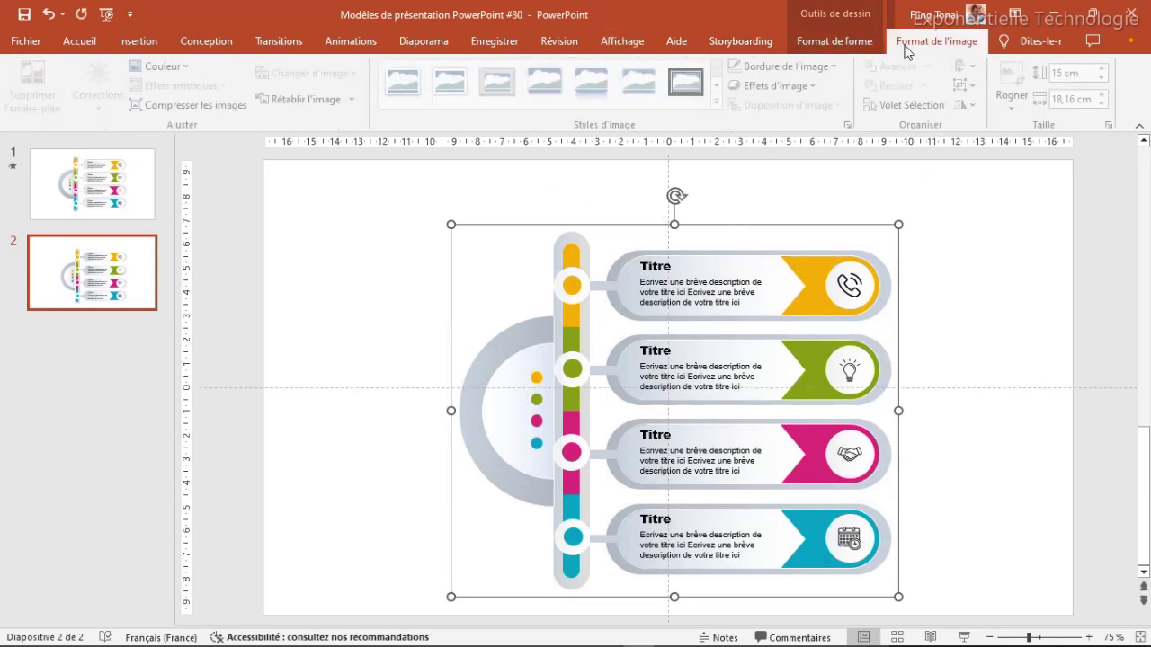
{"action": "left_click", "coordinate": [855, 42]}
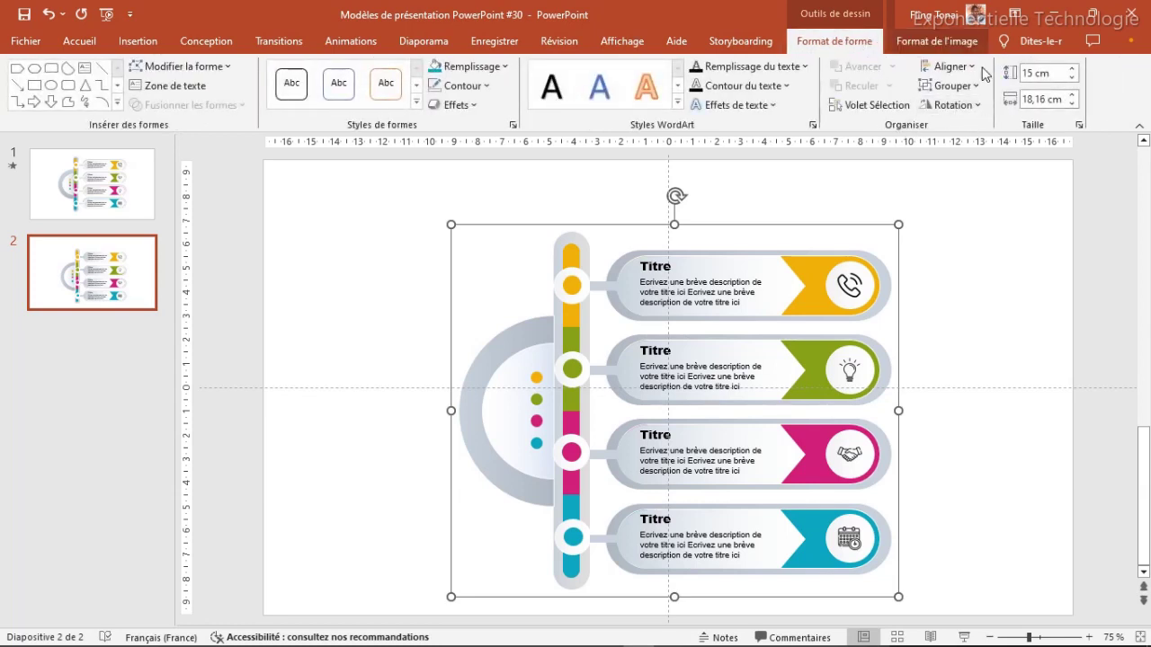
{"action": "left_click", "coordinate": [952, 67]}
{"action": "left_click", "coordinate": [956, 105]}
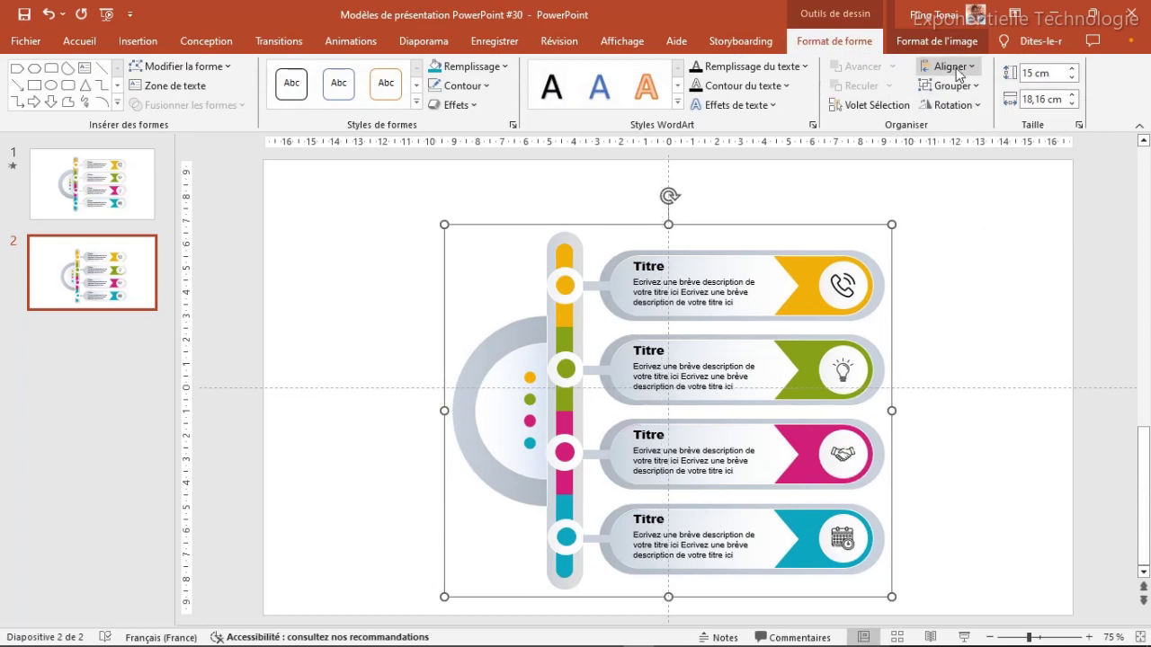
{"action": "left_click", "coordinate": [963, 75]}
{"action": "left_click", "coordinate": [991, 169]}
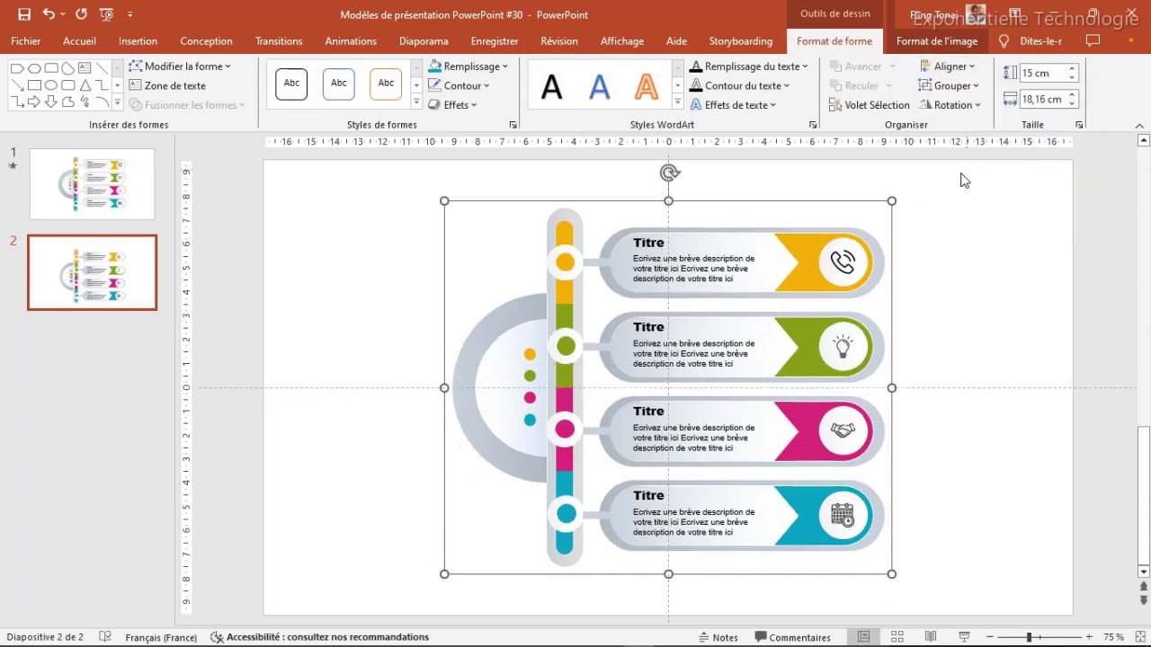
Turn off the Repères guides and ungroup the infographic into separate pieces
{"action": "left_click", "coordinate": [622, 40]}
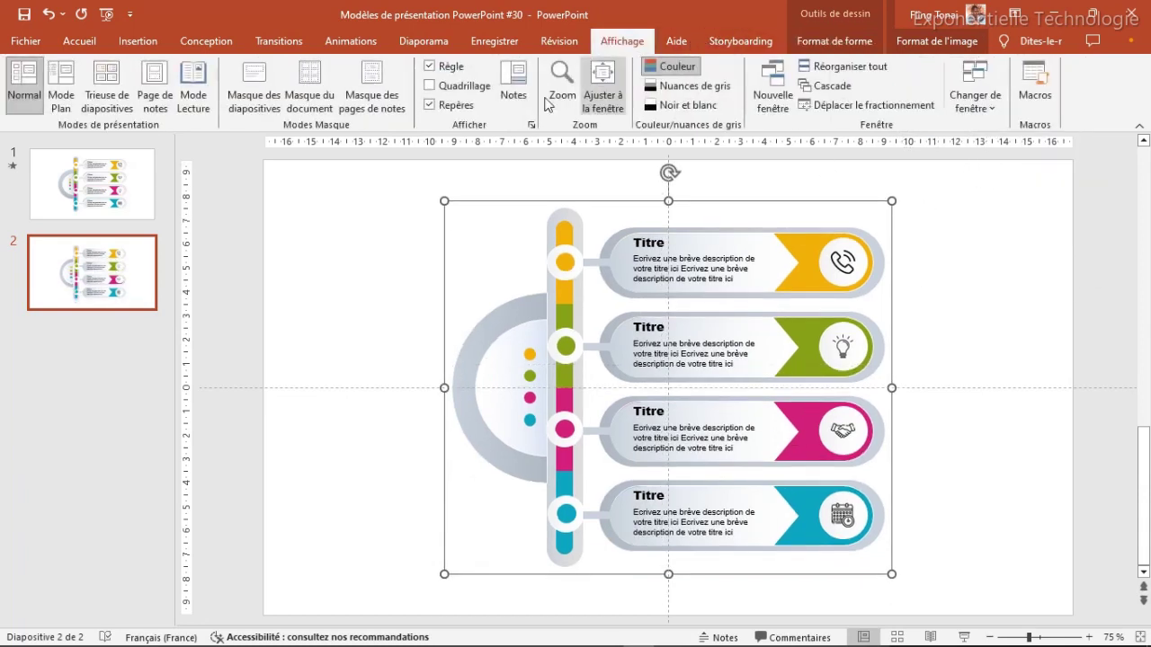
{"action": "left_click", "coordinate": [456, 106]}
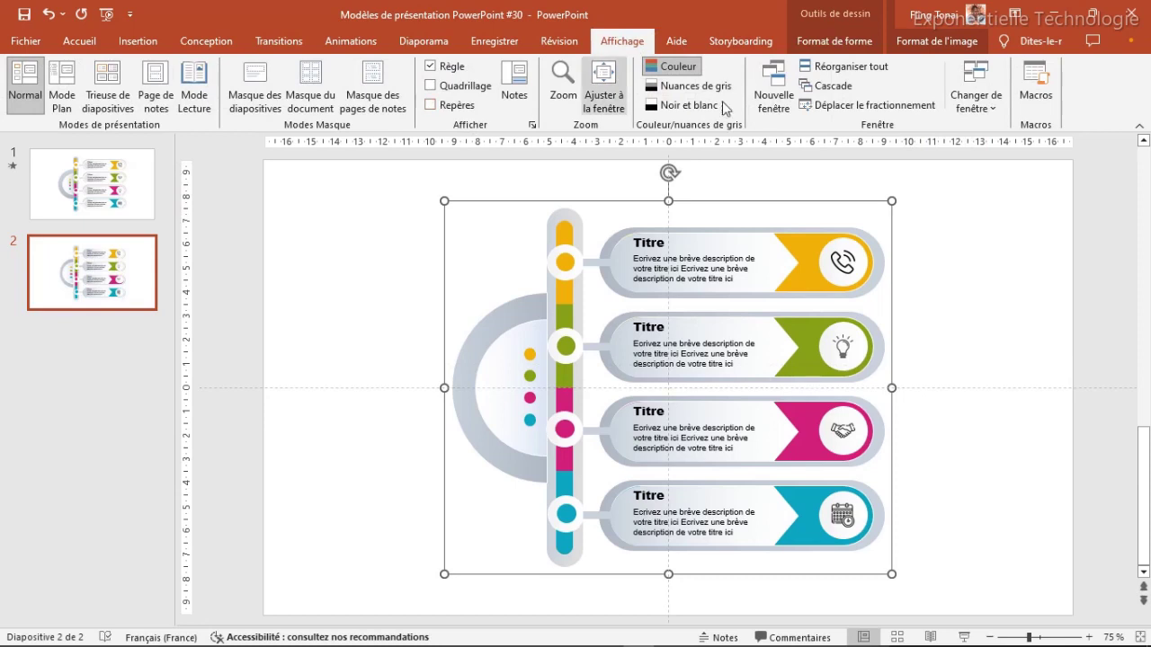
{"action": "left_click", "coordinate": [955, 41]}
{"action": "left_click", "coordinate": [975, 88]}
{"action": "left_click", "coordinate": [993, 147]}
Open the Animation pane and give the half-circle group a Balayer entrance from the left
{"action": "left_click", "coordinate": [980, 304]}
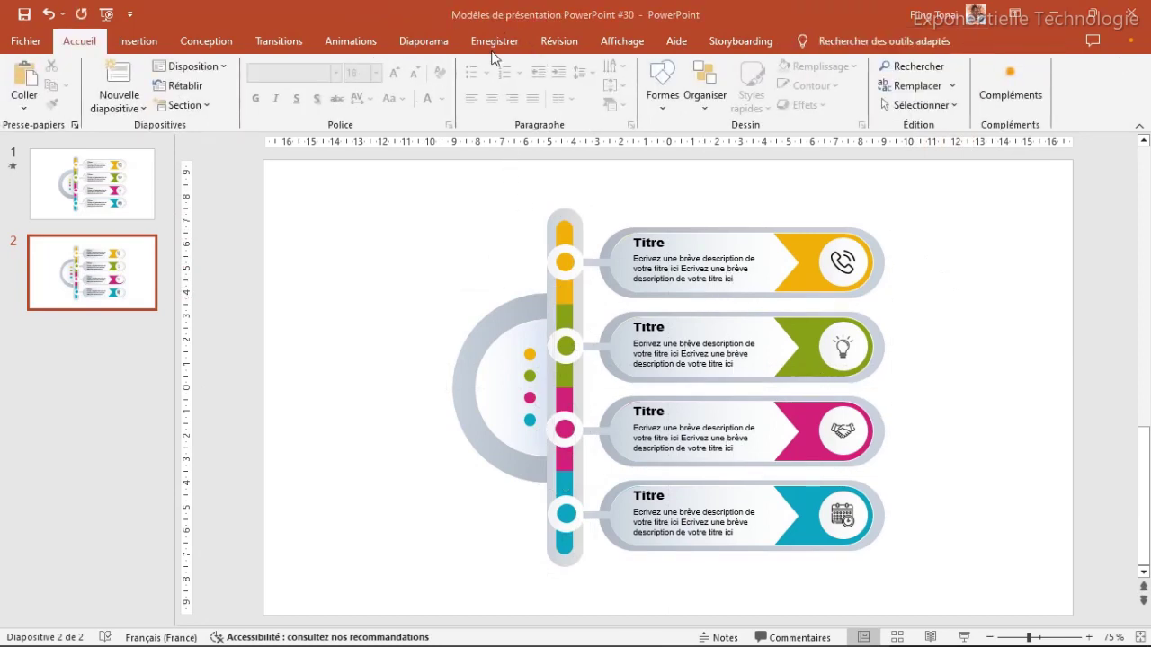
{"action": "left_click", "coordinate": [351, 42]}
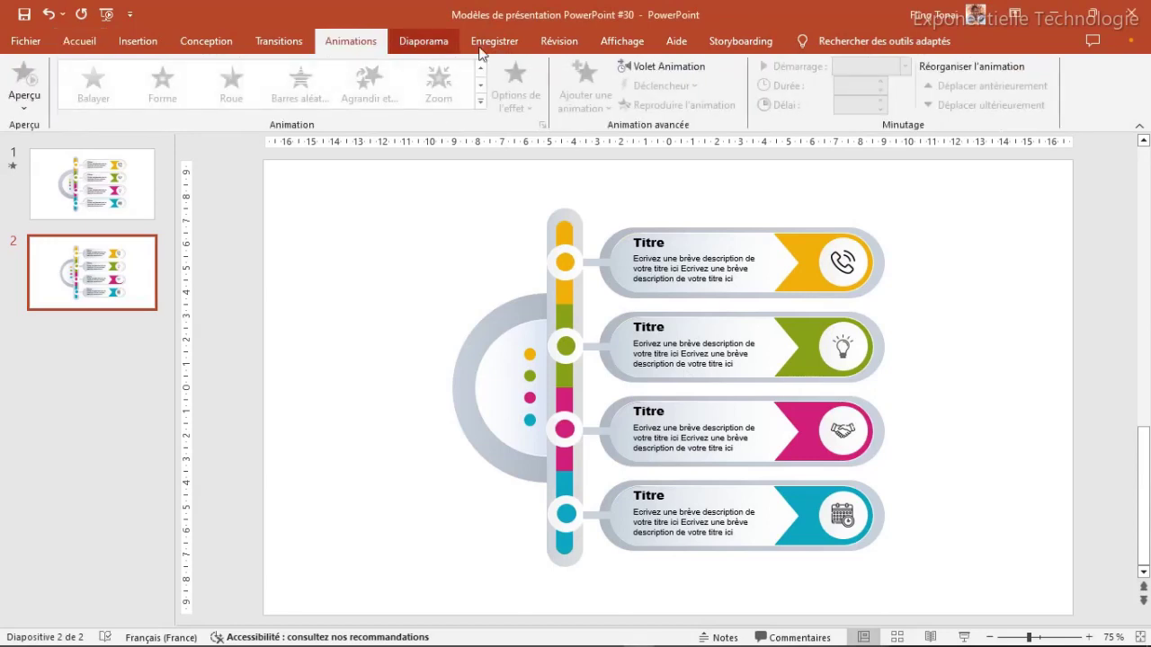
{"action": "left_click", "coordinate": [664, 66]}
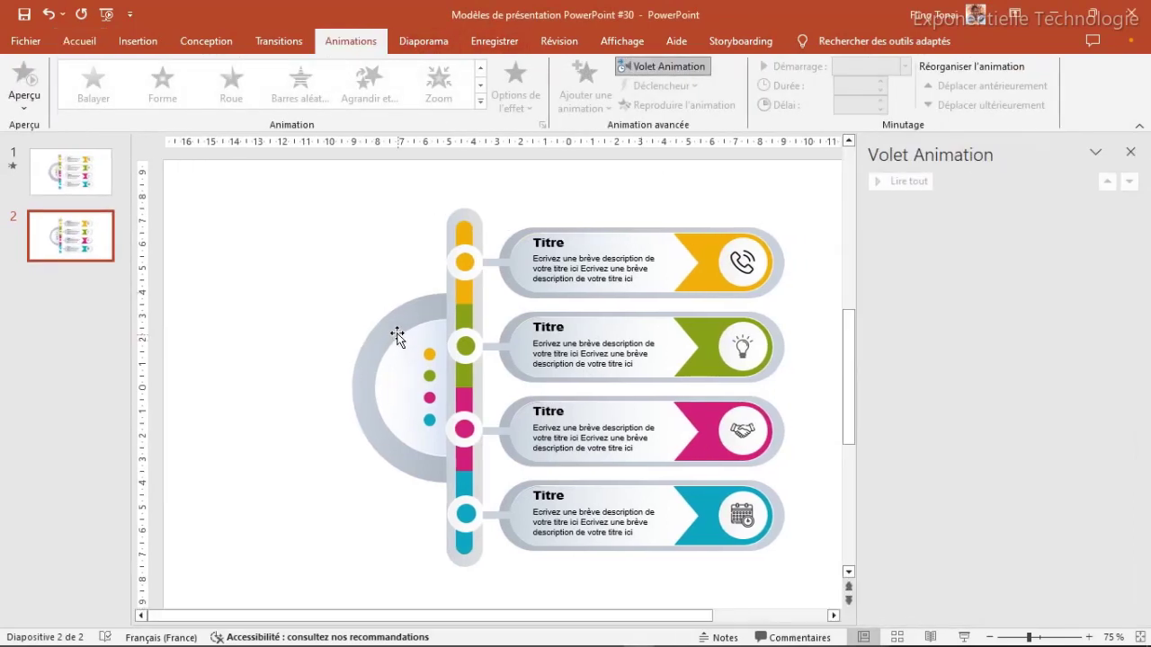
{"action": "left_click", "coordinate": [397, 336]}
{"action": "left_click", "coordinate": [480, 102]}
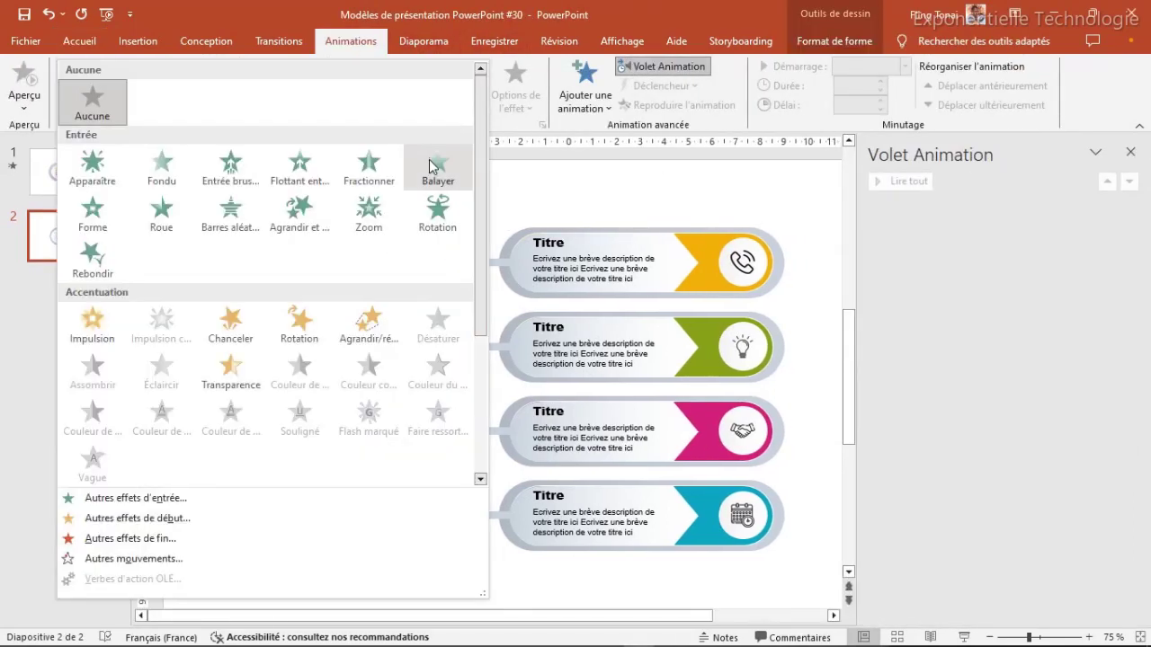
{"action": "left_click", "coordinate": [435, 167]}
{"action": "left_click", "coordinate": [515, 90]}
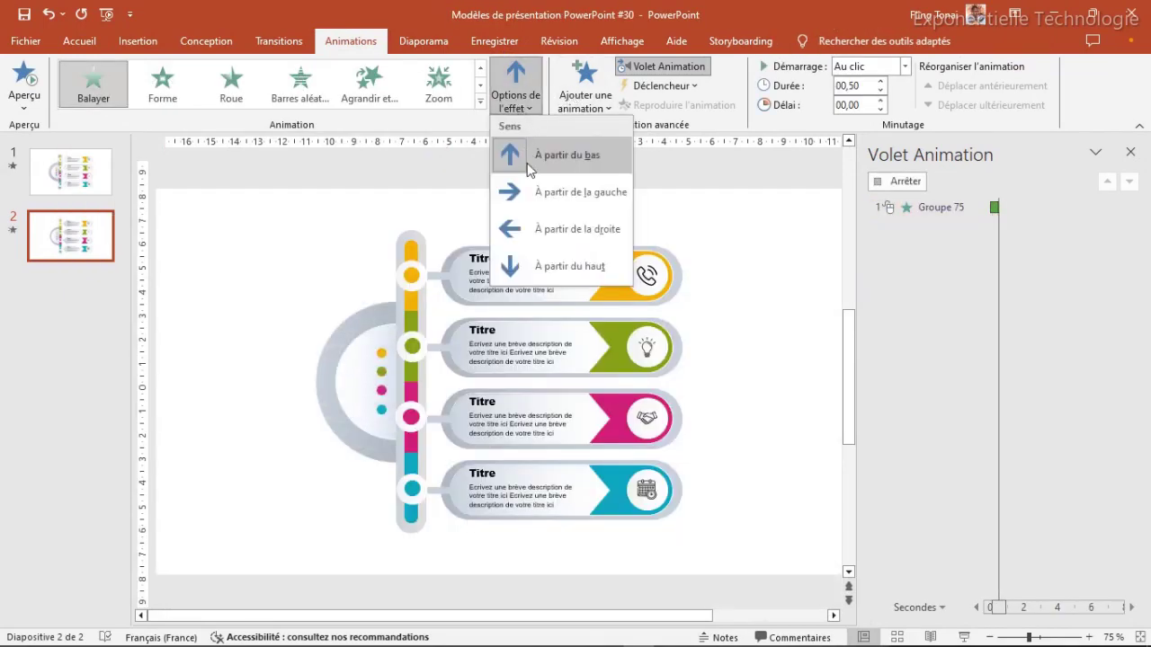
{"action": "left_click", "coordinate": [556, 192]}
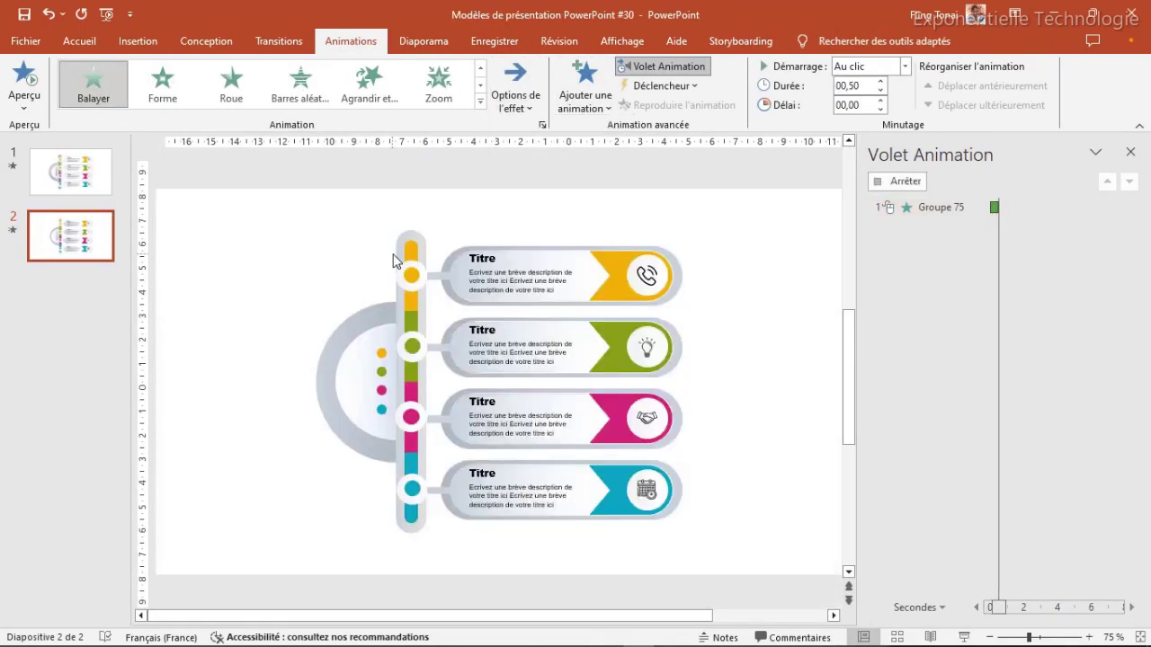
Give the vertical bar a Balayer from the top, starting after the previous animation
{"action": "left_click", "coordinate": [459, 221]}
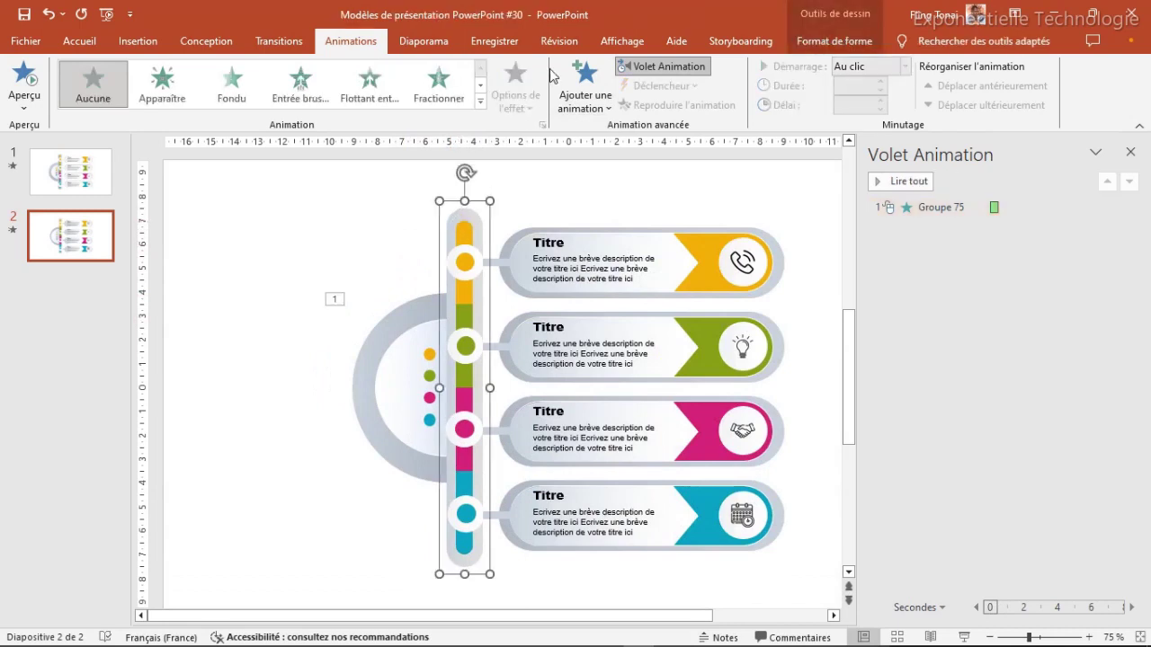
{"action": "left_click", "coordinate": [484, 102]}
{"action": "left_click", "coordinate": [441, 175]}
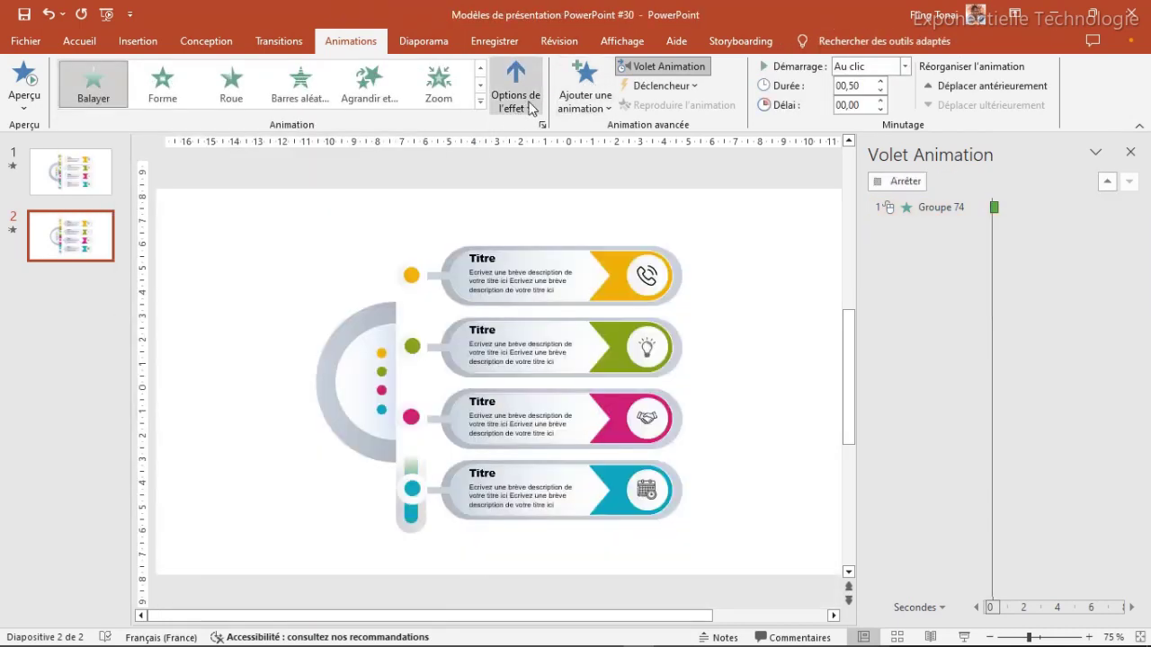
{"action": "left_click", "coordinate": [524, 106]}
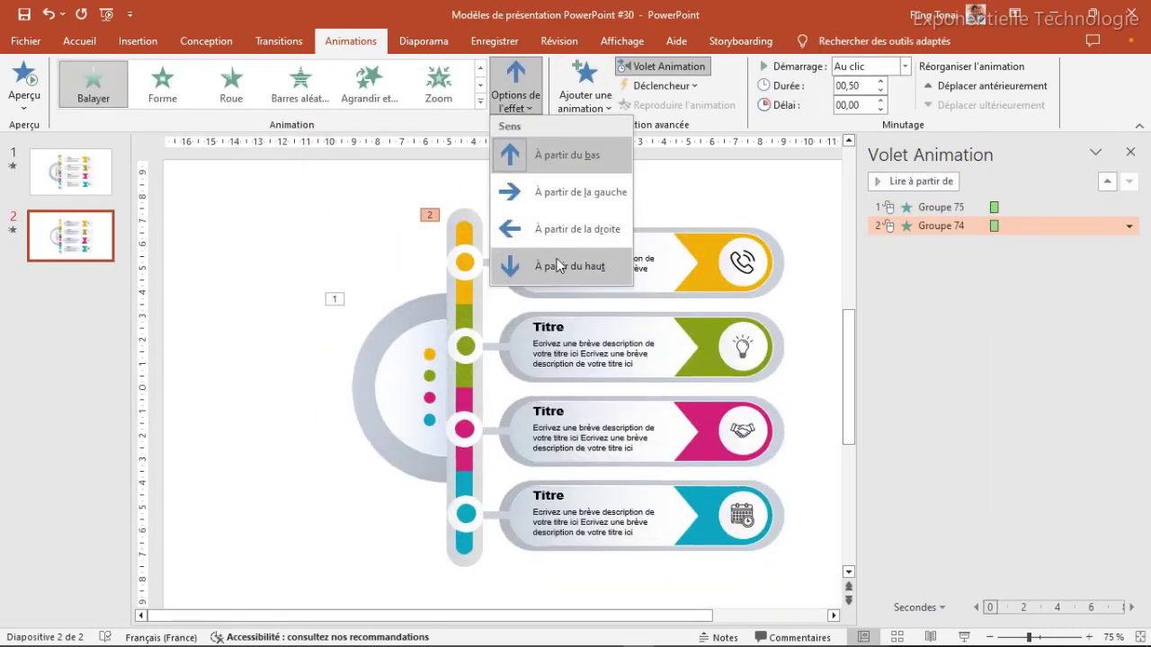
{"action": "left_click", "coordinate": [552, 257]}
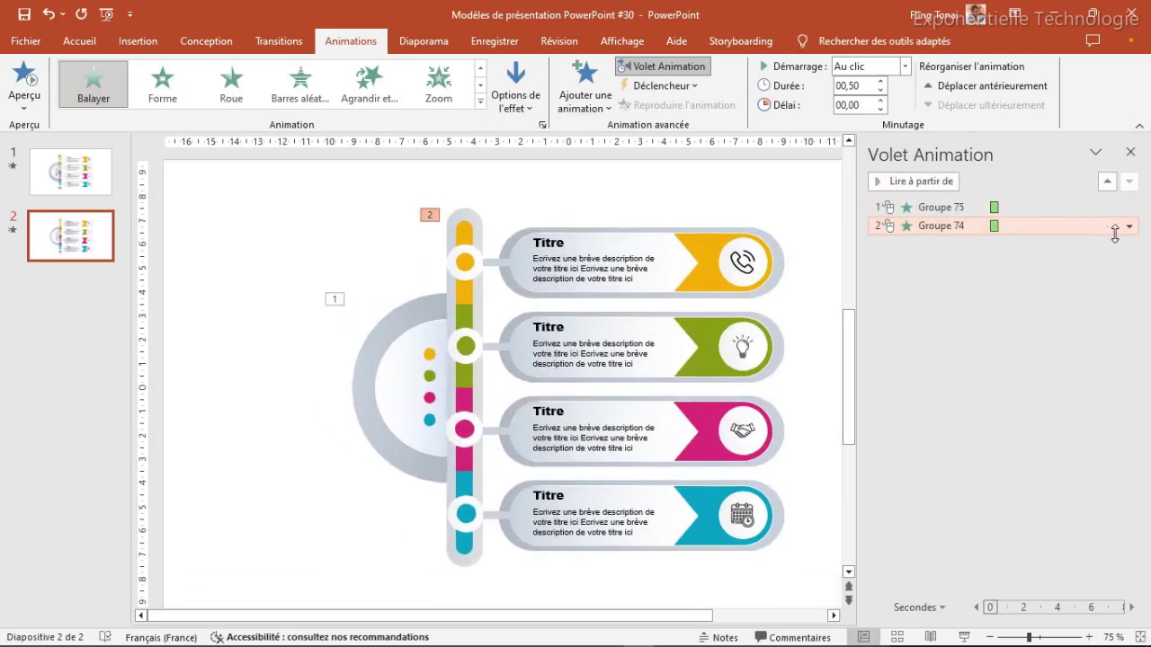
{"action": "left_click", "coordinate": [1129, 227]}
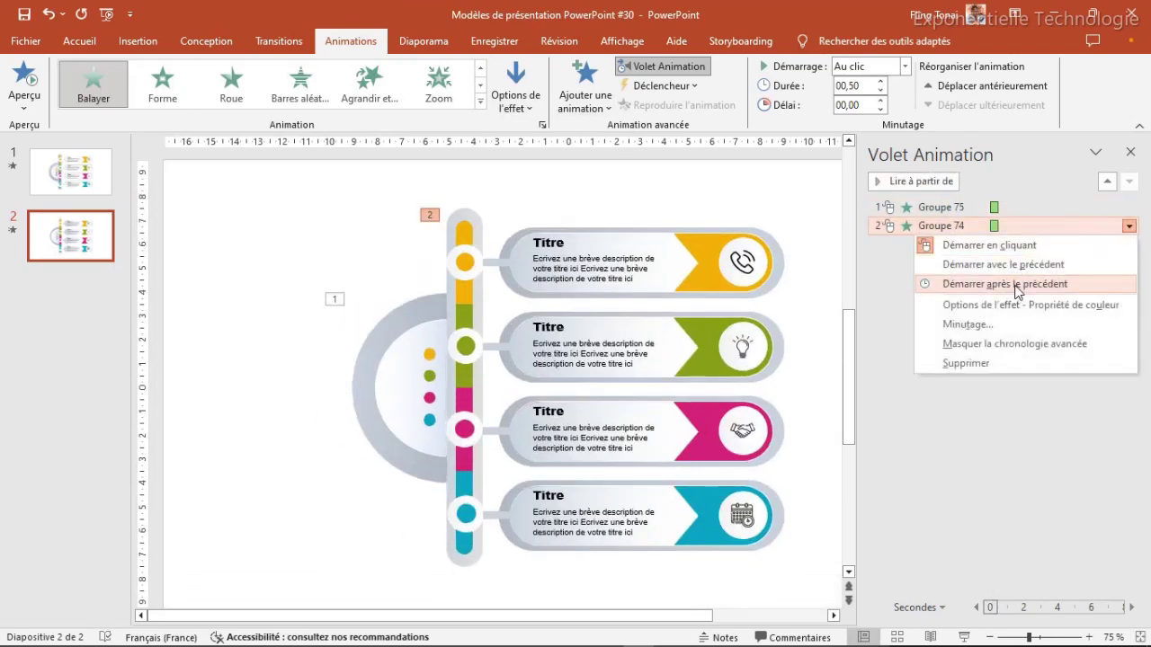
{"action": "left_click", "coordinate": [1017, 286]}
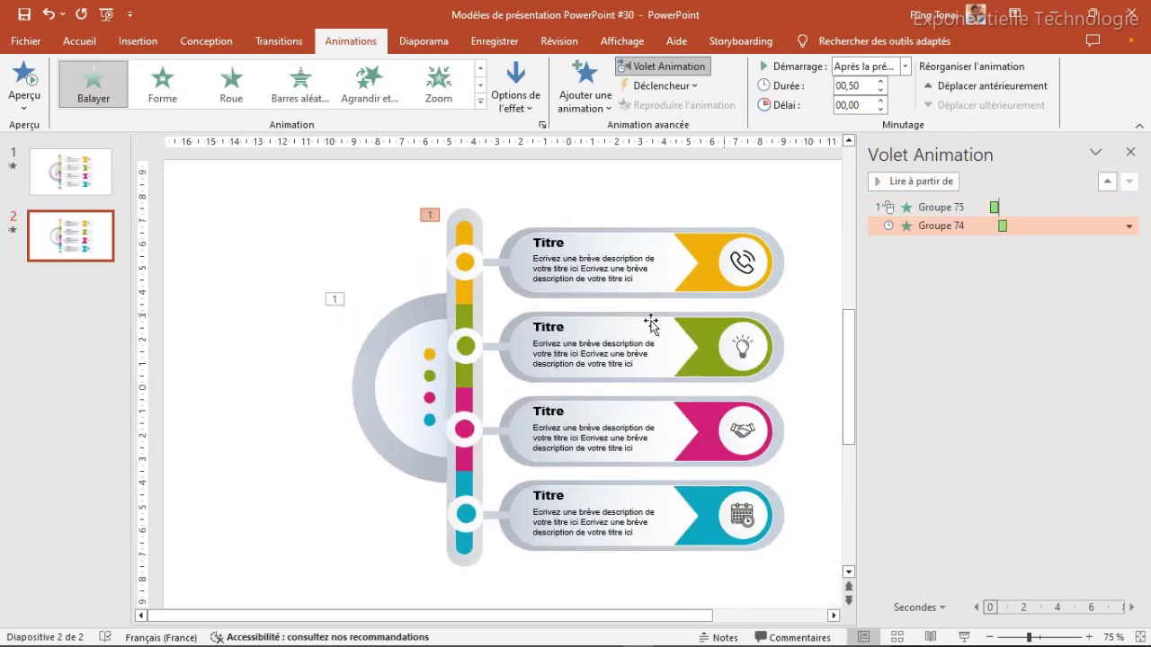
{"action": "left_click", "coordinate": [467, 265]}
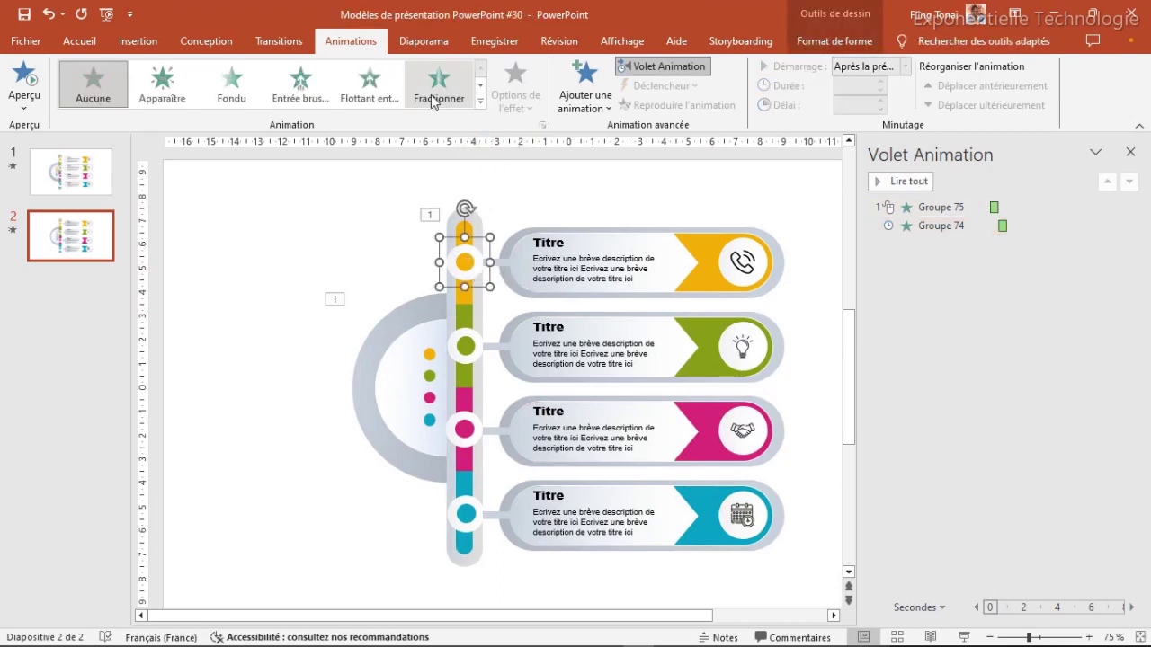
Give the yellow dot a Zoom entrance starting after the previous animation
{"action": "left_click", "coordinate": [480, 104]}
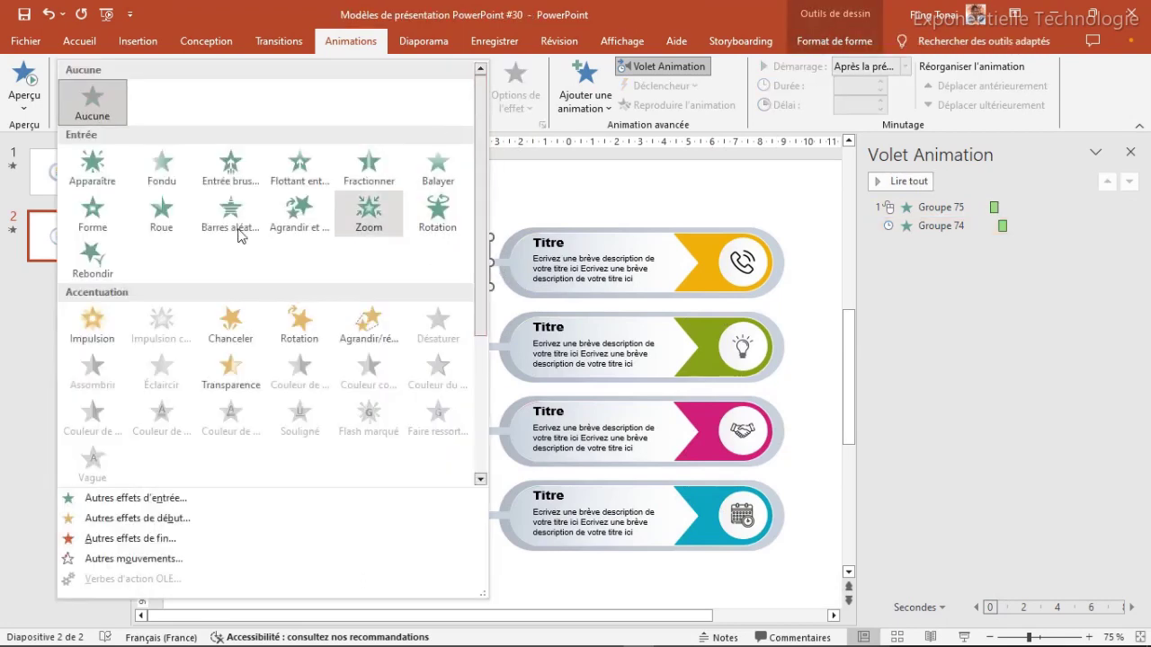
{"action": "left_click", "coordinate": [358, 219]}
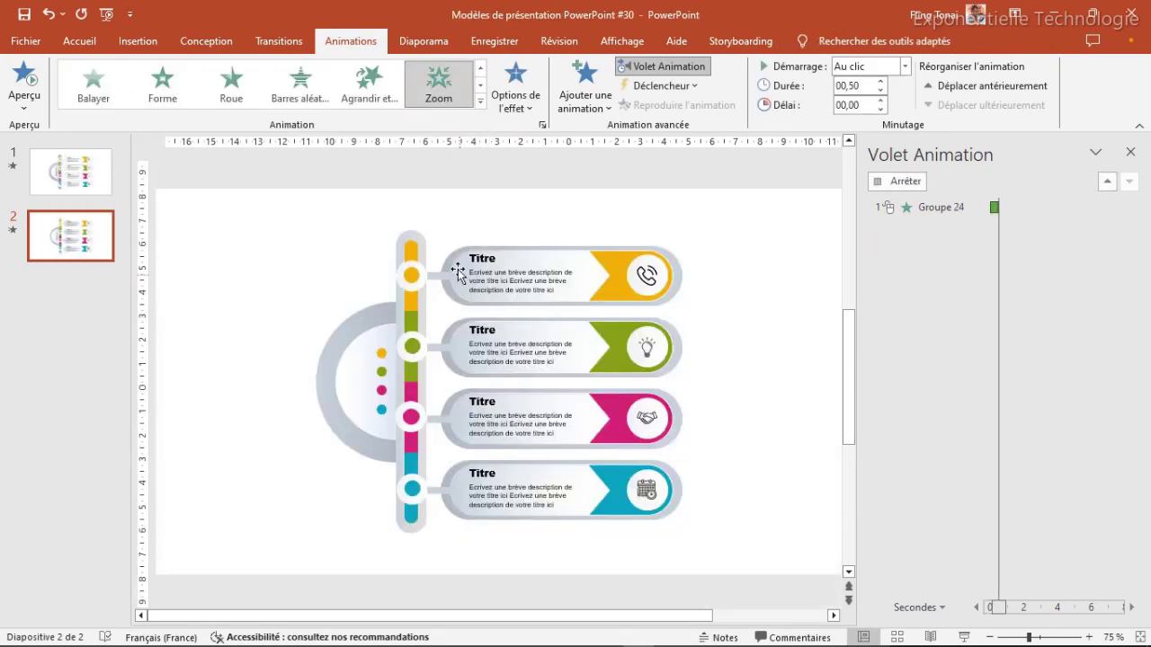
{"action": "left_click", "coordinate": [464, 262]}
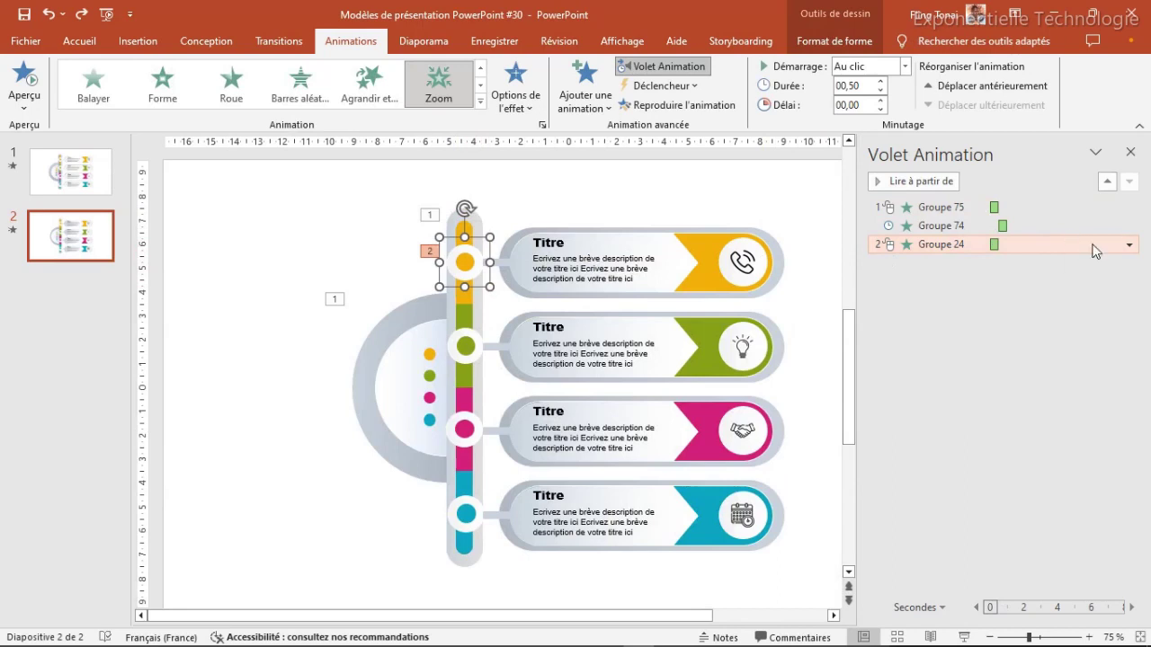
{"action": "left_click", "coordinate": [1129, 245]}
{"action": "left_click", "coordinate": [1052, 303]}
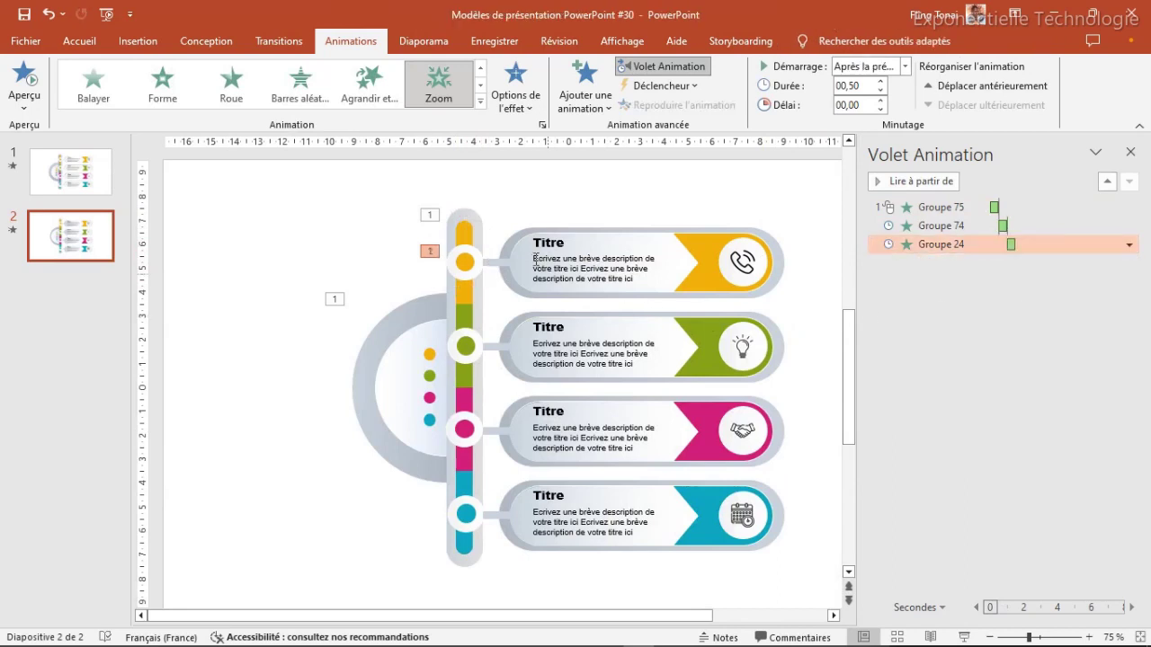
Give the first title card a Balayer from the left, starting after the previous animation
{"action": "left_click", "coordinate": [582, 247]}
{"action": "left_click", "coordinate": [481, 101]}
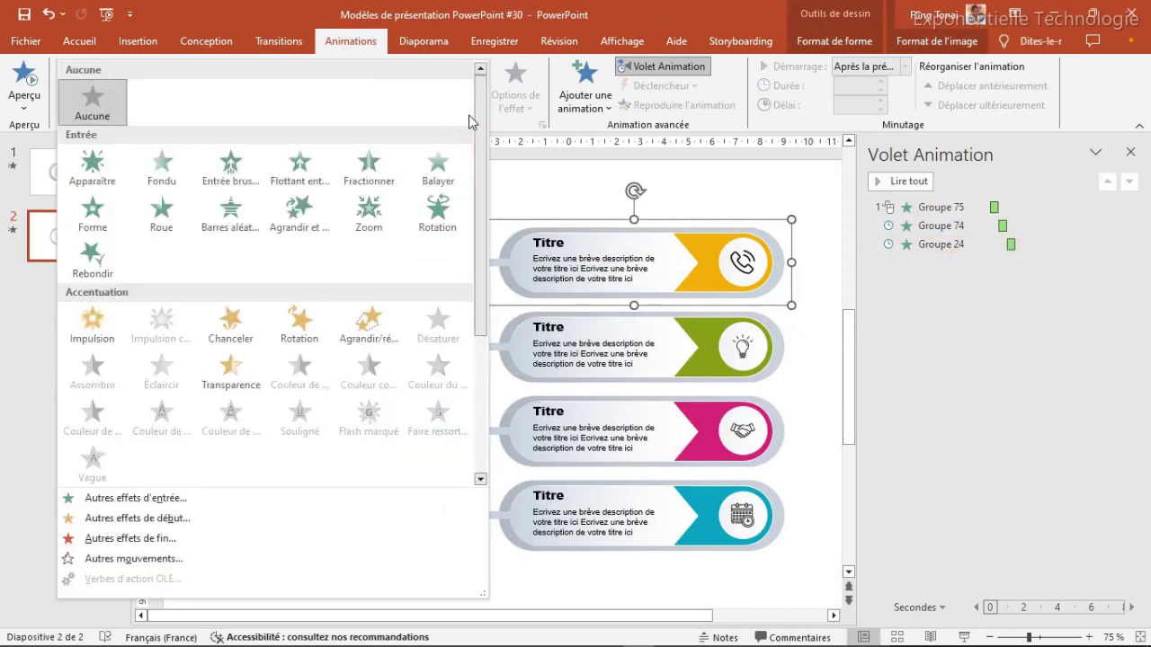
{"action": "left_click", "coordinate": [437, 180]}
{"action": "left_click", "coordinate": [536, 108]}
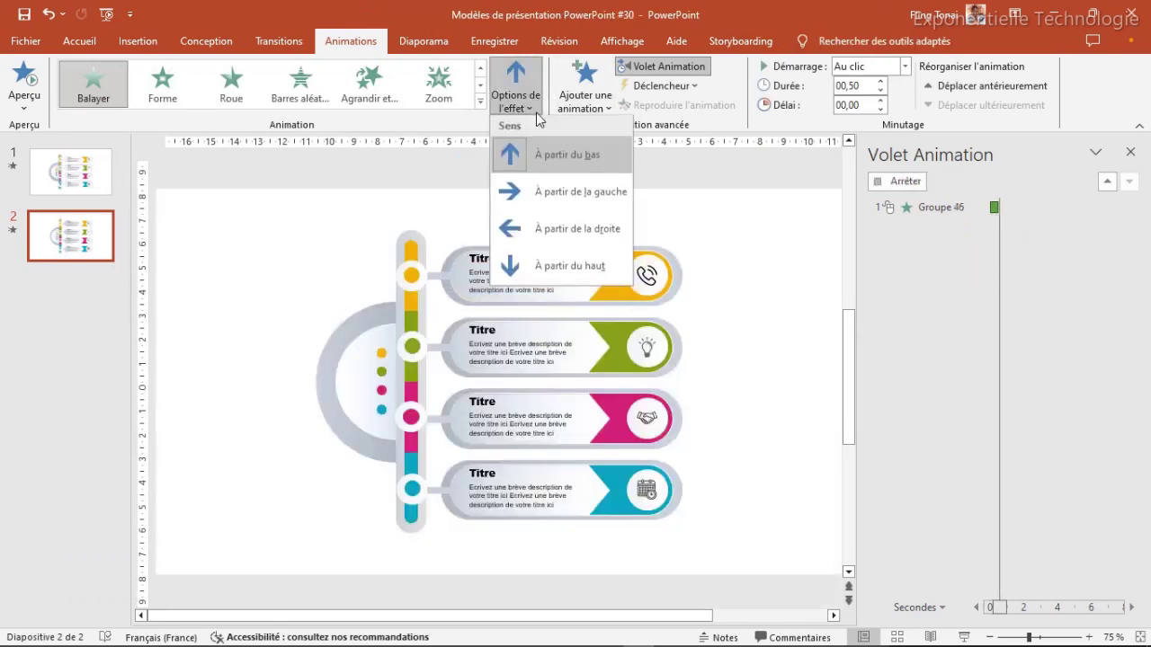
{"action": "left_click", "coordinate": [567, 200]}
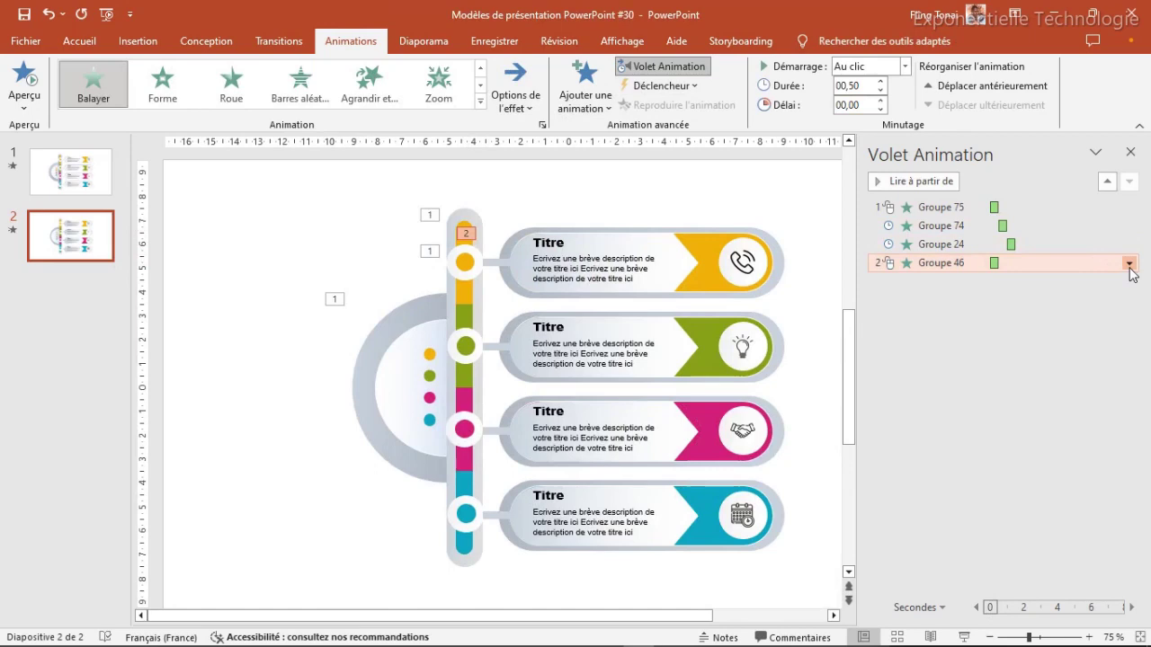
{"action": "left_click", "coordinate": [1128, 262]}
{"action": "left_click", "coordinate": [1041, 326]}
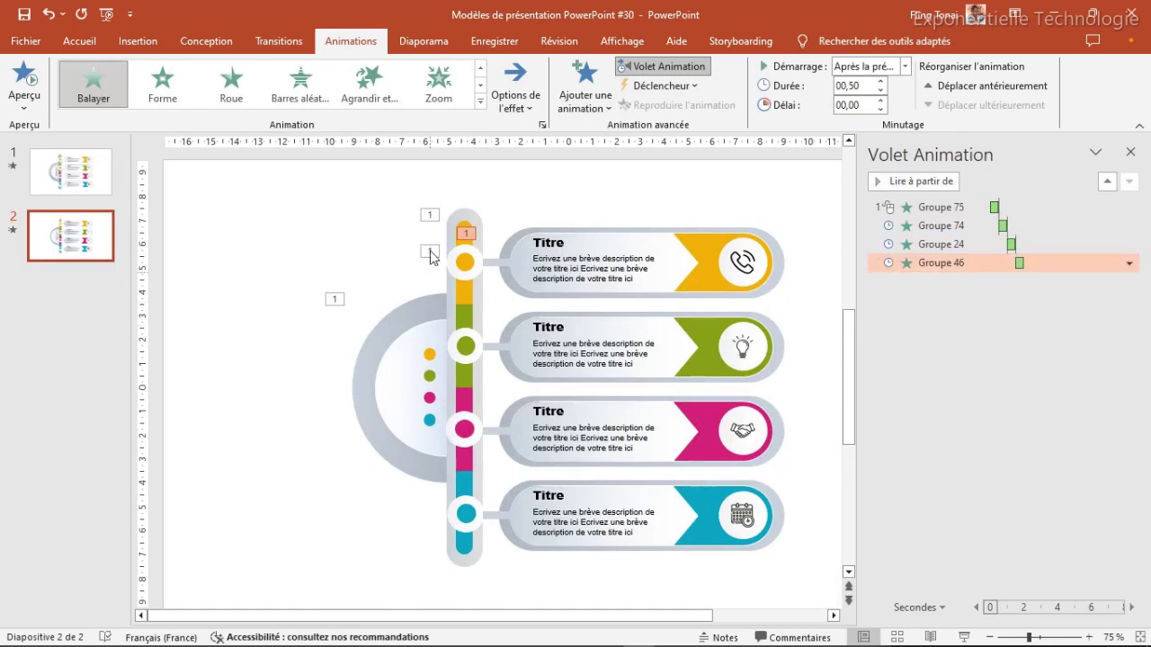
Give the green dot a Zoom entrance and copy the first card's wipe onto the second card
{"action": "left_click", "coordinate": [467, 351]}
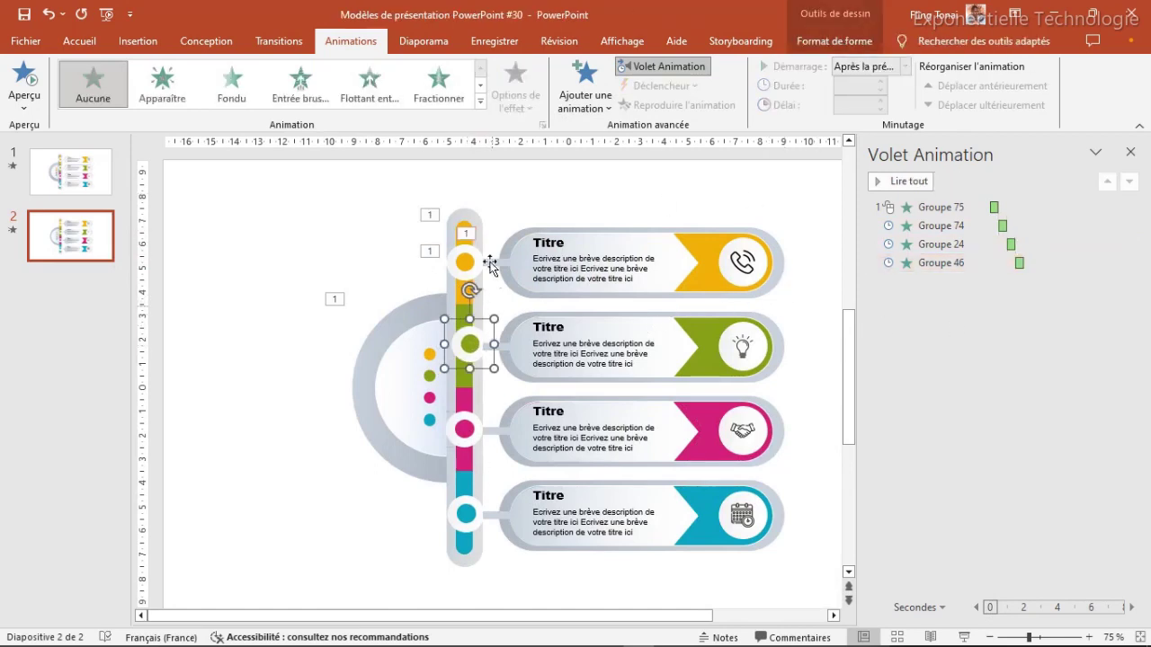
{"action": "left_click_drag", "start_coordinate": [470, 319], "coordinate": [466, 321]}
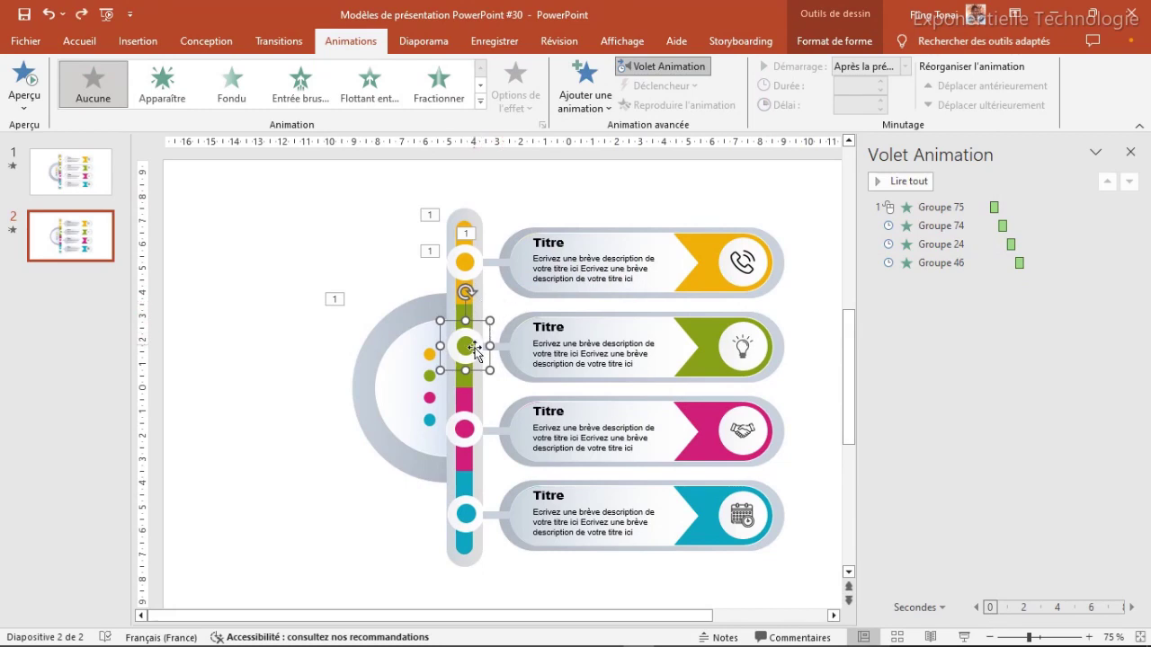
{"action": "left_click", "coordinate": [480, 105]}
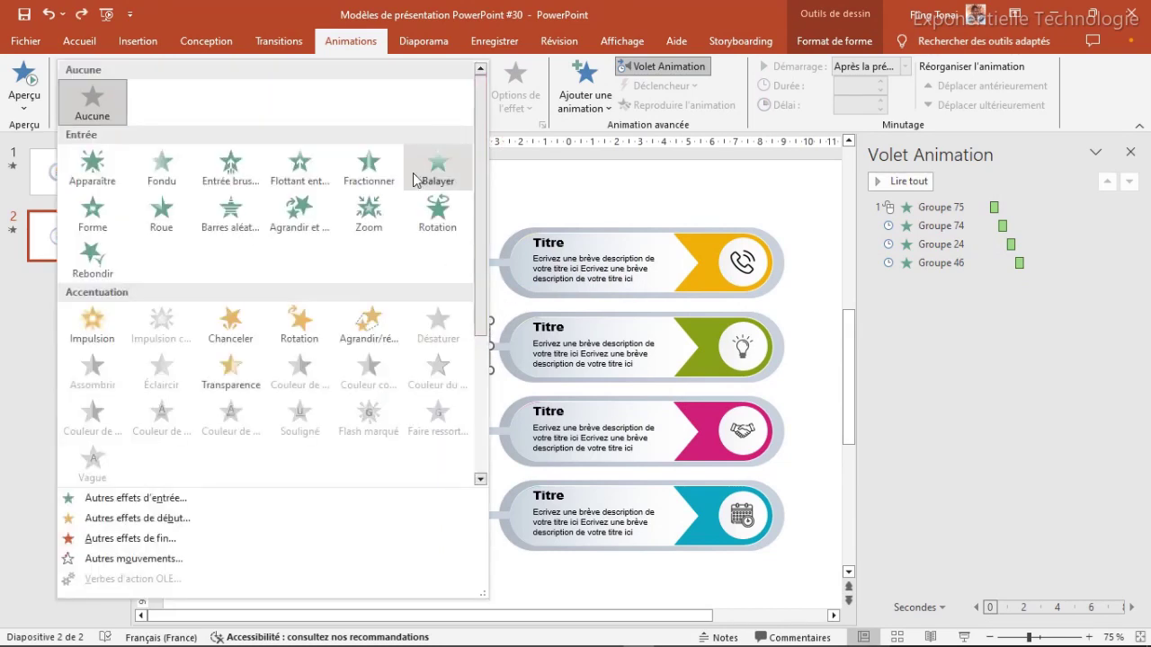
{"action": "left_click", "coordinate": [367, 225]}
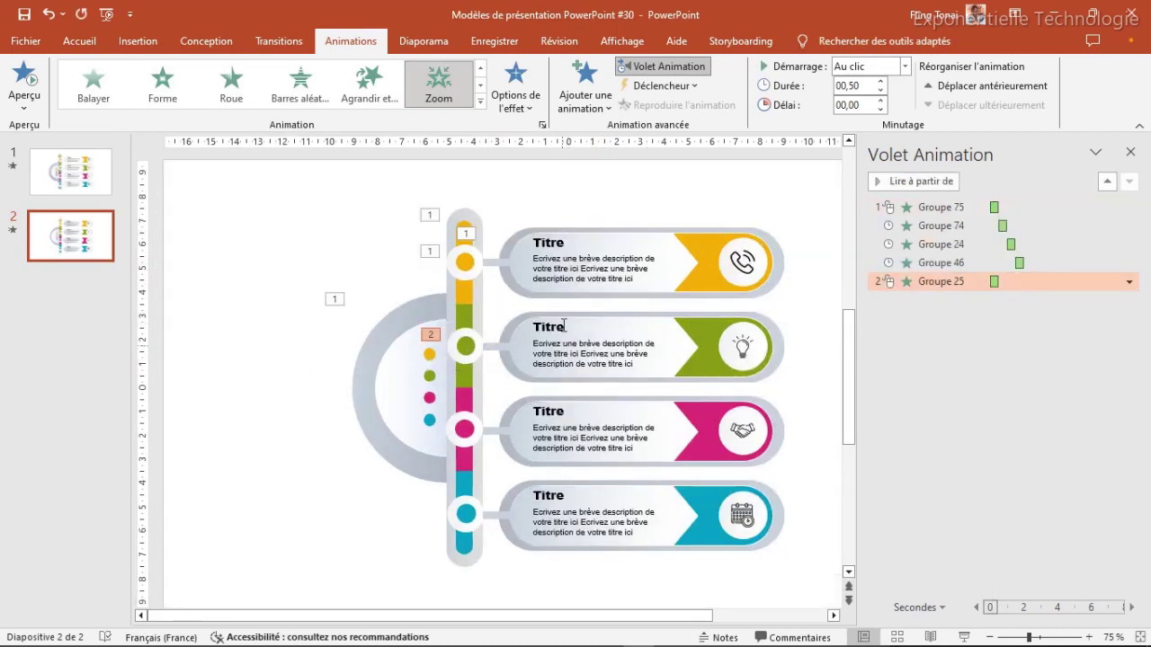
{"action": "left_click", "coordinate": [578, 258]}
{"action": "left_click", "coordinate": [677, 105]}
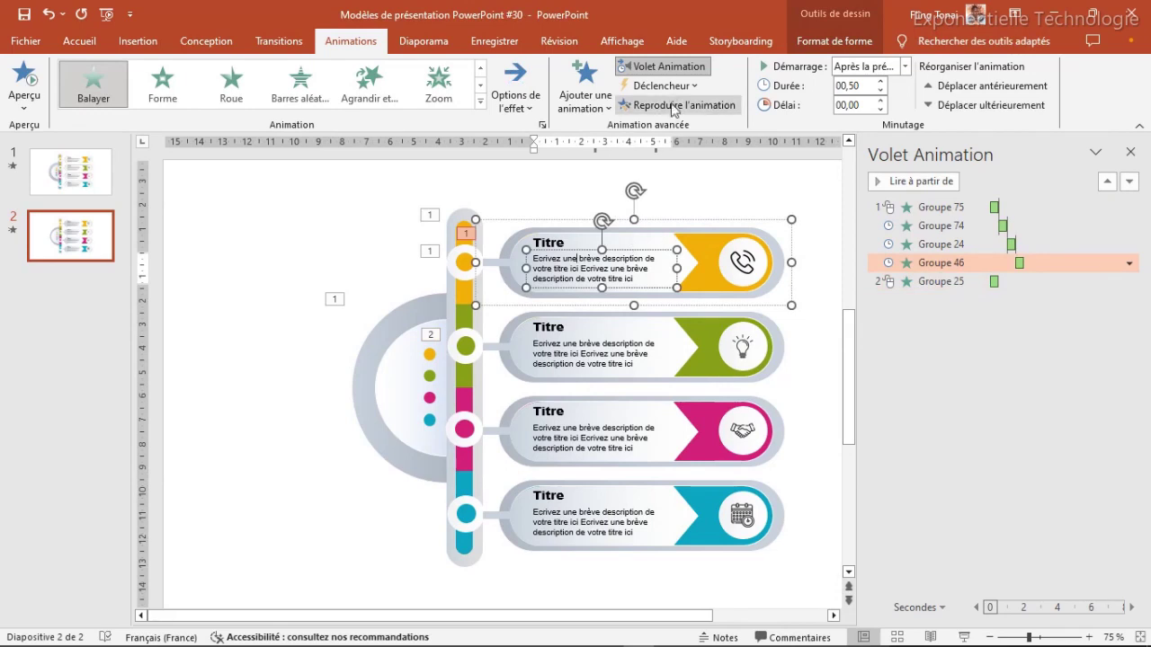
{"action": "left_click", "coordinate": [635, 343]}
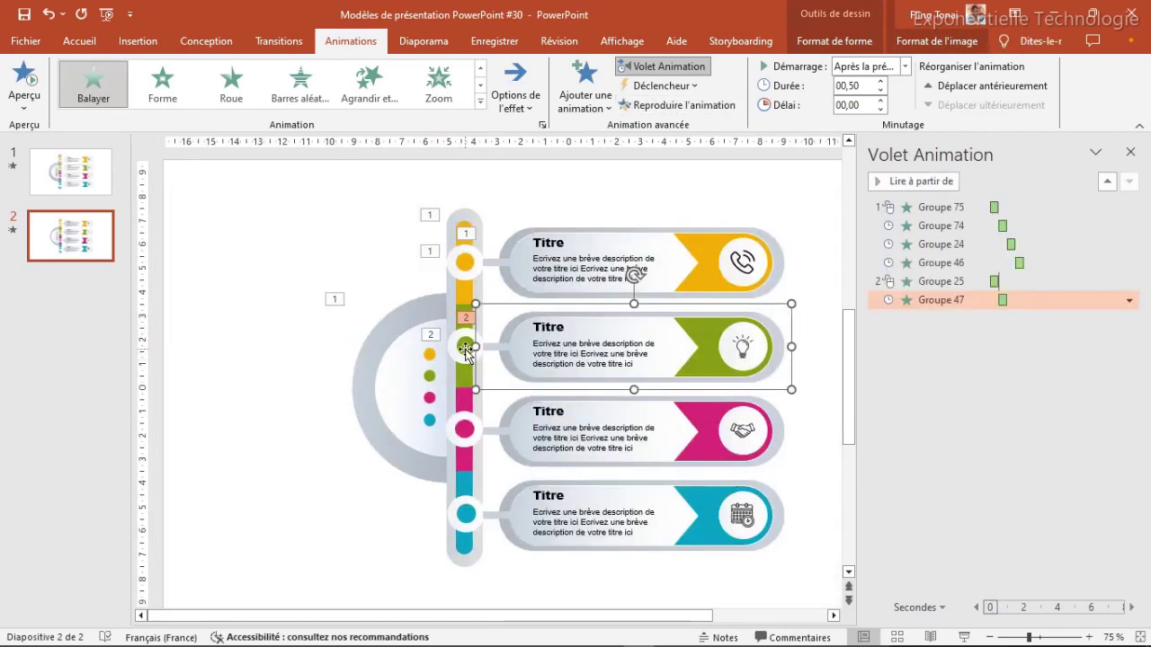
Copy the zoom onto the pink dot and the wipe onto the third card
{"action": "left_click", "coordinate": [465, 346]}
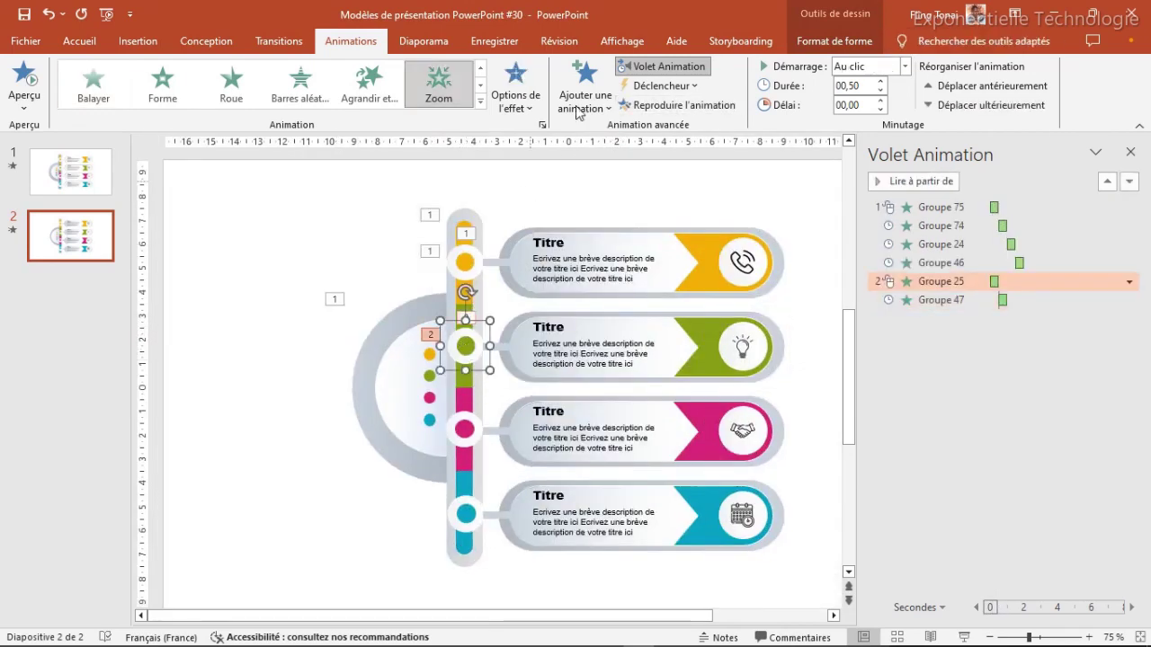
{"action": "left_click", "coordinate": [676, 105]}
{"action": "left_click", "coordinate": [467, 436]}
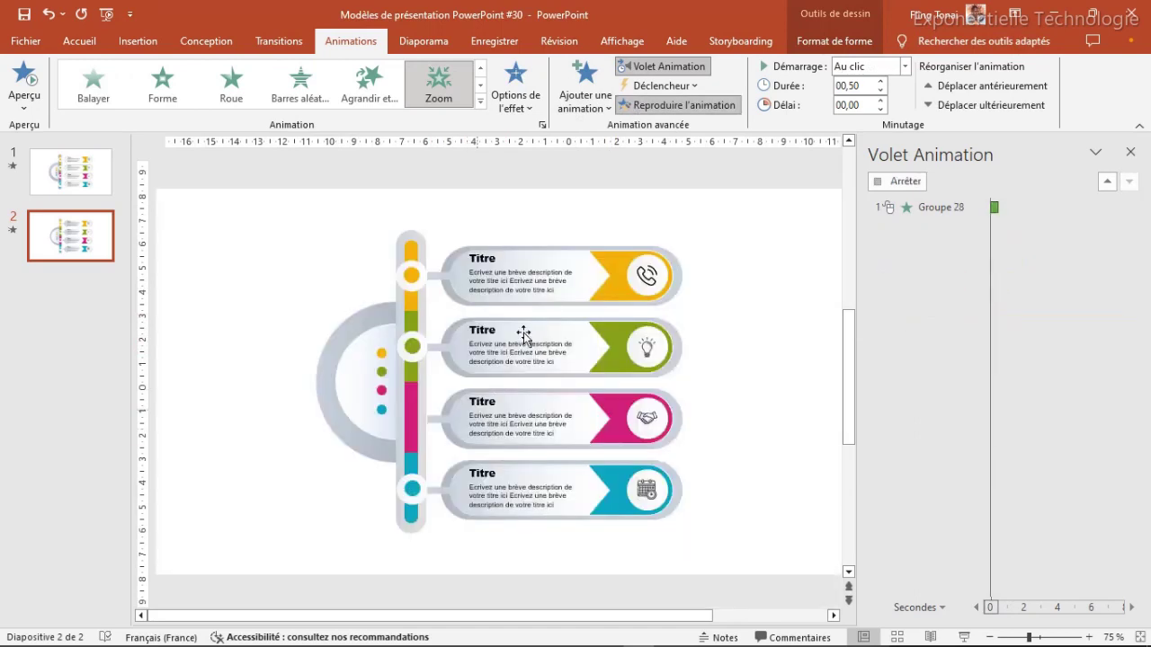
{"action": "left_click", "coordinate": [557, 363]}
{"action": "left_click", "coordinate": [675, 105]}
{"action": "left_click", "coordinate": [622, 447]}
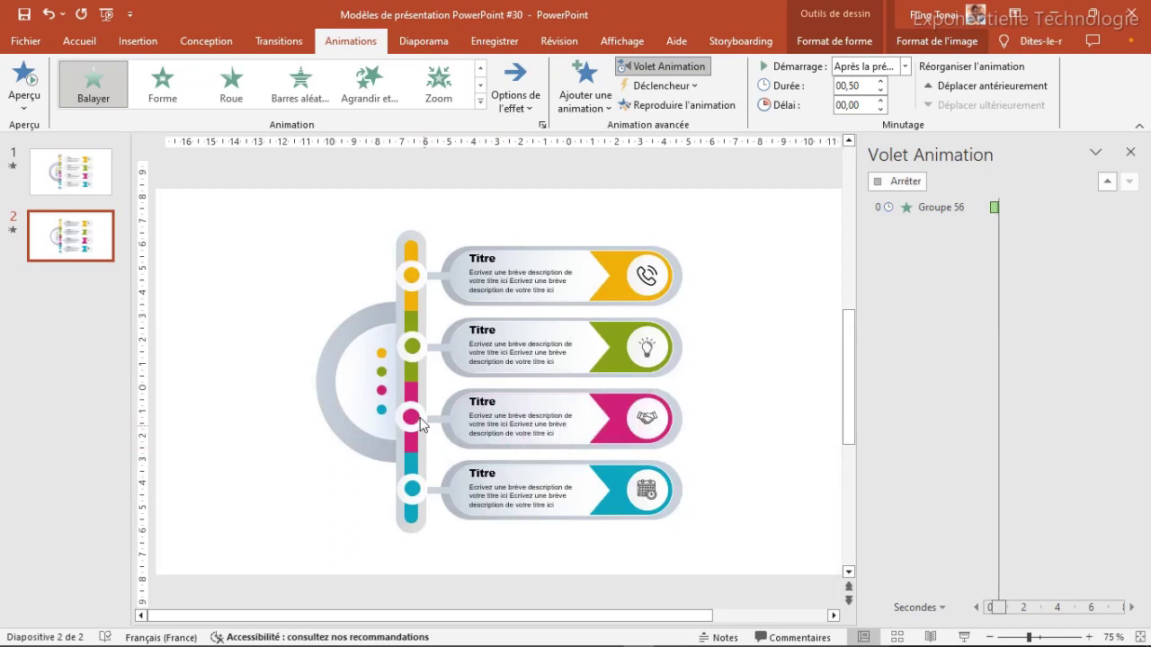
Copy the zoom onto the teal dot and the wipe onto the fourth card
{"action": "left_click", "coordinate": [464, 430]}
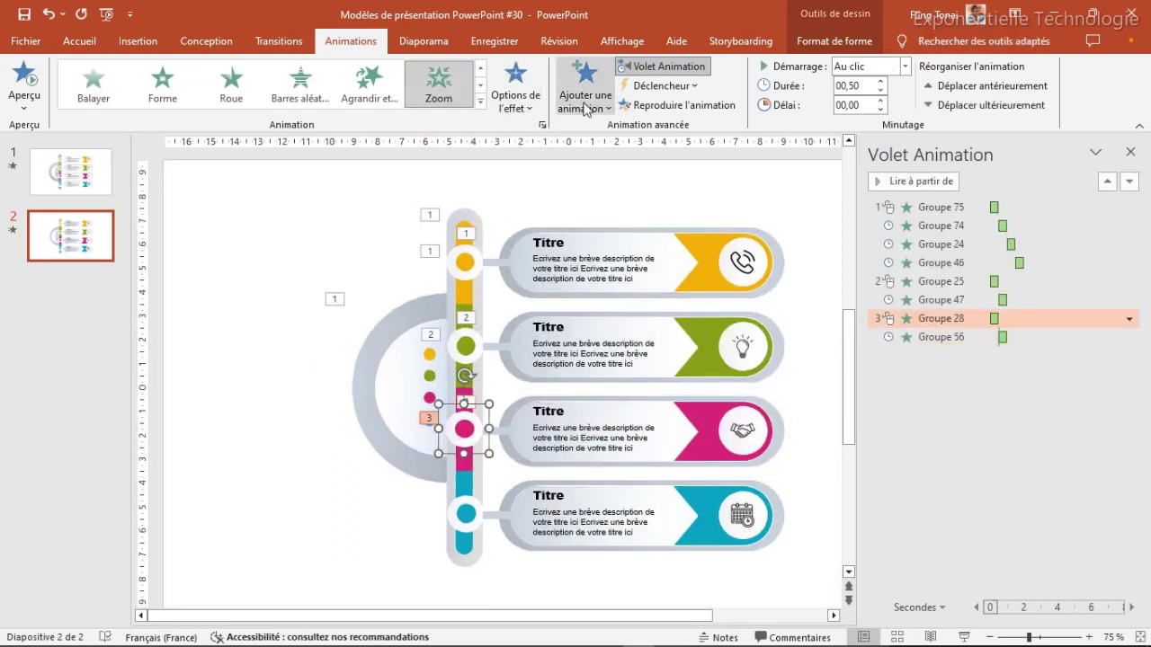
{"action": "left_click", "coordinate": [633, 106]}
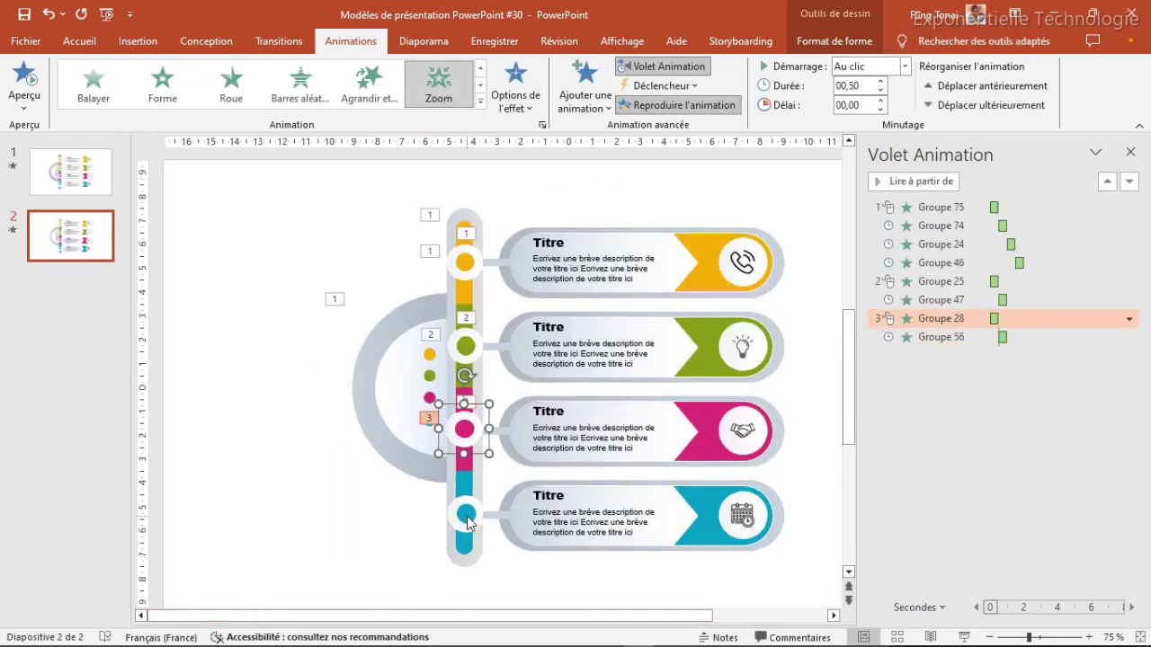
{"action": "left_click", "coordinate": [467, 520]}
{"action": "left_click", "coordinate": [584, 423]}
{"action": "left_click", "coordinate": [647, 105]}
{"action": "left_click", "coordinate": [642, 528]}
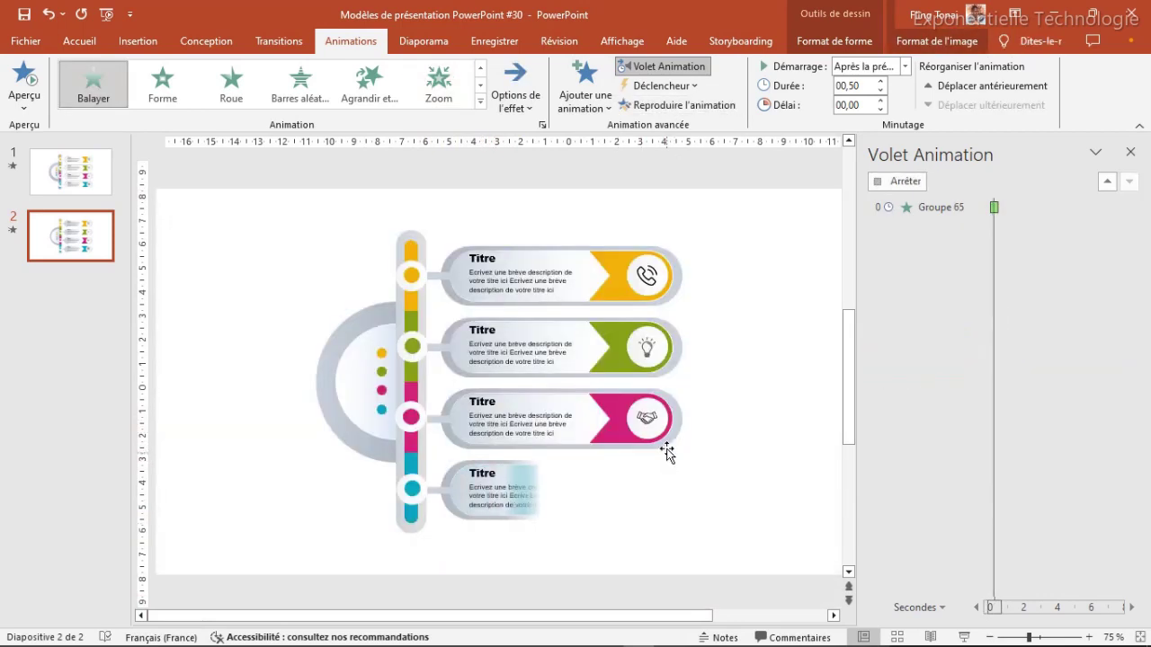
Close the animation pane and preview slide 2's animations building in sequence
{"action": "left_click", "coordinate": [831, 250]}
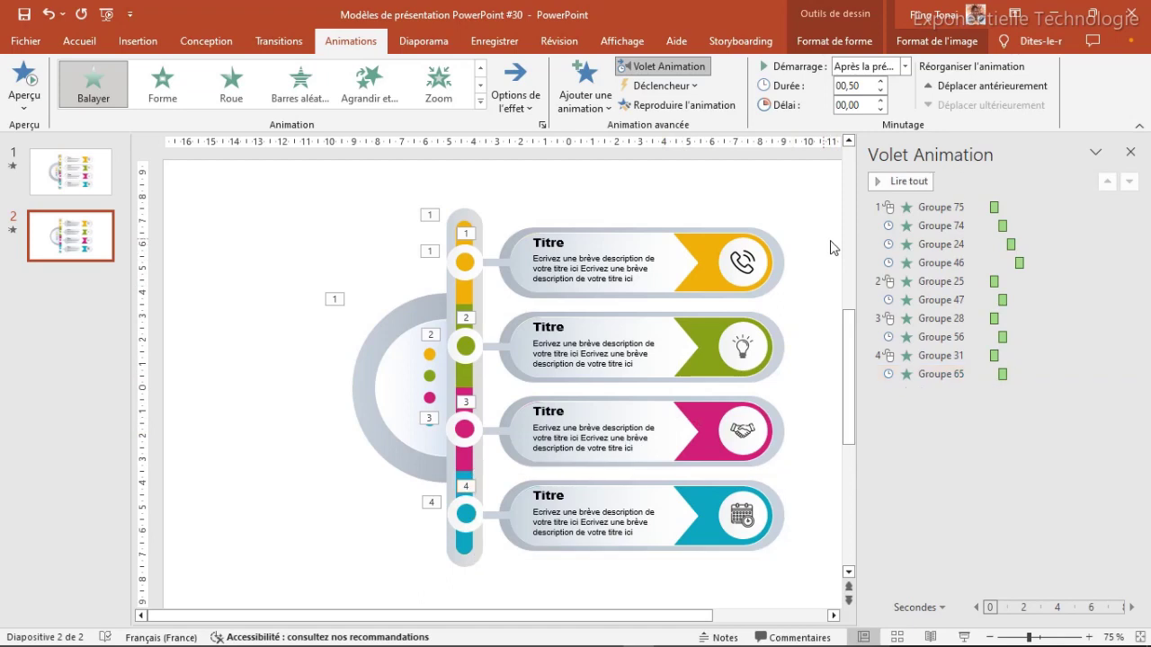
{"action": "left_click", "coordinate": [1130, 151]}
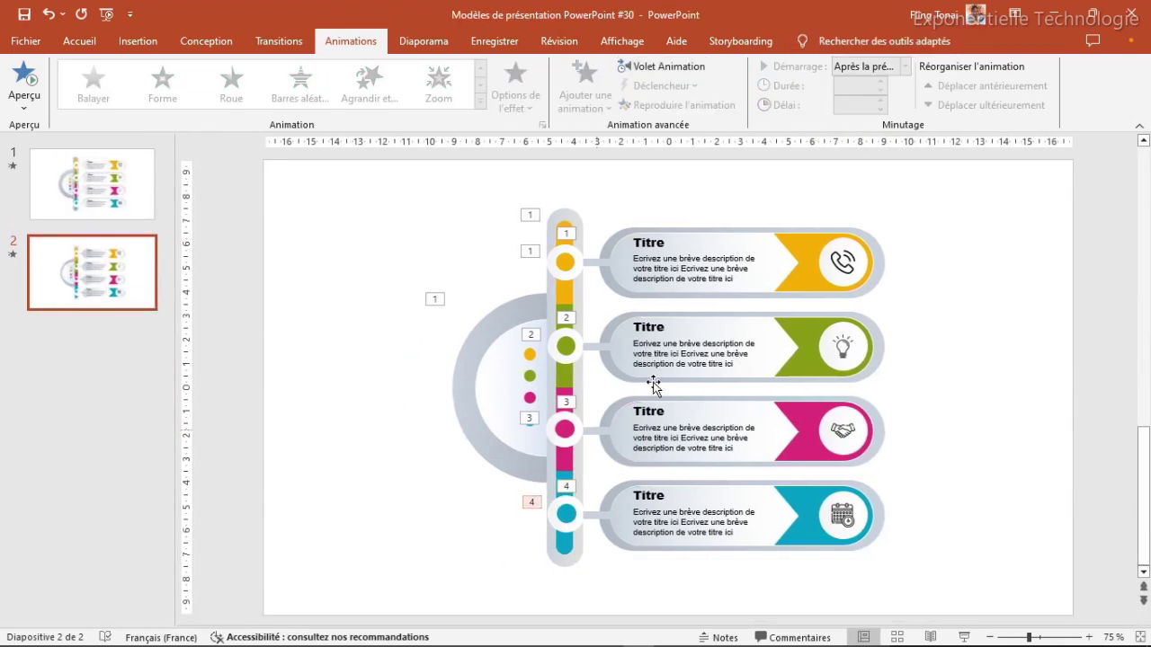
{"action": "left_click", "coordinate": [26, 86]}
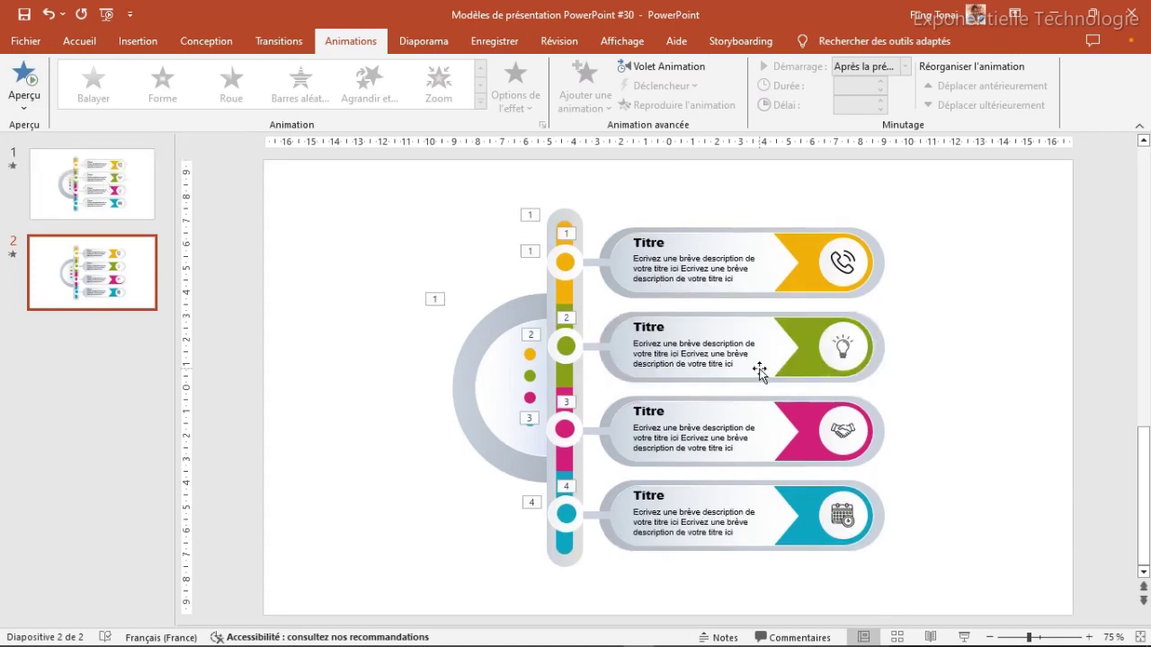
{"action": "left_click", "coordinate": [423, 41]}
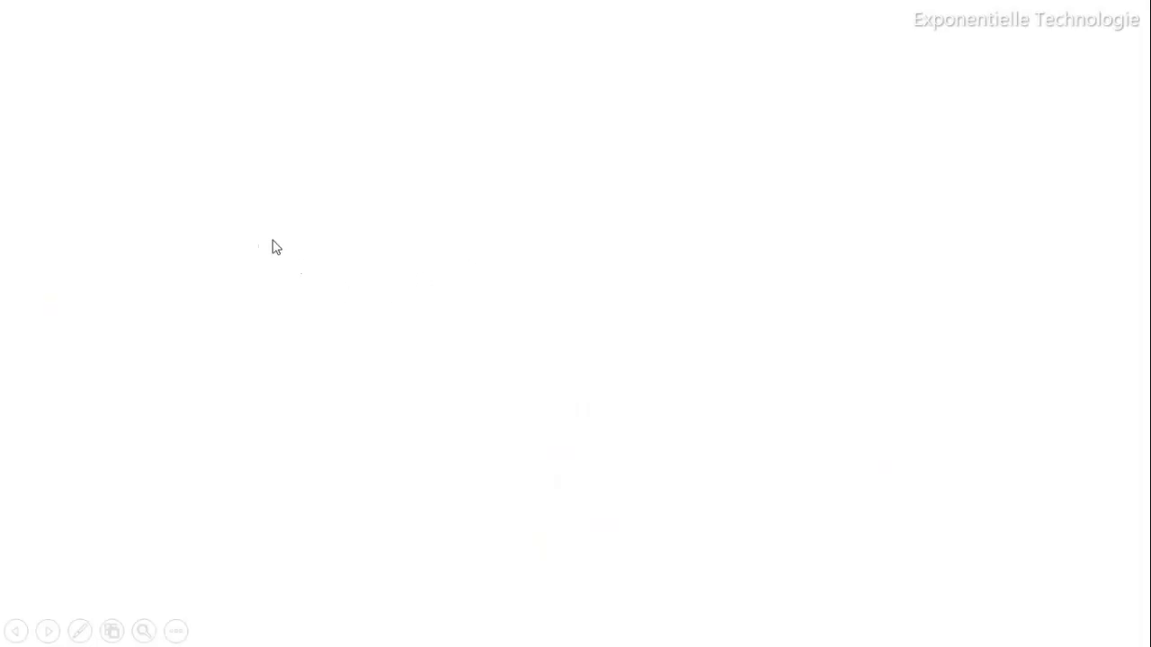